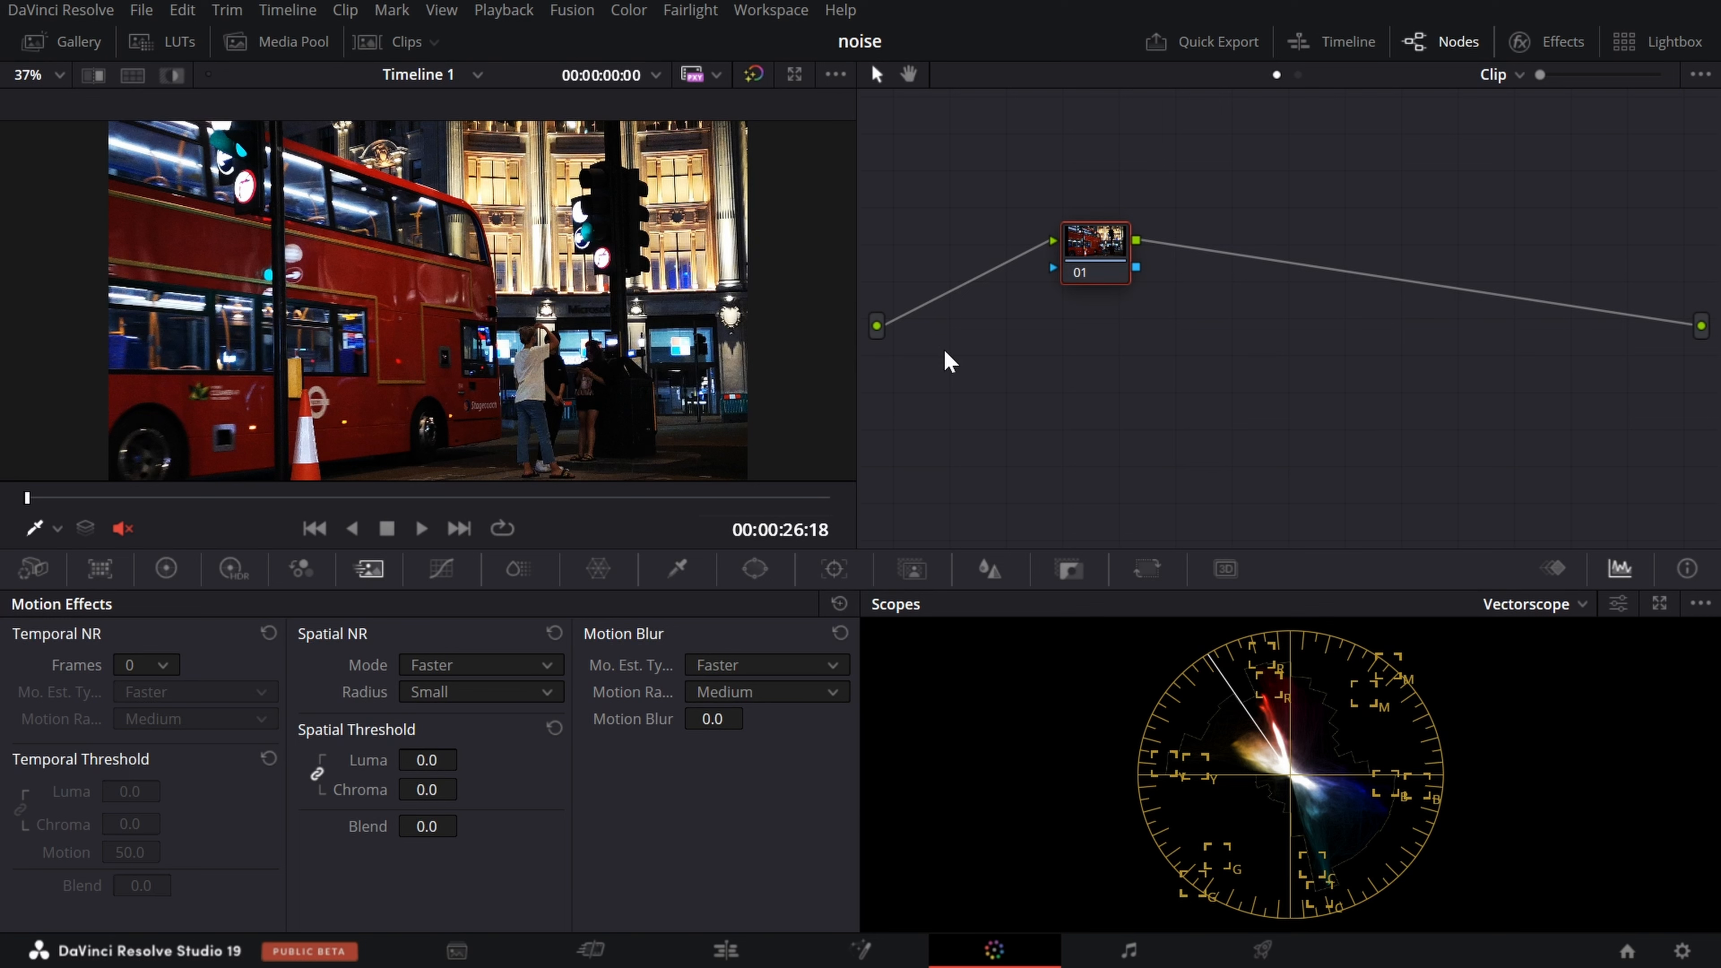
# Select the second 5086684-uhd_3840_2160_30fps.mp4 clip in the Edit page timeline and return to the Color page.
pyautogui.hotkey('alt', 'f')
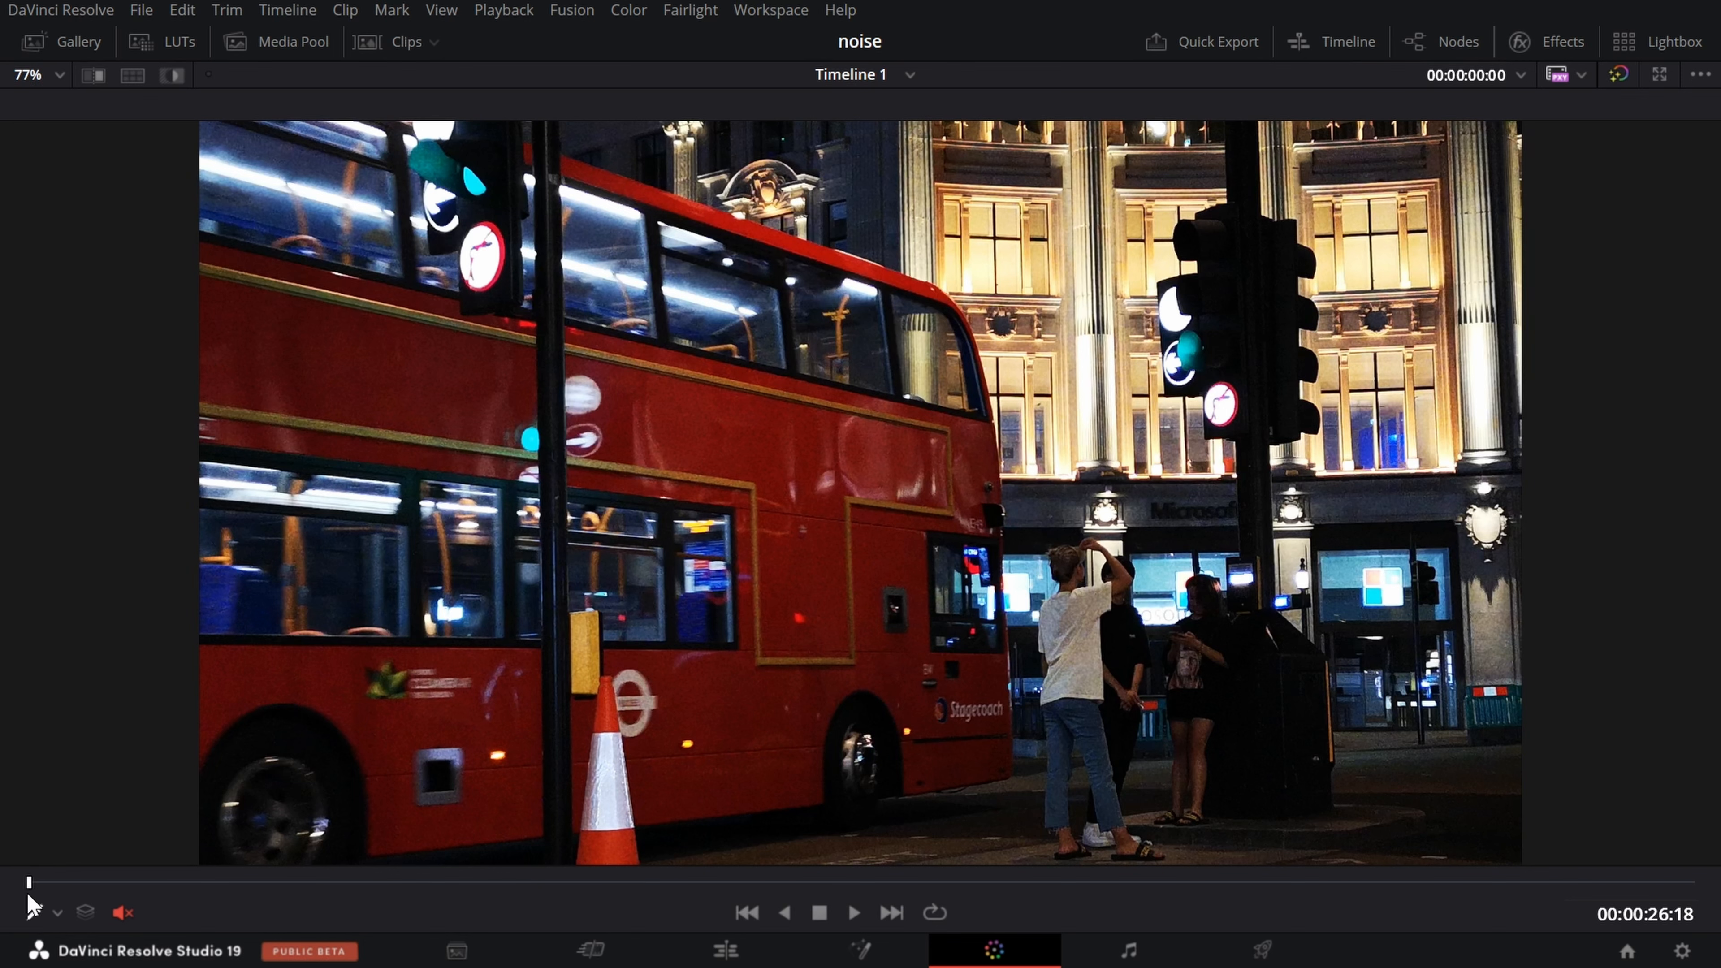
pyautogui.hotkey('alt', 'f')
pyautogui.click(725, 949)
pyautogui.click(1277, 483)
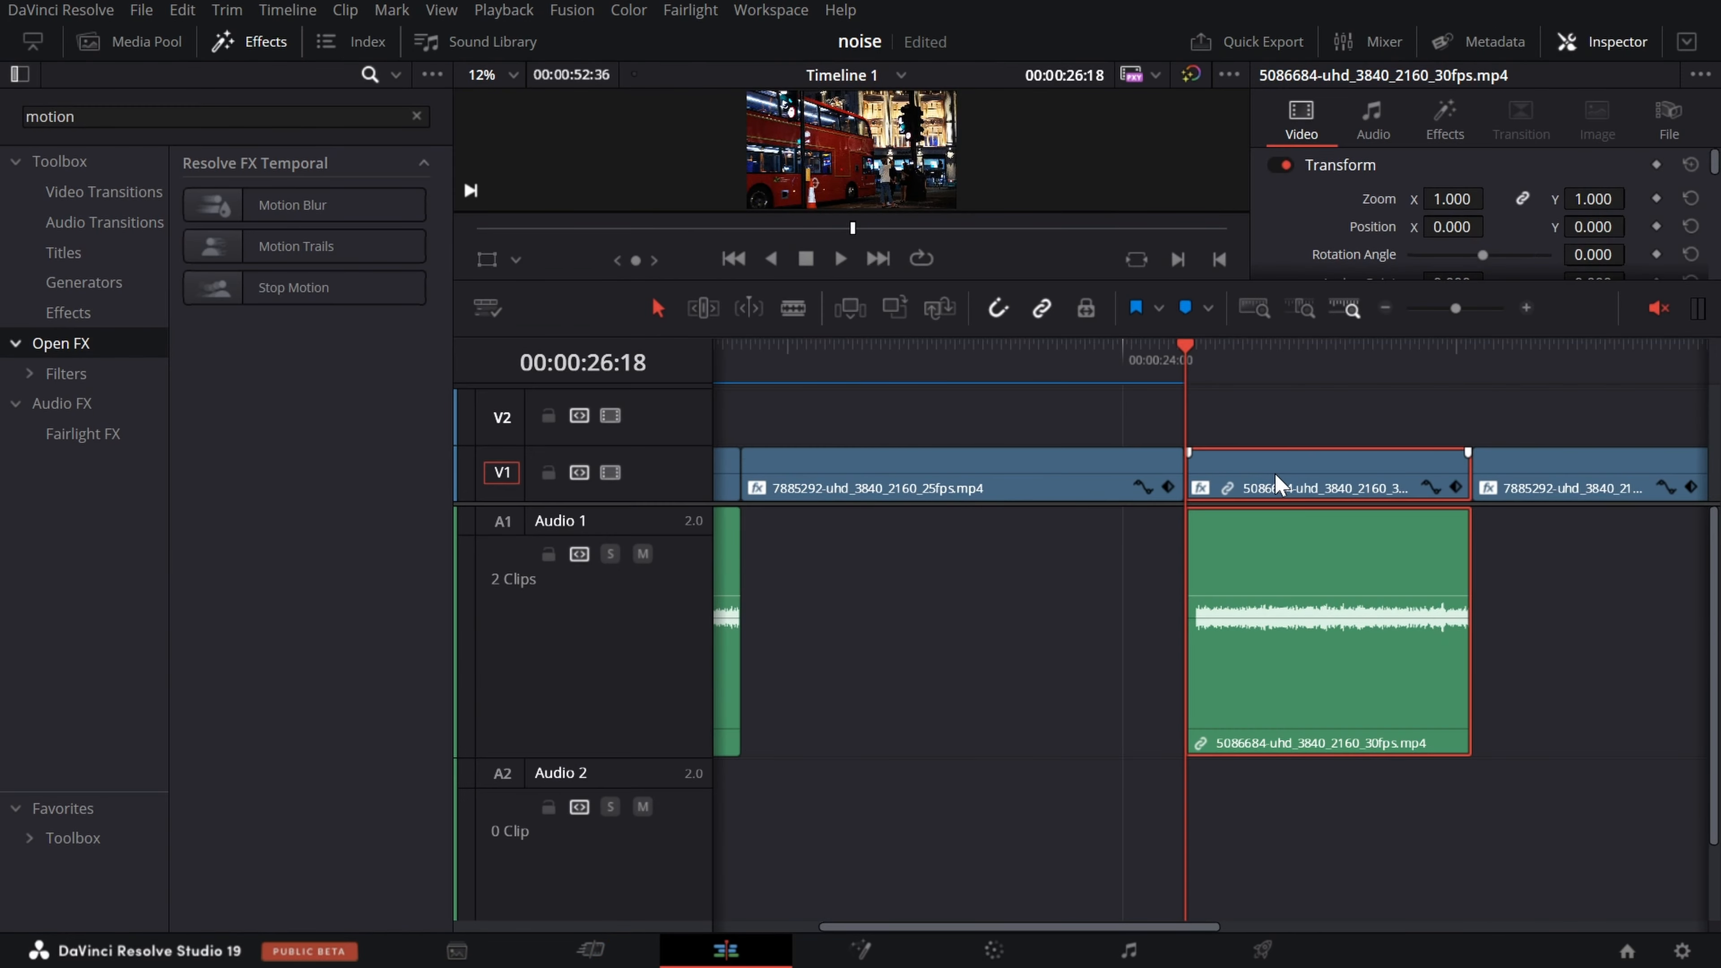
pyautogui.rightClick(1277, 483)
pyautogui.click(1327, 523)
pyautogui.click(1025, 955)
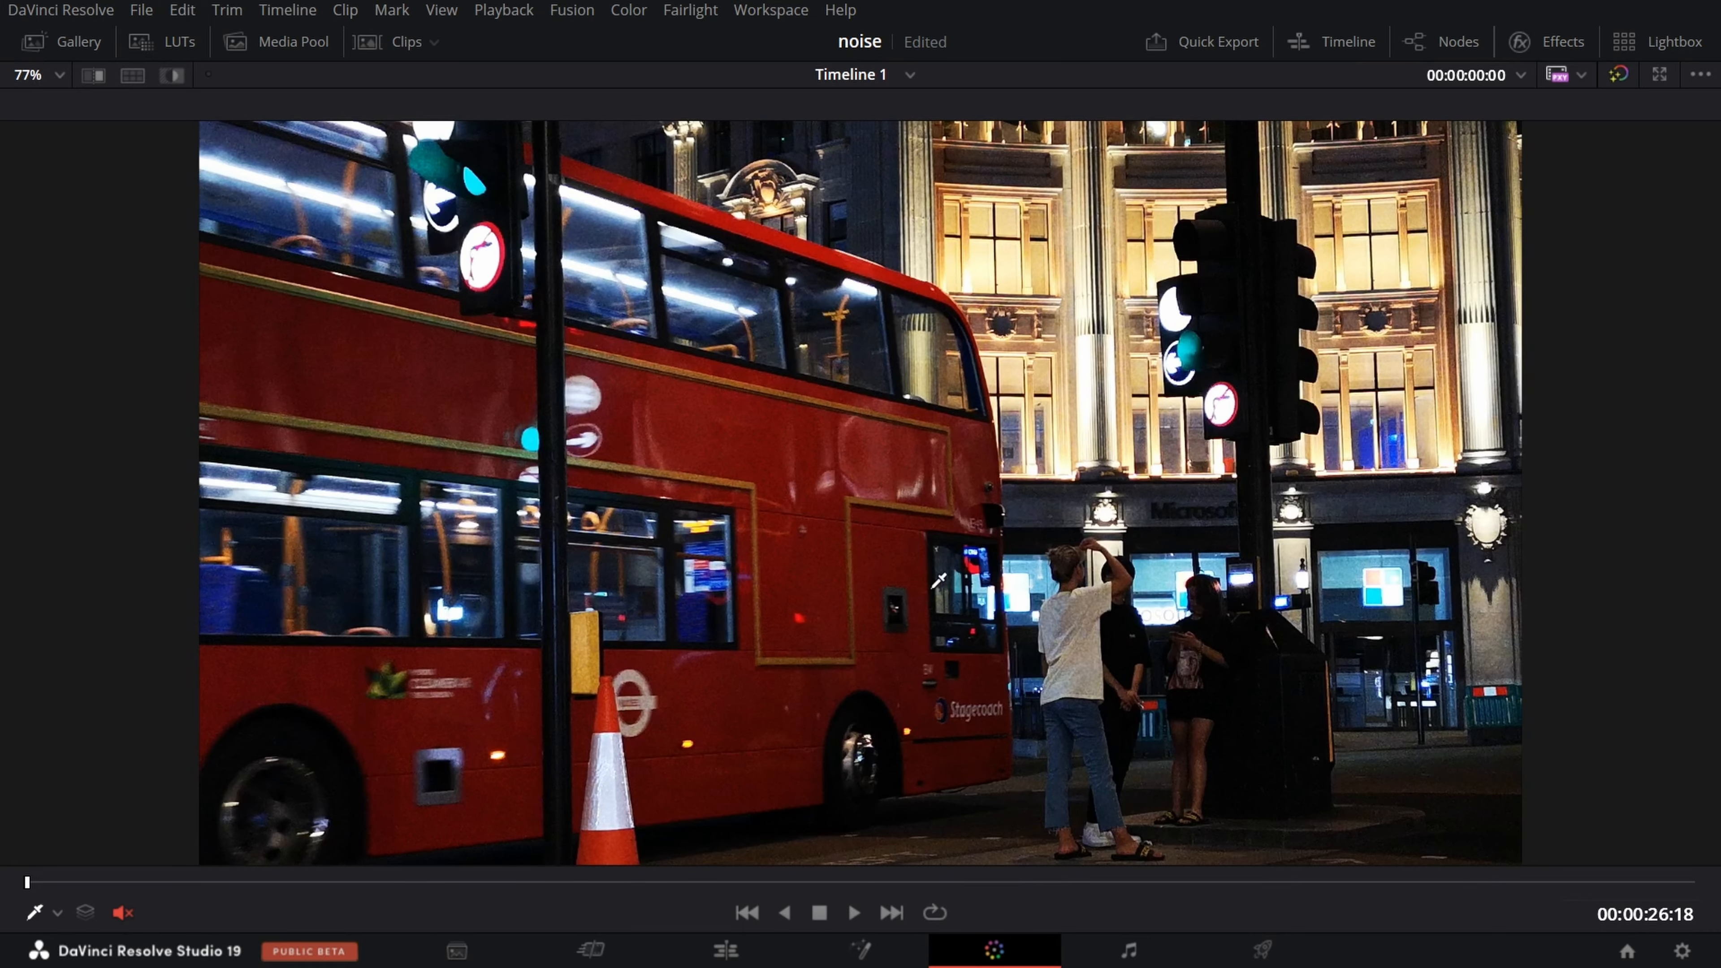
# Play the street clip in the enlarged viewer to about 00:00:35:17 and save the project.
pyautogui.press('space')
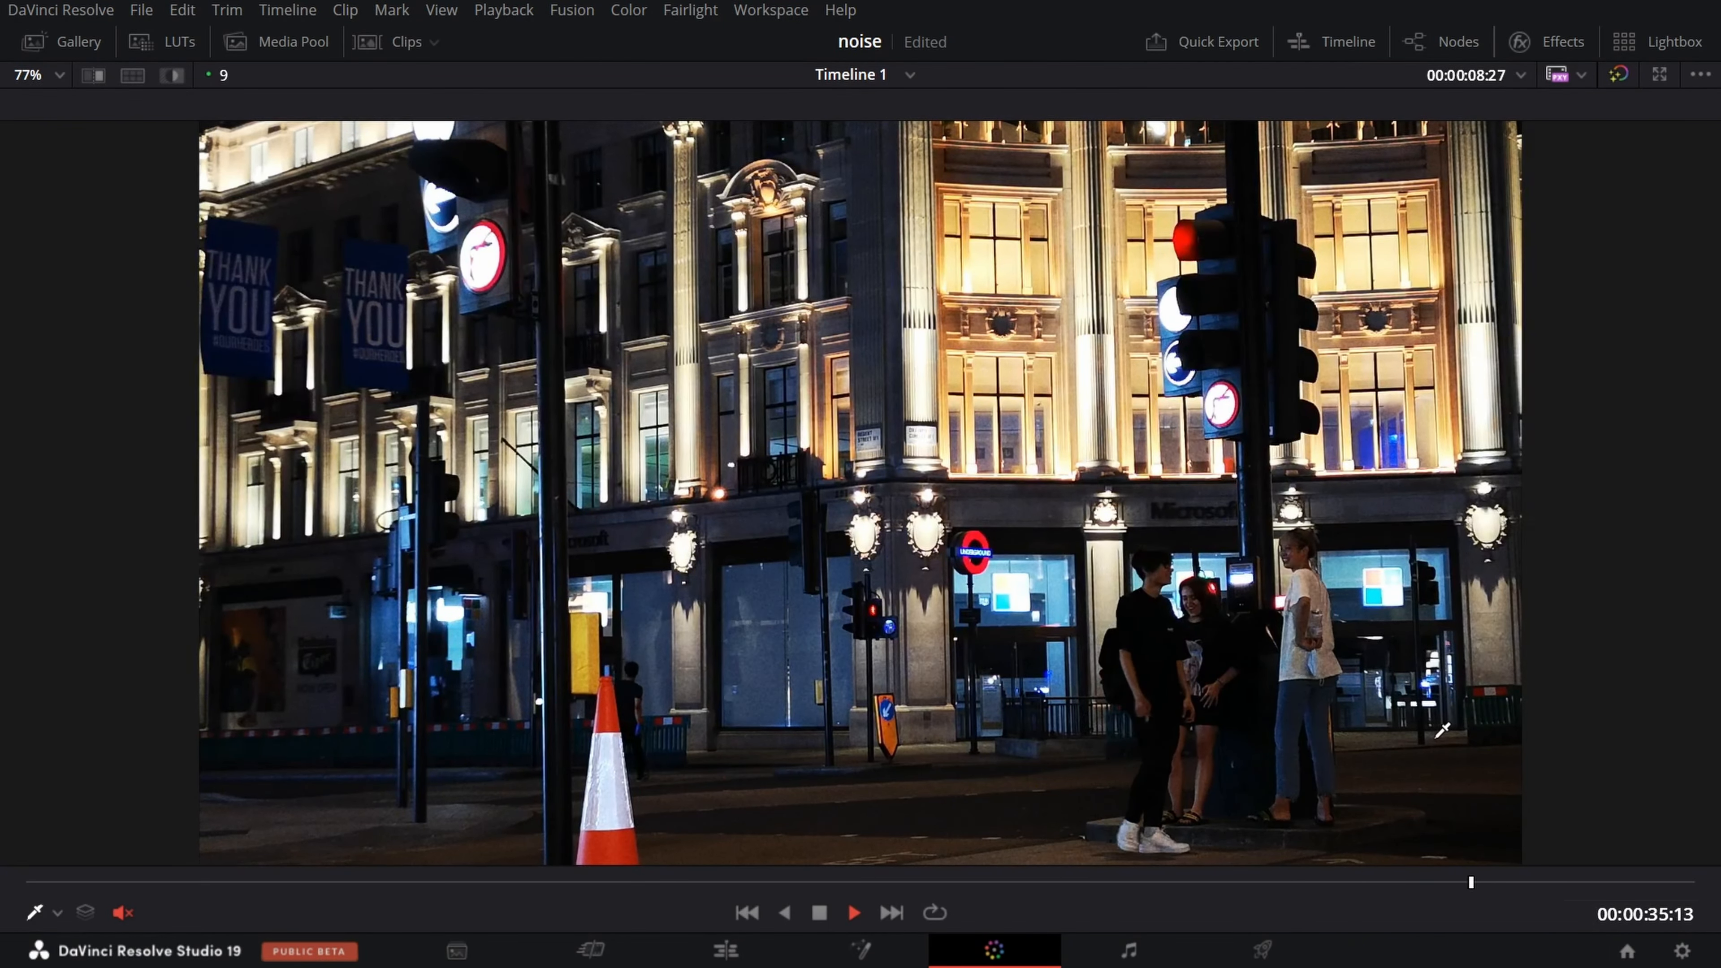
pyautogui.press('space')
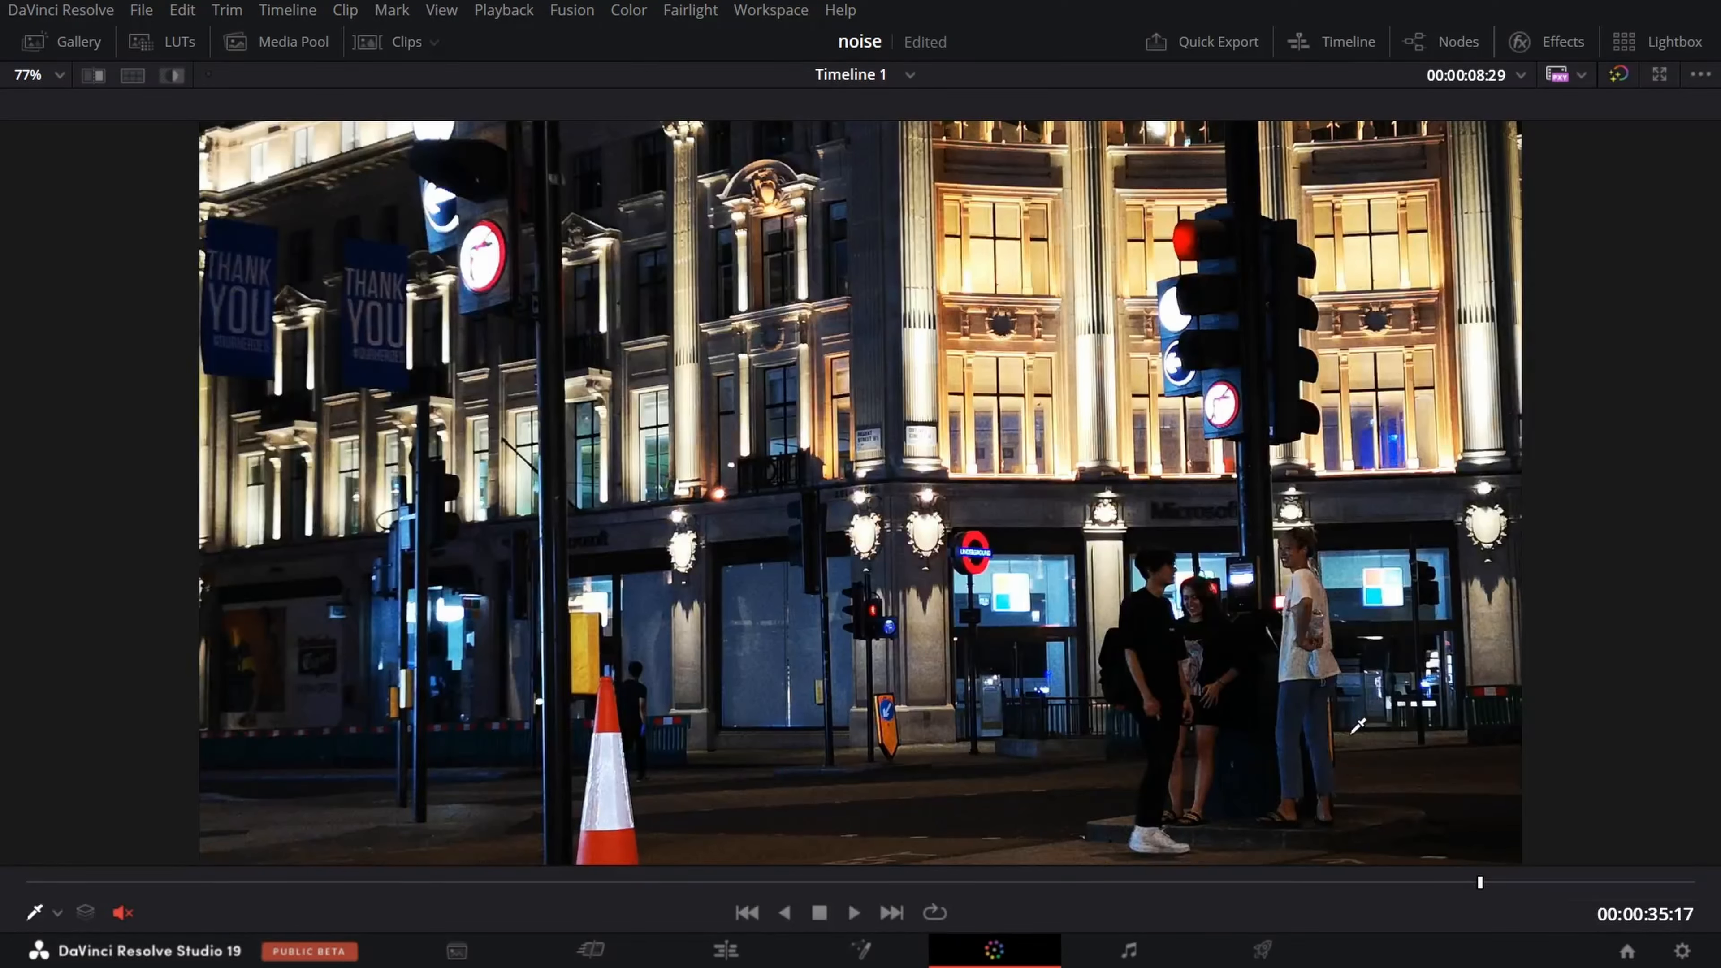
pyautogui.hotkey('ctrl', 's')
pyautogui.hotkey('alt', 'f')
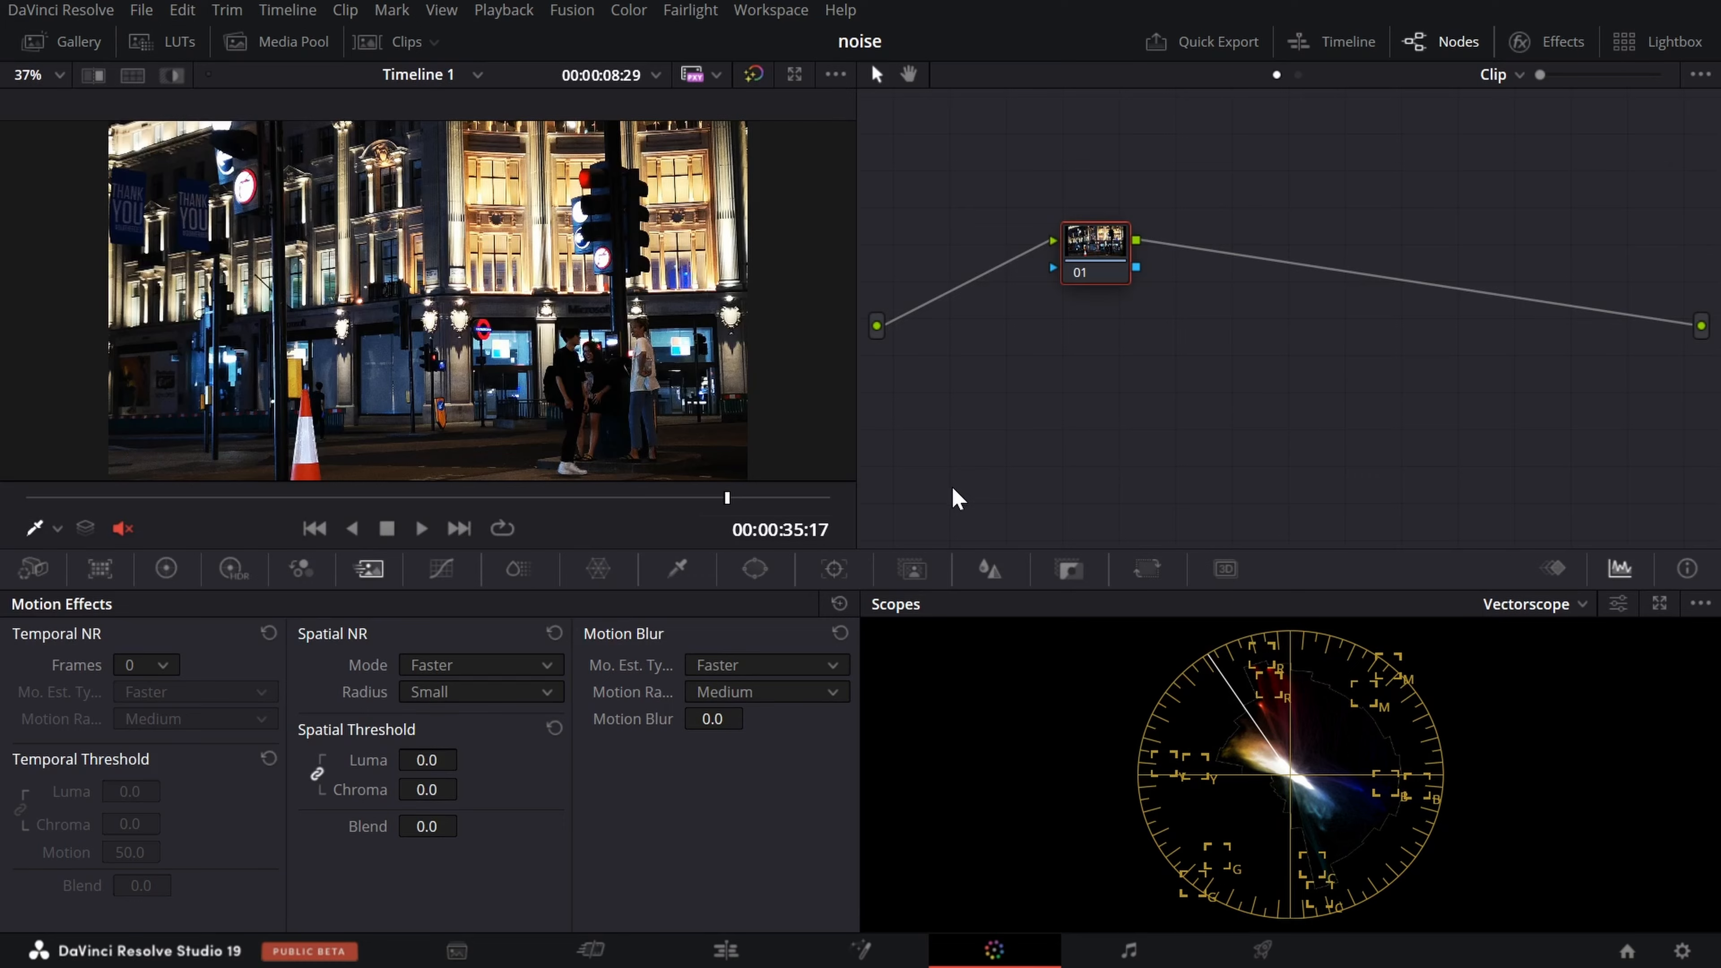
# On the Edit page, enlarge the viewer area above the timeline and hide the effects library.
pyautogui.click(725, 949)
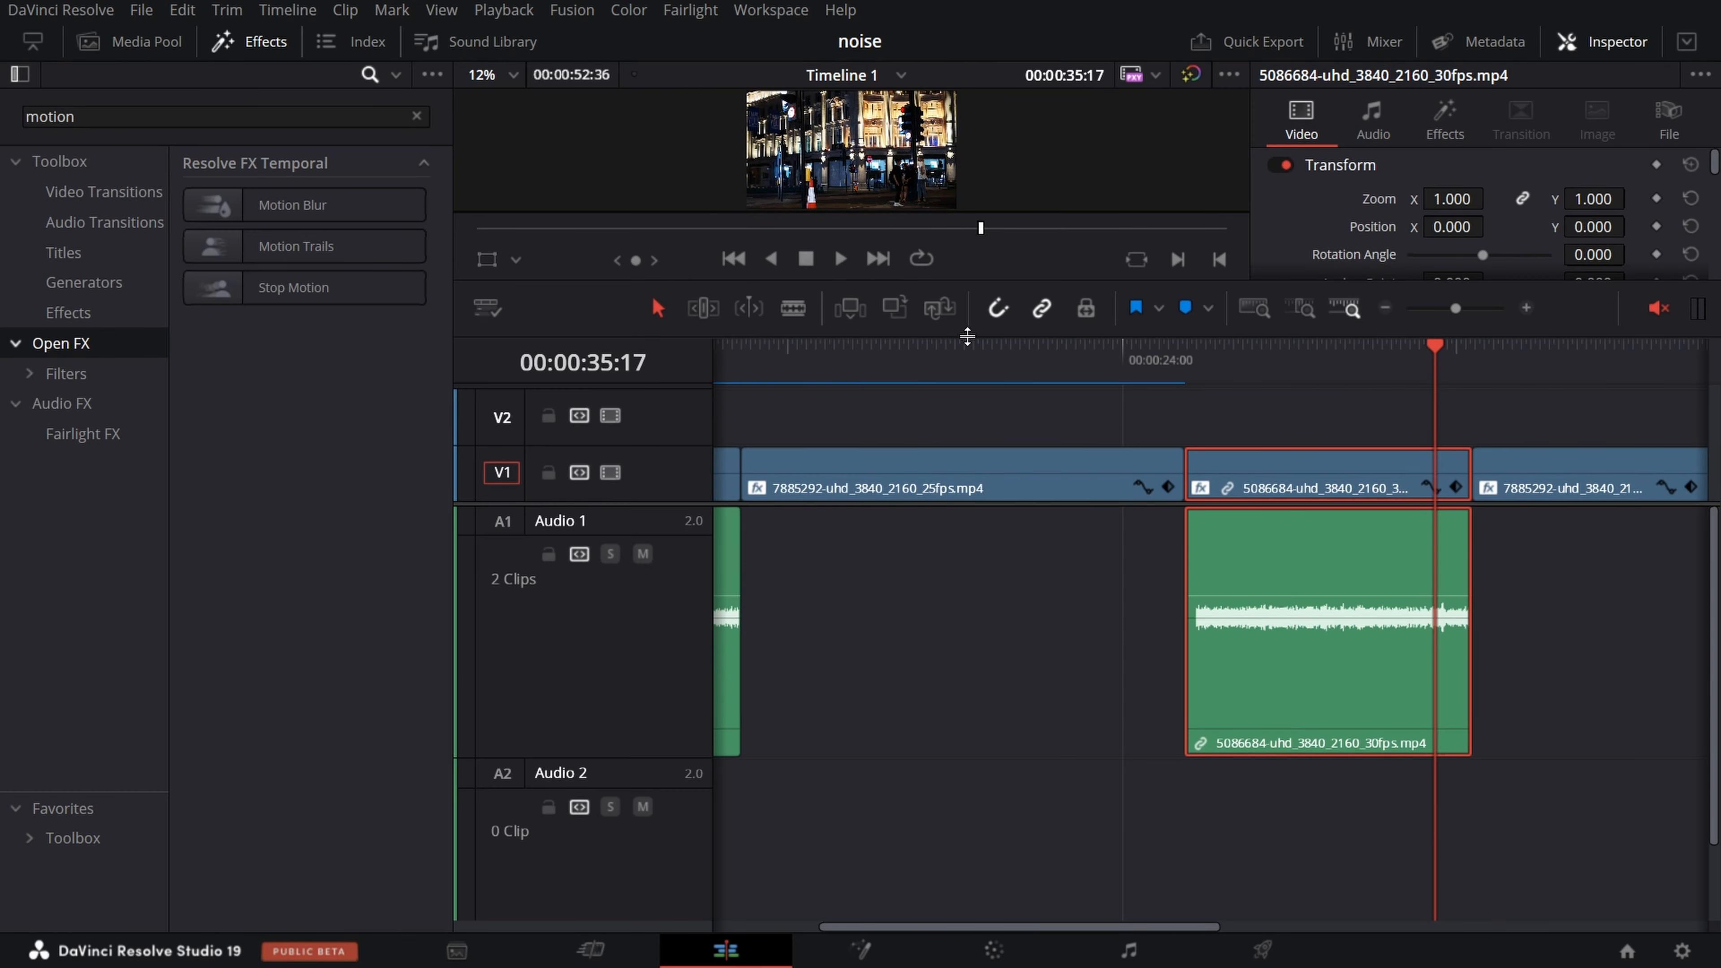
pyautogui.moveTo(968, 336); pyautogui.dragTo(887, 958)
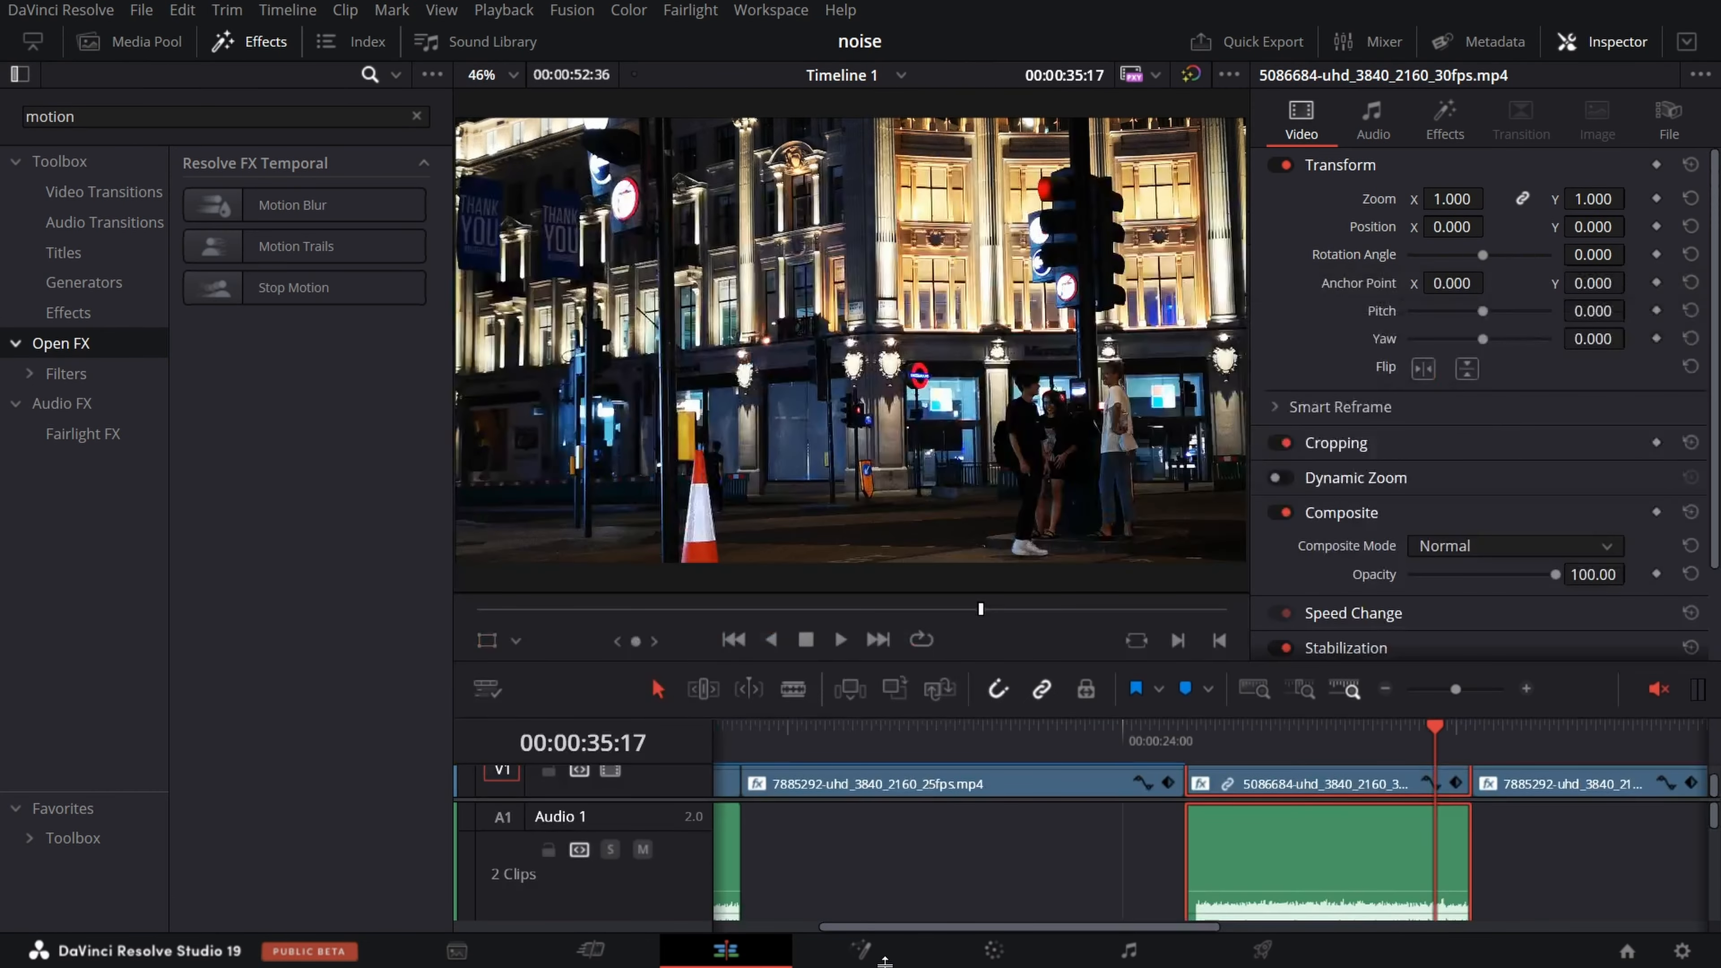
pyautogui.click(230, 47)
# Examine the noise on the red side of the bus up close, from the clip's first frame at 00:00:26:18 and during playback.
pyautogui.scroll(5, 461, 319)
pyautogui.click(756, 732)
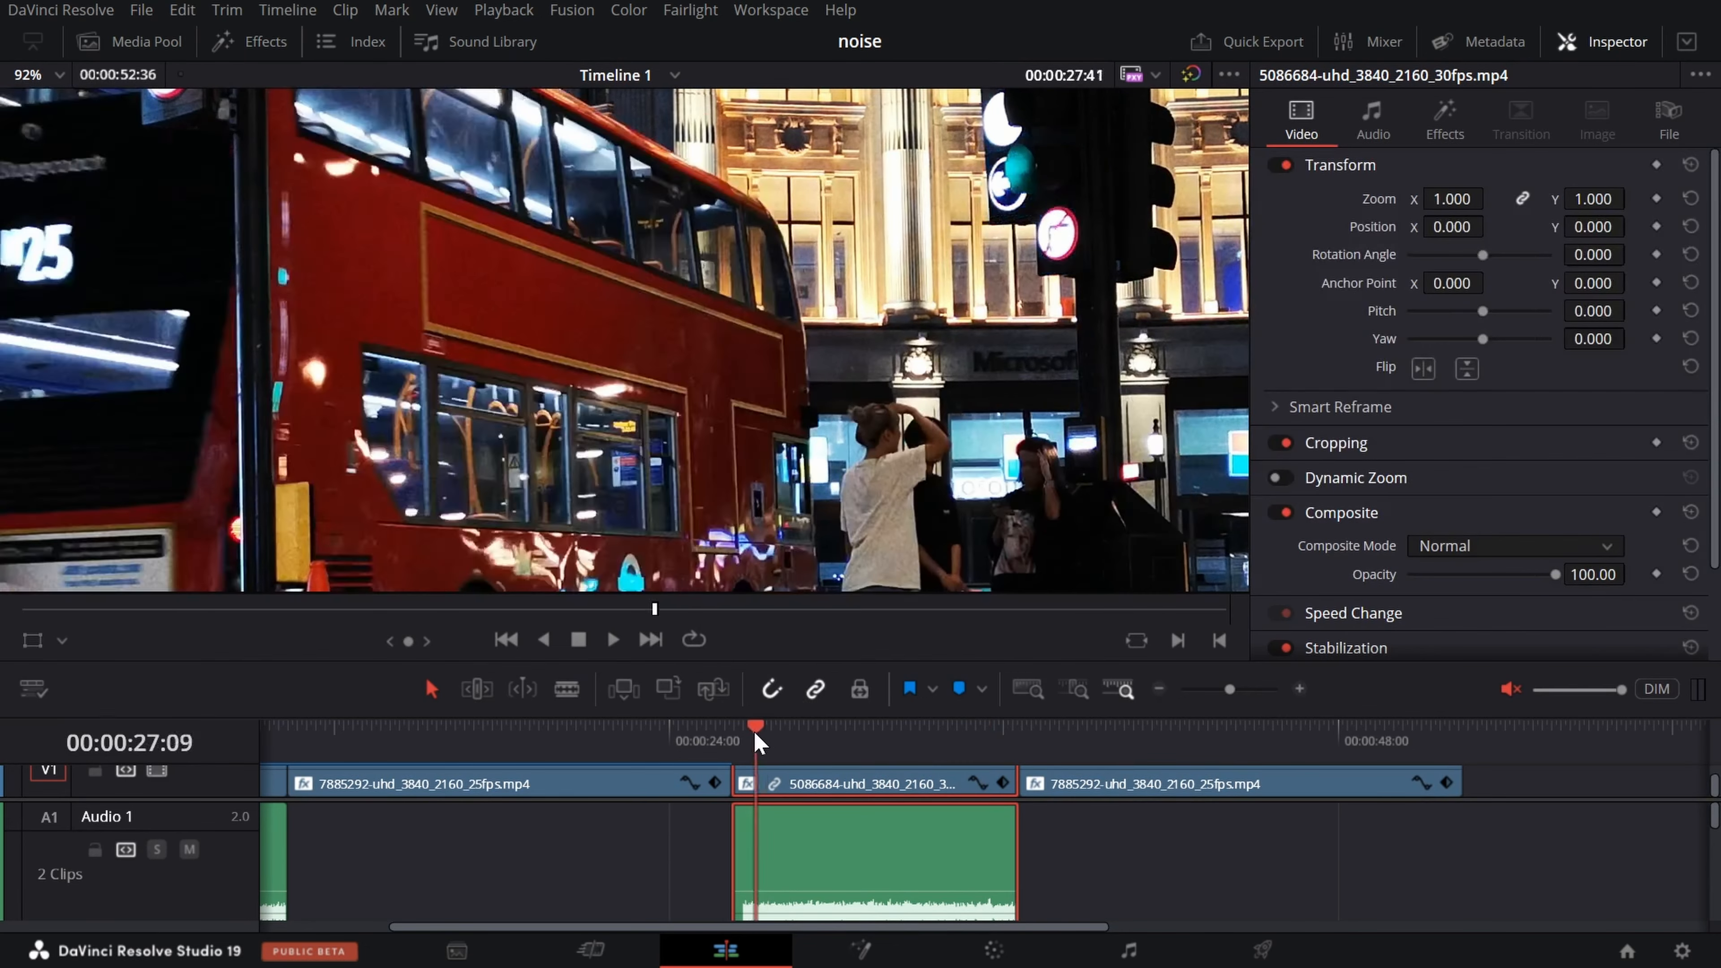
pyautogui.moveTo(756, 732); pyautogui.dragTo(734, 732)
pyautogui.scroll(5, 600, 376)
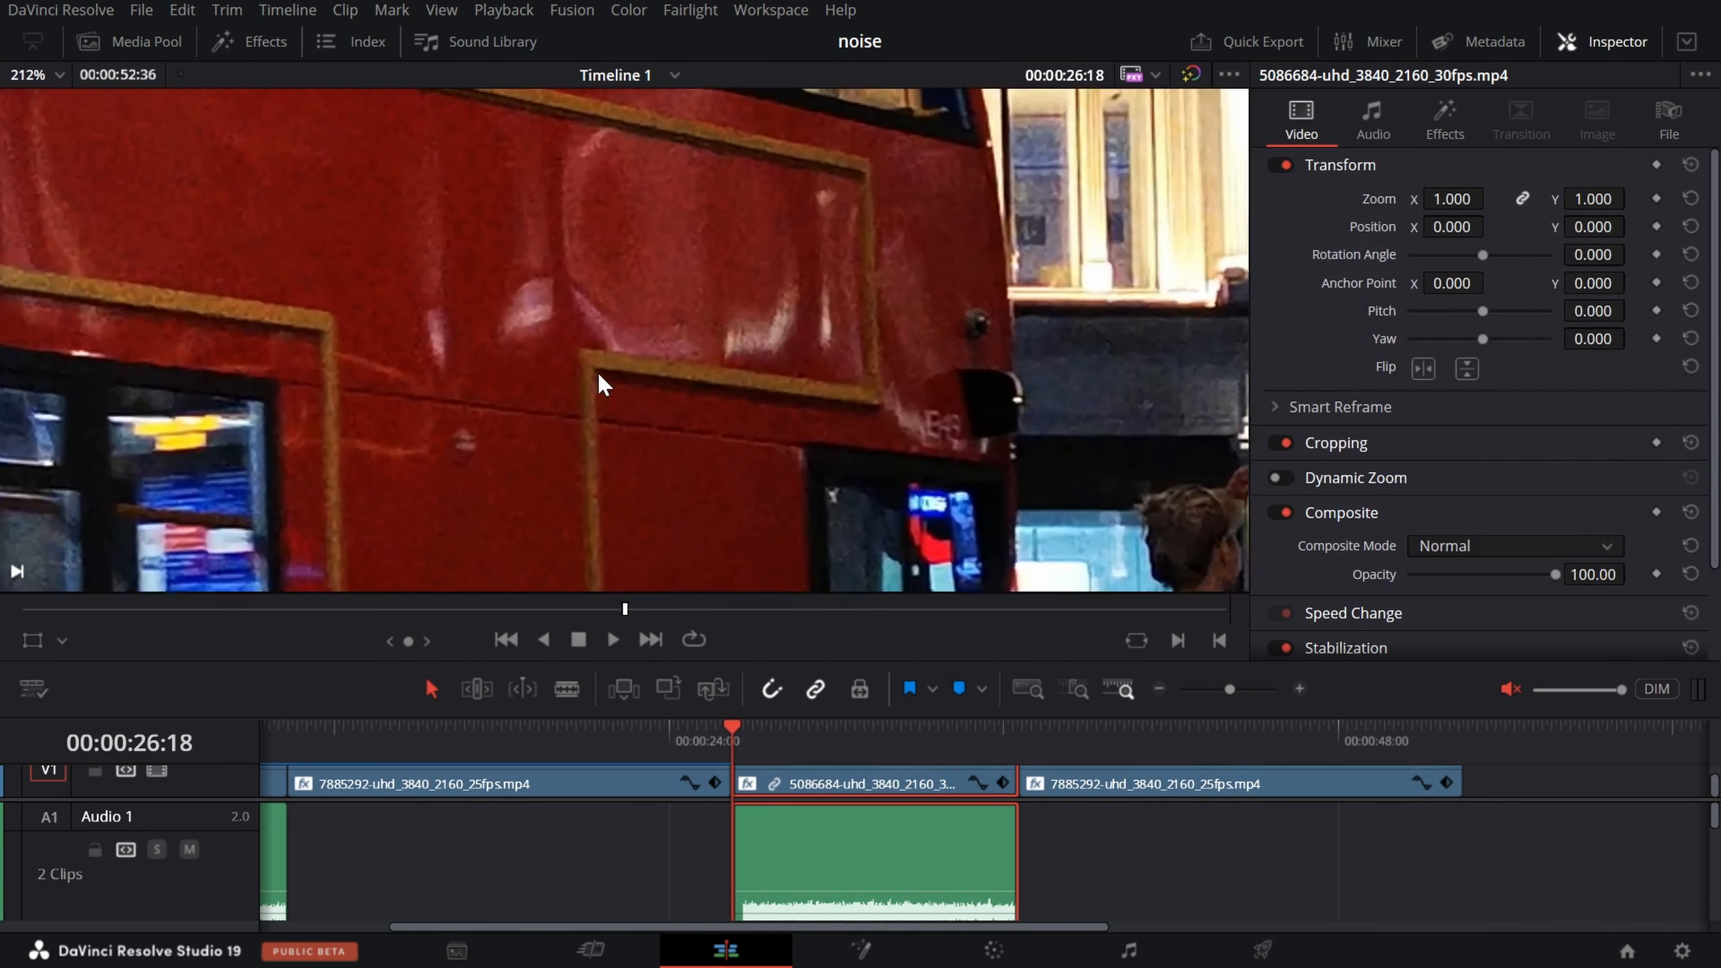
pyautogui.scroll(1, 598, 374)
pyautogui.moveTo(448, 346); pyautogui.dragTo(768, 454)
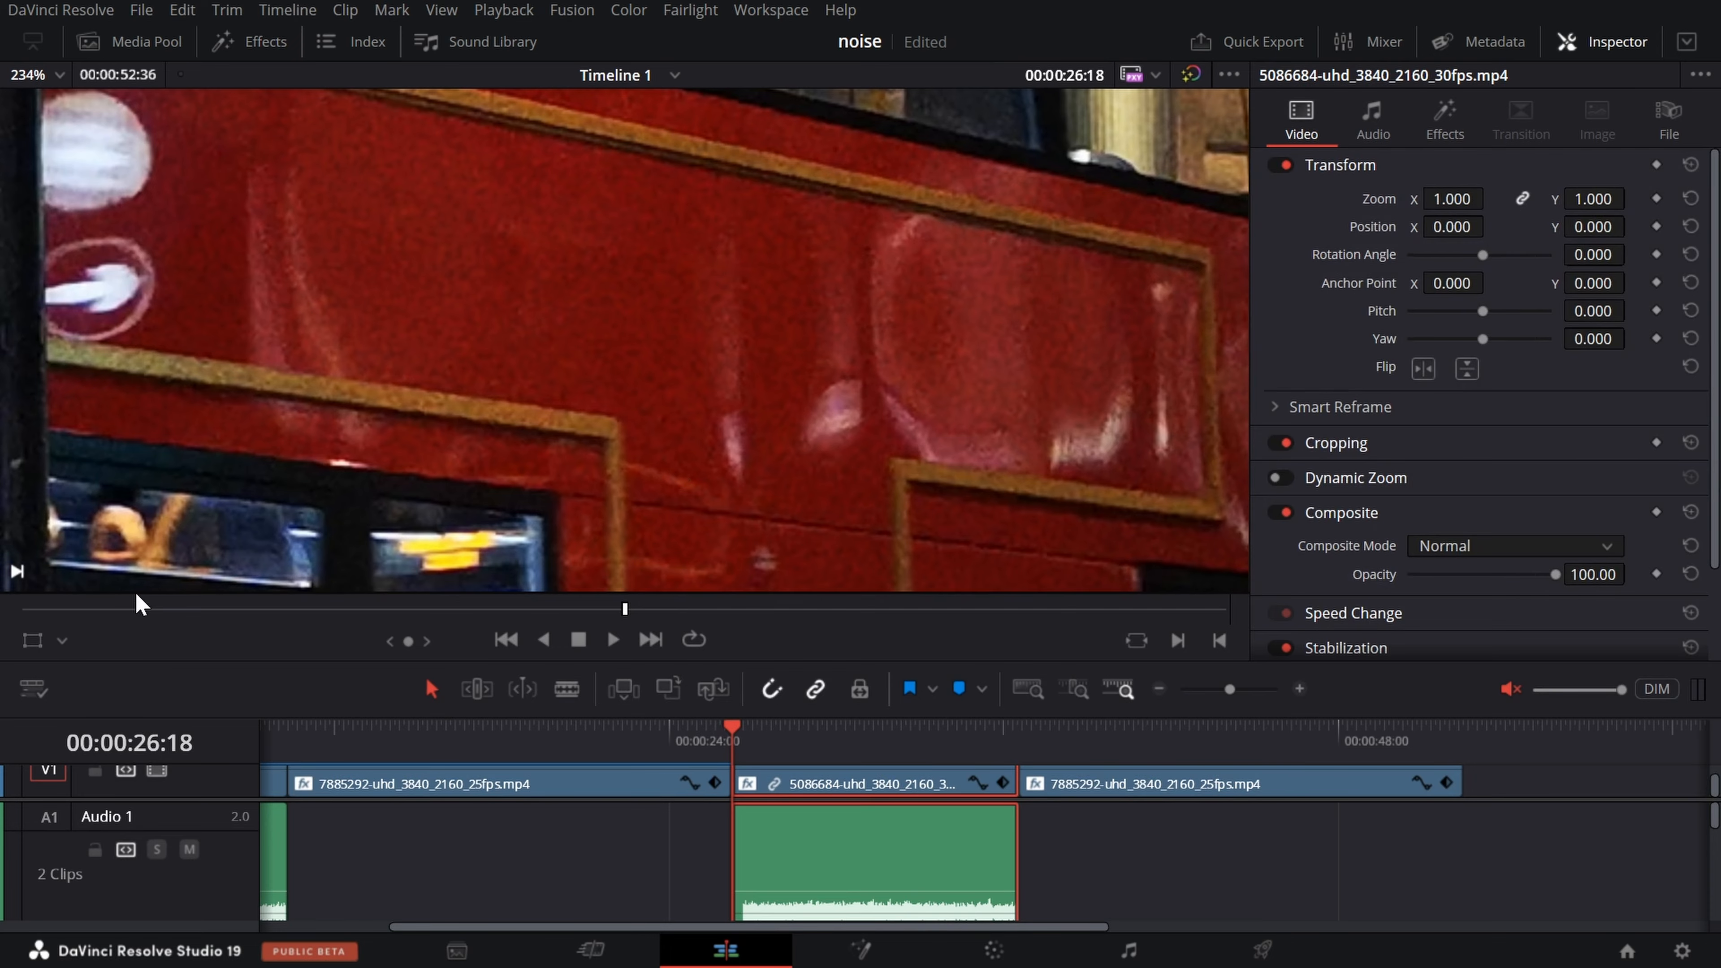
pyautogui.moveTo(120, 608); pyautogui.dragTo(61, 626)
pyautogui.moveTo(1041, 739); pyautogui.dragTo(1002, 742)
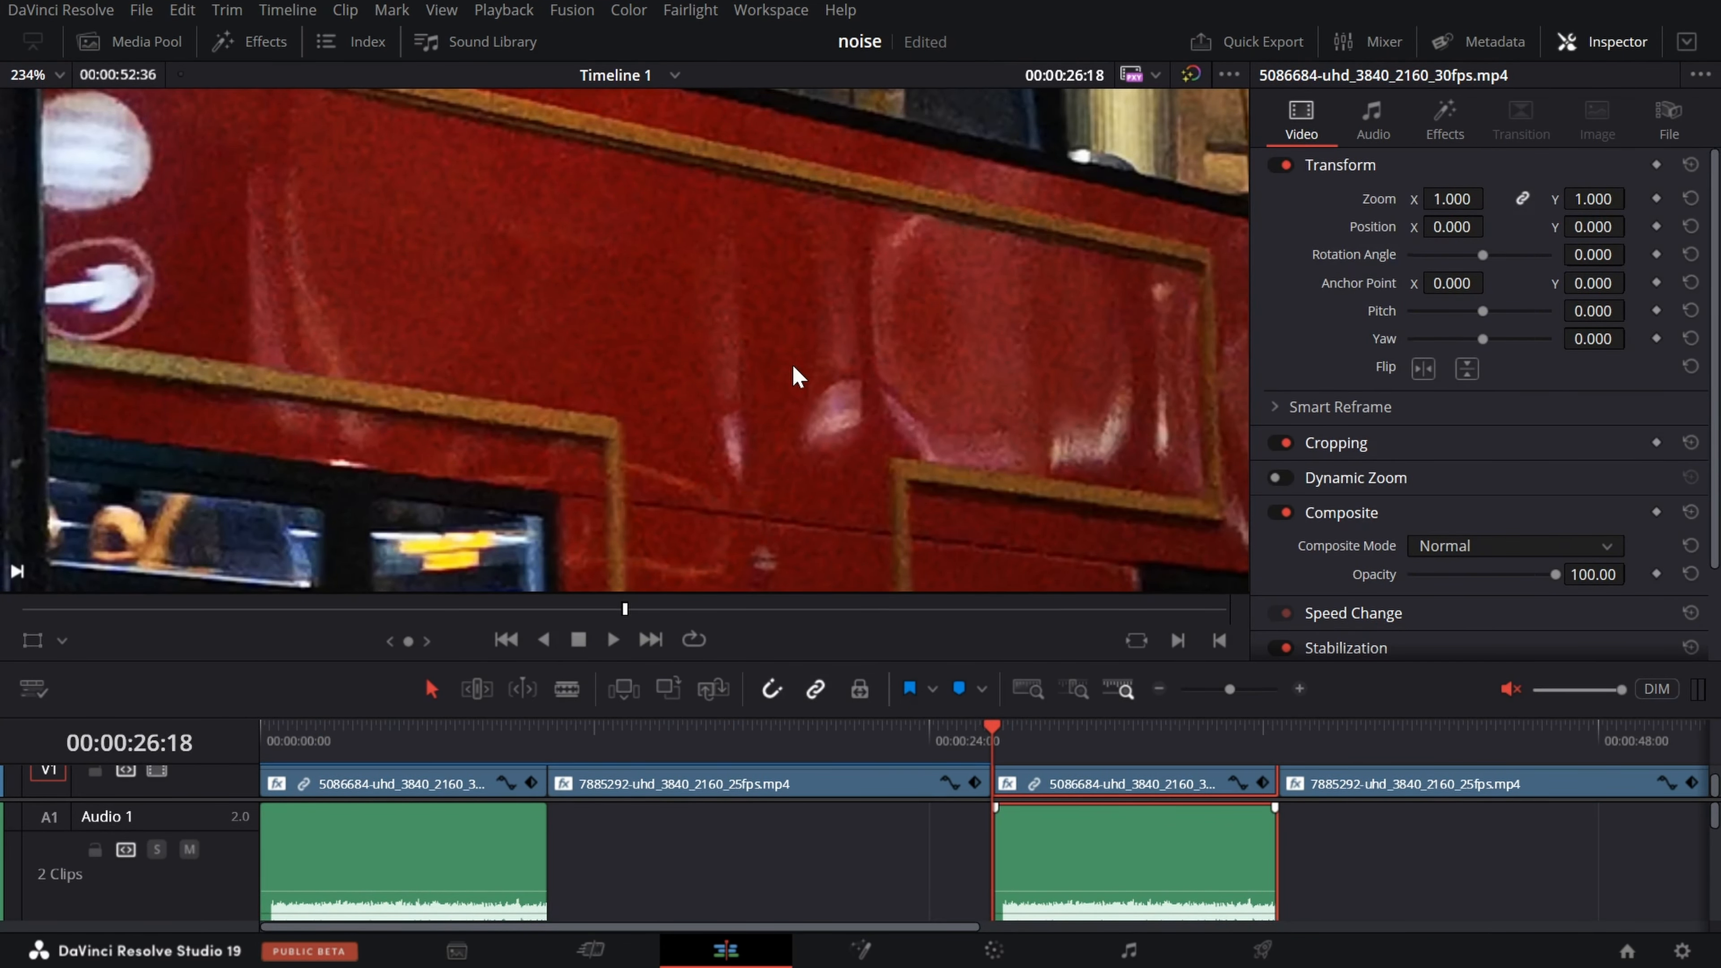
pyautogui.press('space')
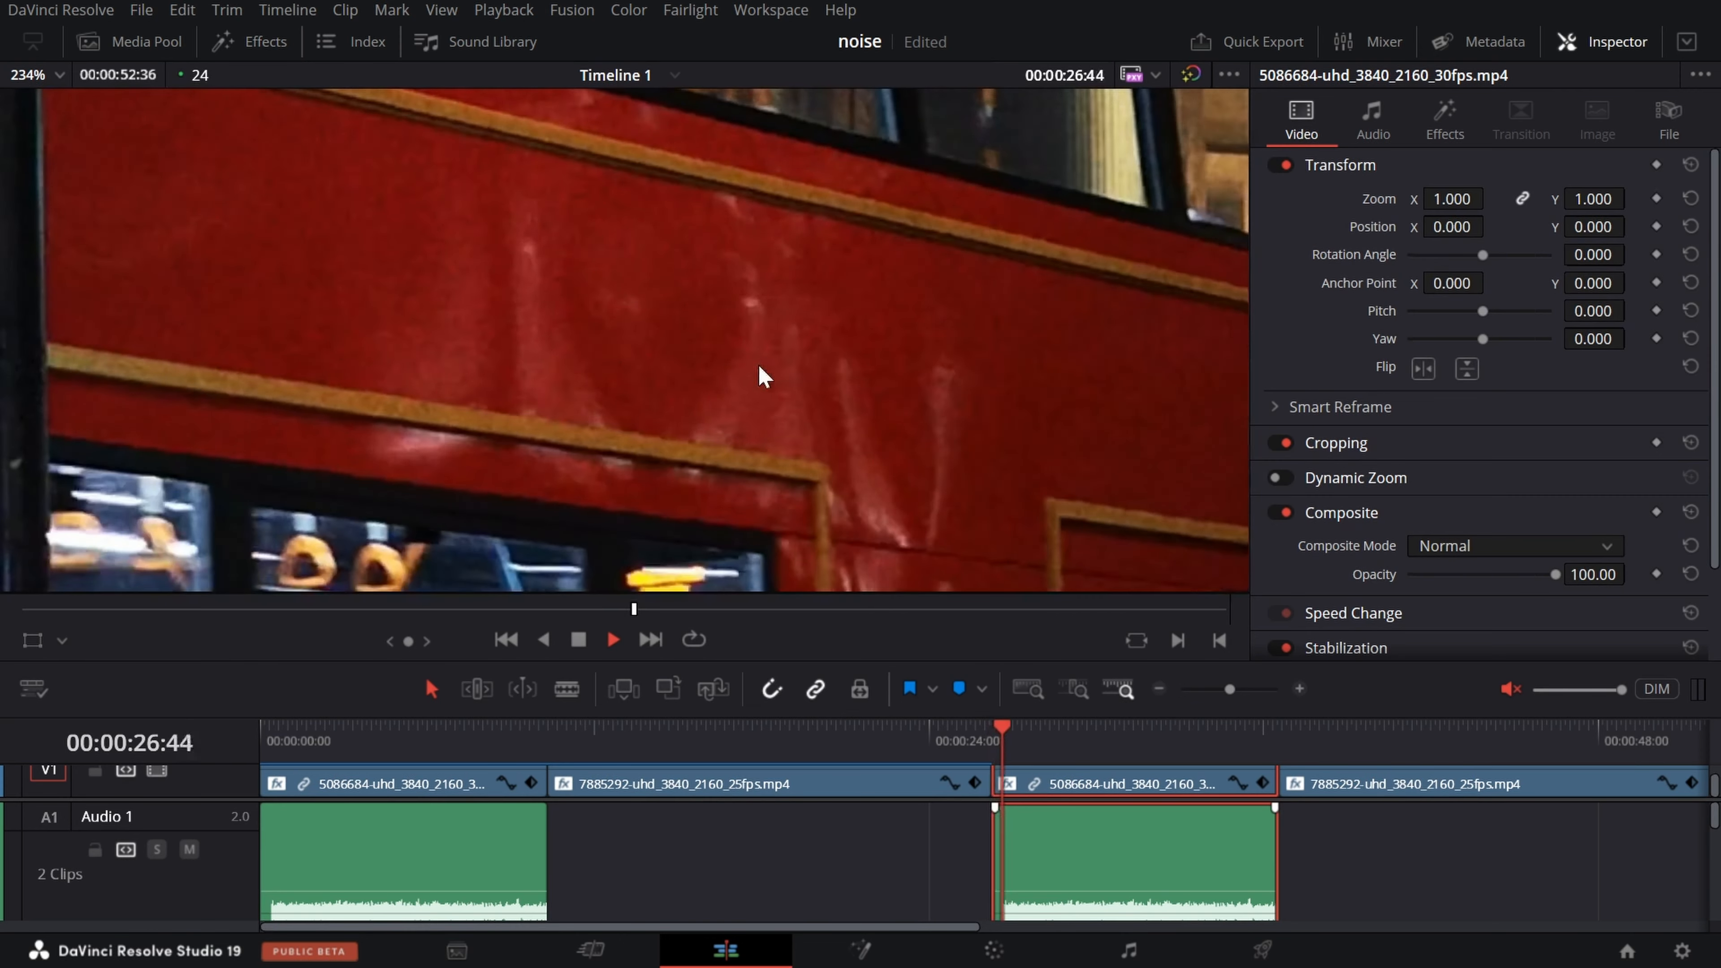
pyautogui.press('space')
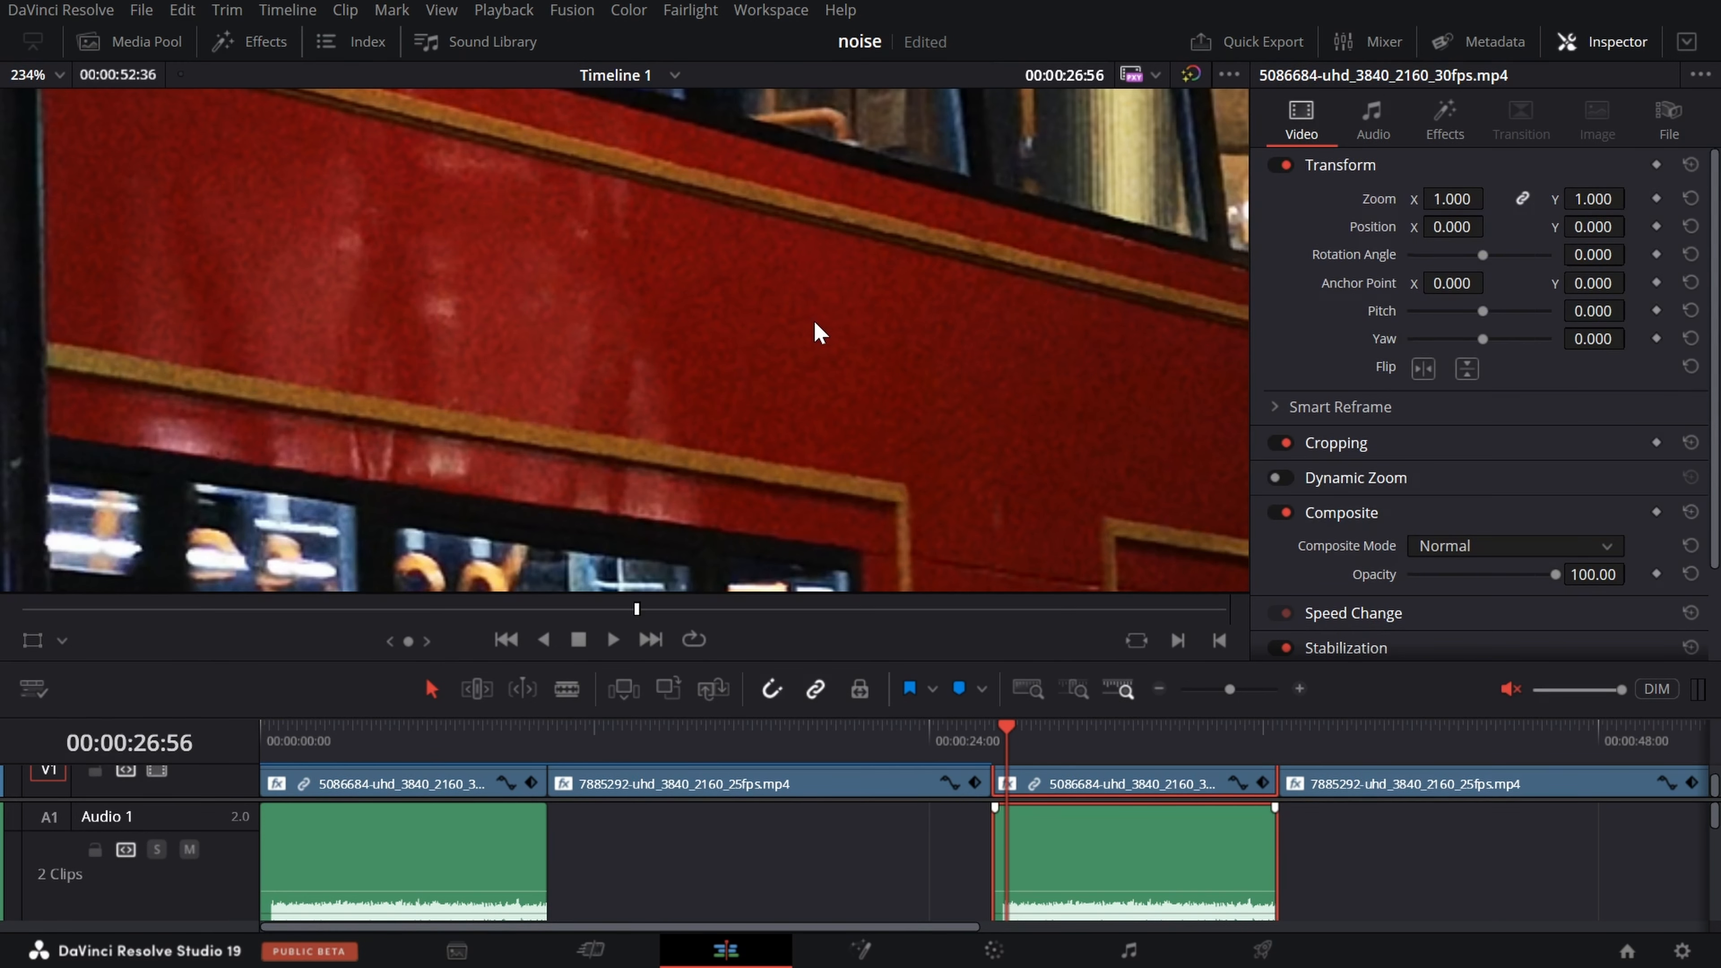
# Examine the noise around the upper-deck bus windows from the clip's first frame and during brief playback.
pyautogui.scroll(-5, 911, 372)
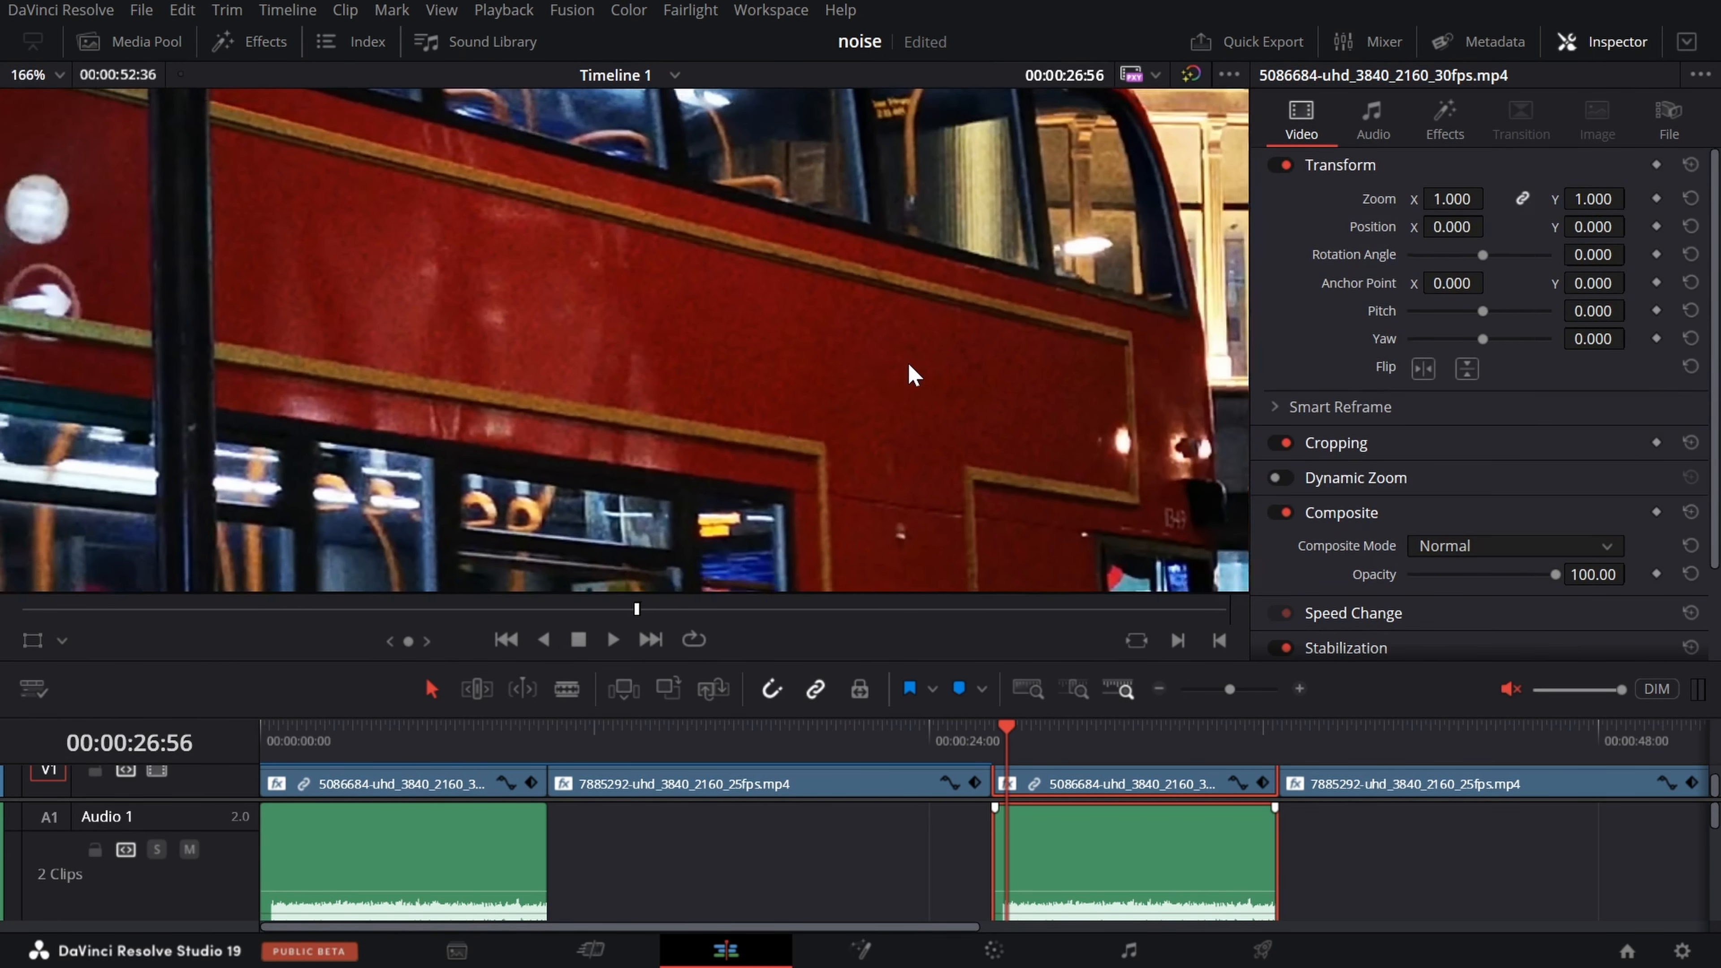
pyautogui.scroll(-1, 909, 365)
pyautogui.moveTo(1043, 279); pyautogui.dragTo(828, 414)
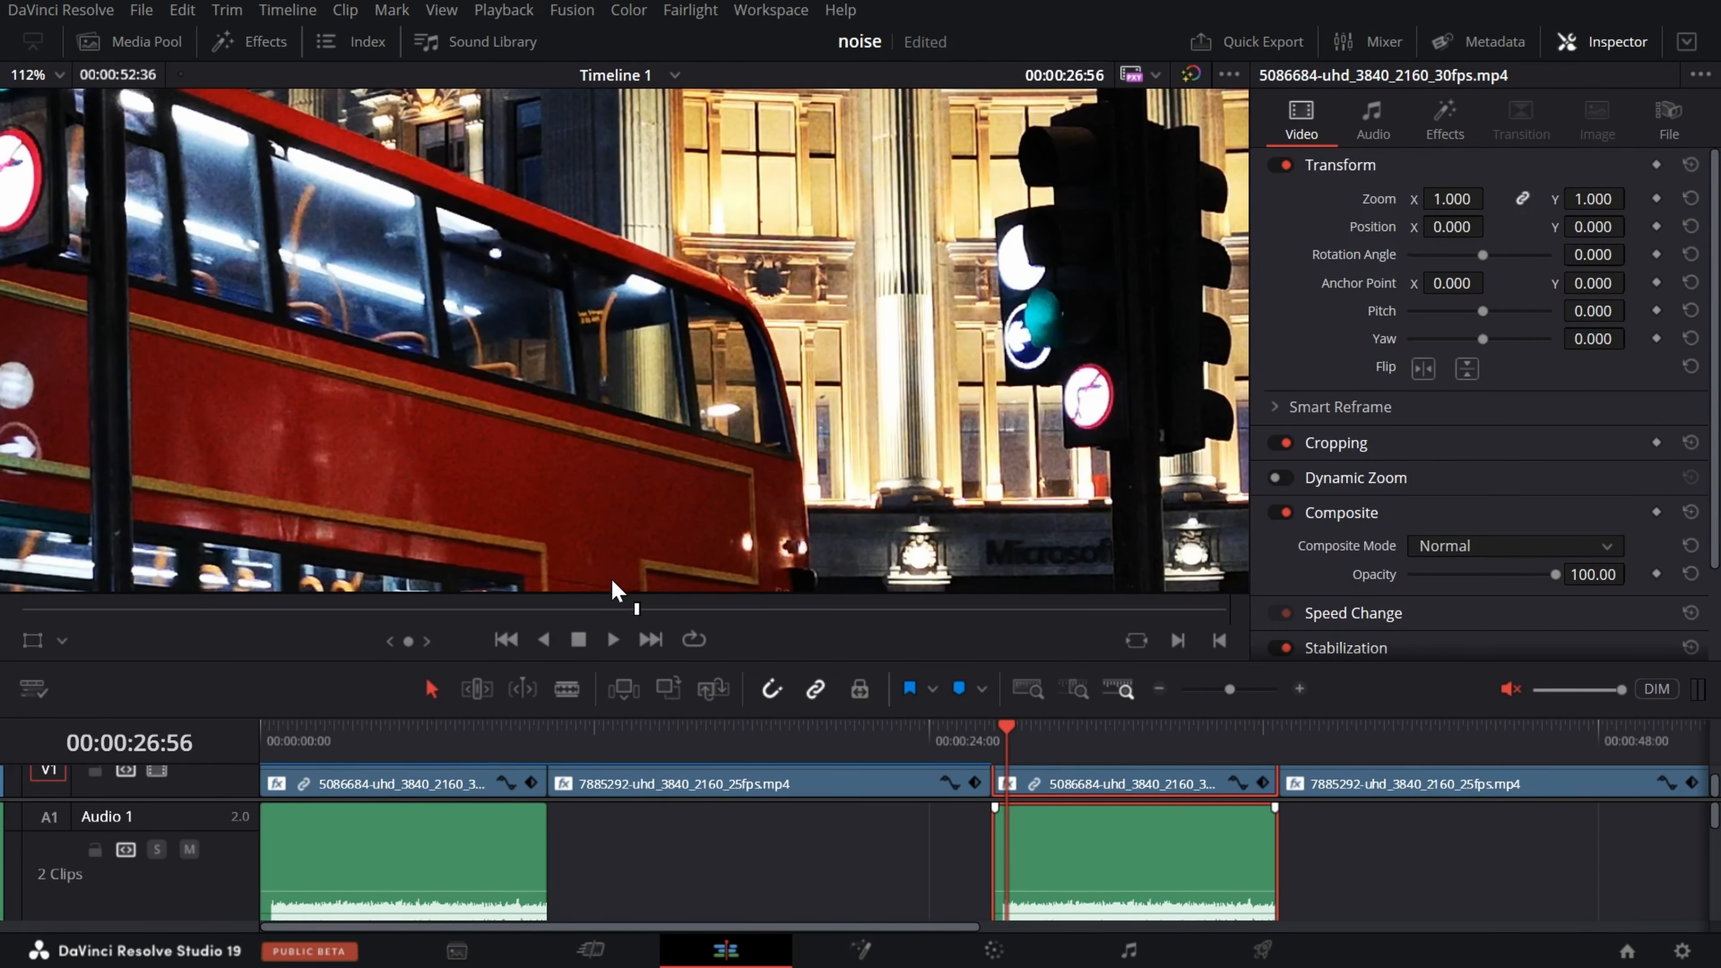
pyautogui.click(992, 739)
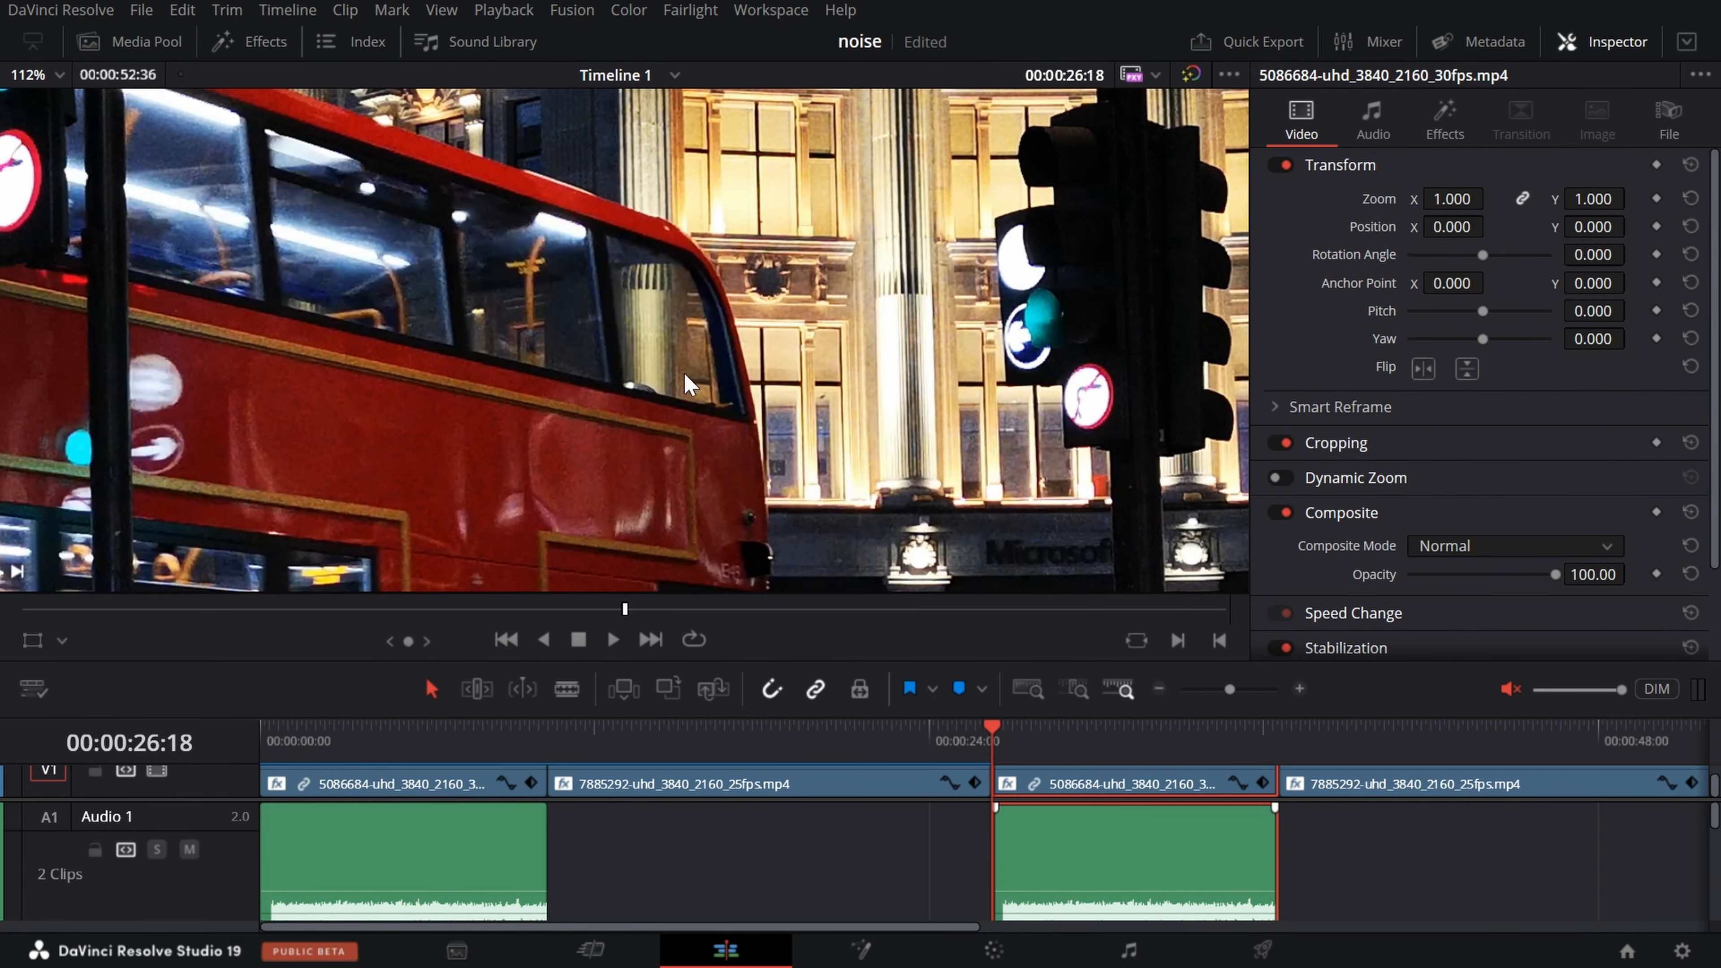
pyautogui.scroll(6, 677, 336)
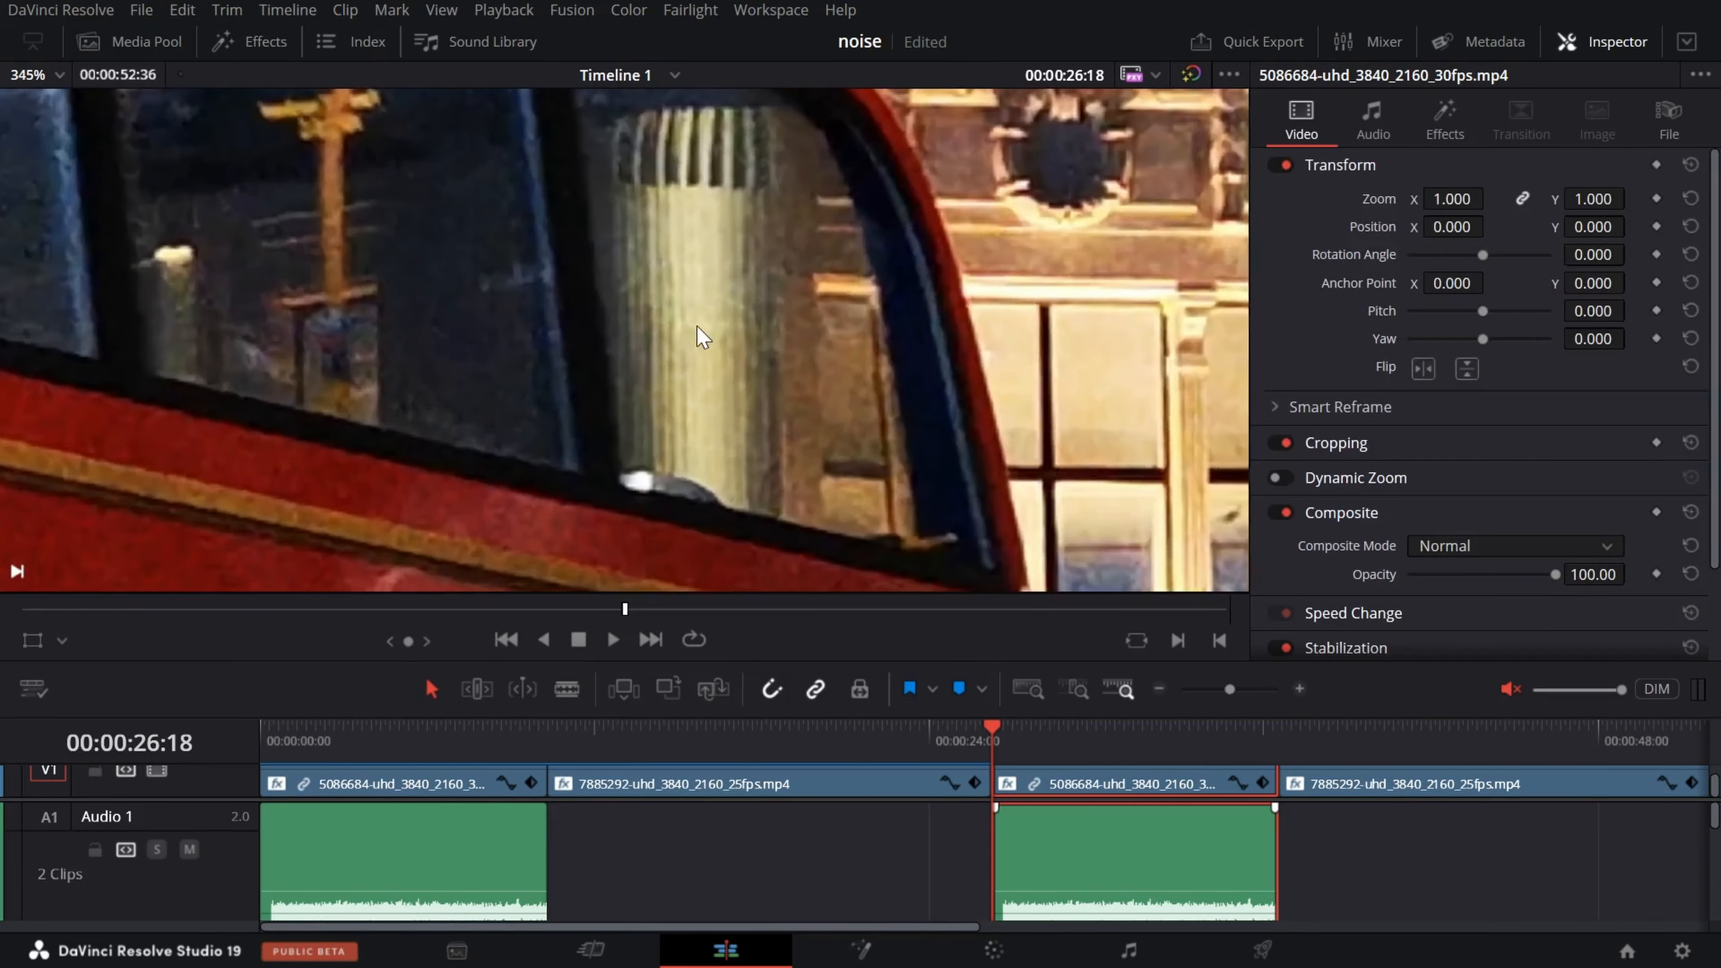
pyautogui.press('space')
pyautogui.press('space')
pyautogui.scroll(-5, 772, 383)
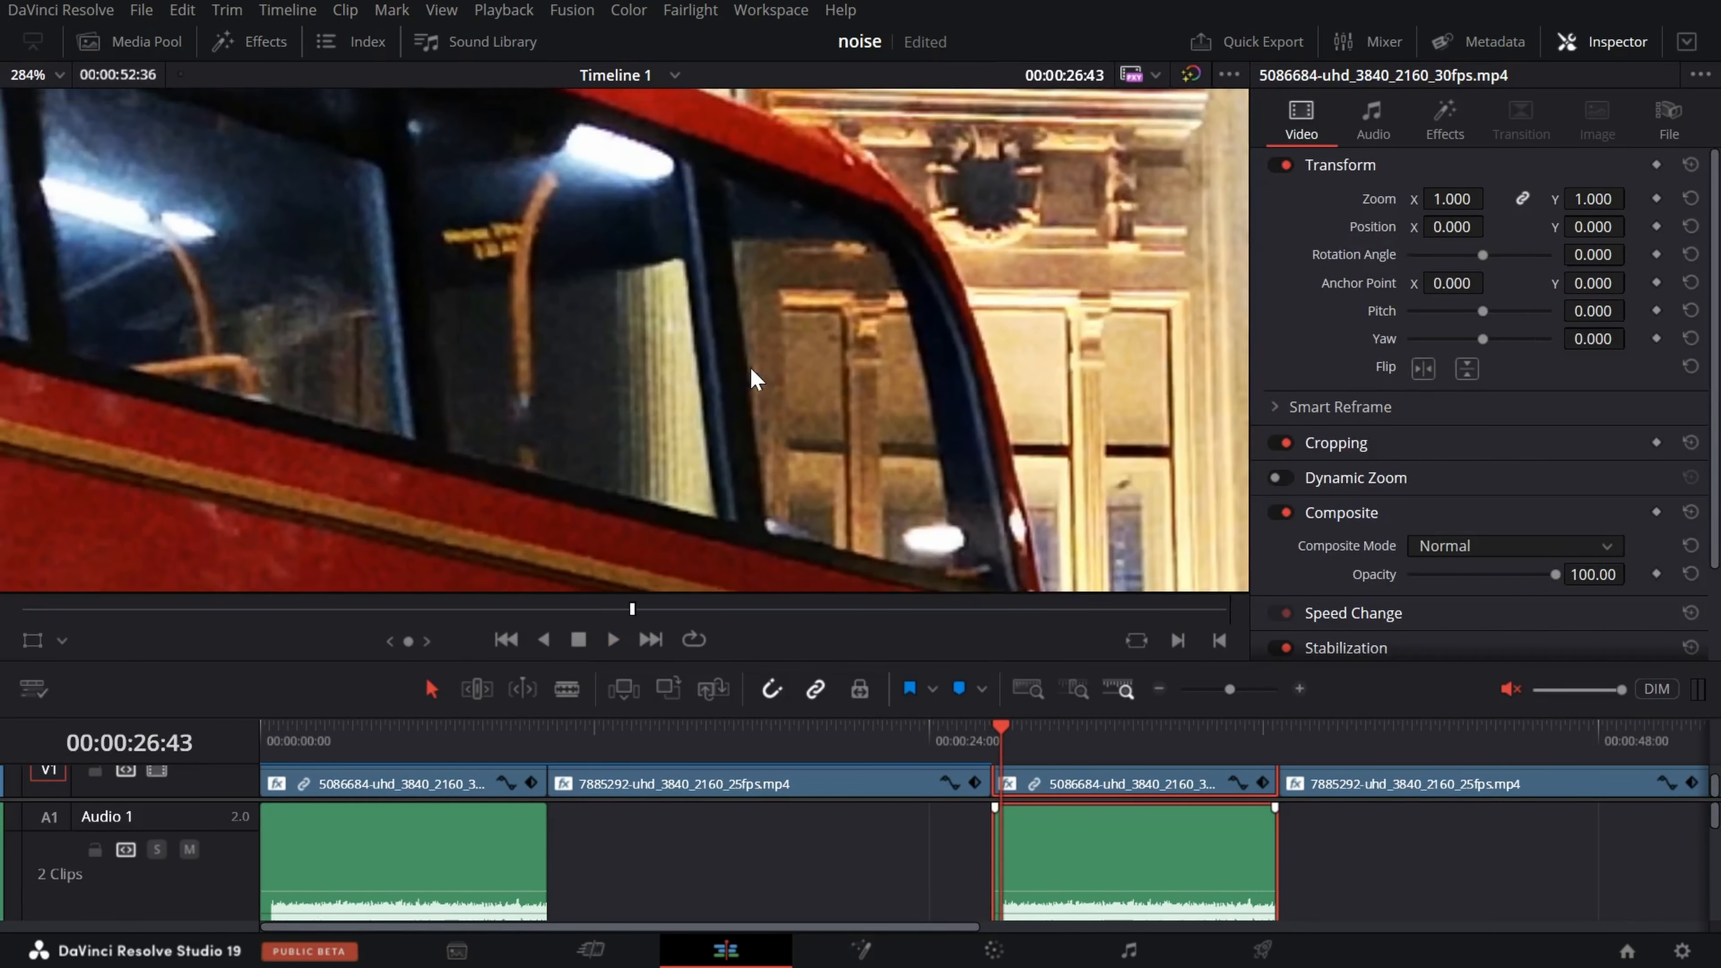
# Examine the noise on the white shirt of the person beside the bus, and view the whole frame again.
pyautogui.scroll(-3, 968, 284)
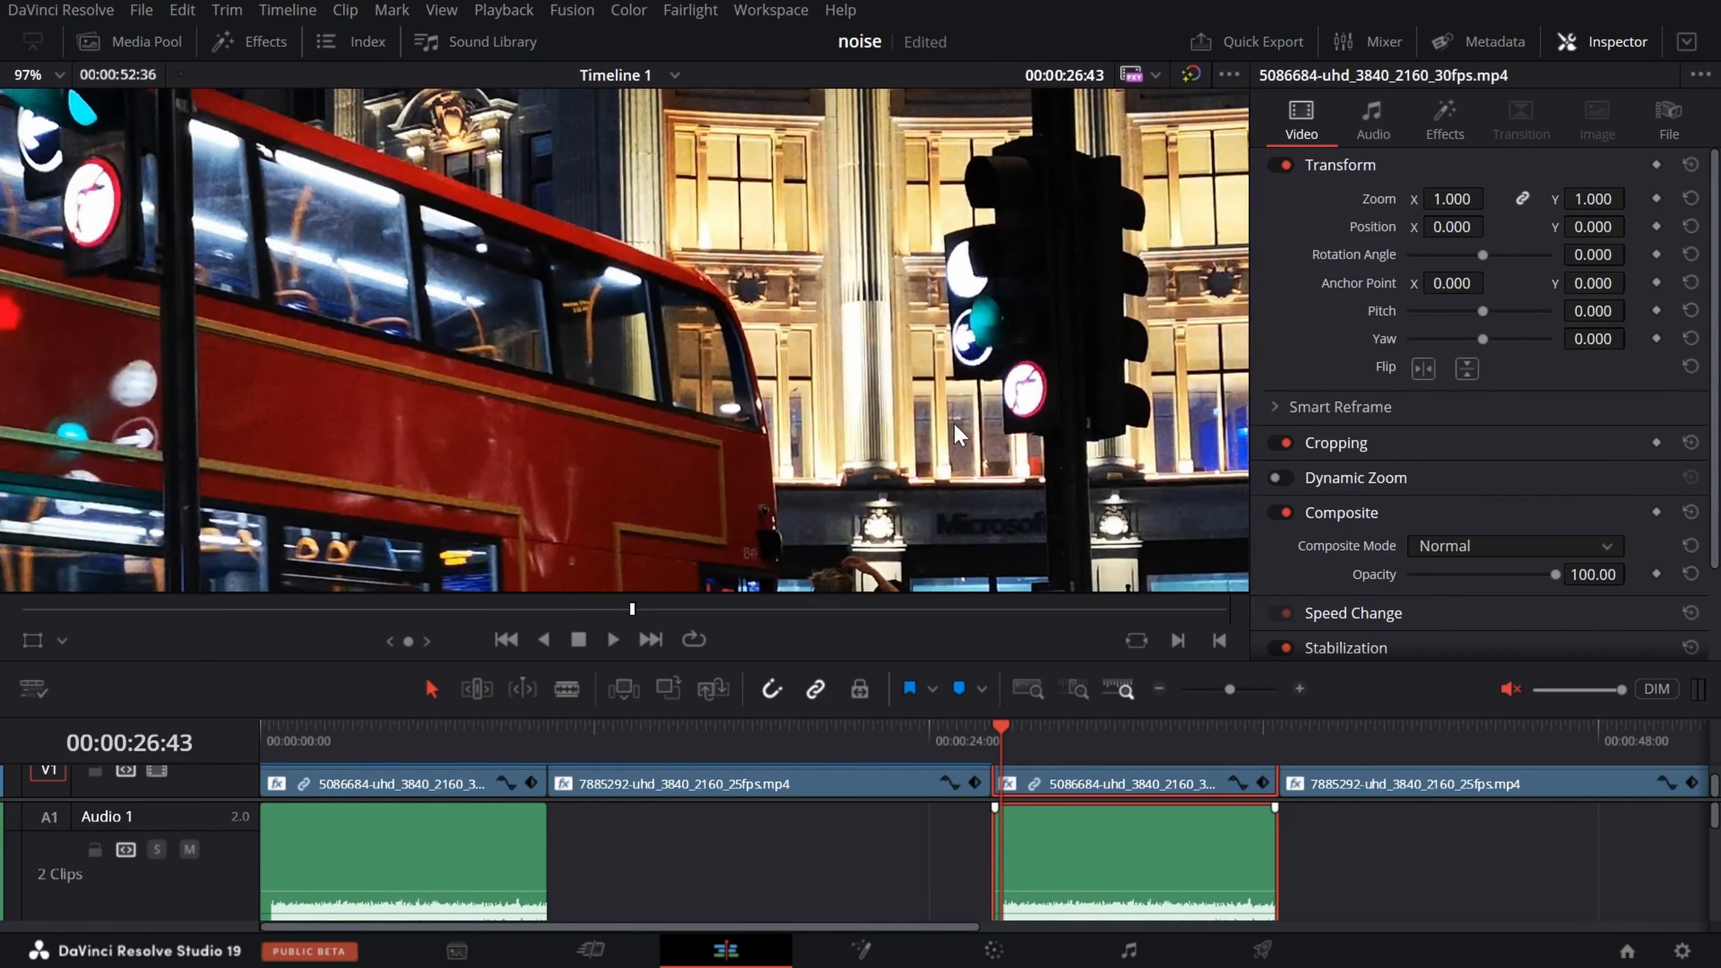
pyautogui.scroll(3, 827, 549)
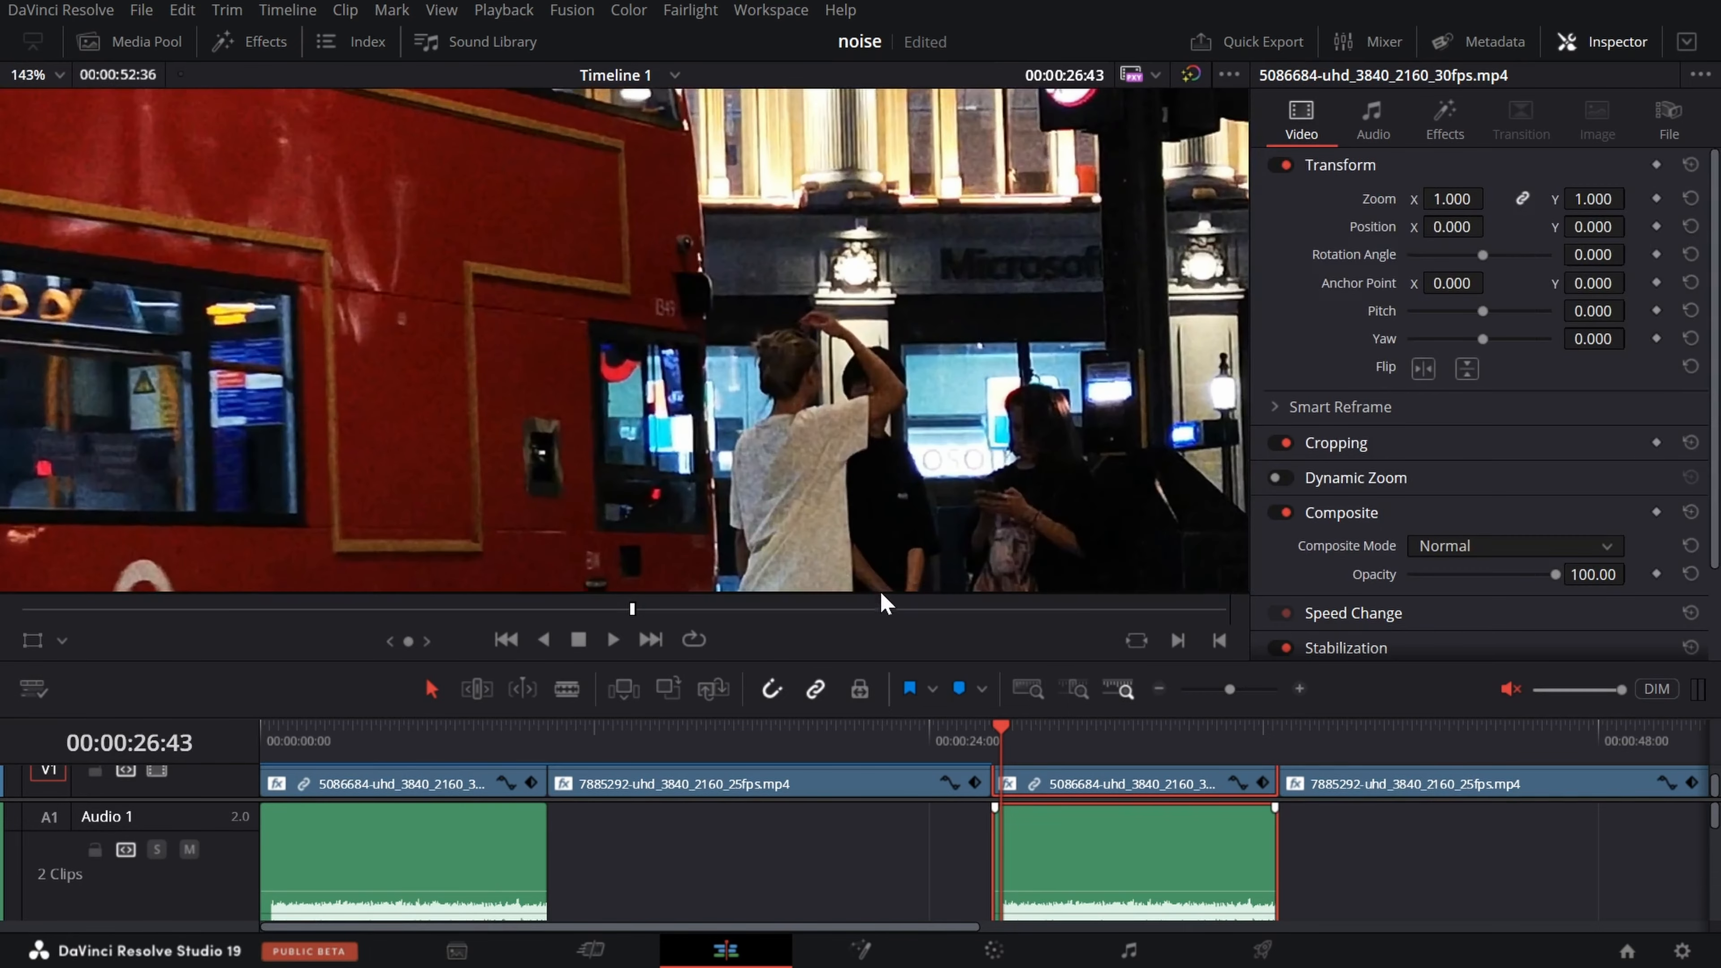
pyautogui.scroll(4, 749, 384)
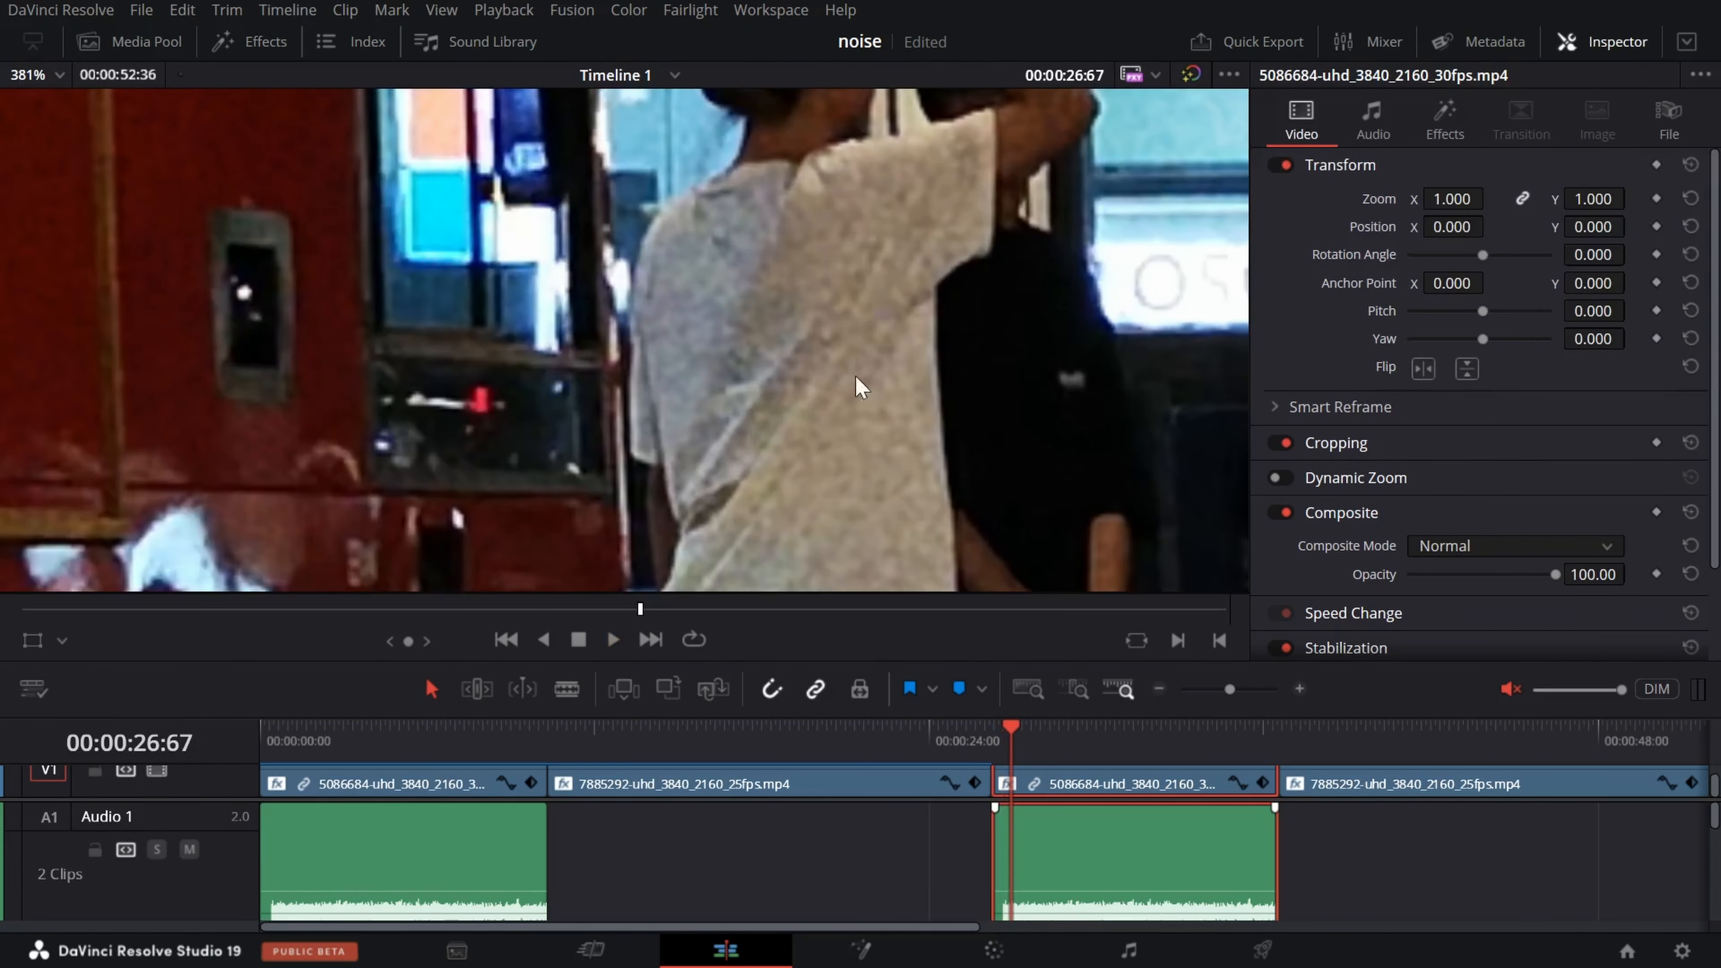
pyautogui.scroll(-5, 892, 456)
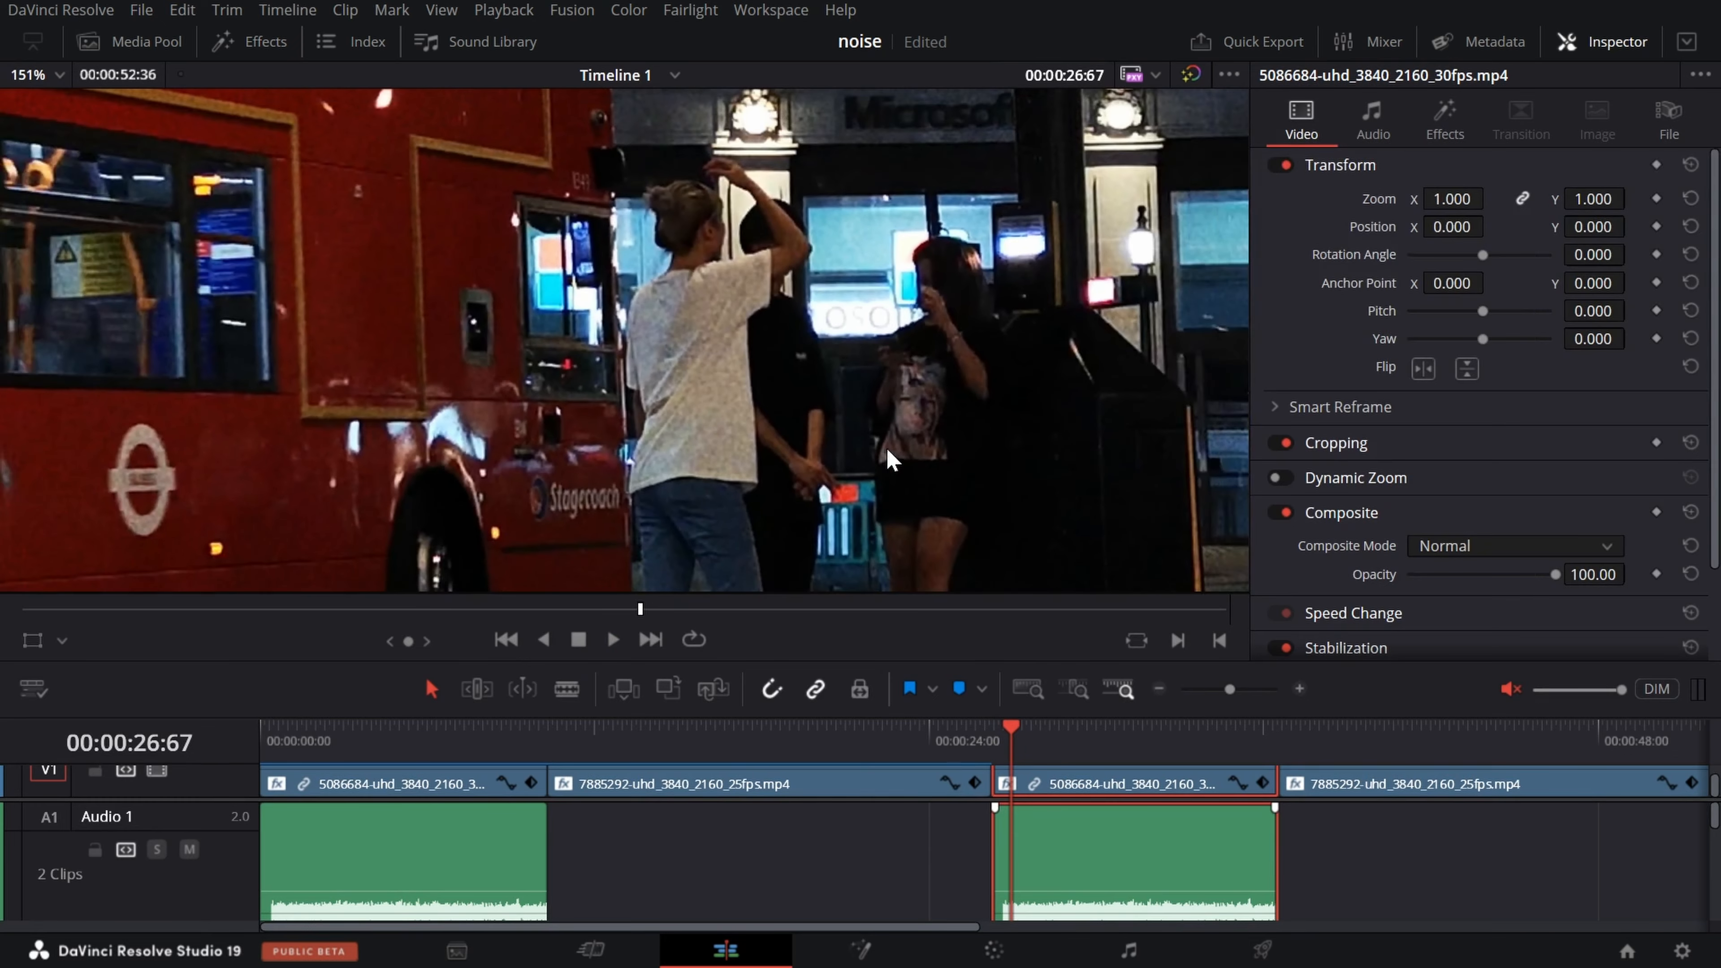
pyautogui.scroll(-4, 881, 468)
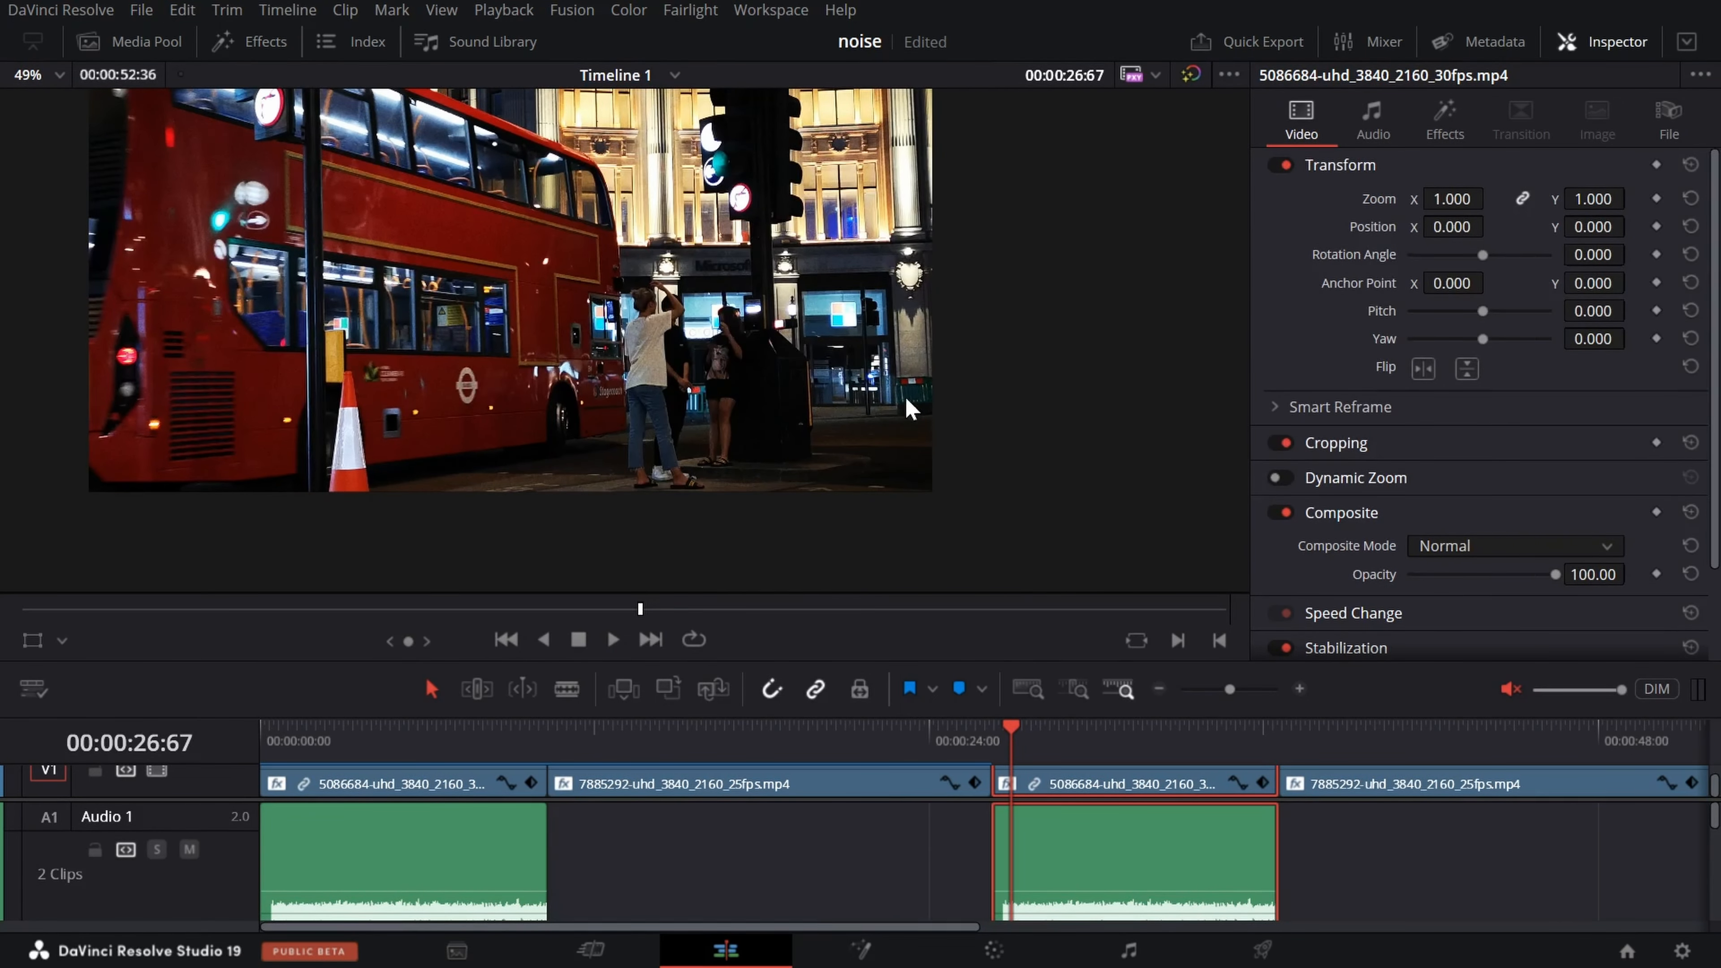
# On the Color page, set Temporal NR to 4 frames with Better motion estimation and Medium motion range at 00:00:26:51.
pyautogui.click(994, 949)
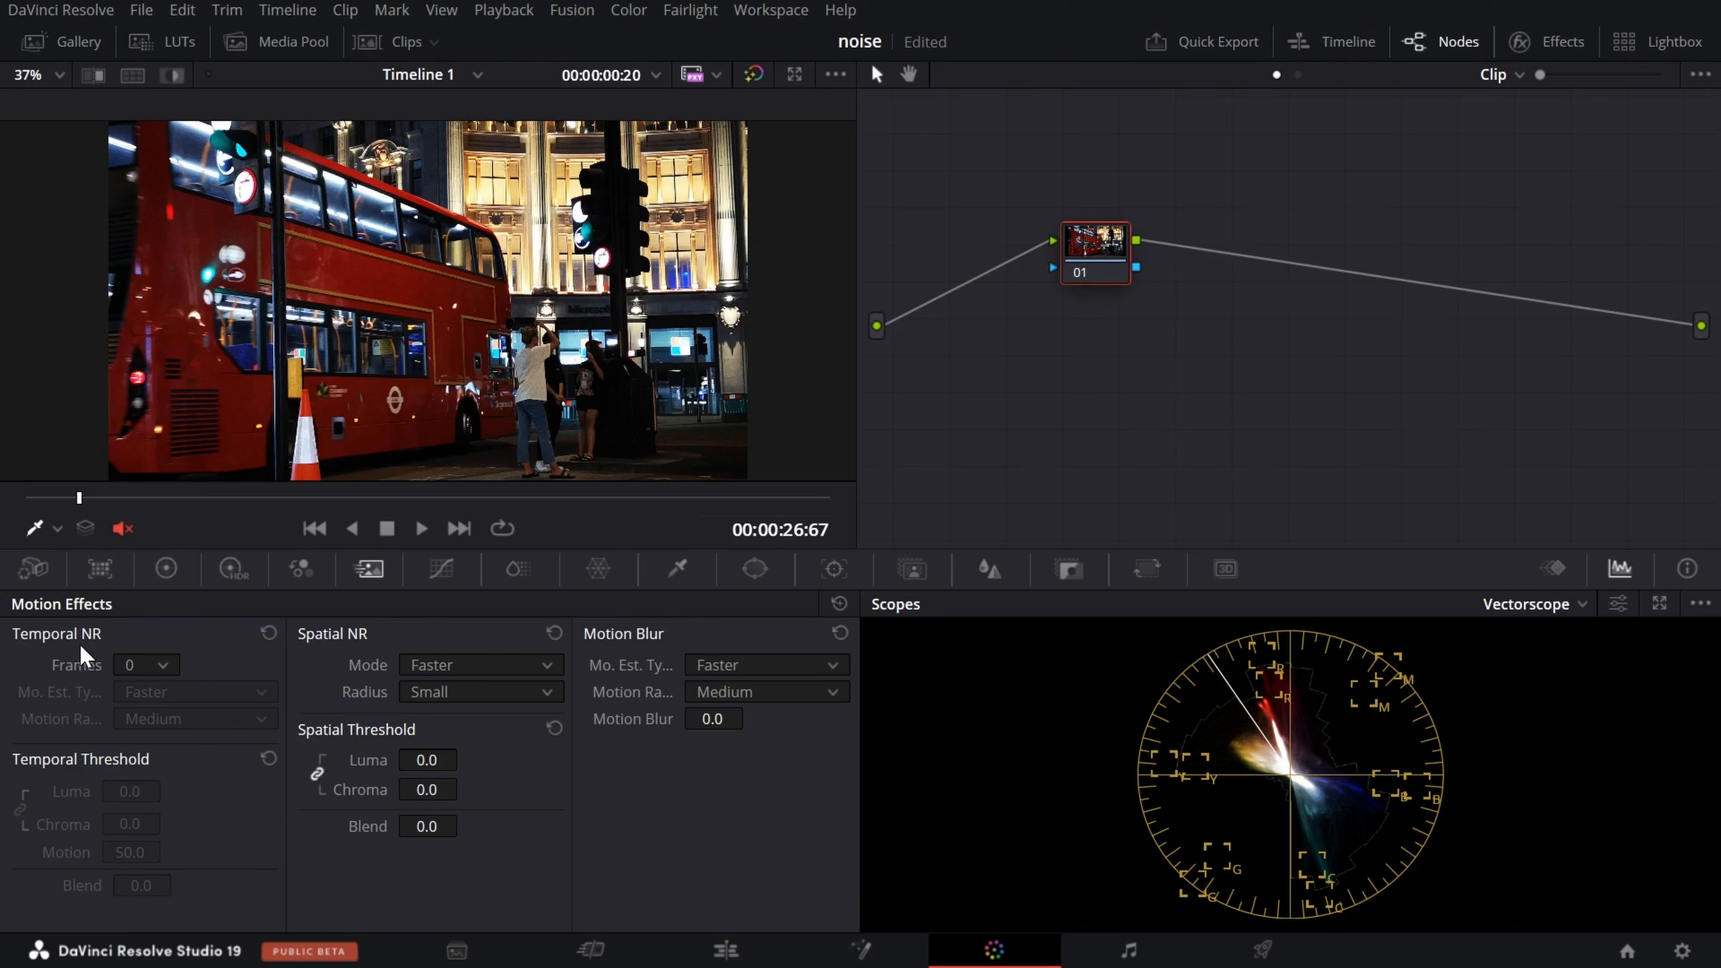
pyautogui.click(61, 498)
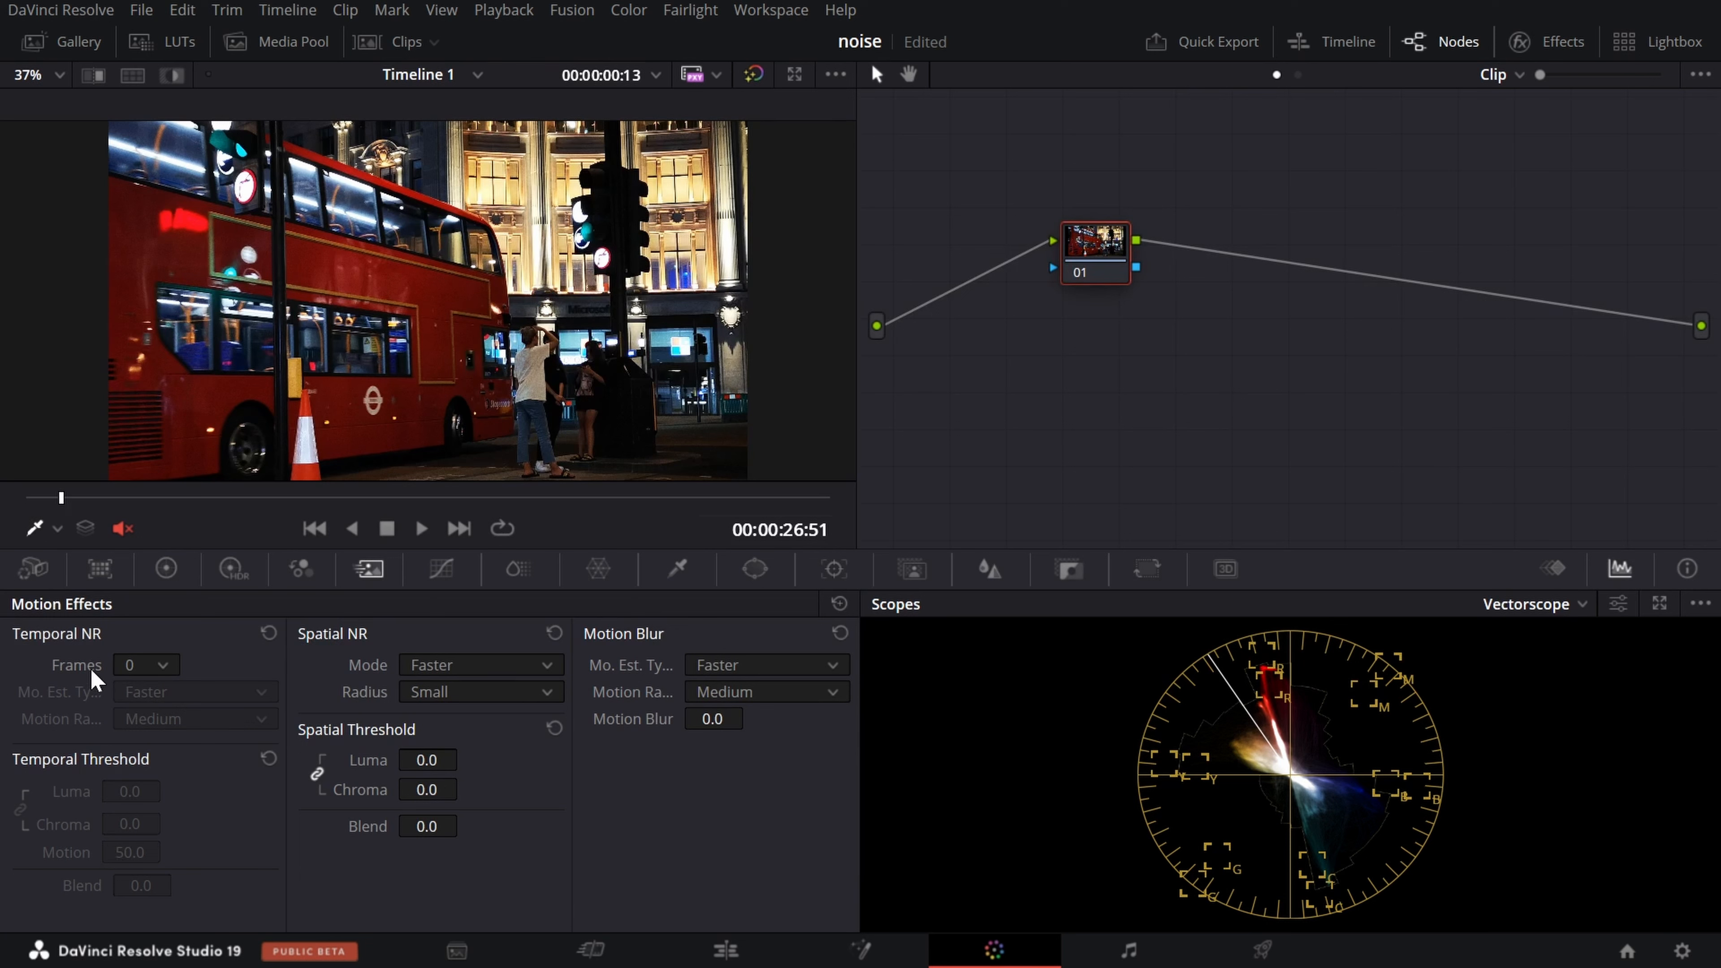
pyautogui.click(141, 664)
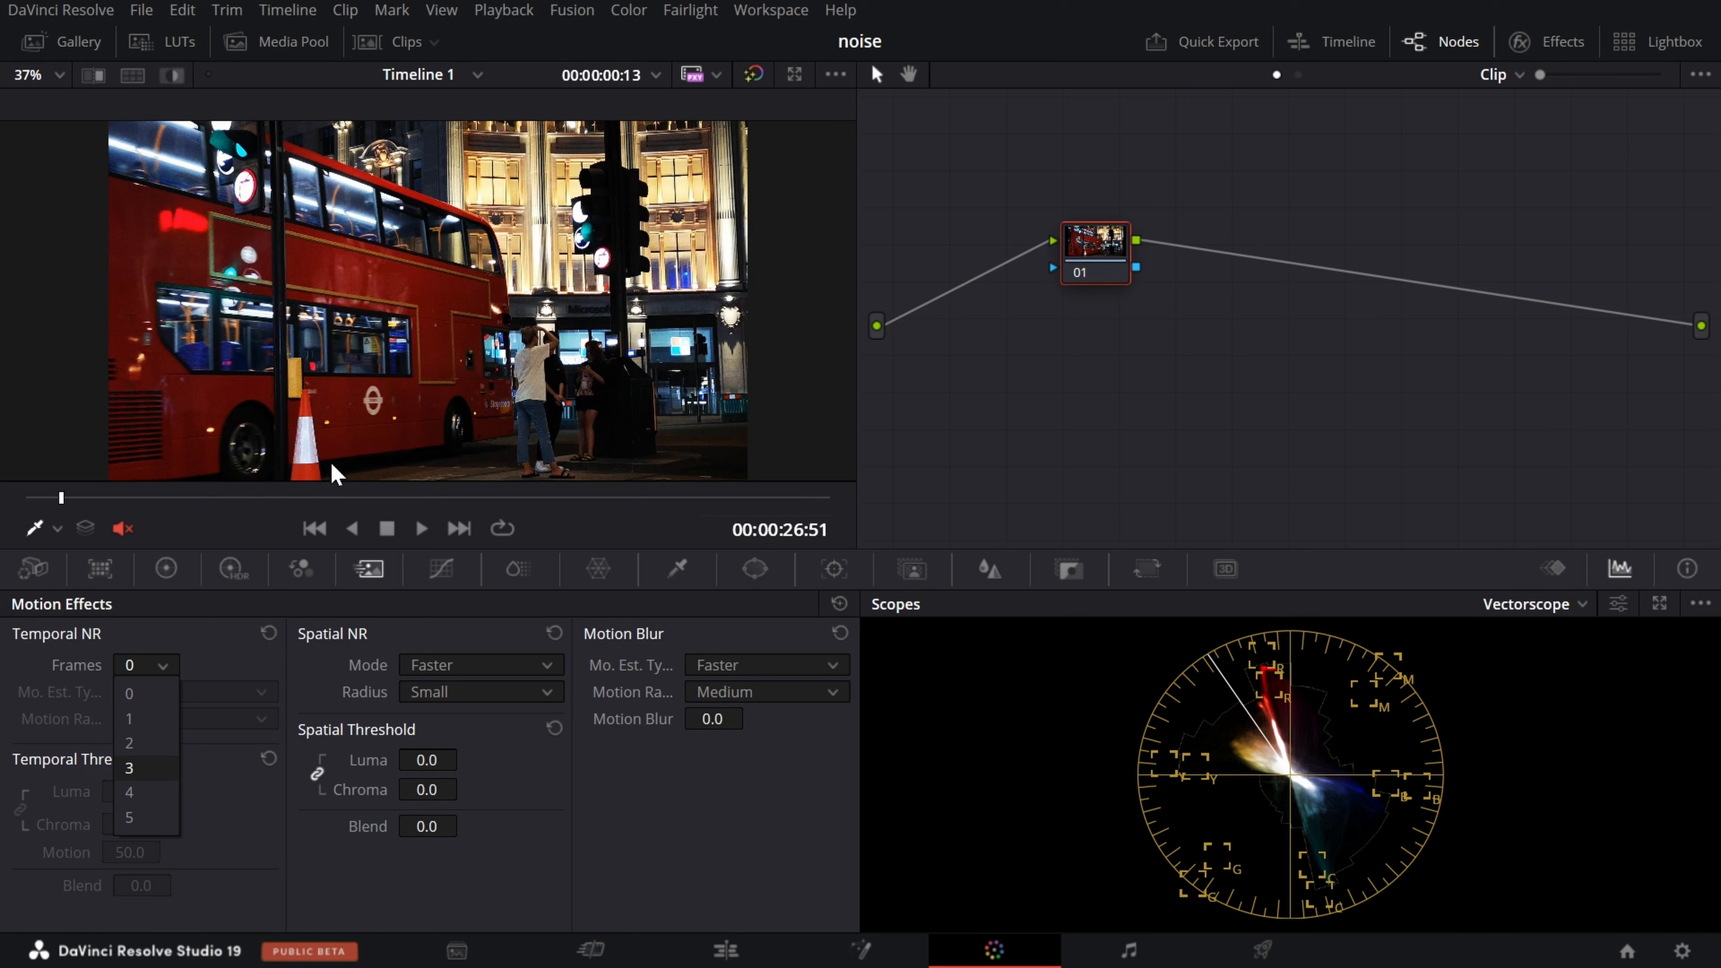
pyautogui.click(148, 796)
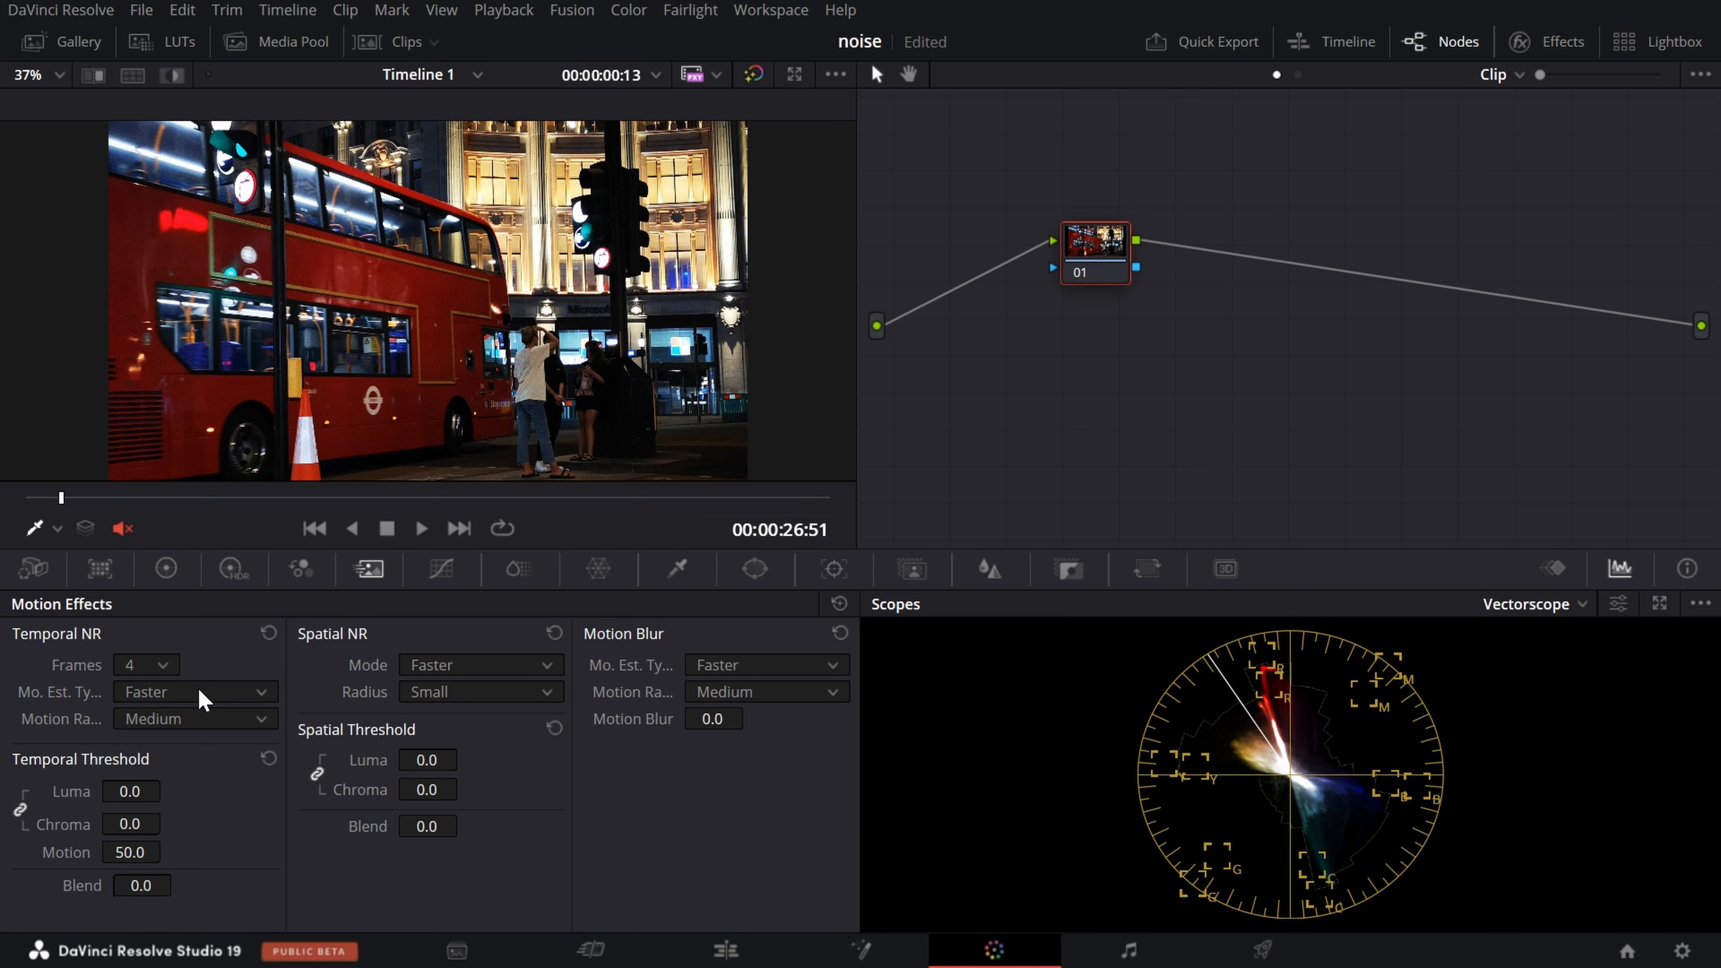
pyautogui.click(158, 667)
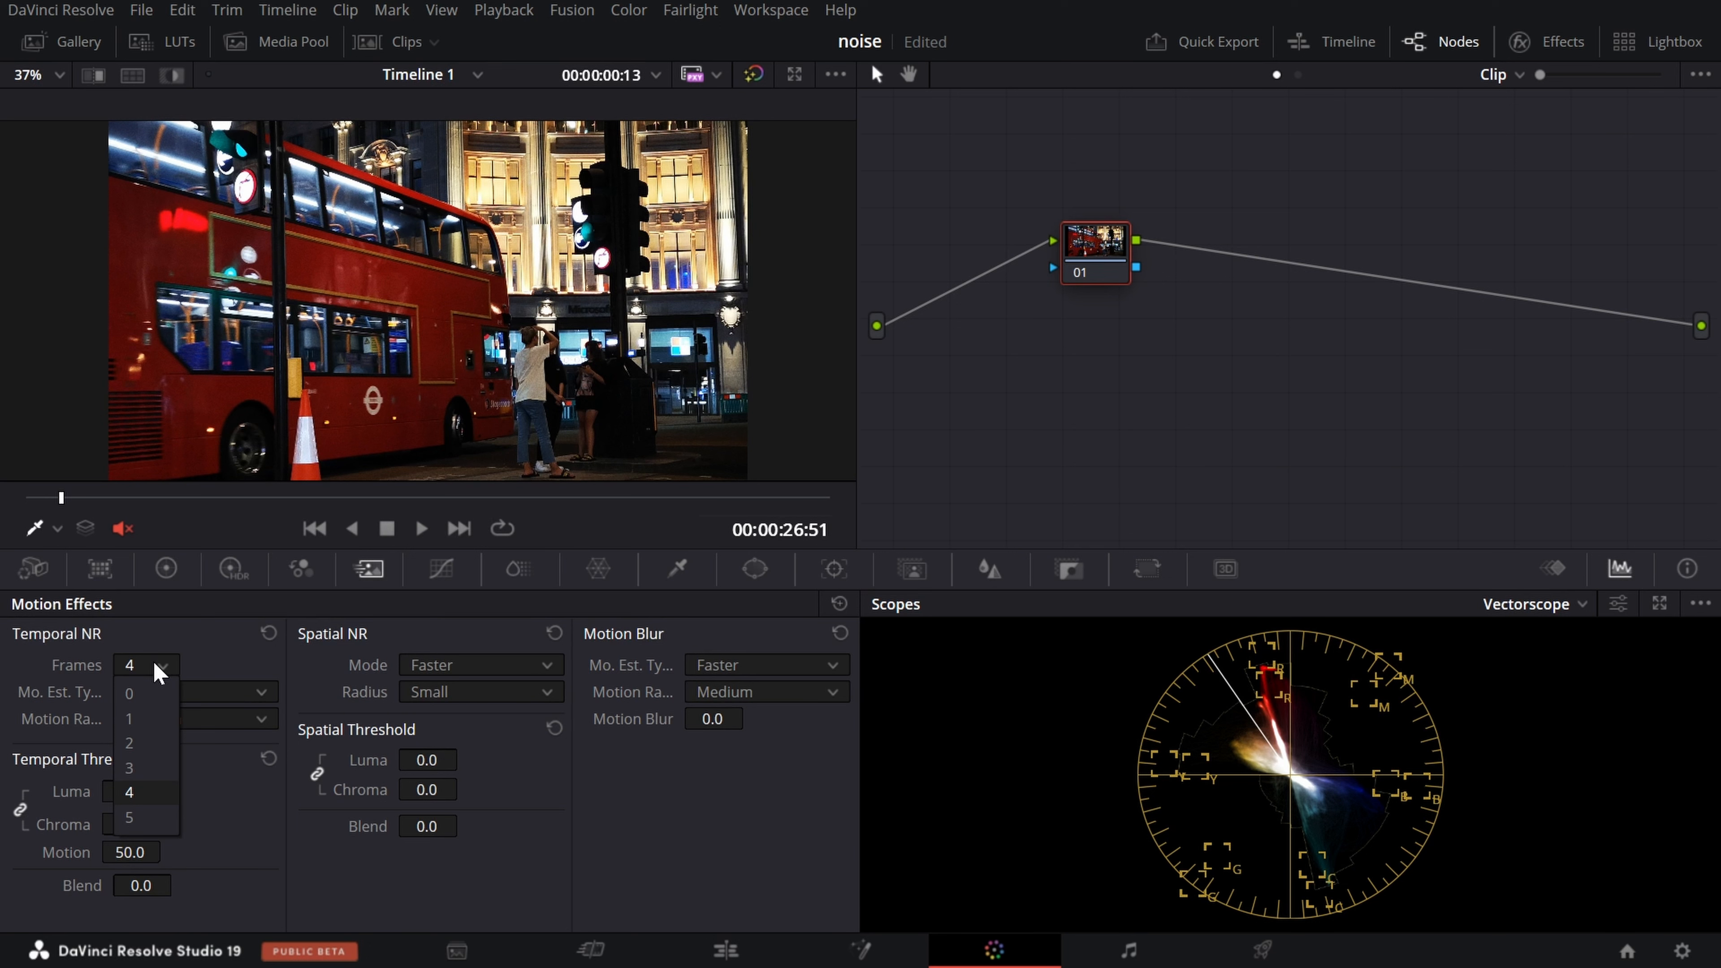
pyautogui.click(181, 667)
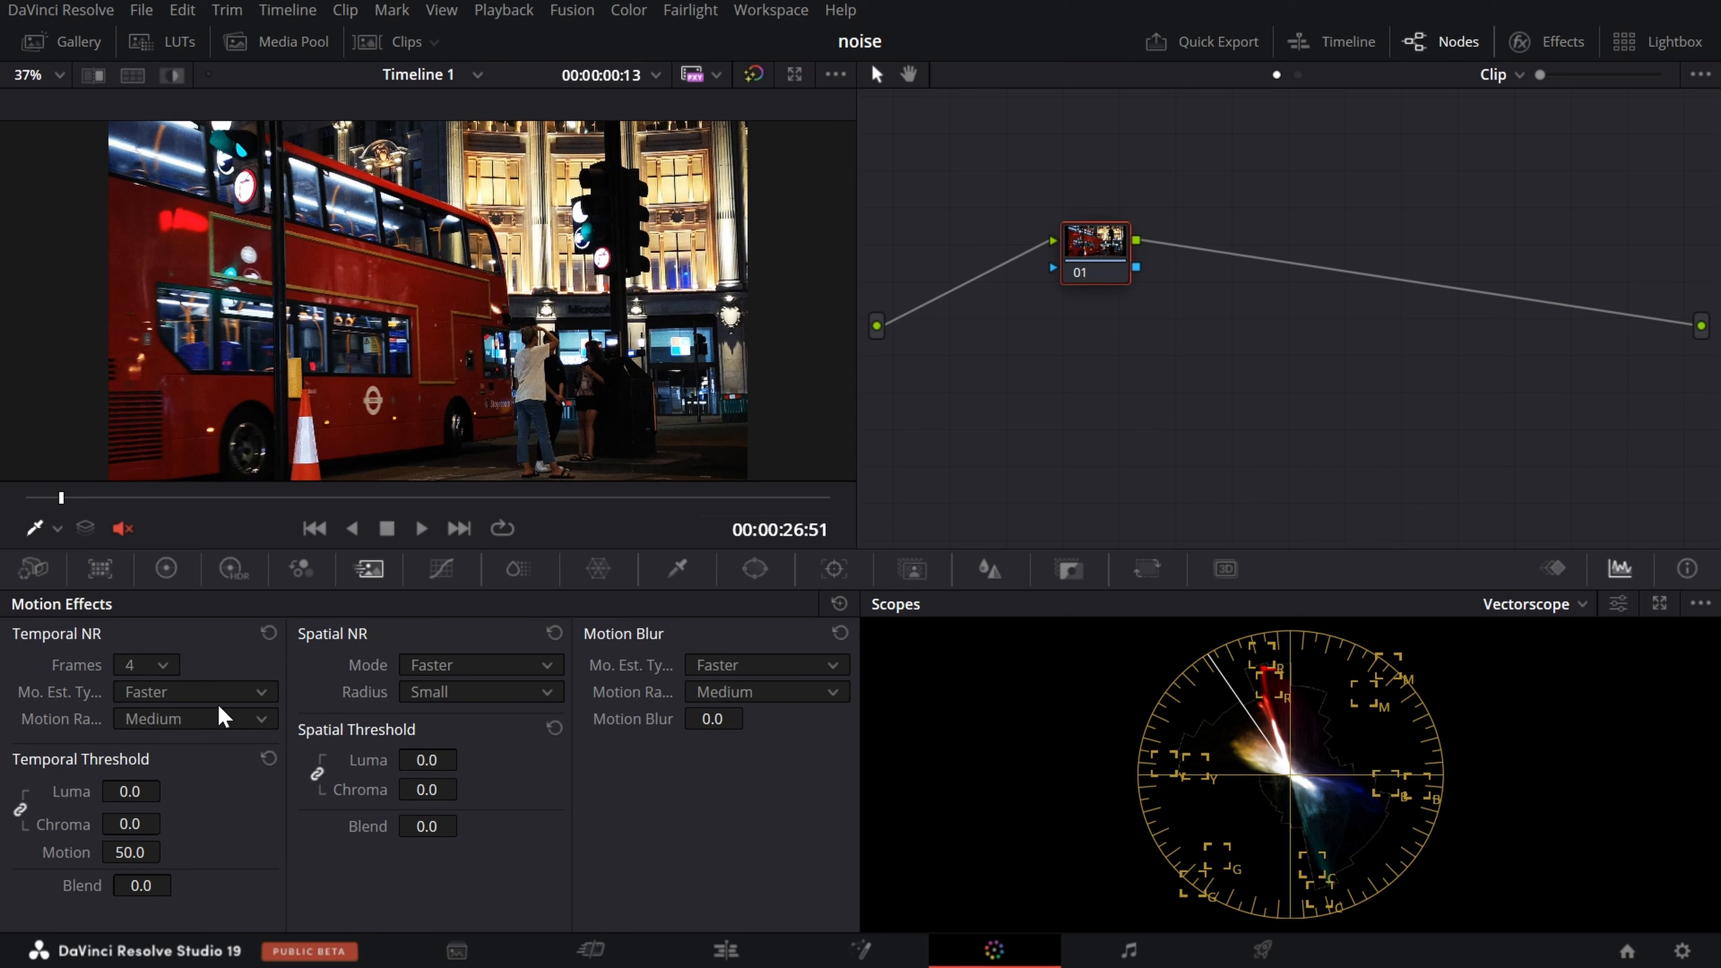
pyautogui.click(199, 692)
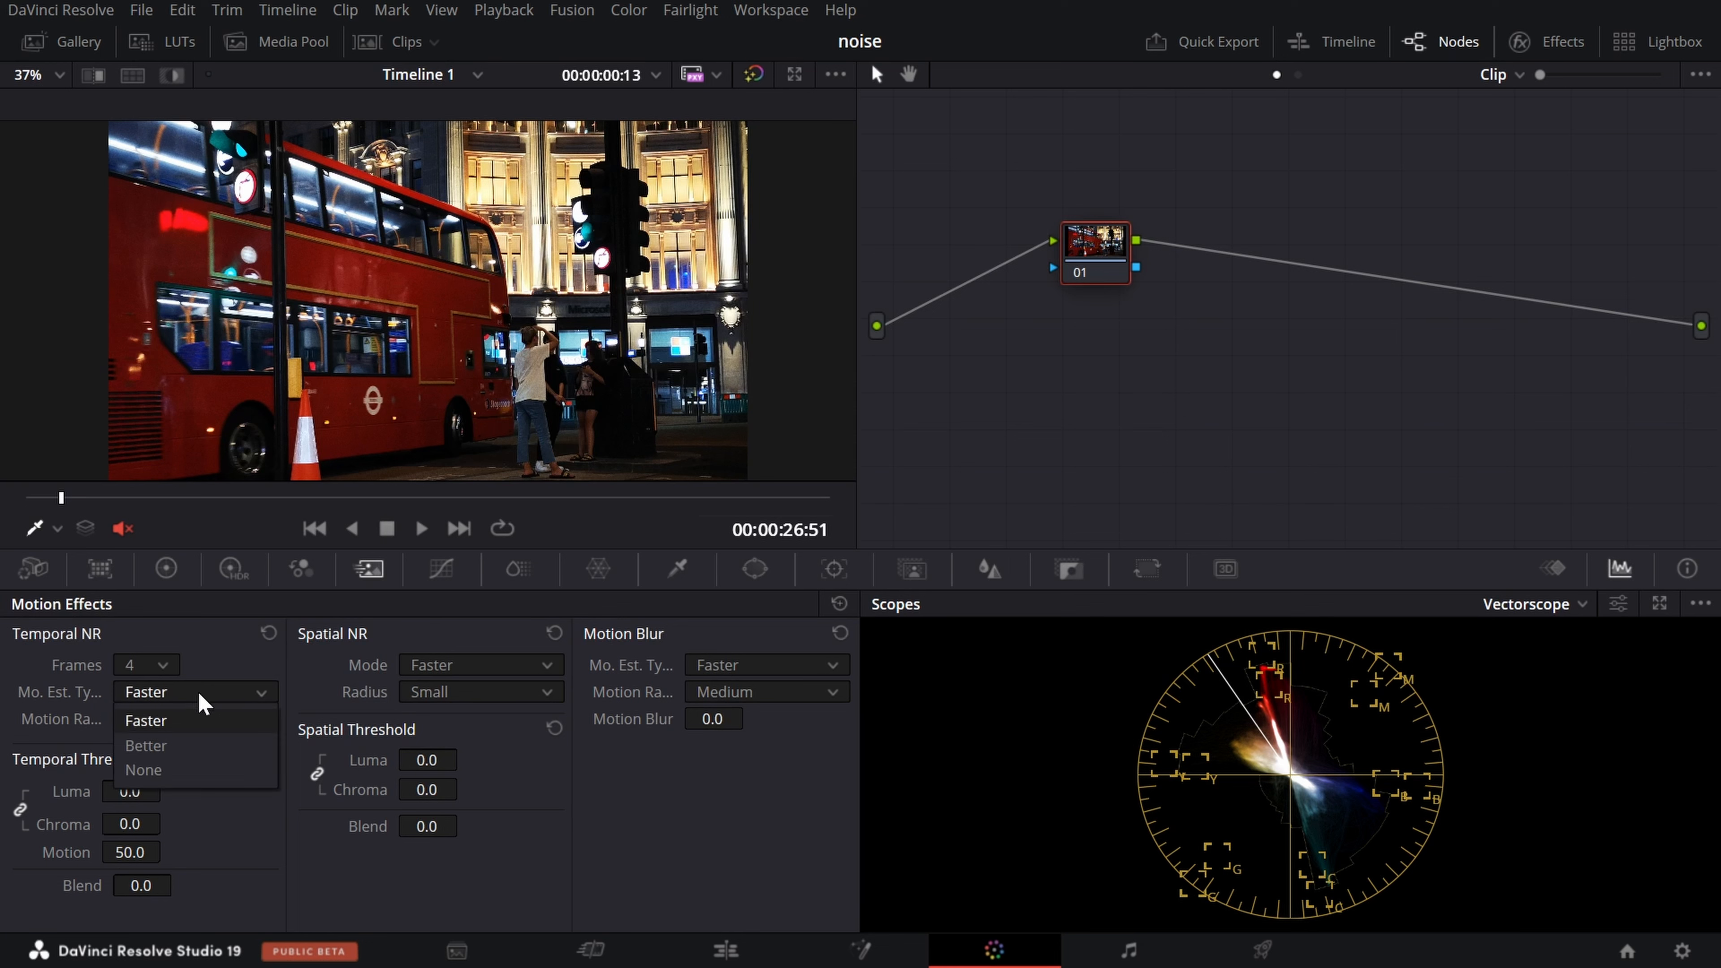
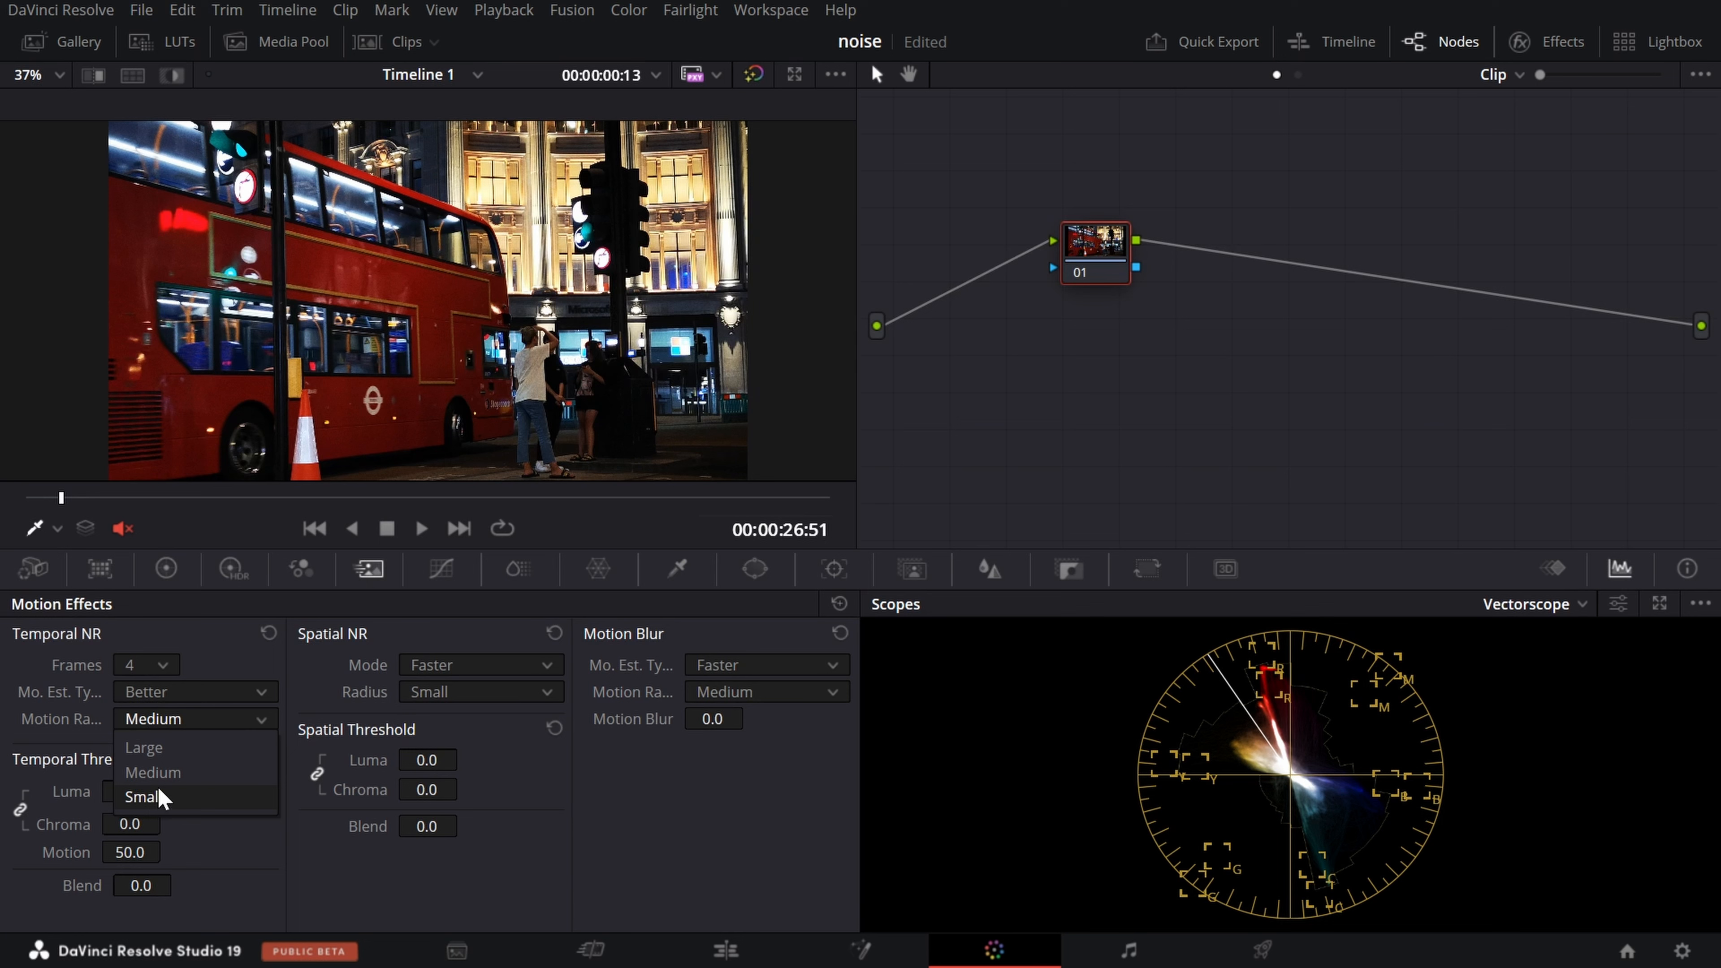
pyautogui.click(167, 766)
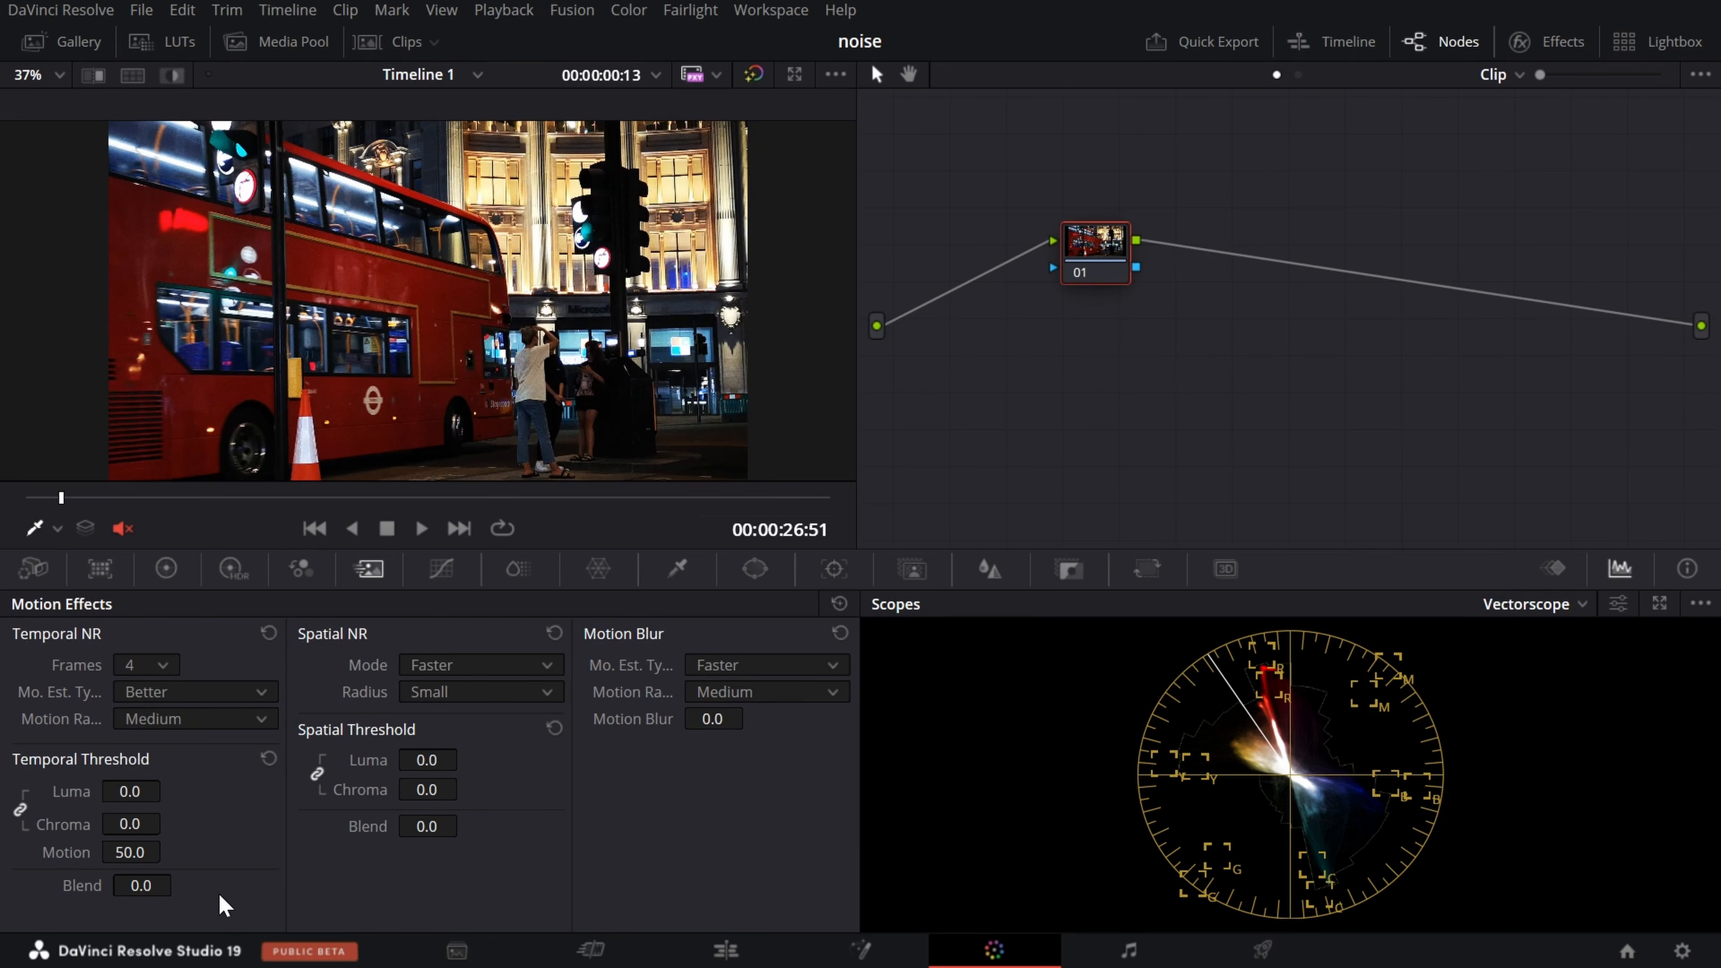
# Switch the scopes display to Parade.
pyautogui.click(1503, 607)
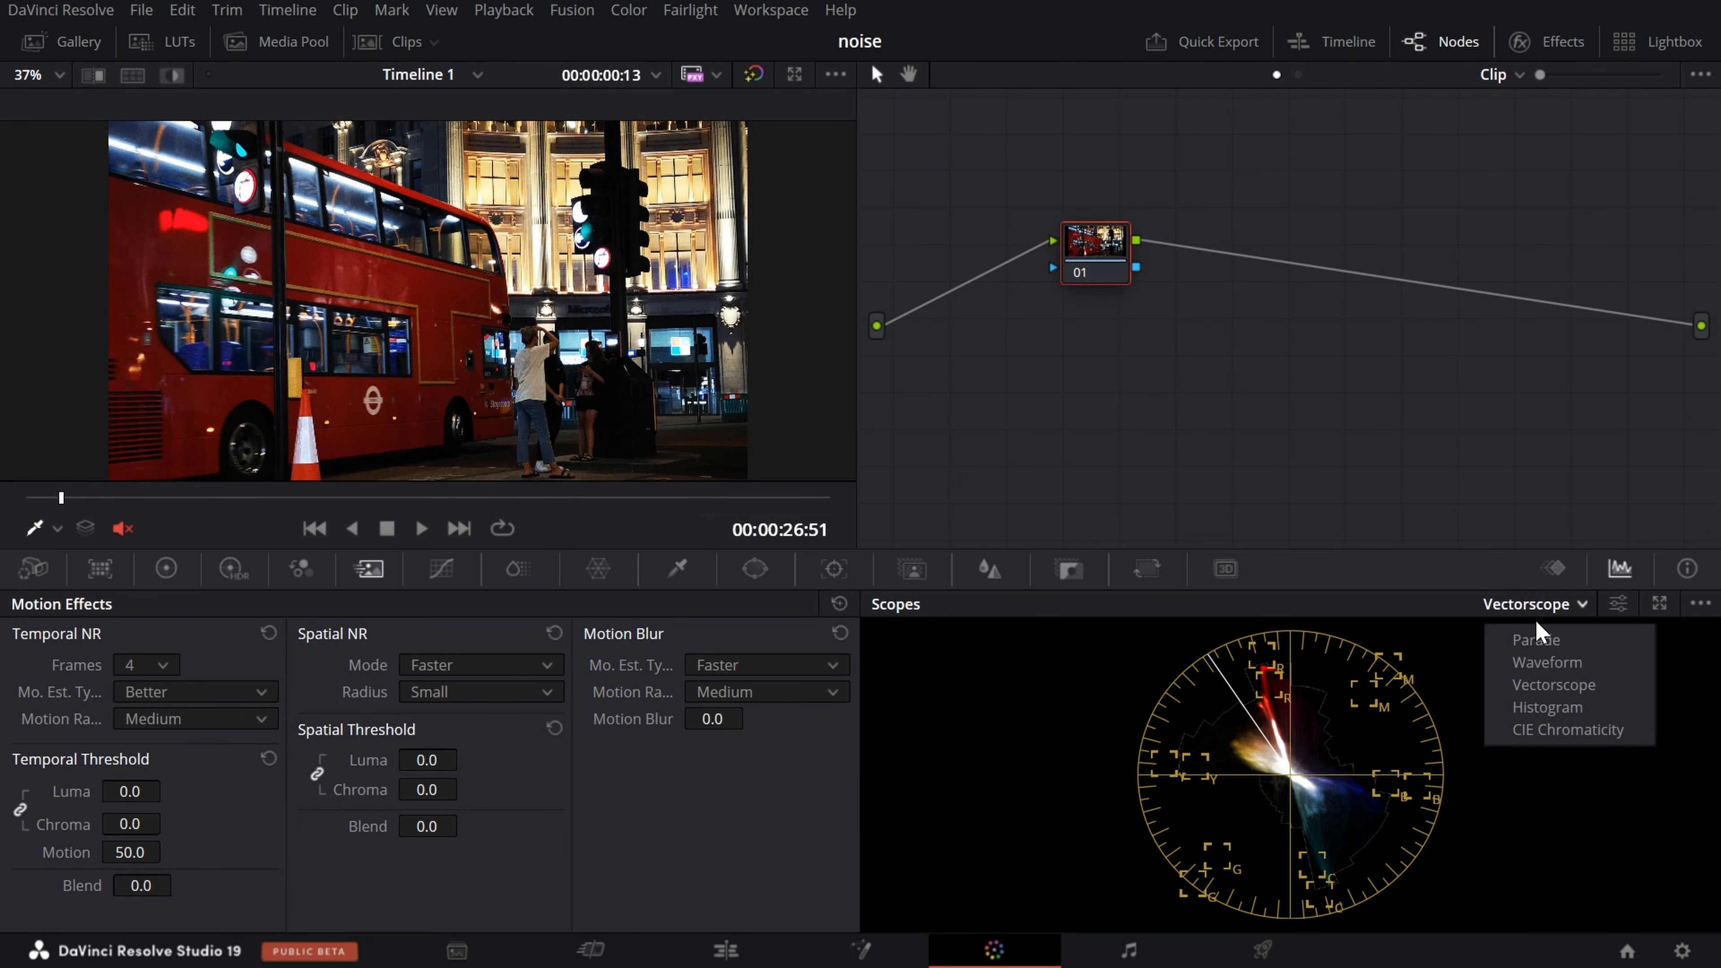
pyautogui.click(1533, 640)
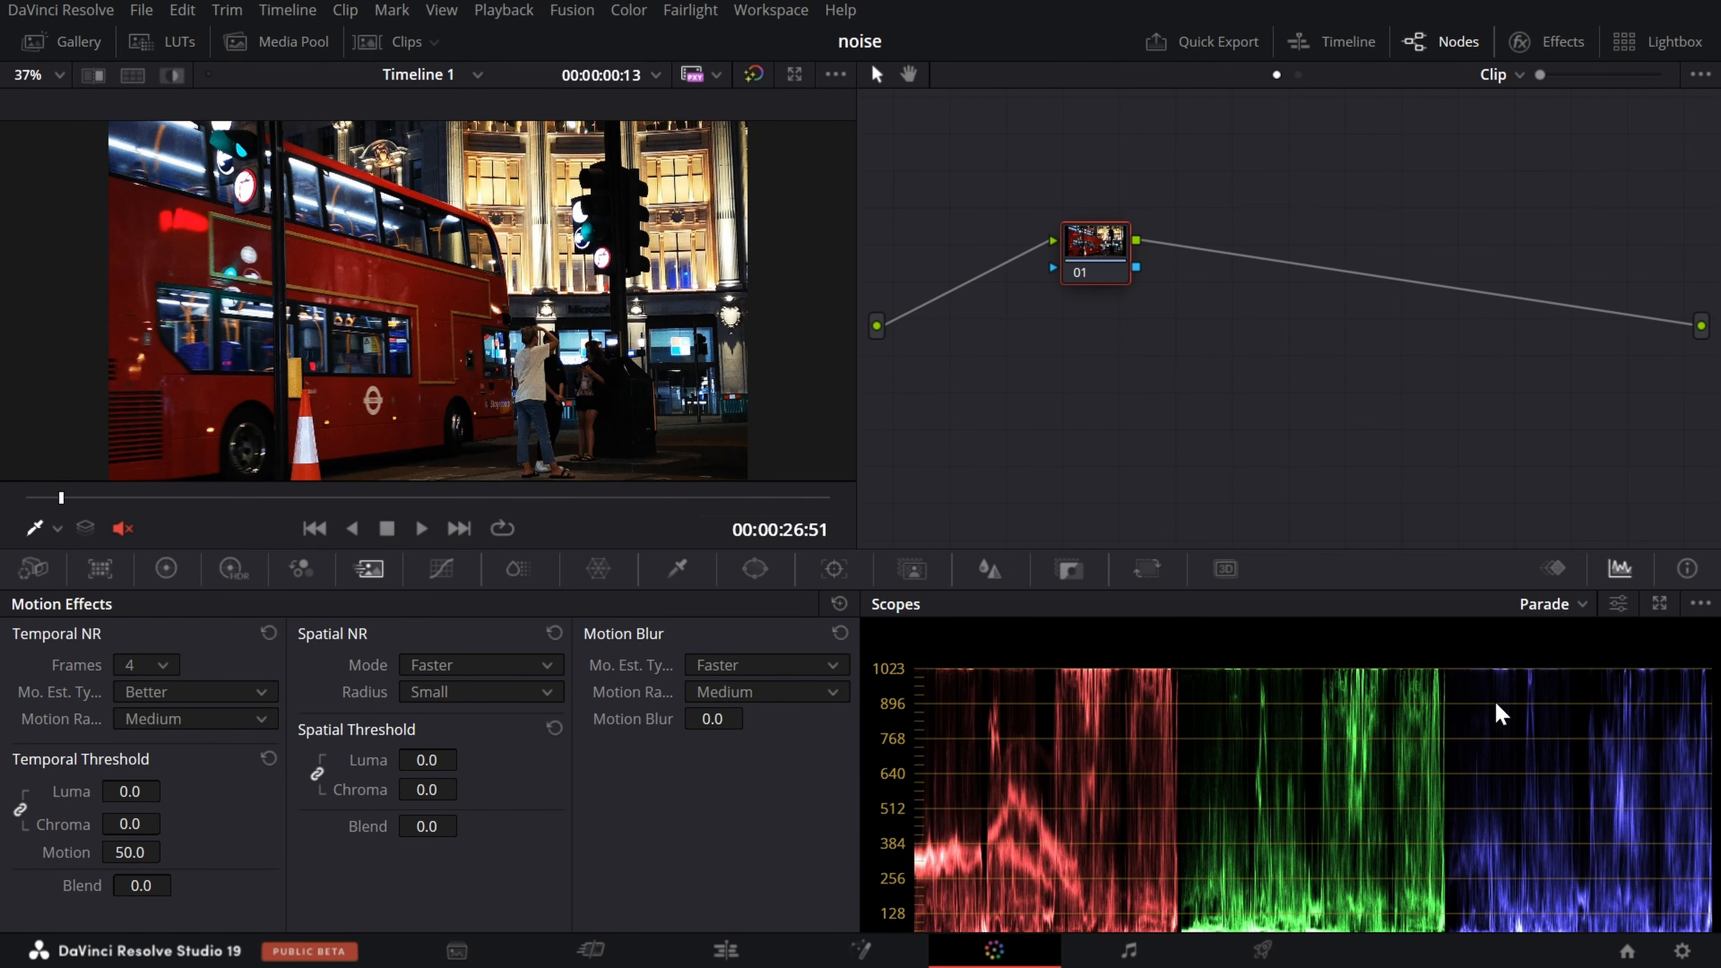
# Open the scopes in a floating window with a single Parade display, and position it beside the bus image.
pyautogui.click(1659, 603)
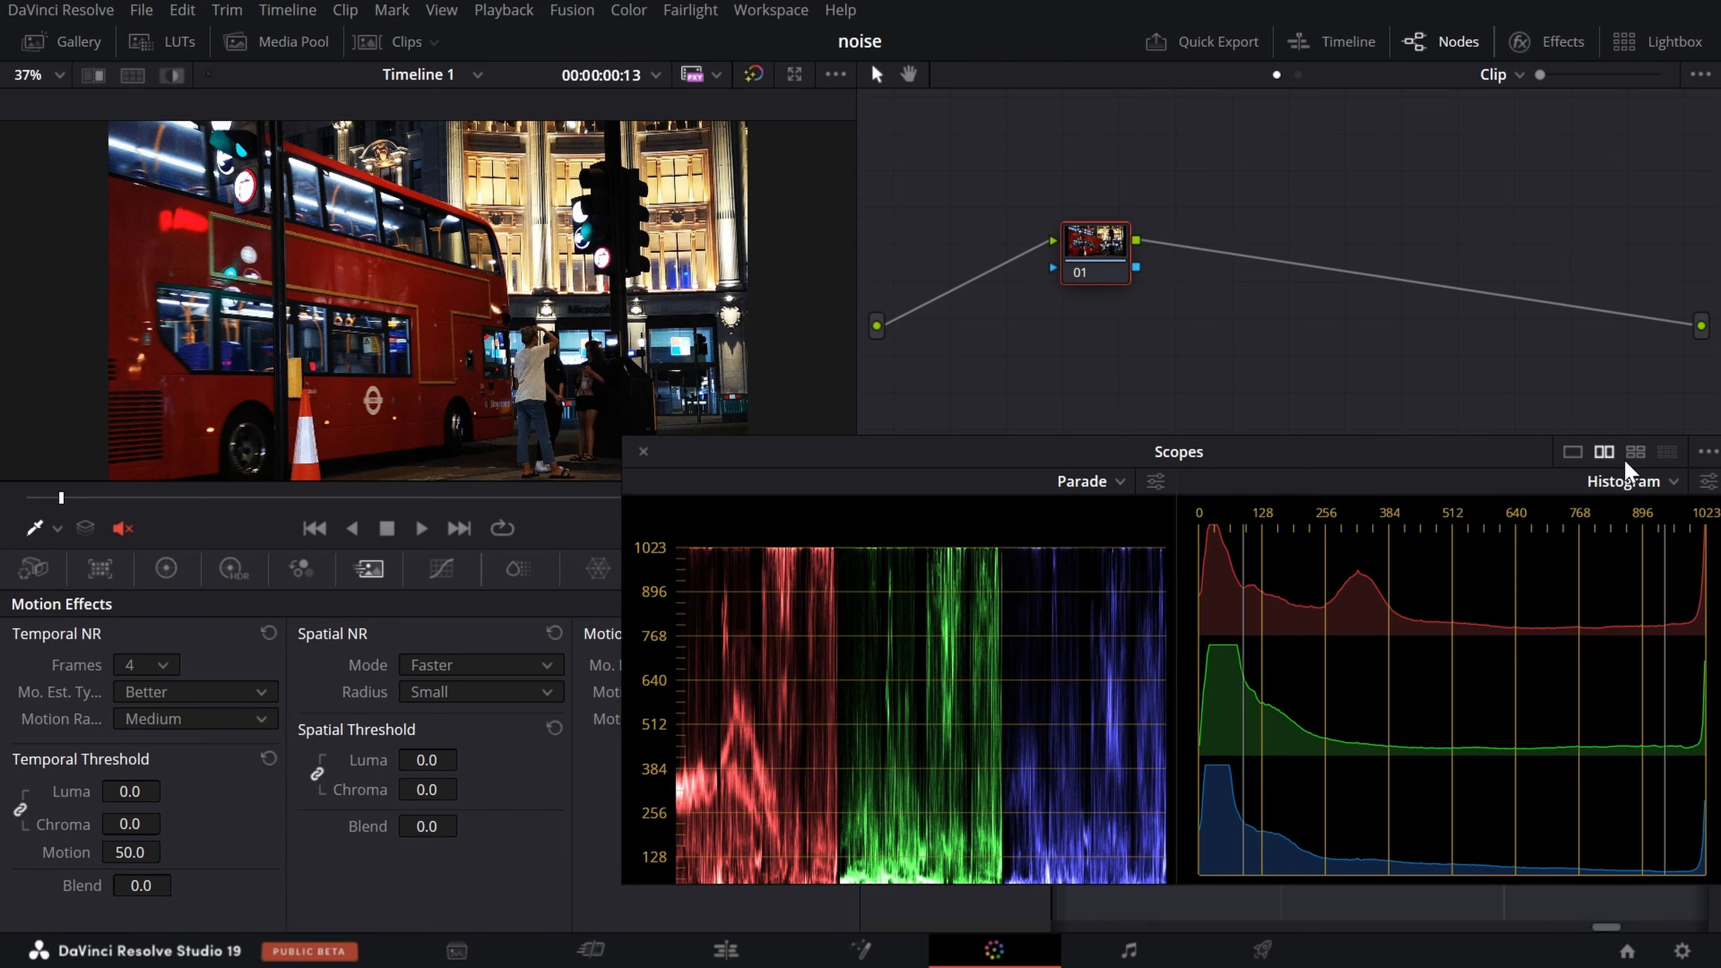
pyautogui.click(1573, 451)
pyautogui.moveTo(1375, 204); pyautogui.dragTo(1525, 78)
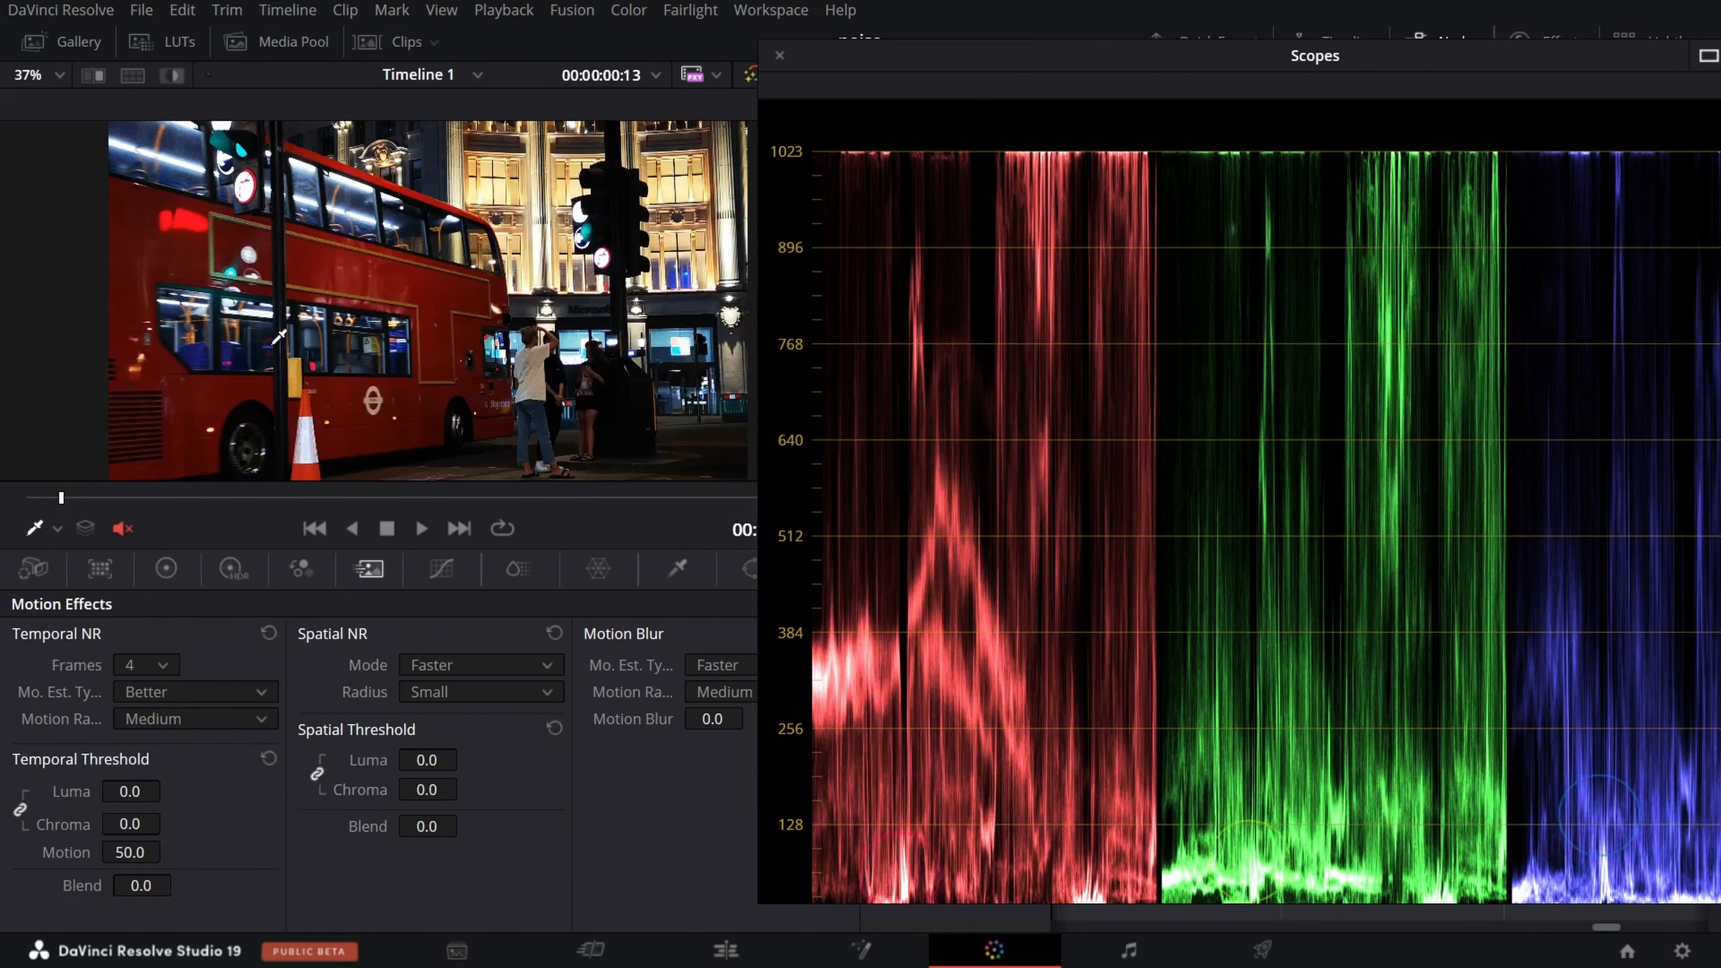
# Try linked temporal luma and chroma thresholds of 100 against the noise on the bus's red side, and reset them to 0.
pyautogui.scroll(5, 368, 261)
pyautogui.moveTo(479, 211); pyautogui.dragTo(462, 280)
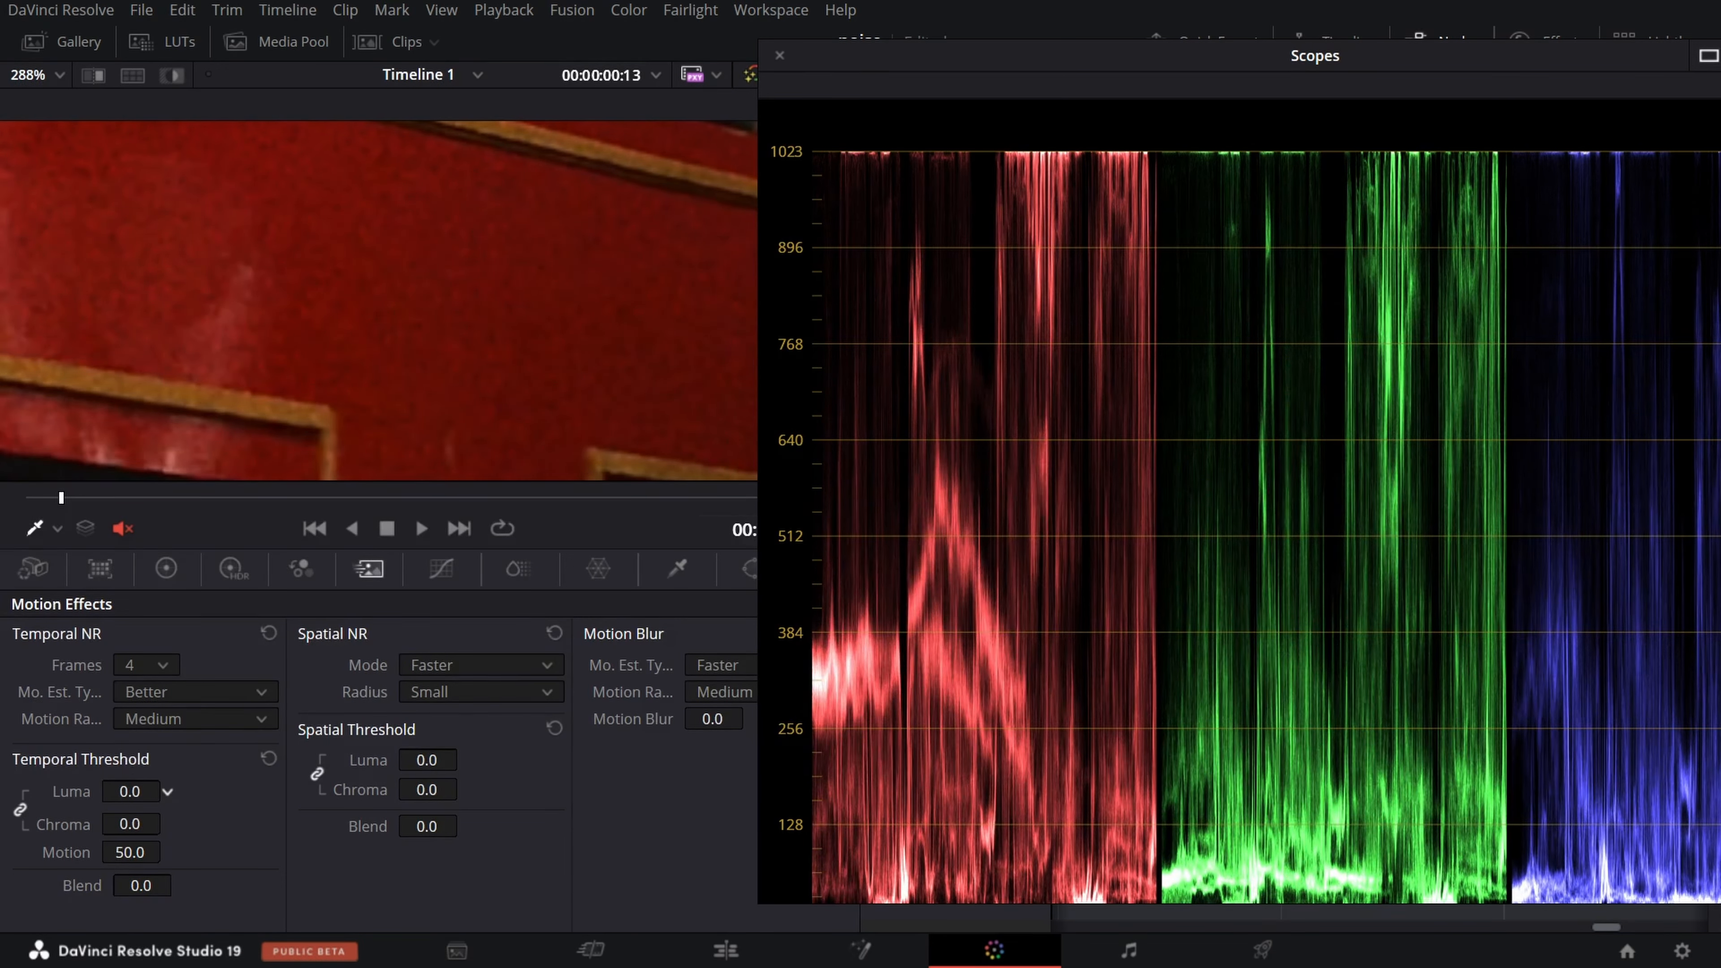
pyautogui.moveTo(167, 791); pyautogui.dragTo(223, 791)
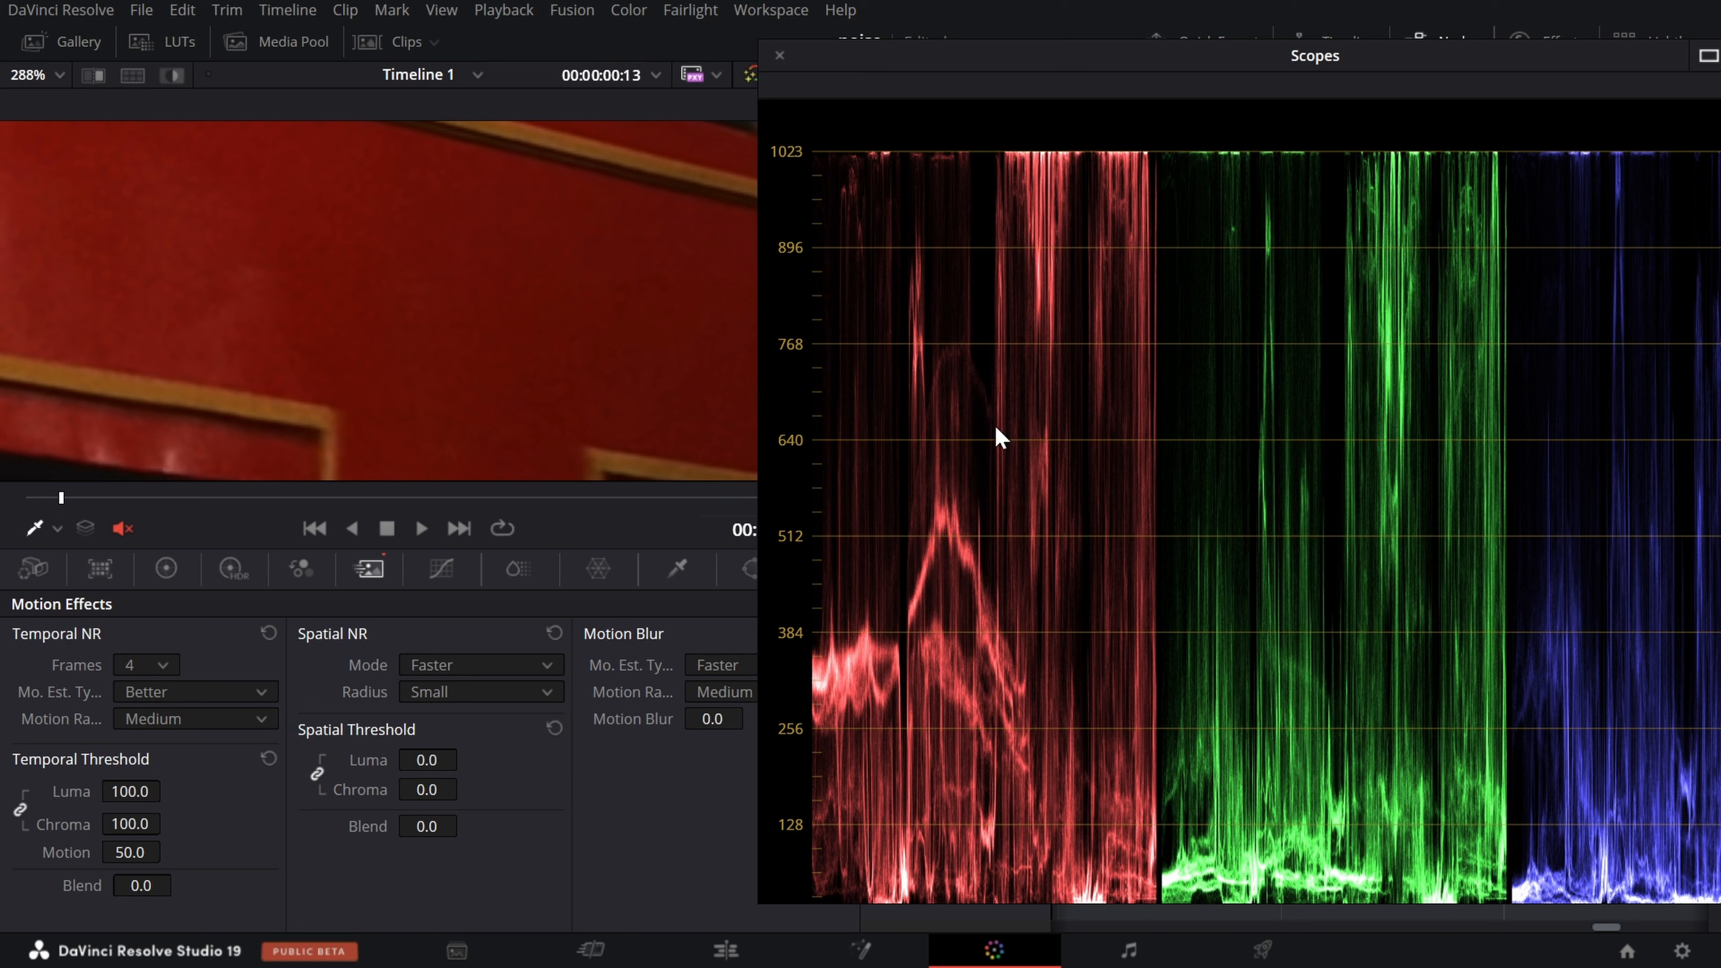
pyautogui.moveTo(140, 792); pyautogui.dragTo(61, 792)
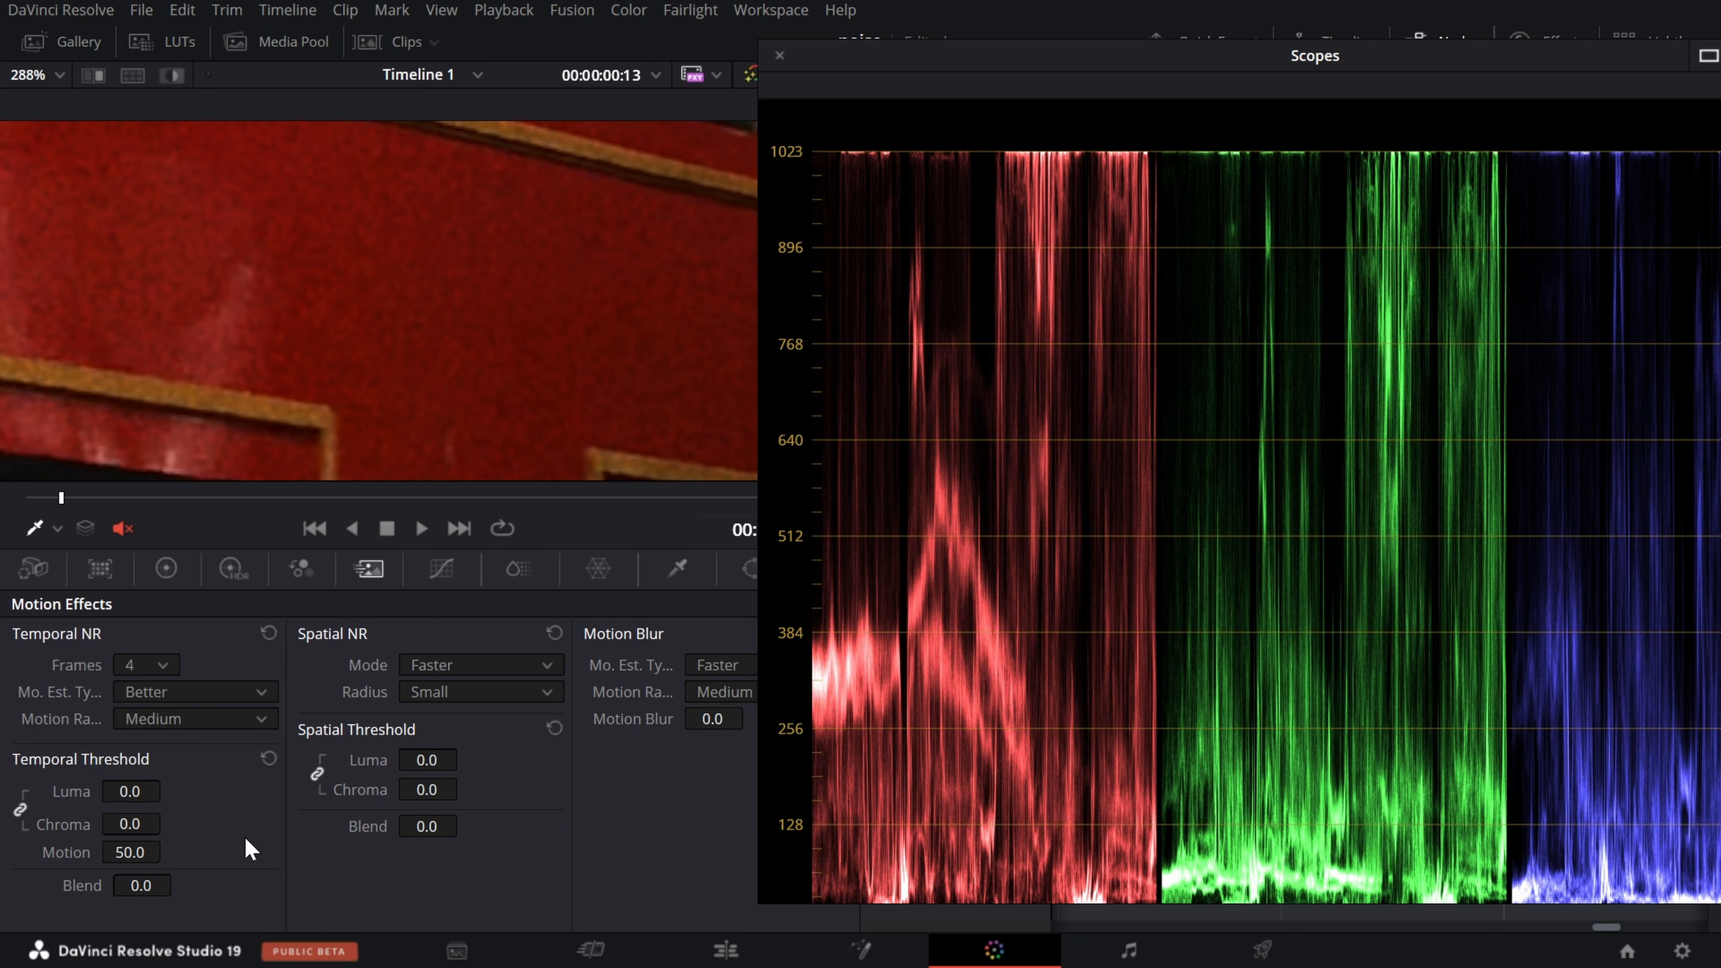
pyautogui.moveTo(131, 791); pyautogui.dragTo(166, 792)
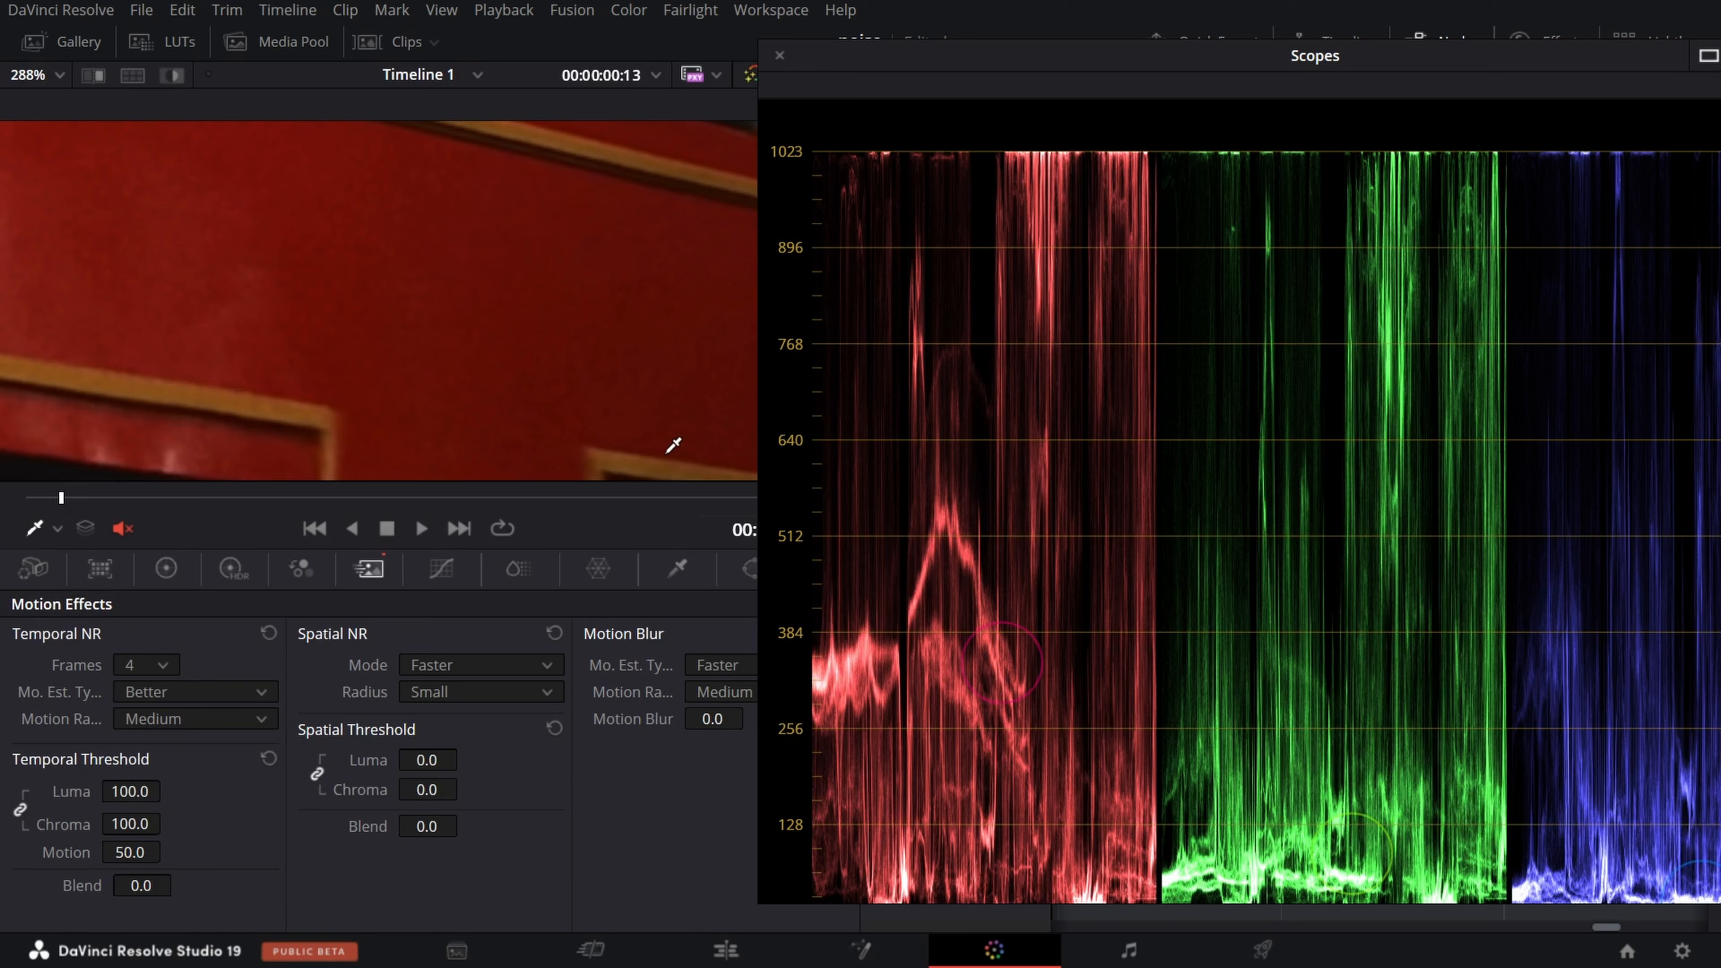
pyautogui.scroll(-1, 529, 308)
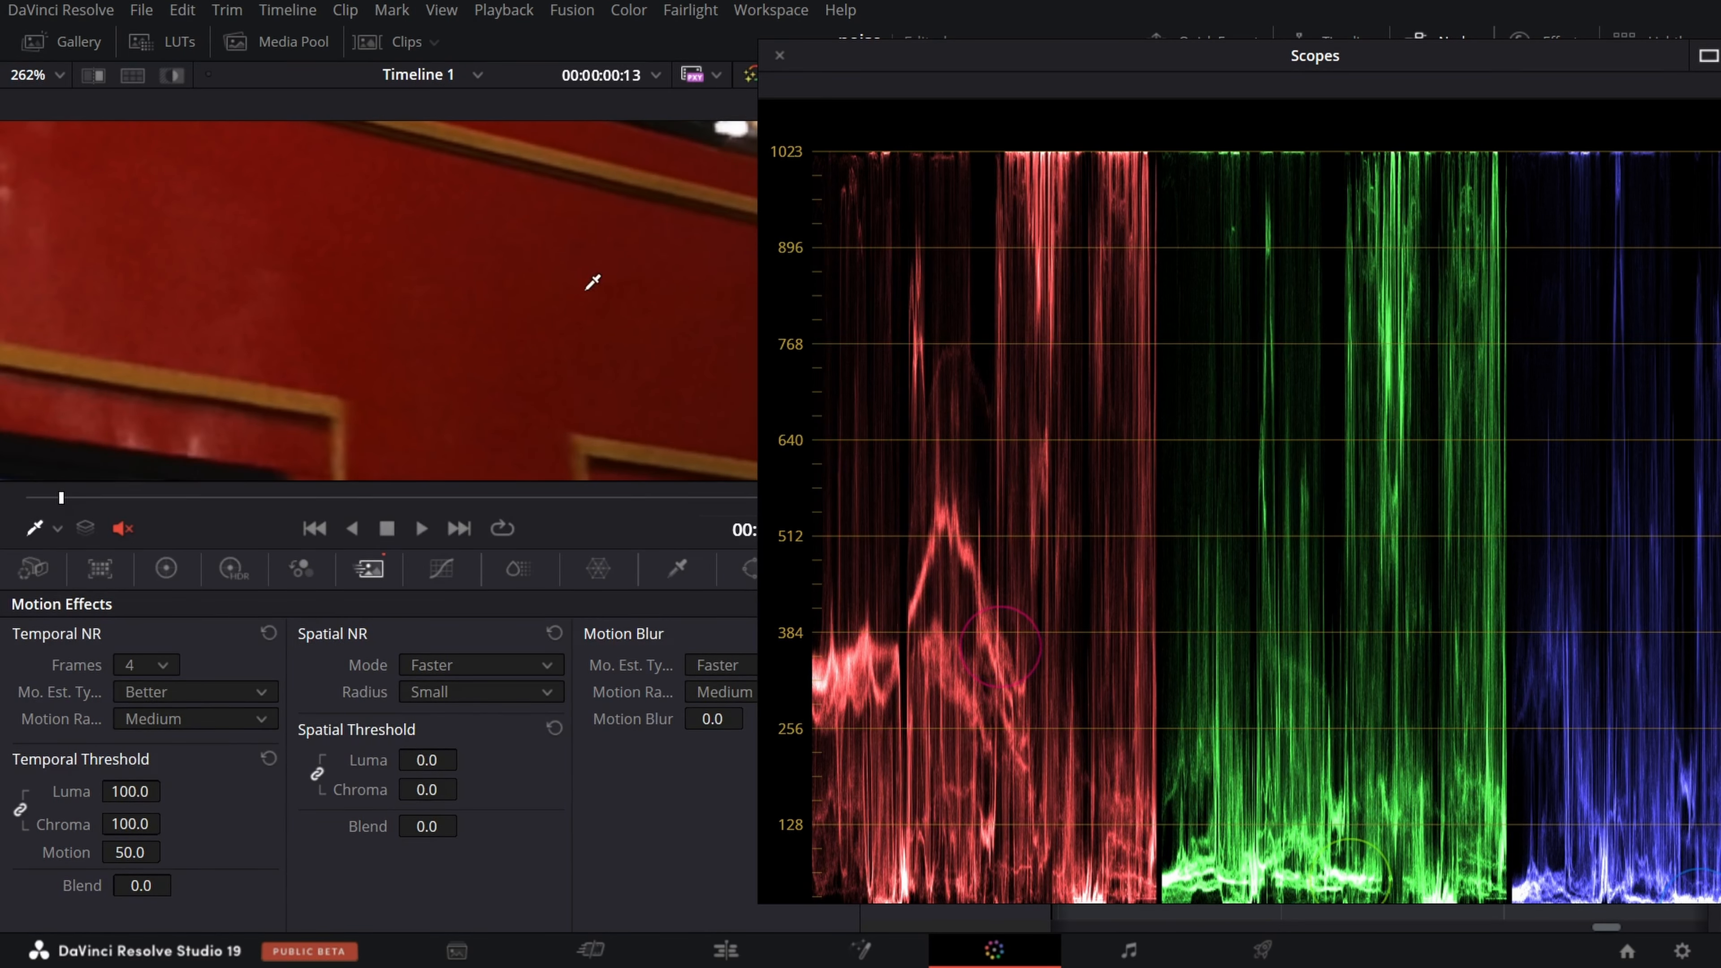
pyautogui.click(268, 759)
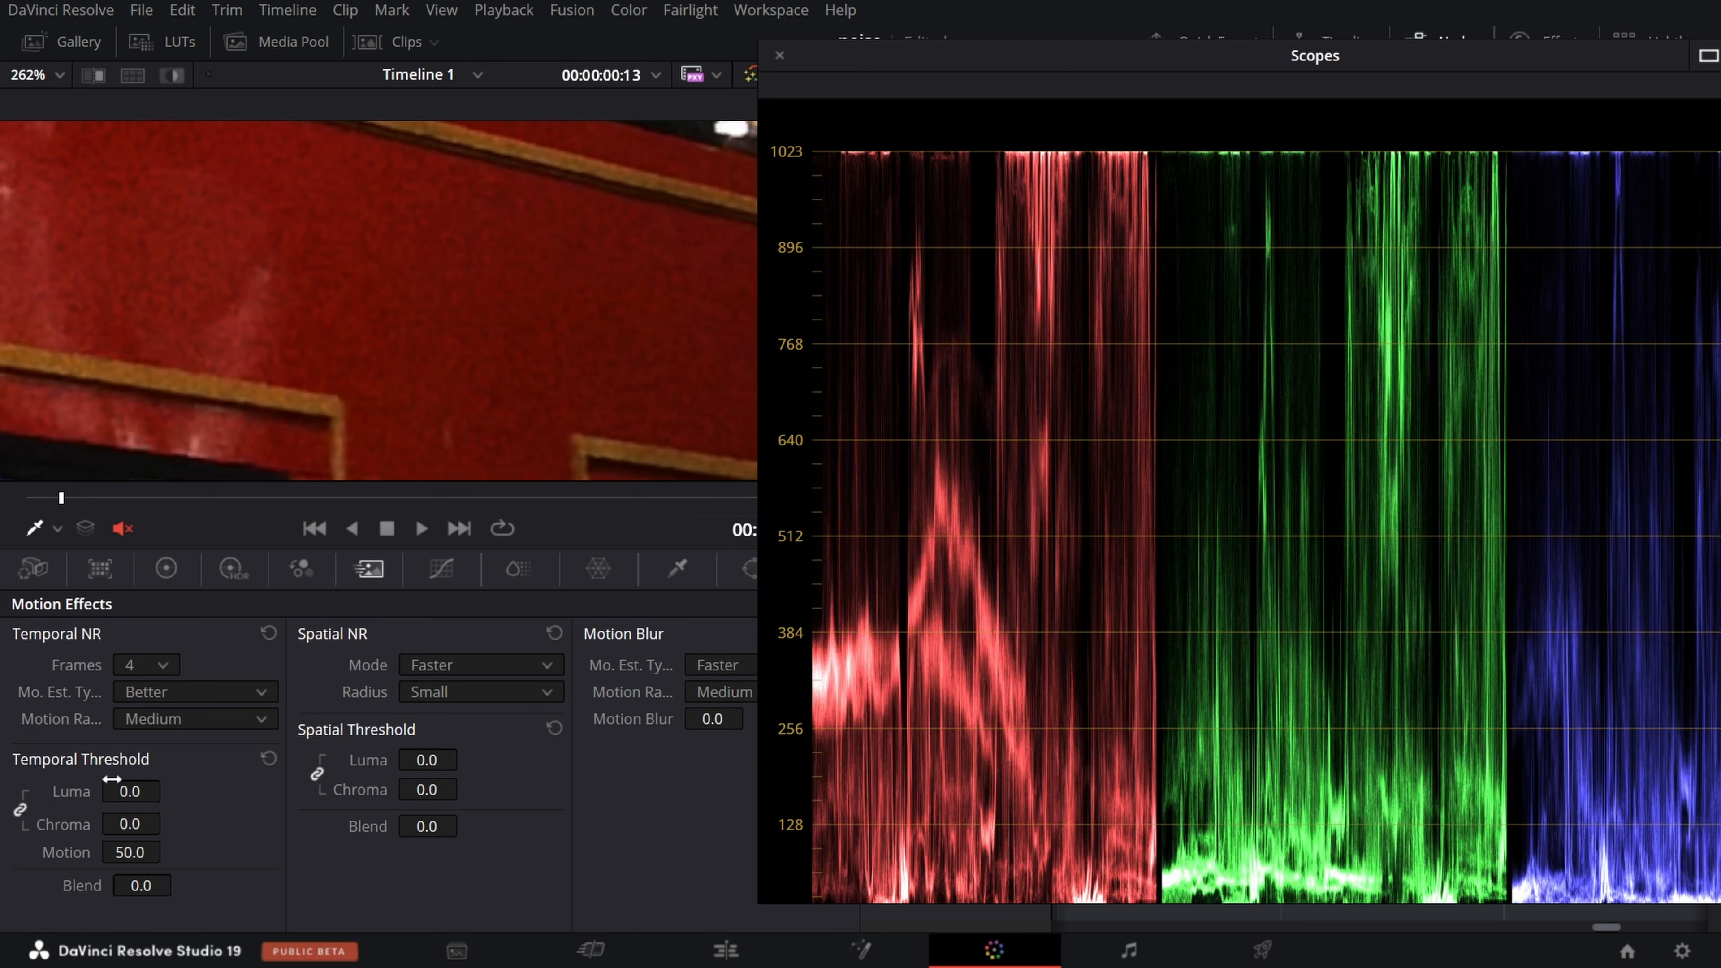
# Set the linked temporal luma and chroma thresholds to 68.
pyautogui.moveTo(112, 779); pyautogui.dragTo(167, 790)
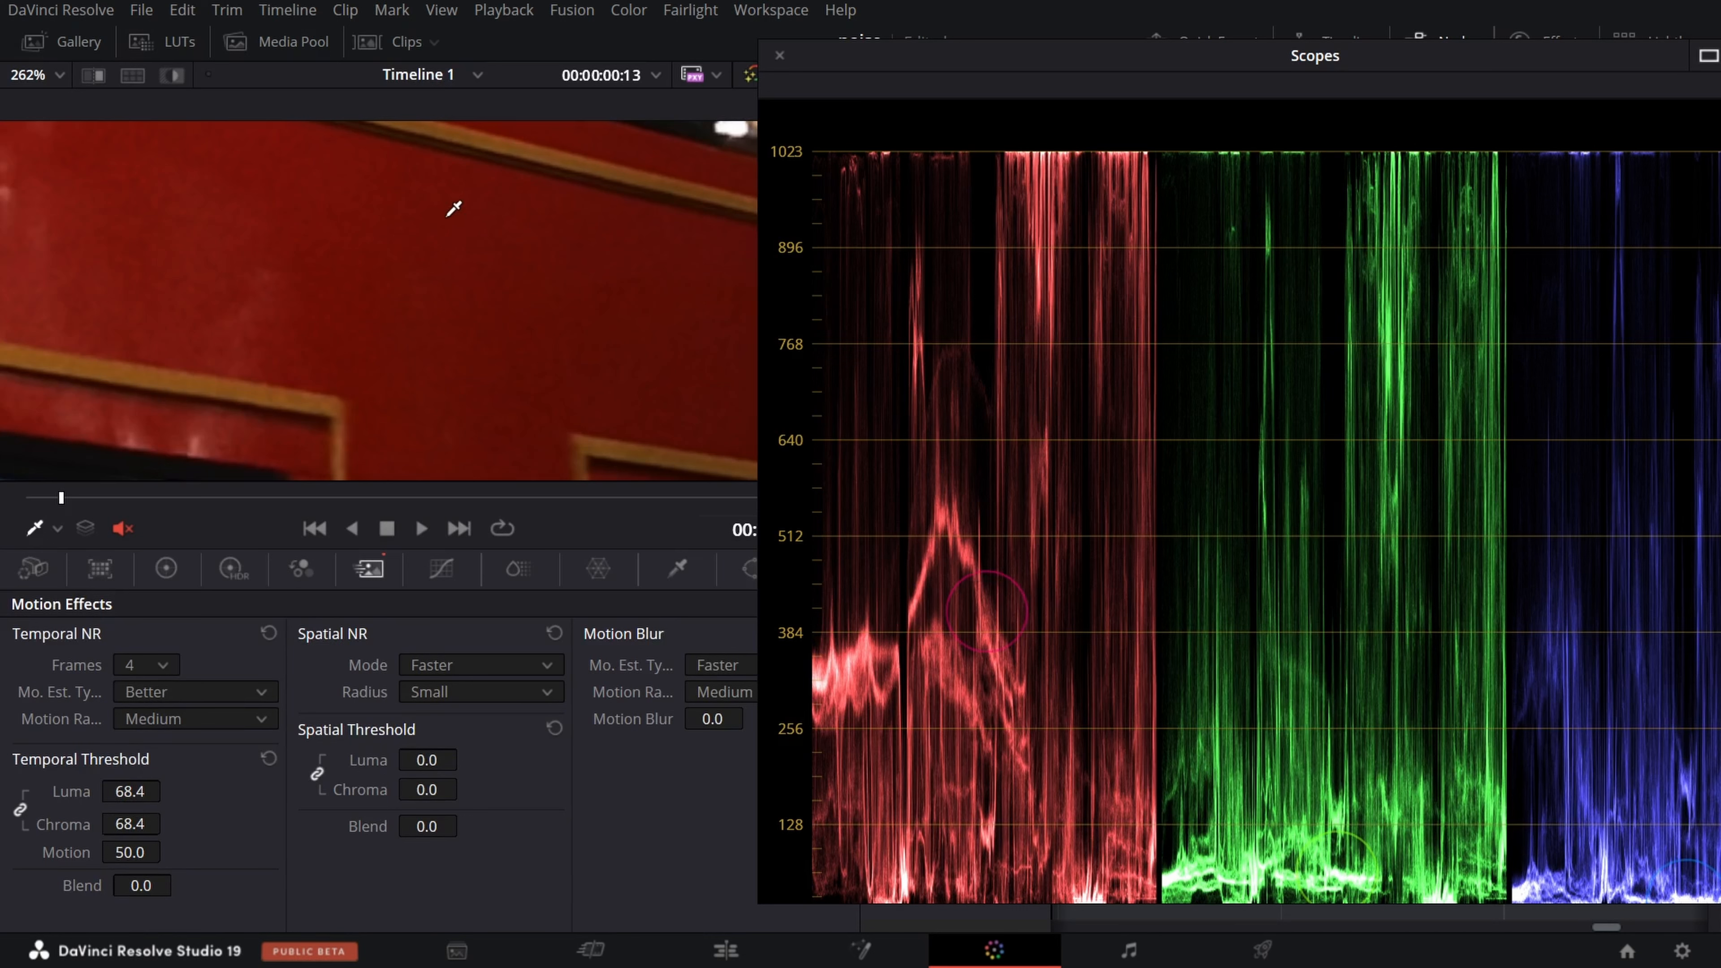
pyautogui.scroll(-6, 451, 213)
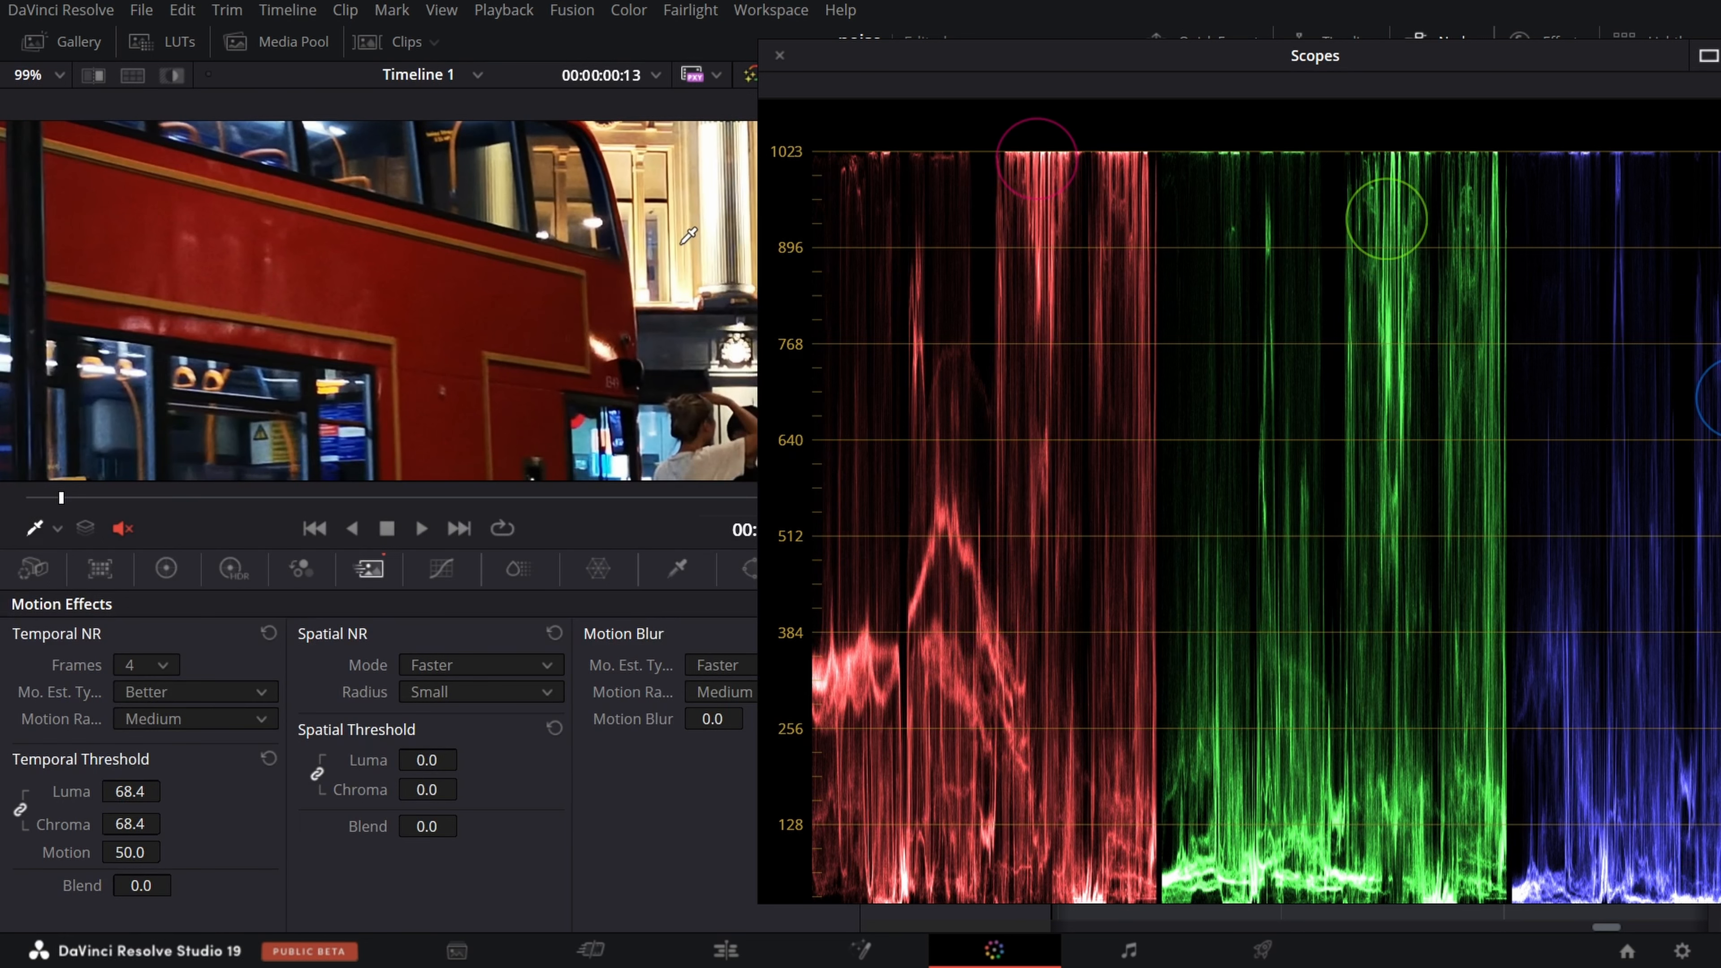
pyautogui.moveTo(678, 244); pyautogui.dragTo(501, 305)
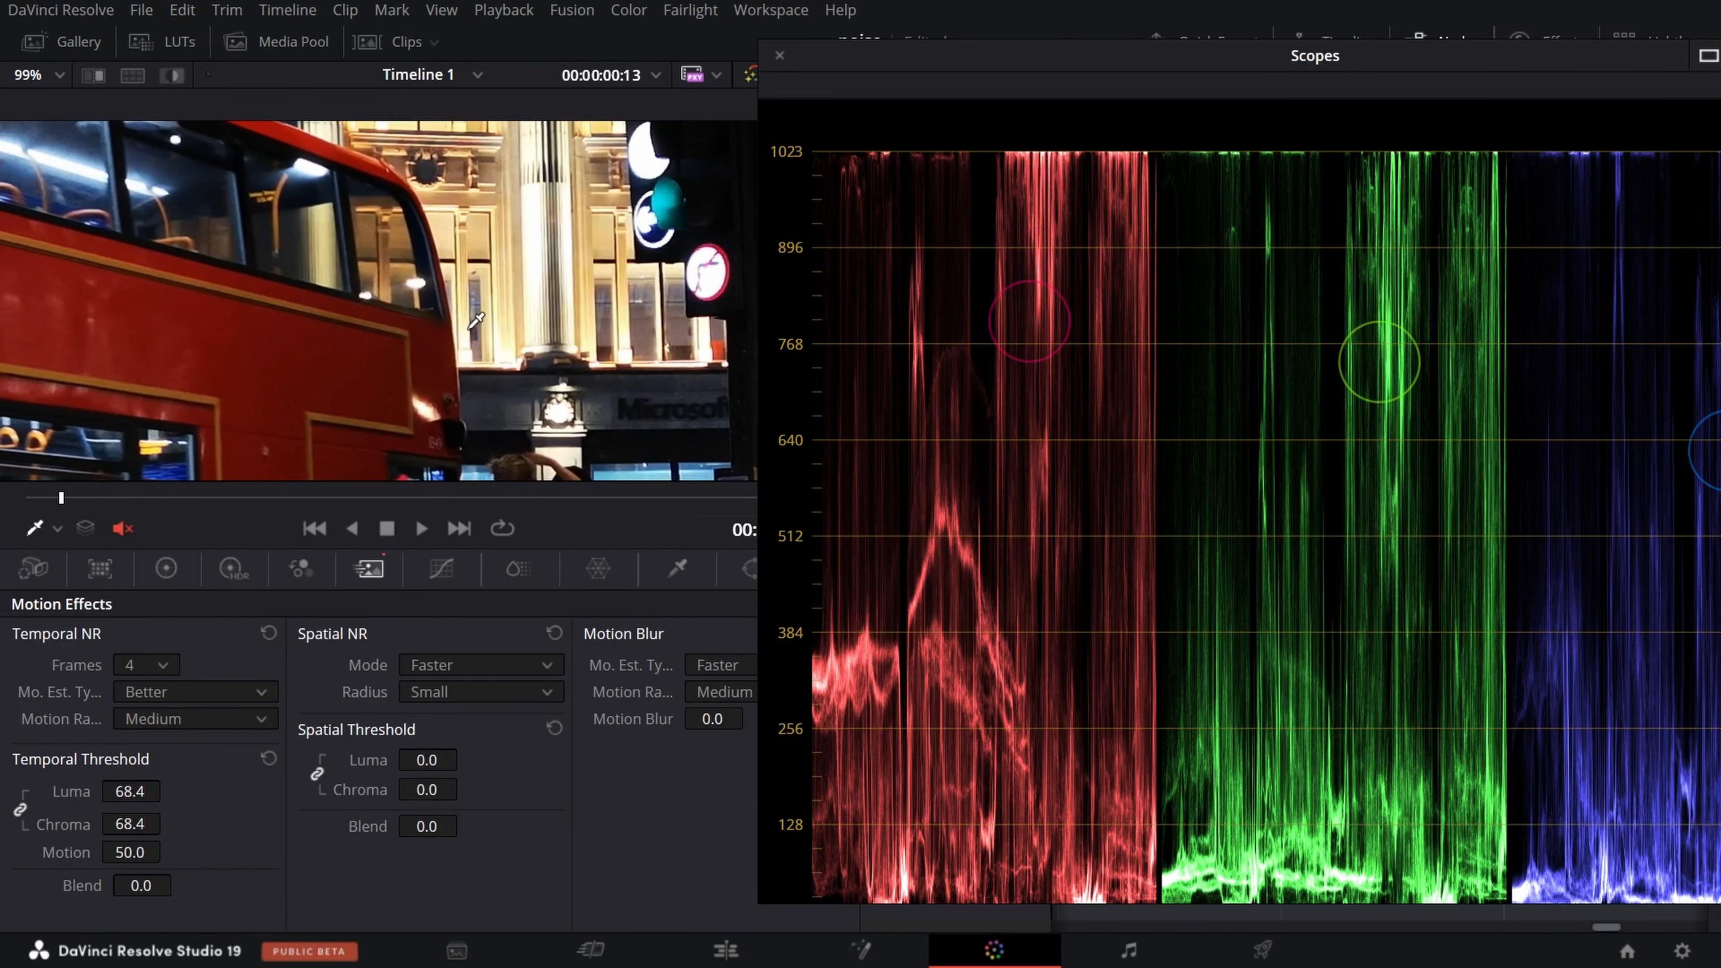
pyautogui.scroll(6, 508, 296)
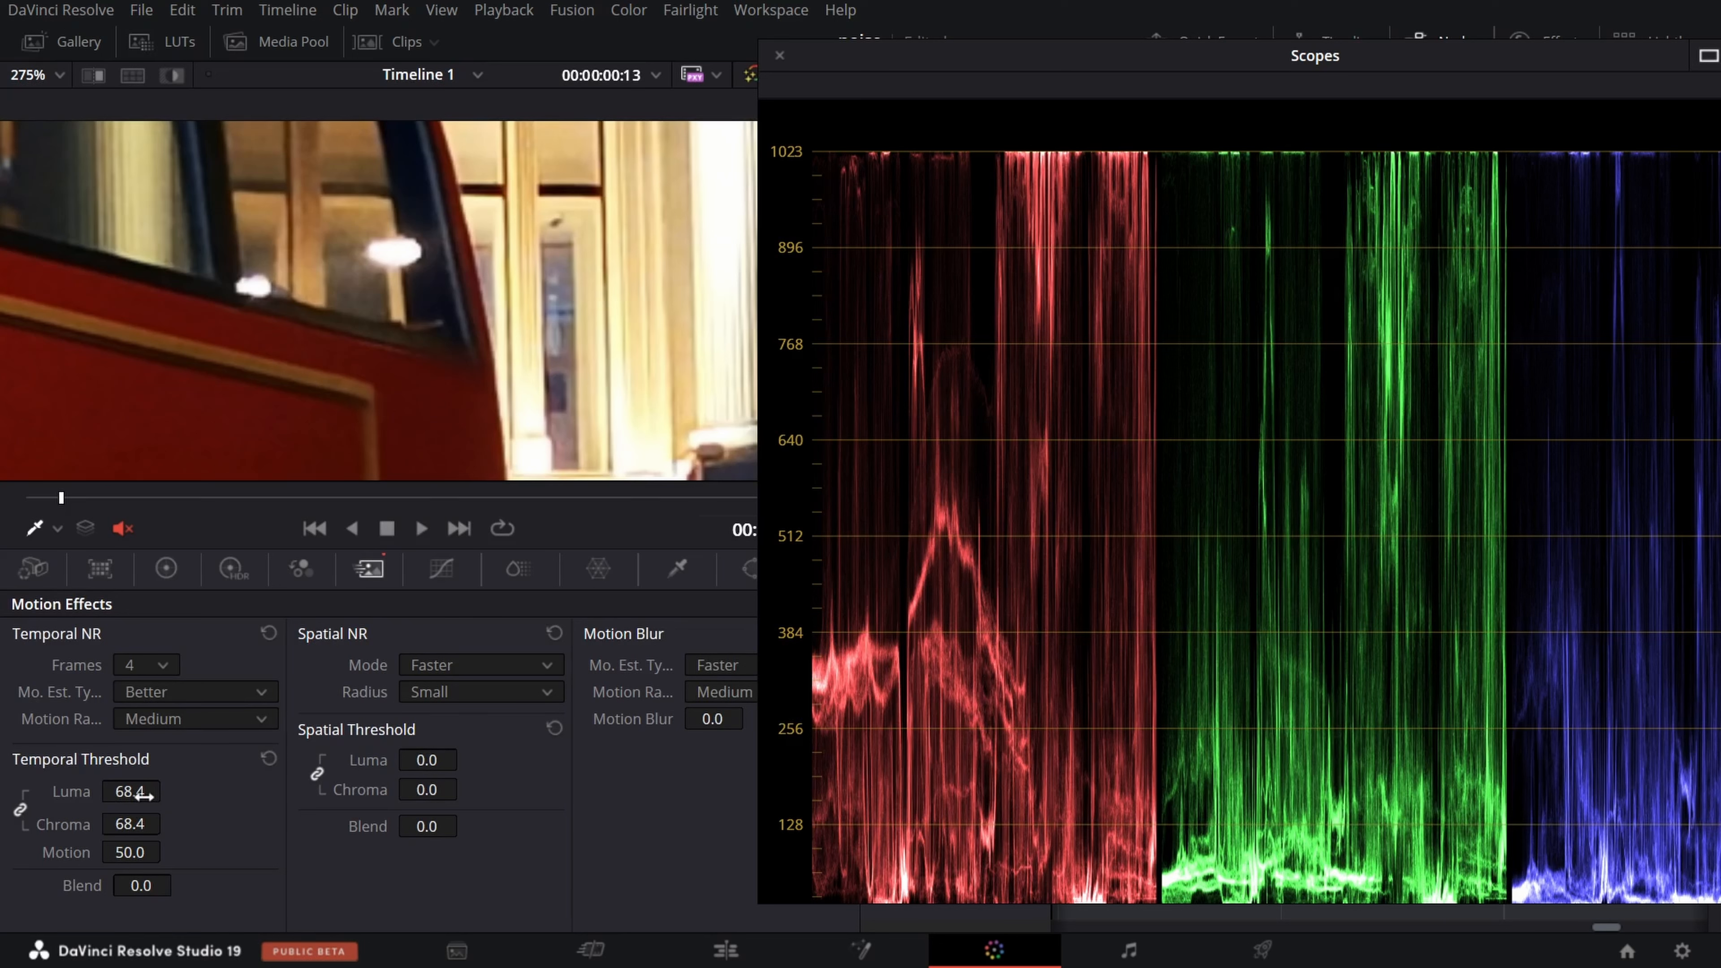
pyautogui.moveTo(143, 796); pyautogui.dragTo(150, 796)
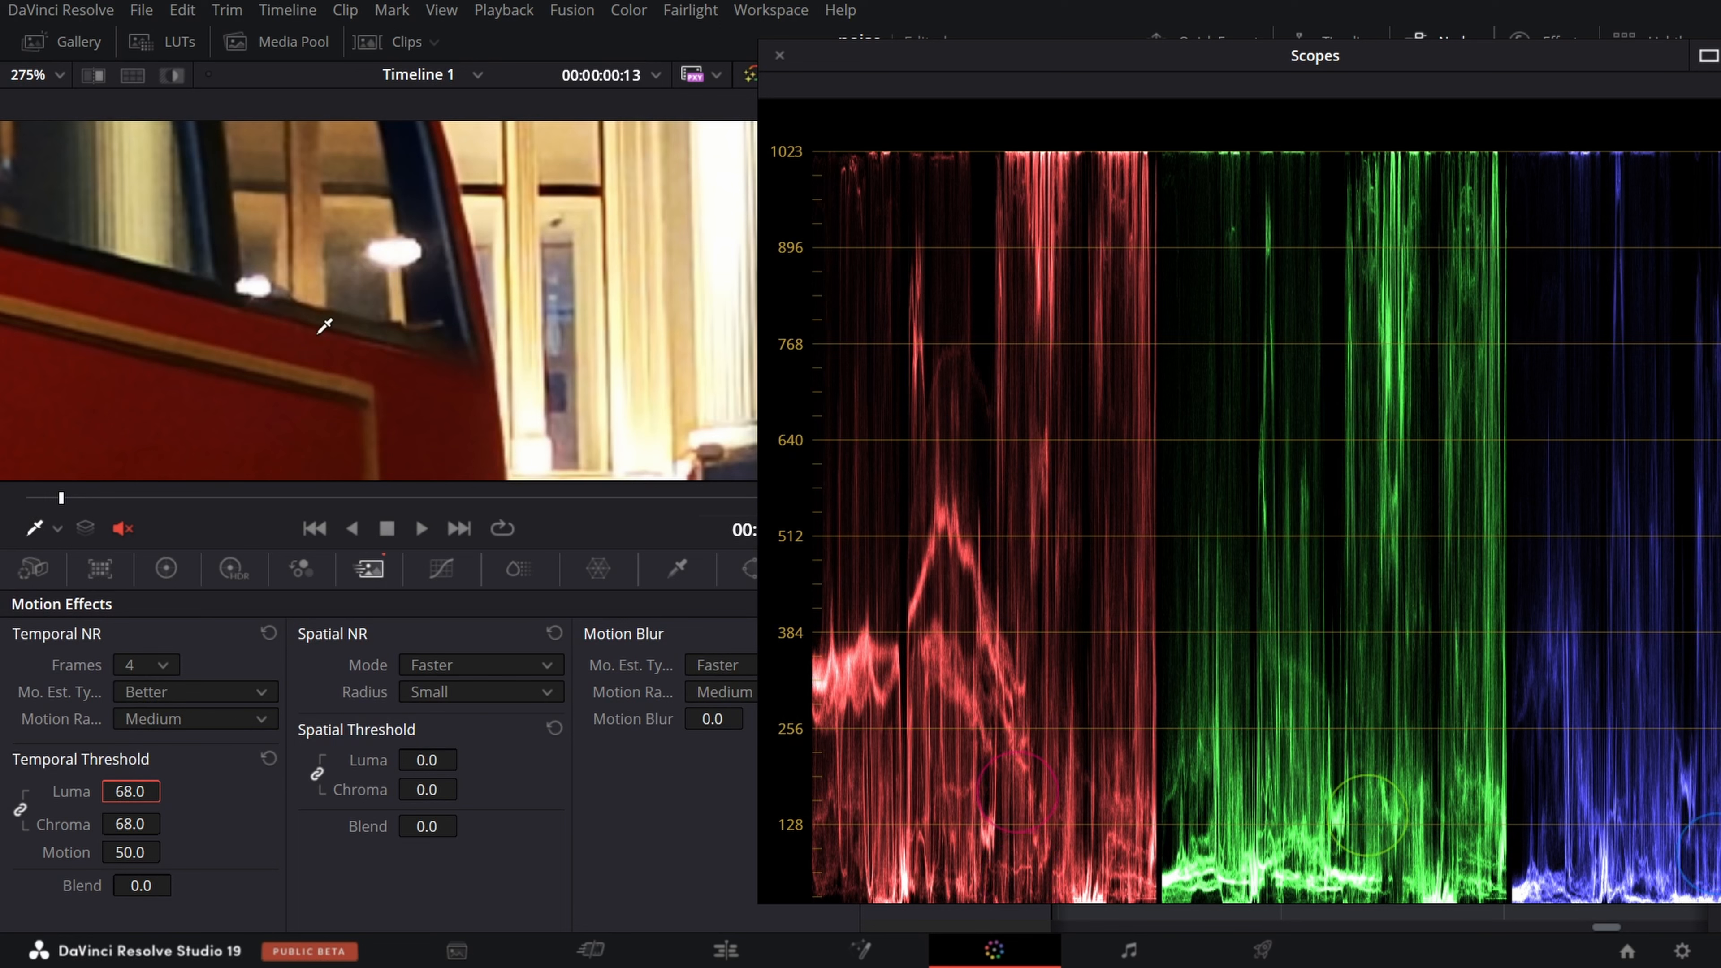
# Check the denoised bus side and building windows, and move the Scopes window clear of the viewer.
pyautogui.scroll(-3, 324, 327)
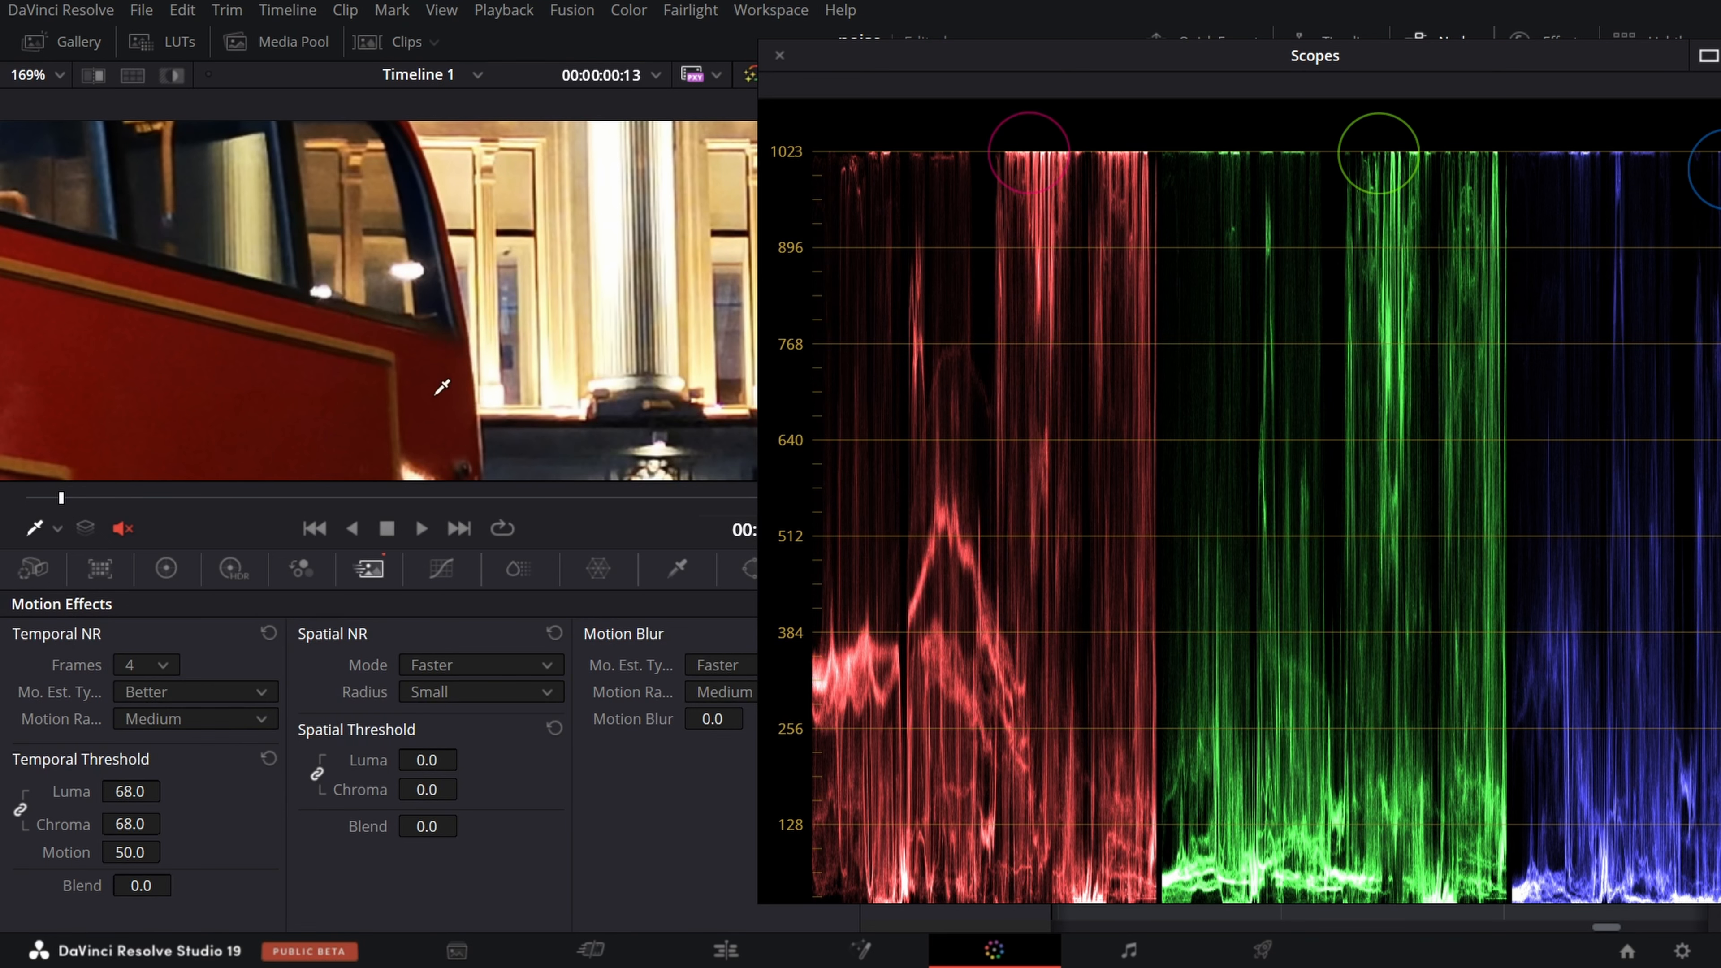
pyautogui.scroll(-1, 403, 386)
pyautogui.moveTo(398, 388); pyautogui.dragTo(555, 303)
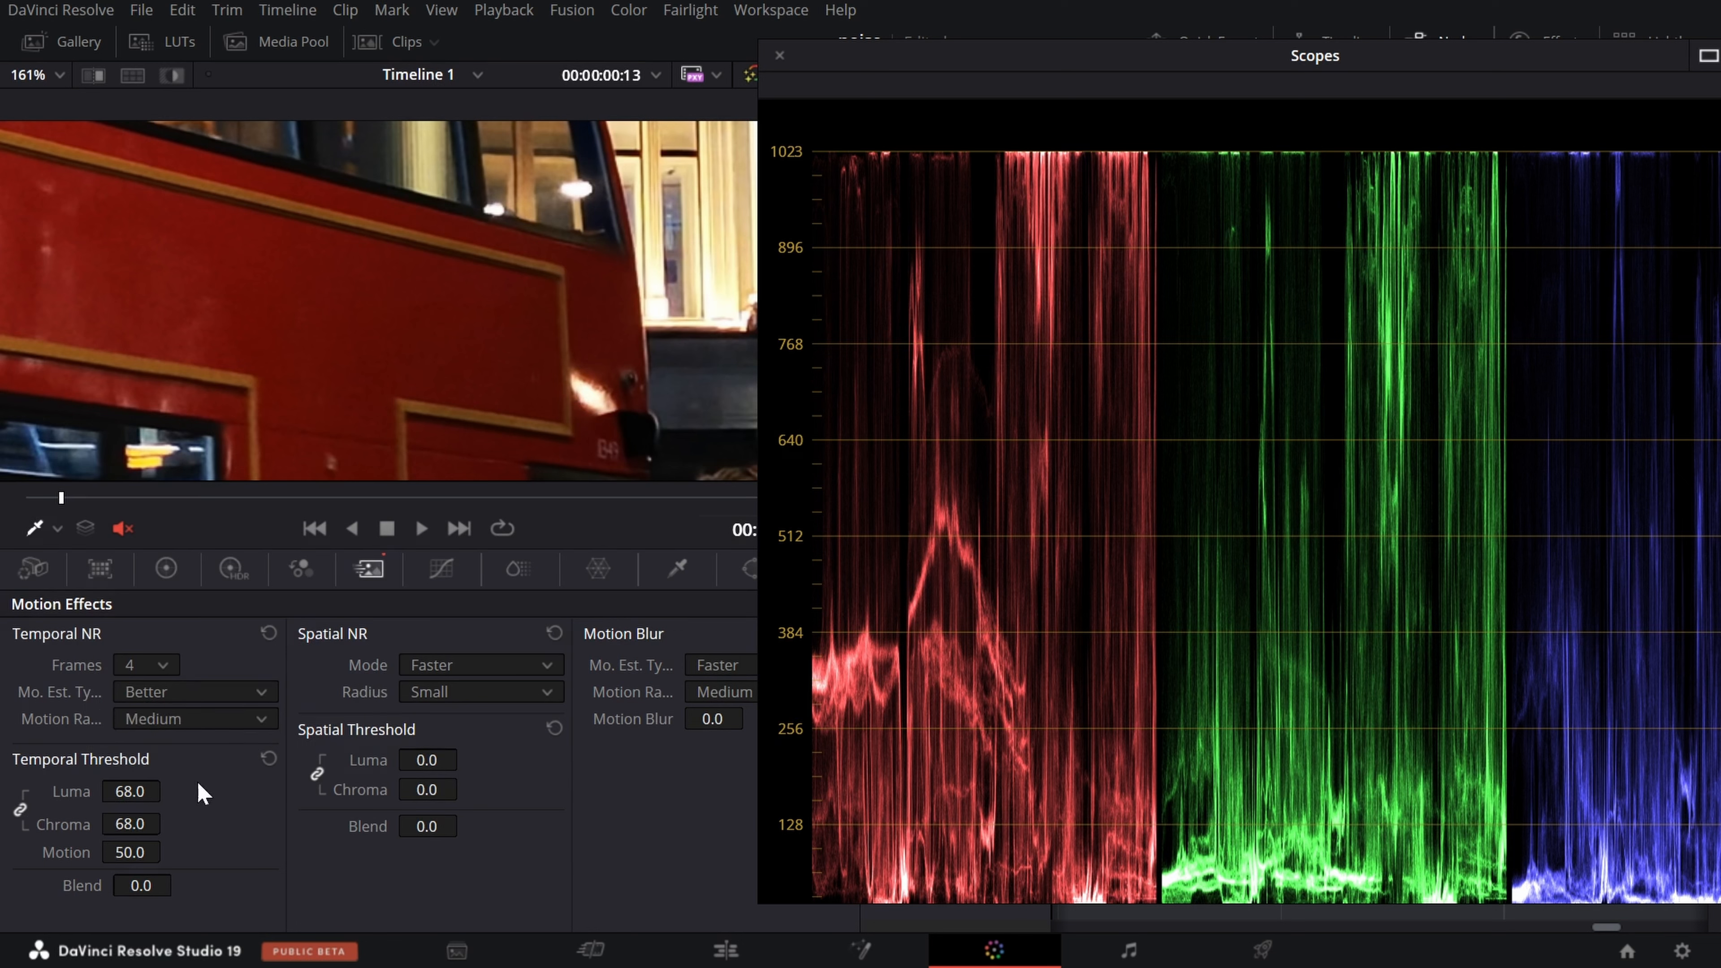
pyautogui.scroll(-5, 363, 253)
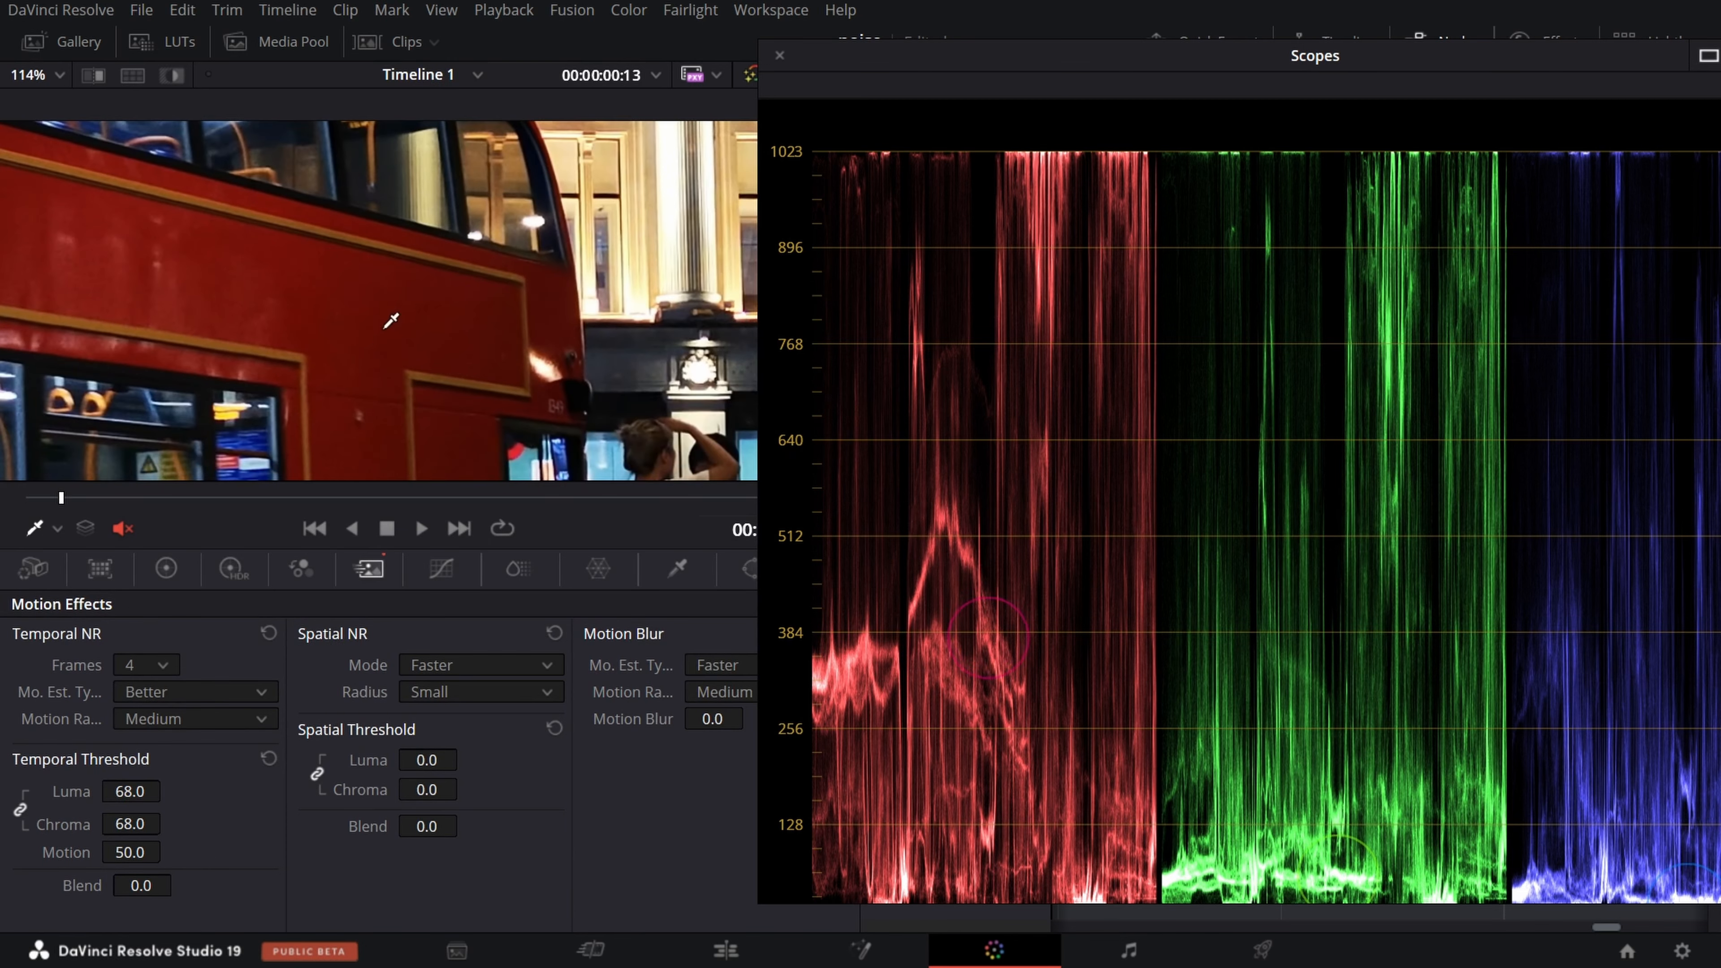
pyautogui.scroll(-3, 364, 253)
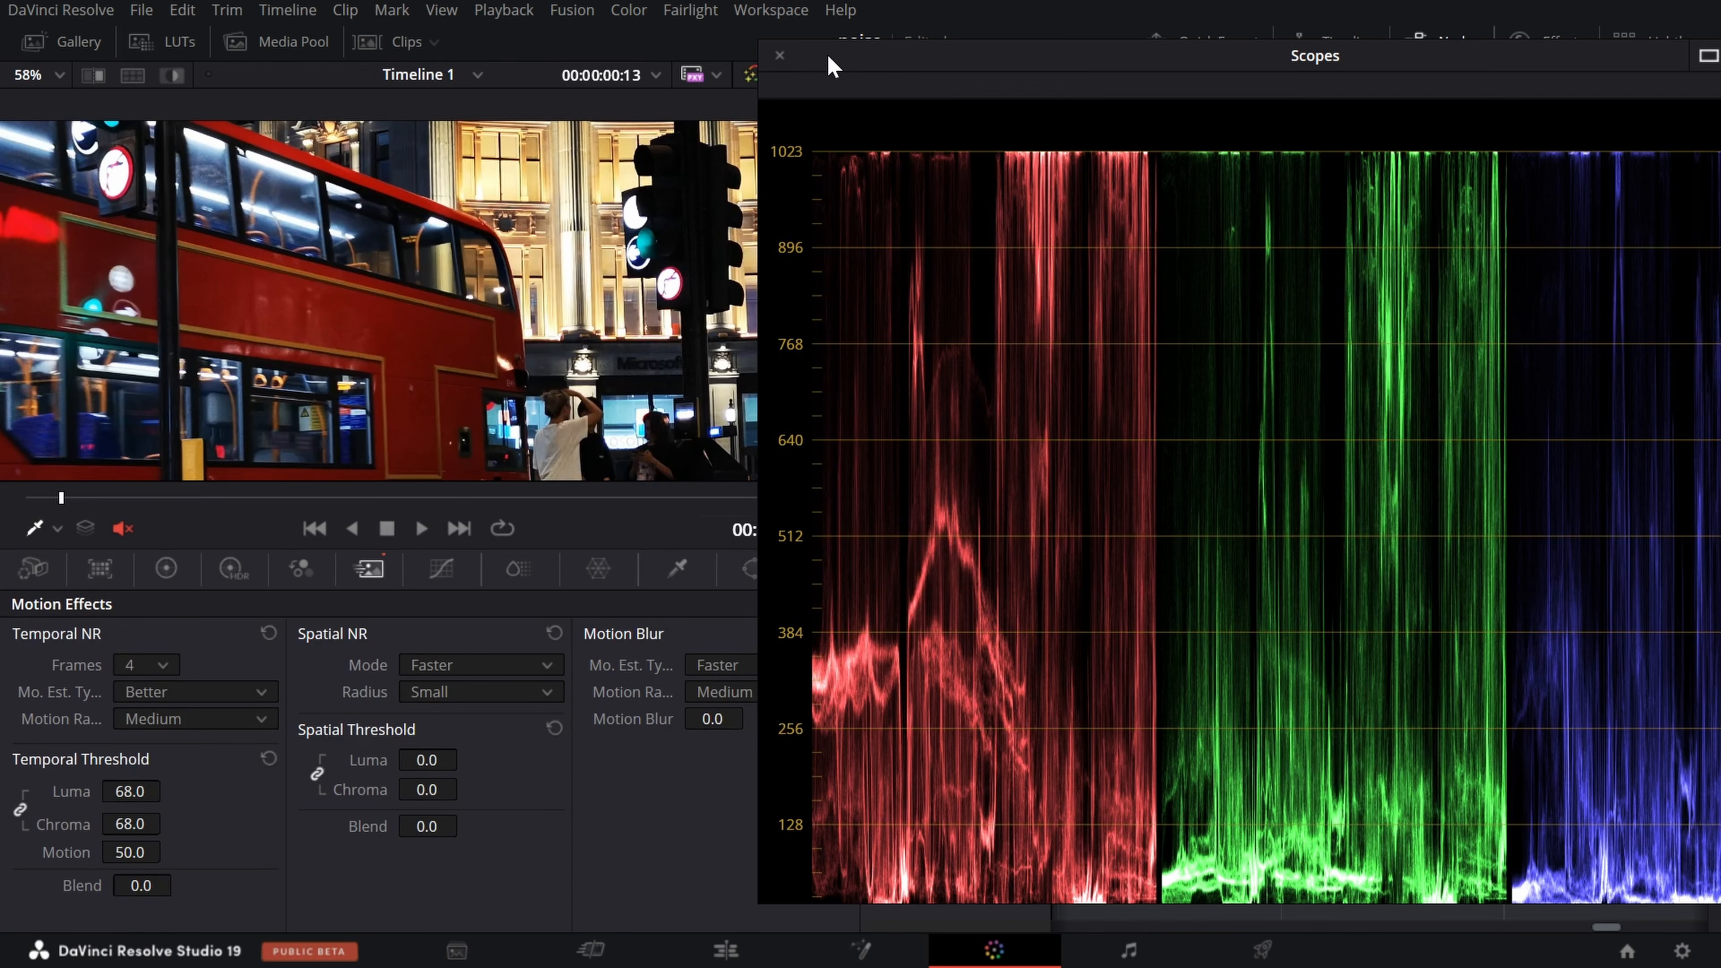
pyautogui.moveTo(832, 64); pyautogui.dragTo(955, 58)
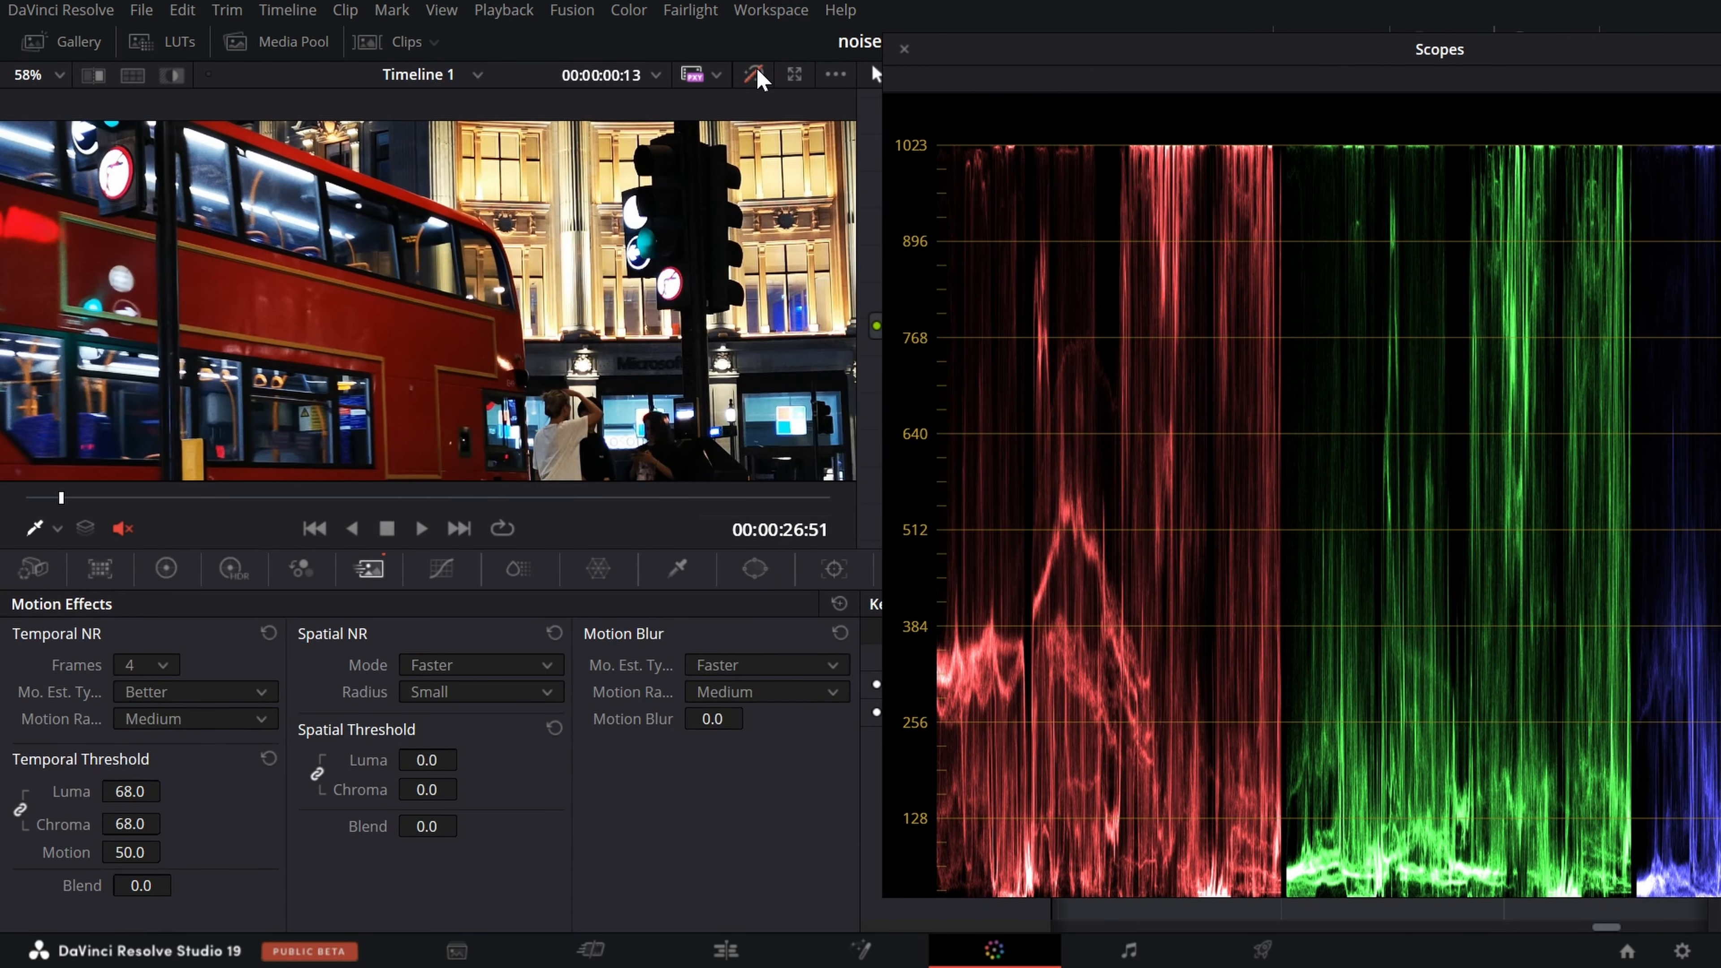
# Compare the bus side and building facade with the noise reduction bypassed and re-enabled.
pyautogui.scroll(5, 410, 398)
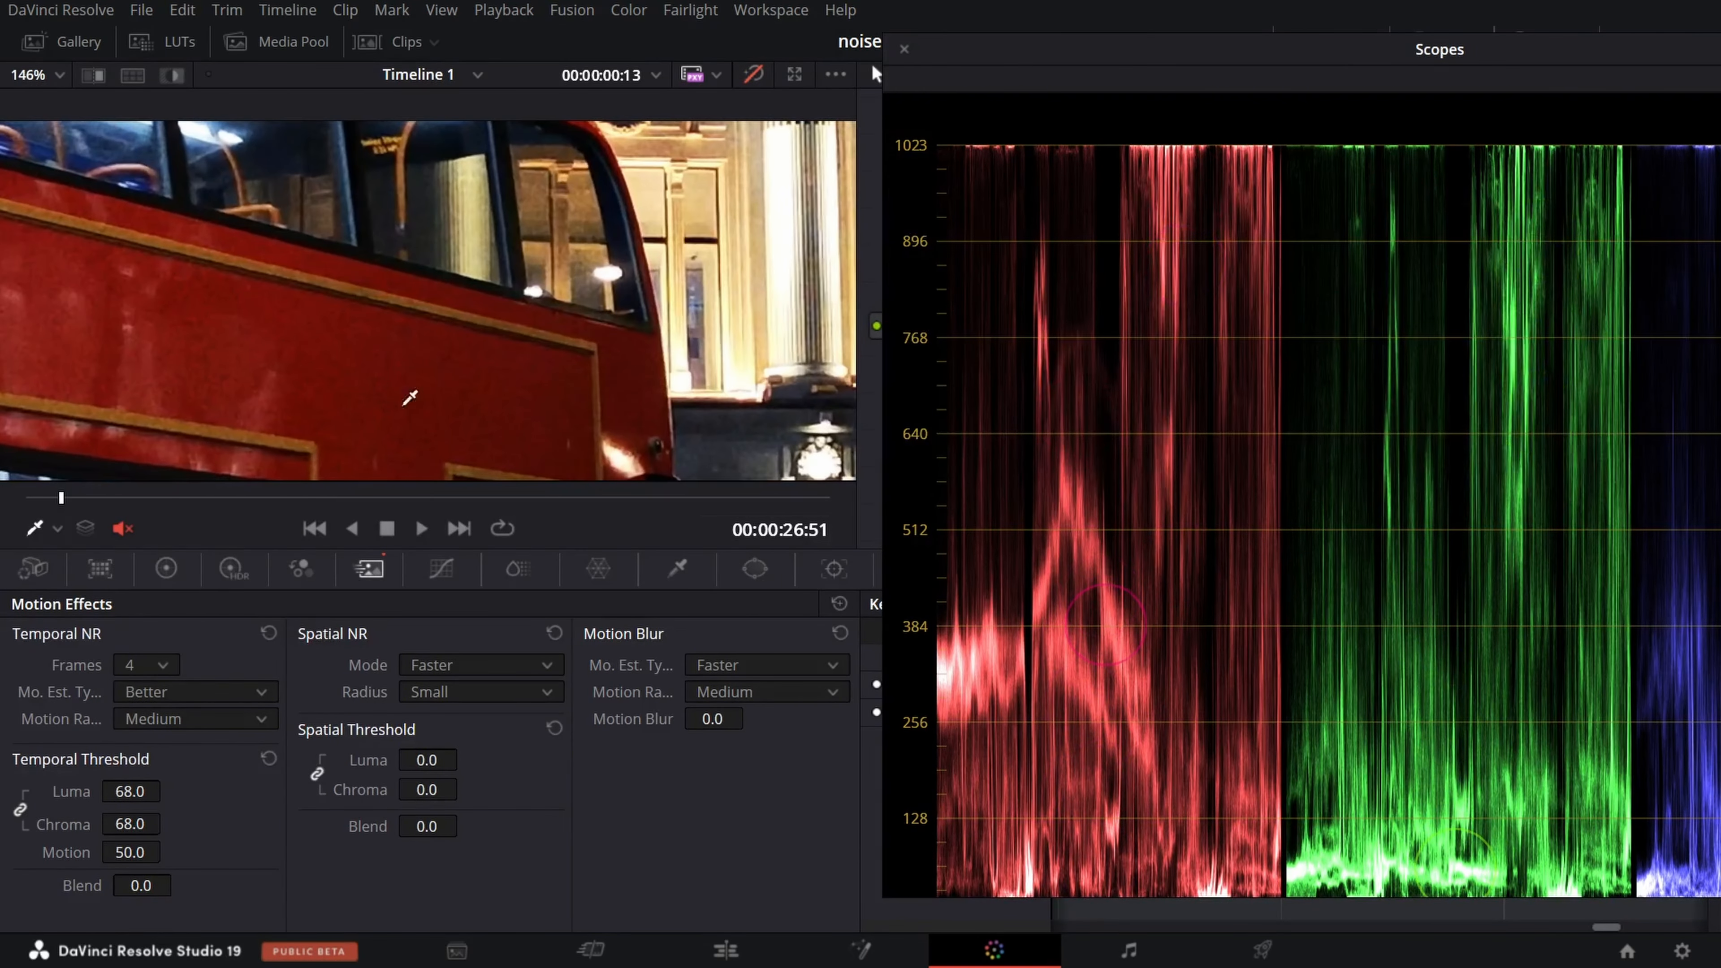
pyautogui.scroll(-1, 660, 200)
pyautogui.moveTo(661, 200); pyautogui.dragTo(618, 205)
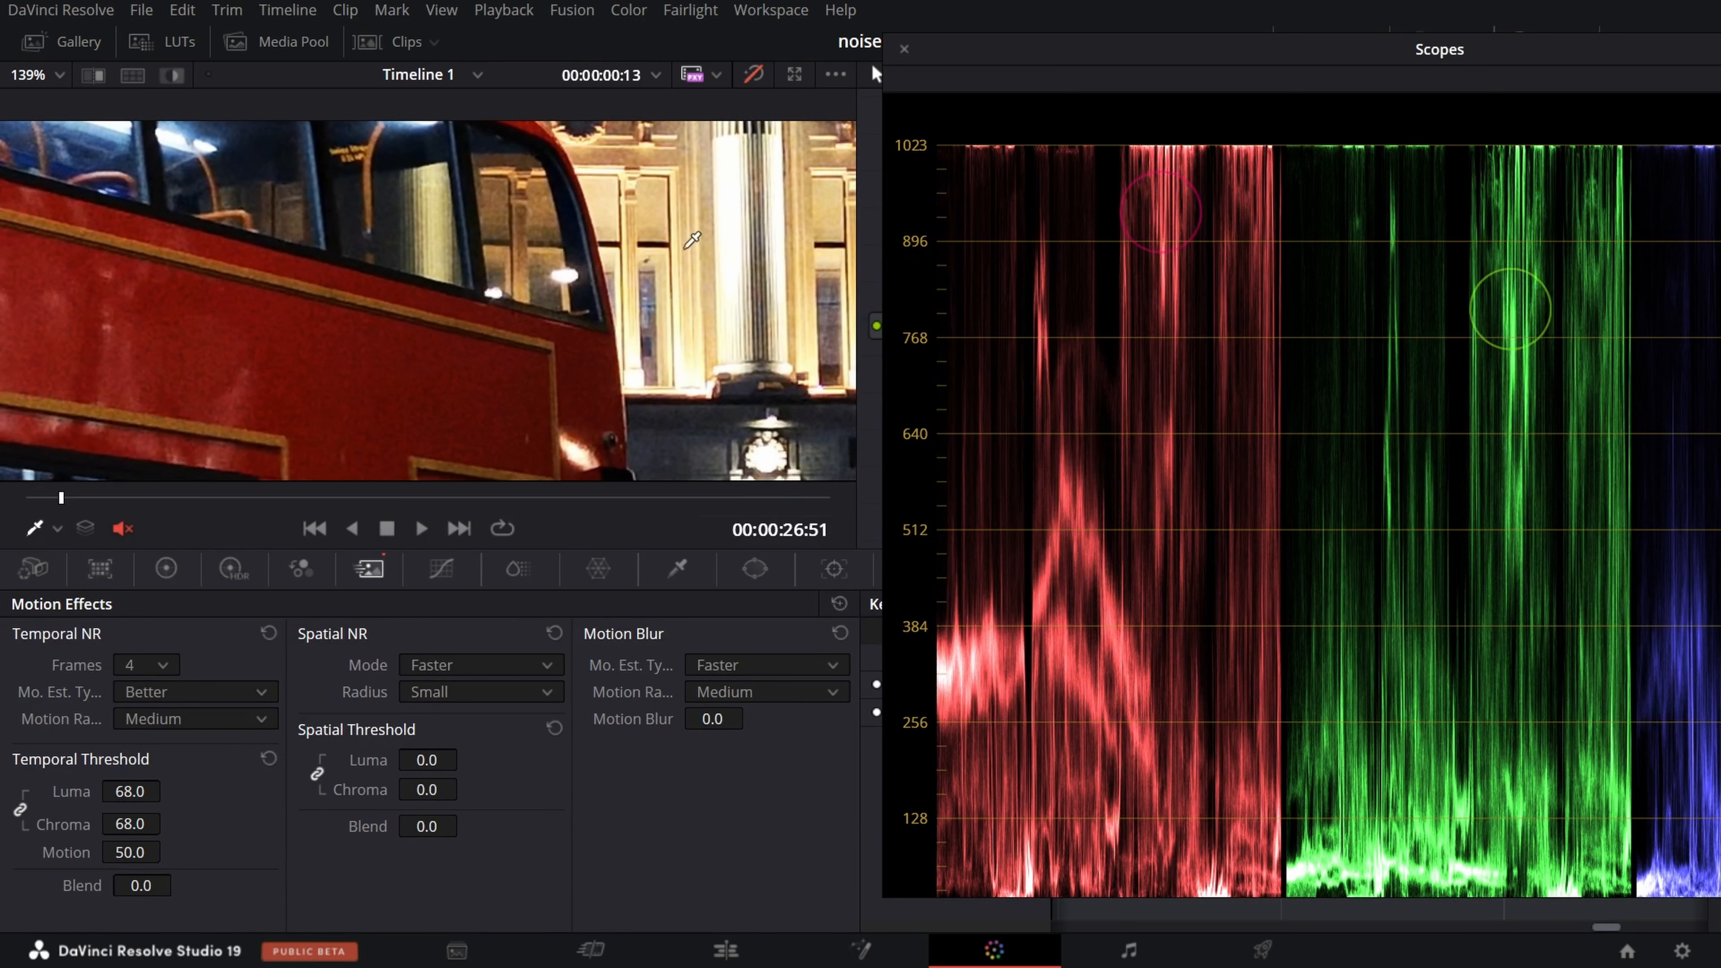
pyautogui.click(757, 73)
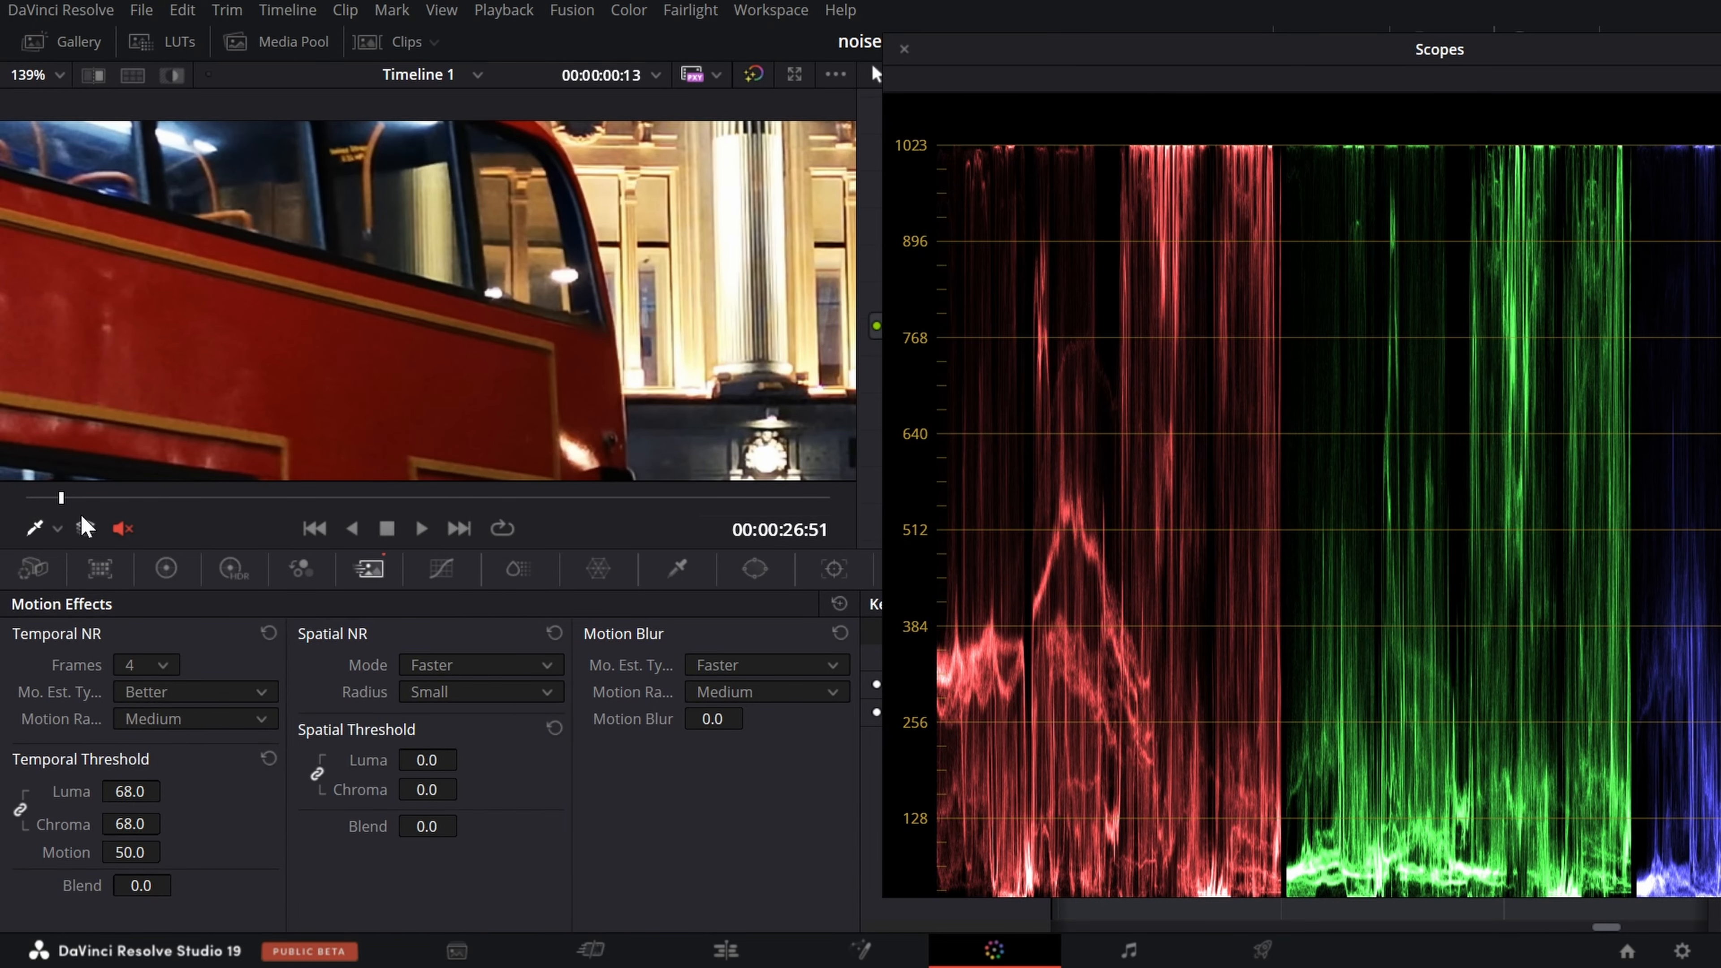
# Play the denoised clip from its start and stop at 00:00:27:07.
pyautogui.moveTo(79, 506); pyautogui.dragTo(20, 515)
pyautogui.press('space')
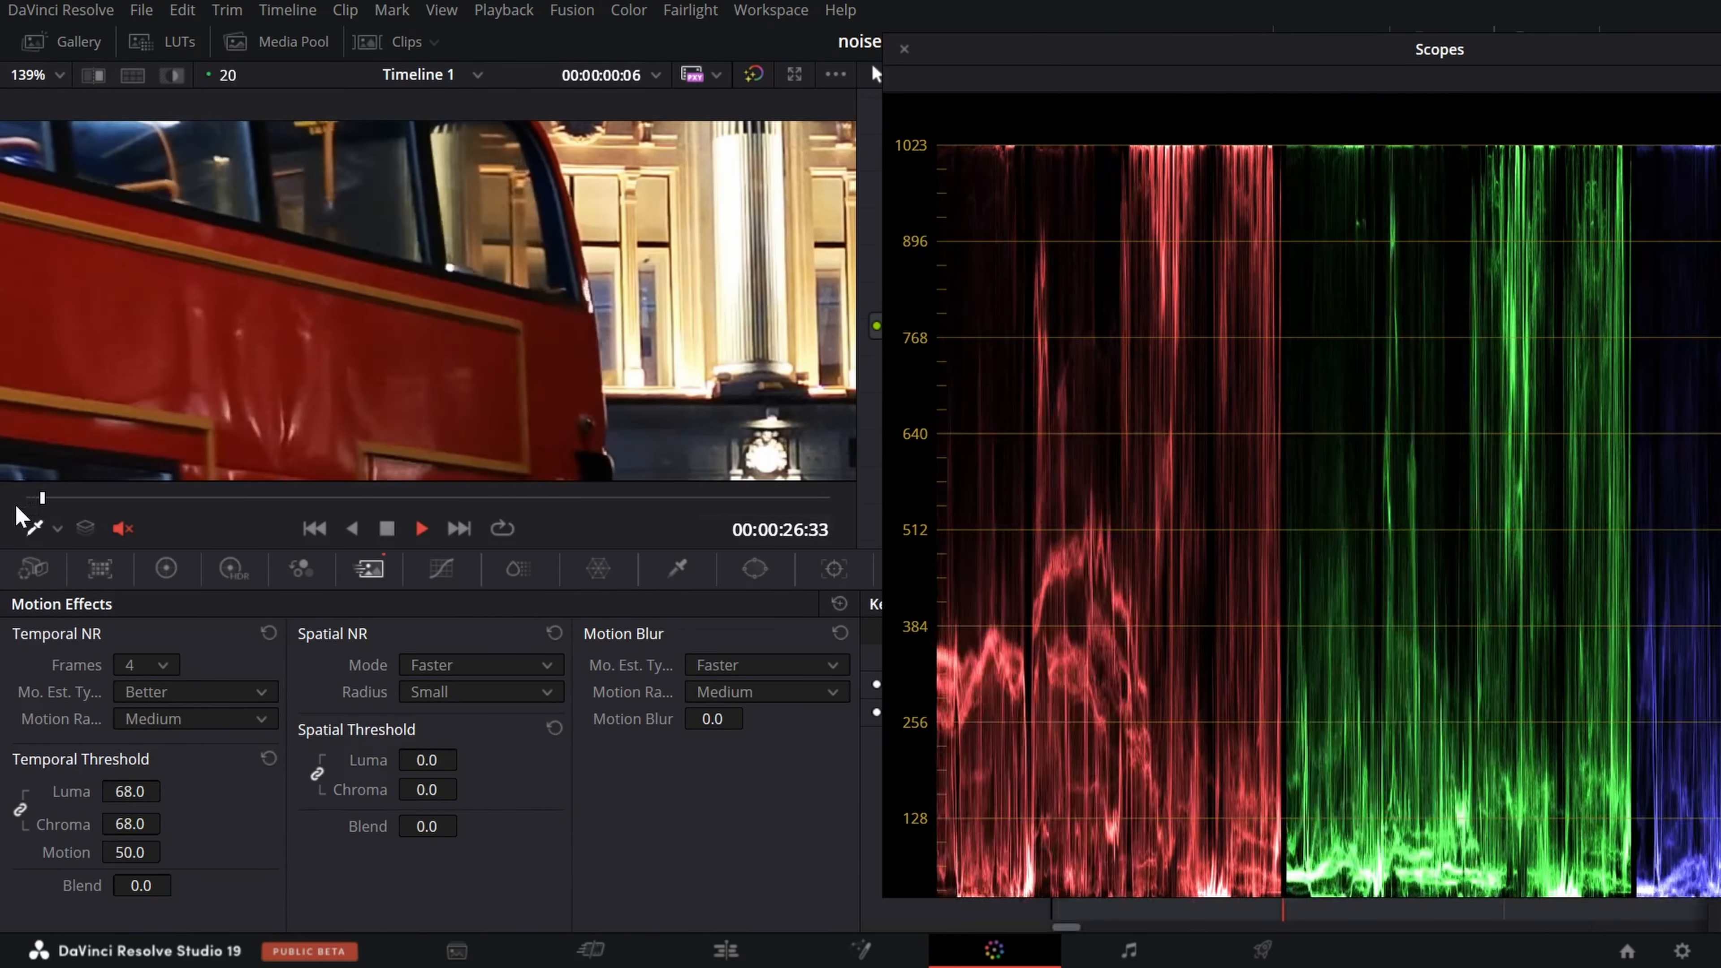
pyautogui.press('space')
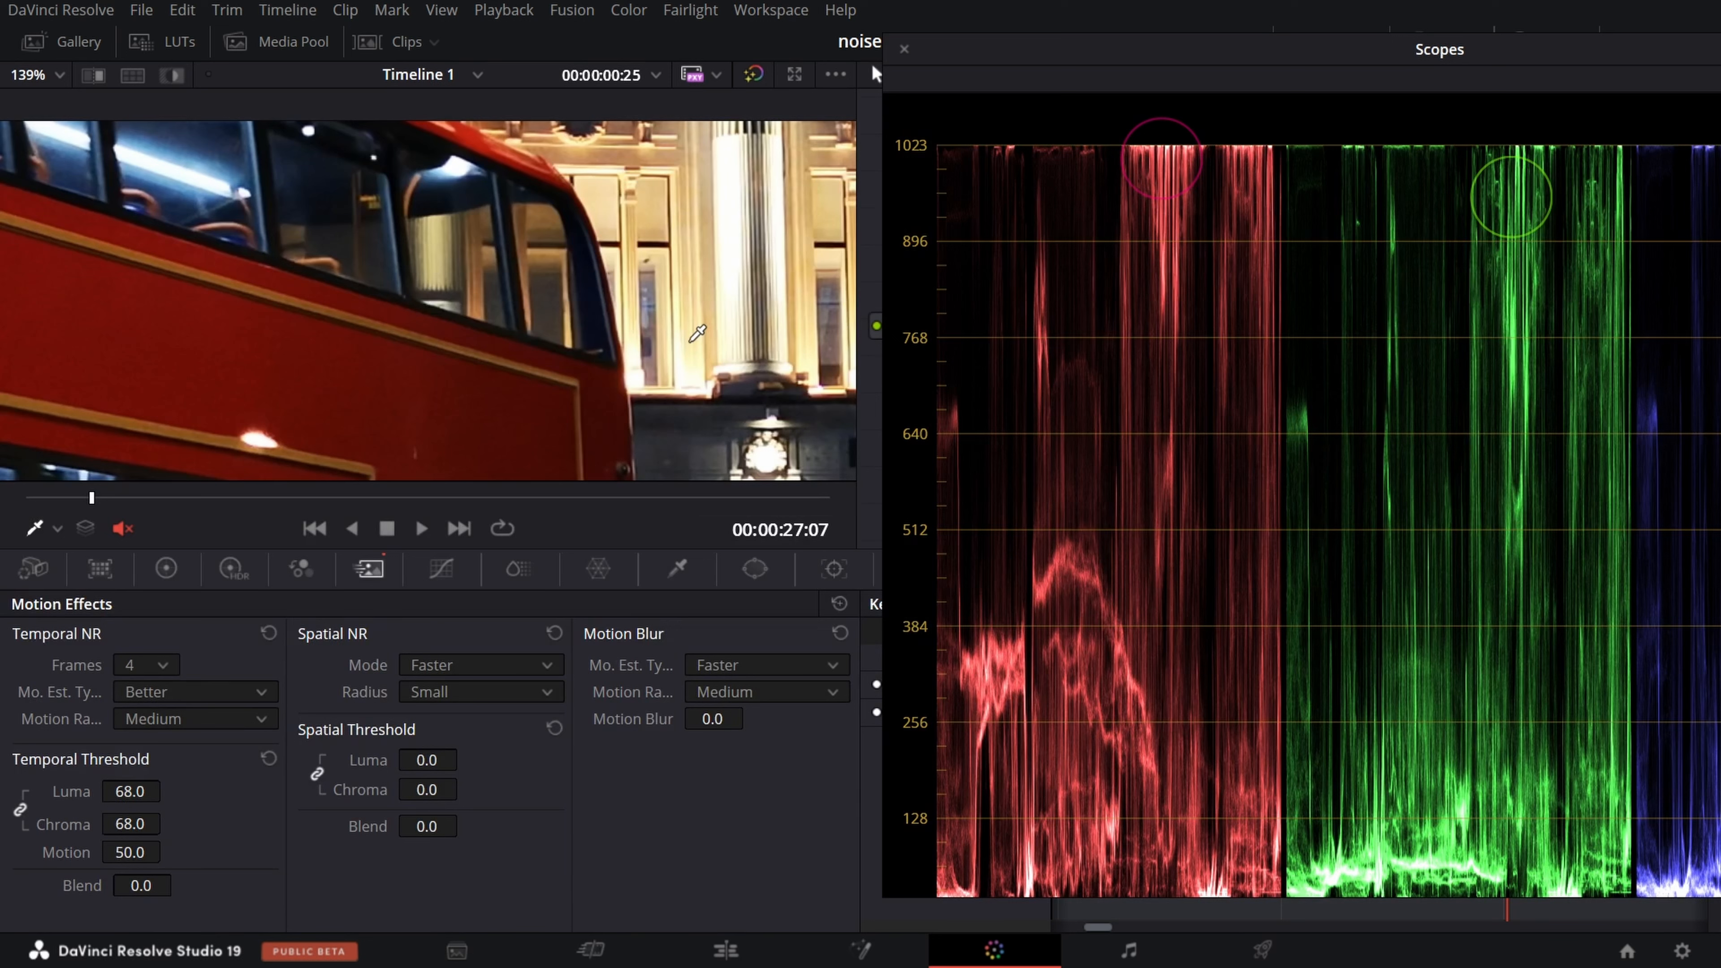
# Unlink the temporal luma and chroma thresholds, and keep the temporal motion range at Medium.
pyautogui.click(23, 808)
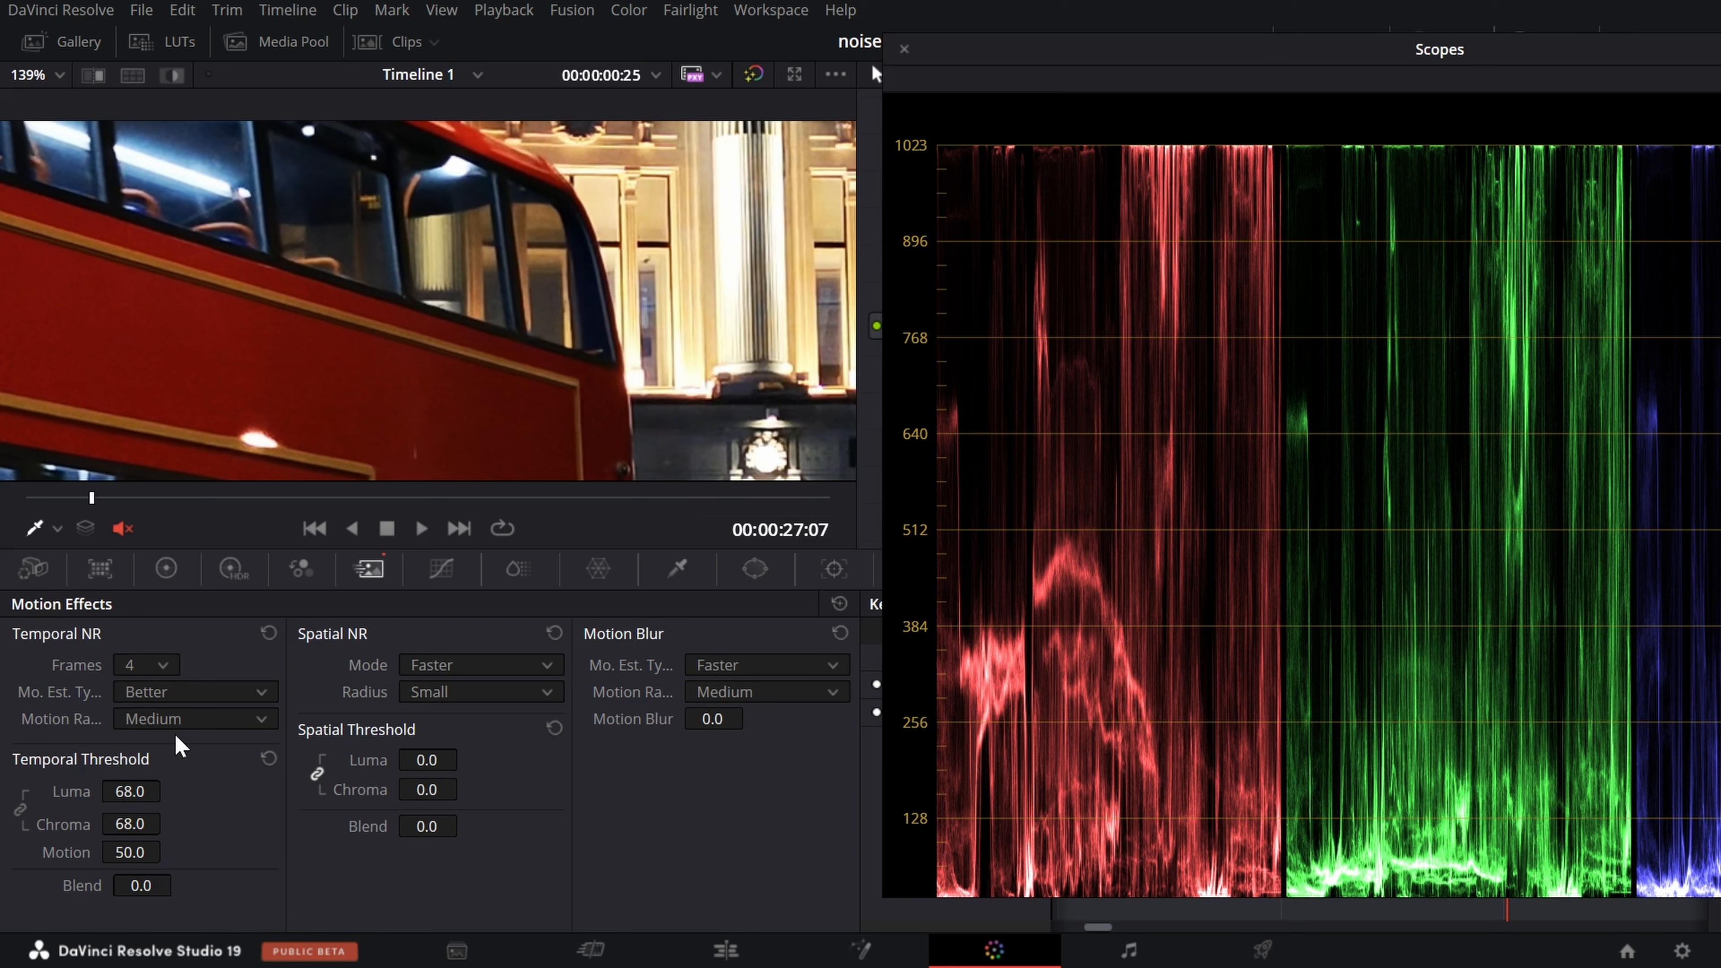
pyautogui.click(179, 719)
pyautogui.click(156, 719)
# Try a temporal threshold blend of 100 and undo it.
pyautogui.moveTo(153, 880); pyautogui.dragTo(178, 883)
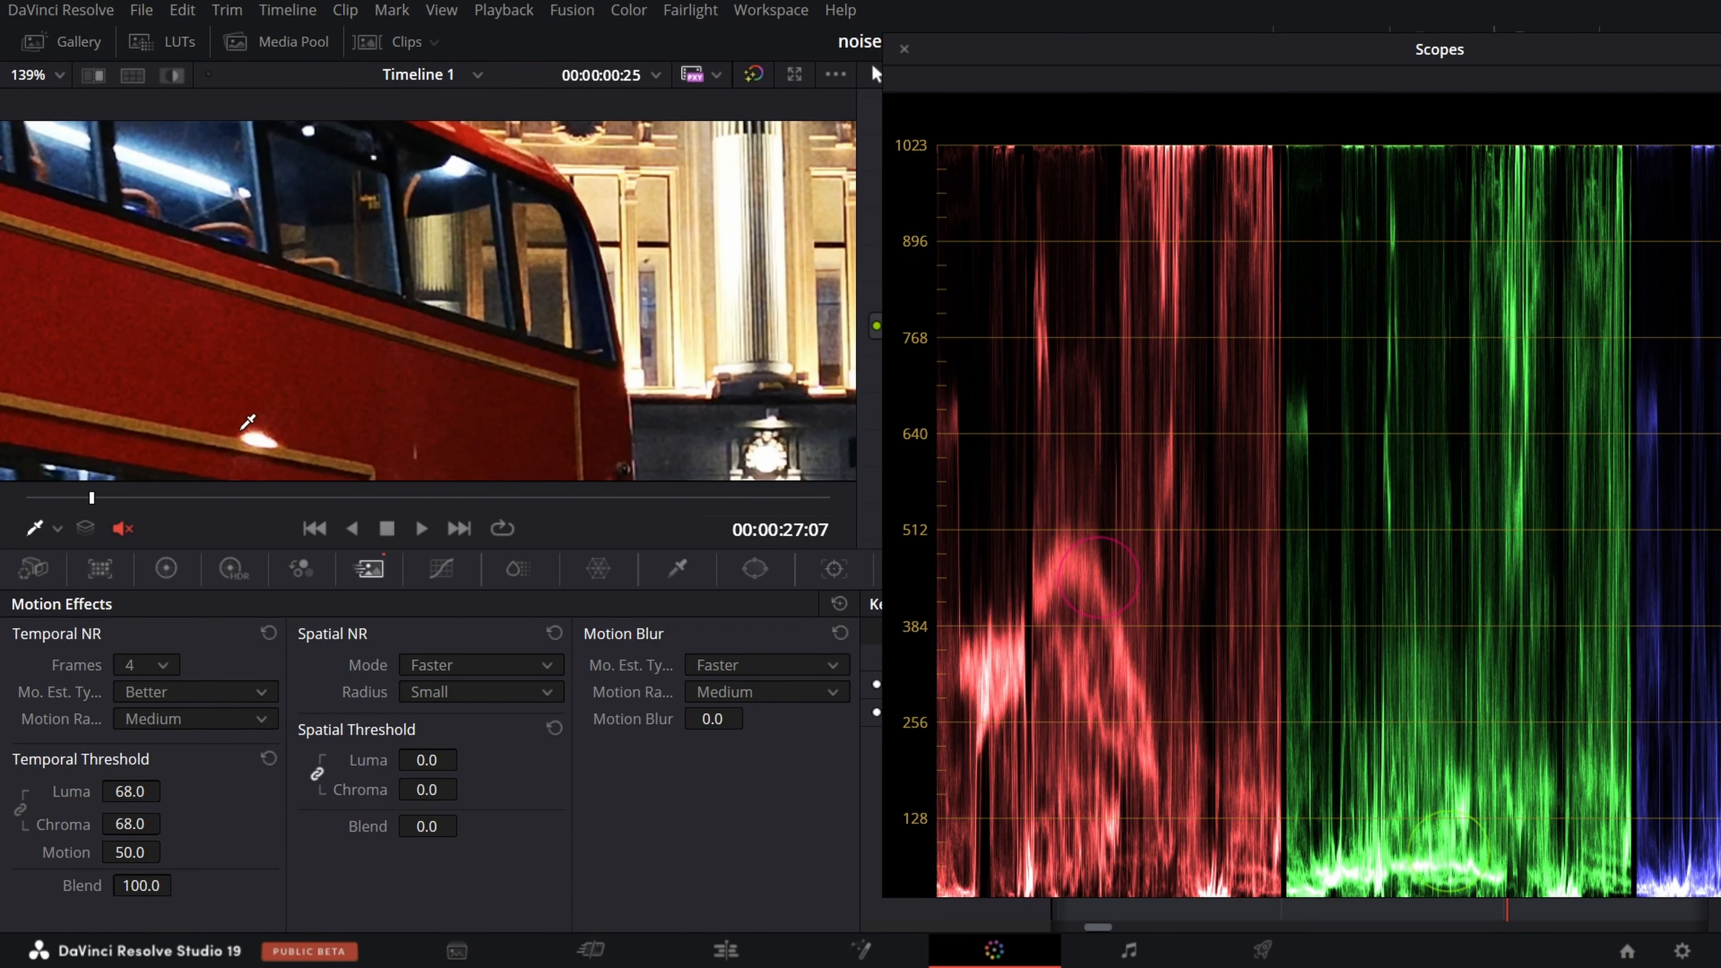
pyautogui.hotkey('ctrl', 'z')
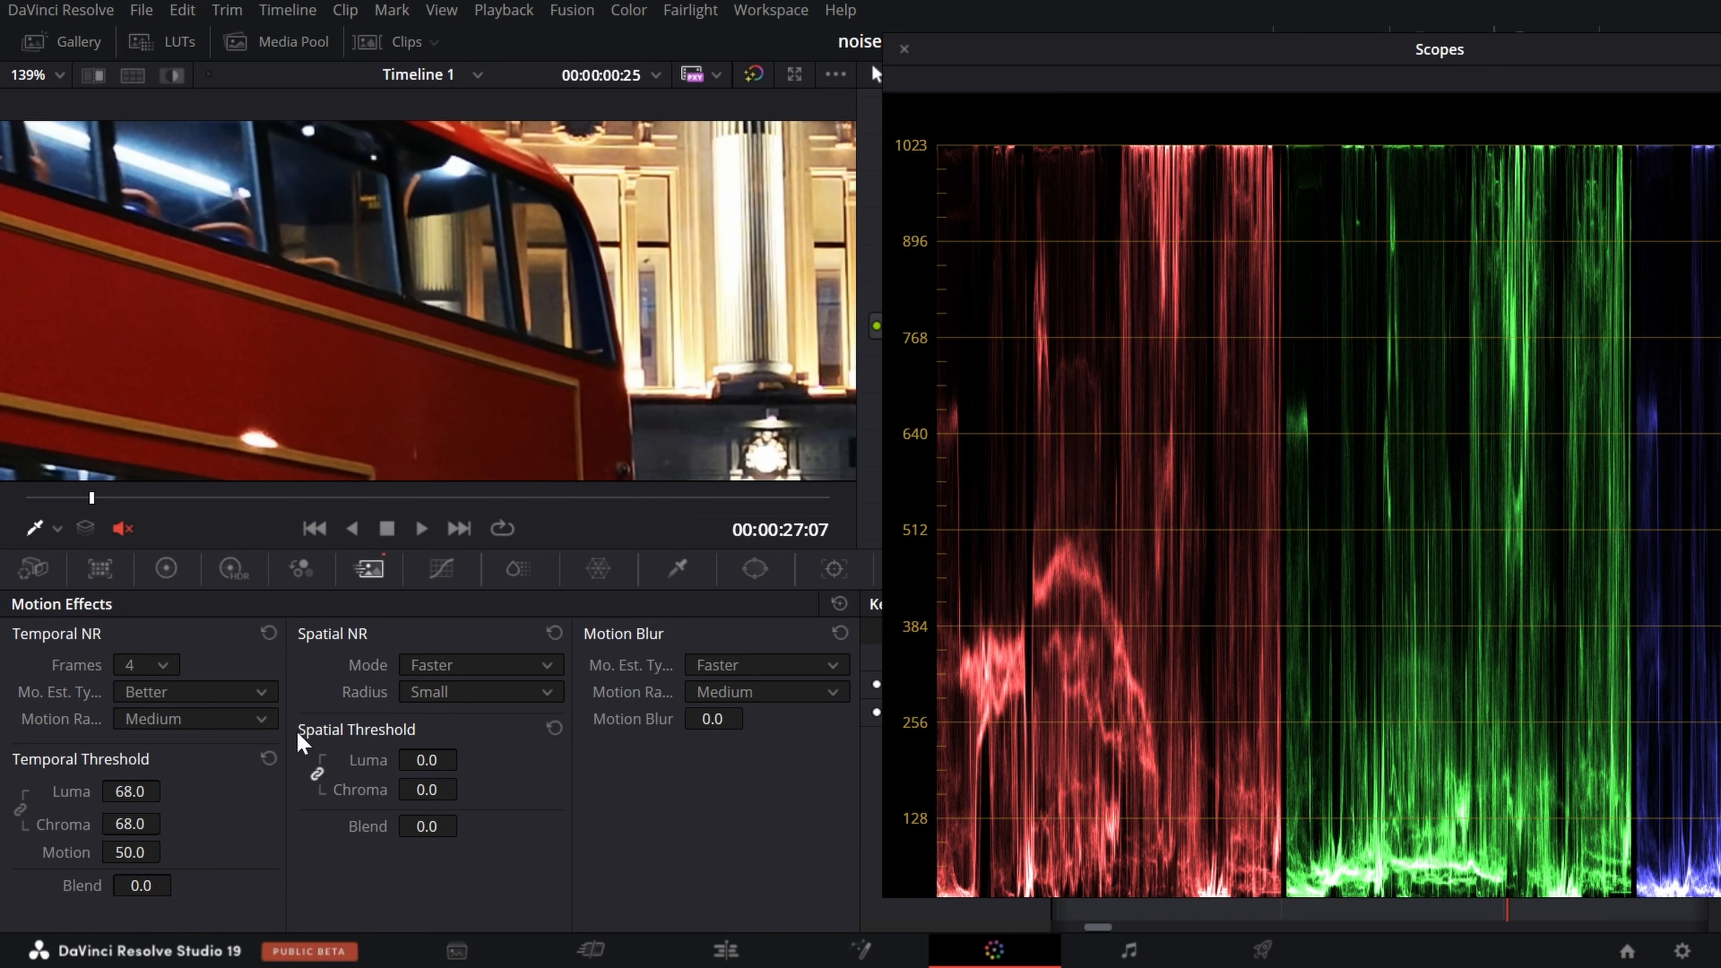
# Set the Spatial NR mode to Better, and check the image with the noise reduction bypassed and re-enabled.
pyautogui.click(437, 668)
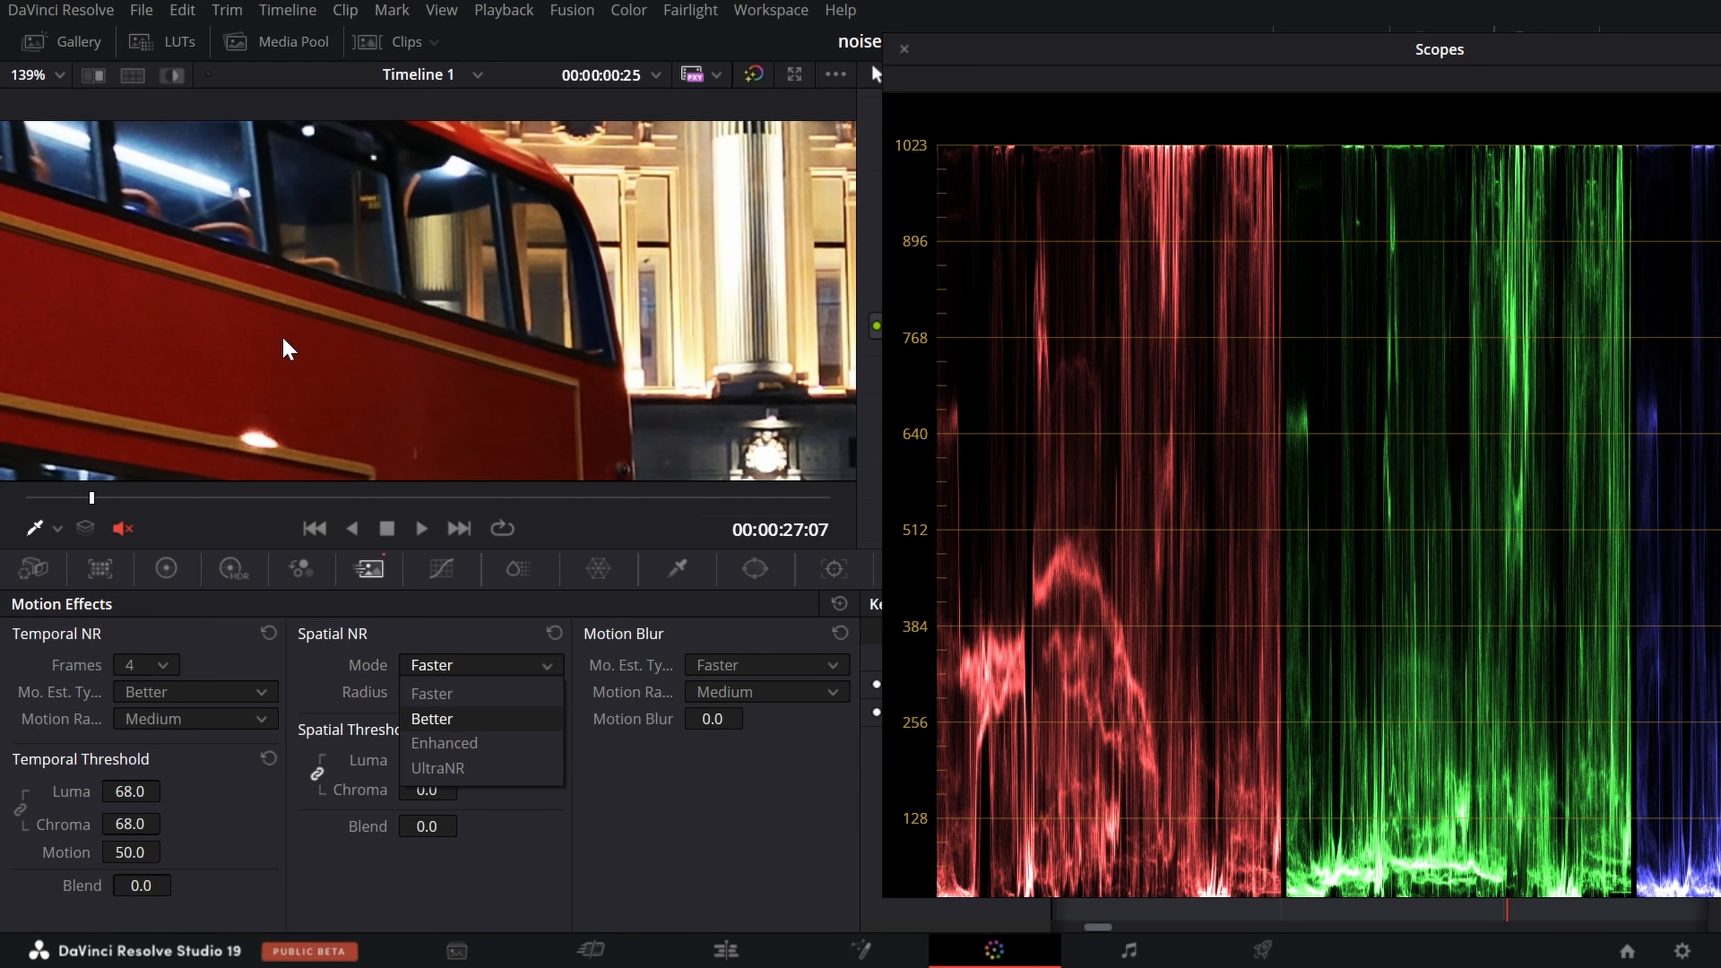
pyautogui.click(753, 74)
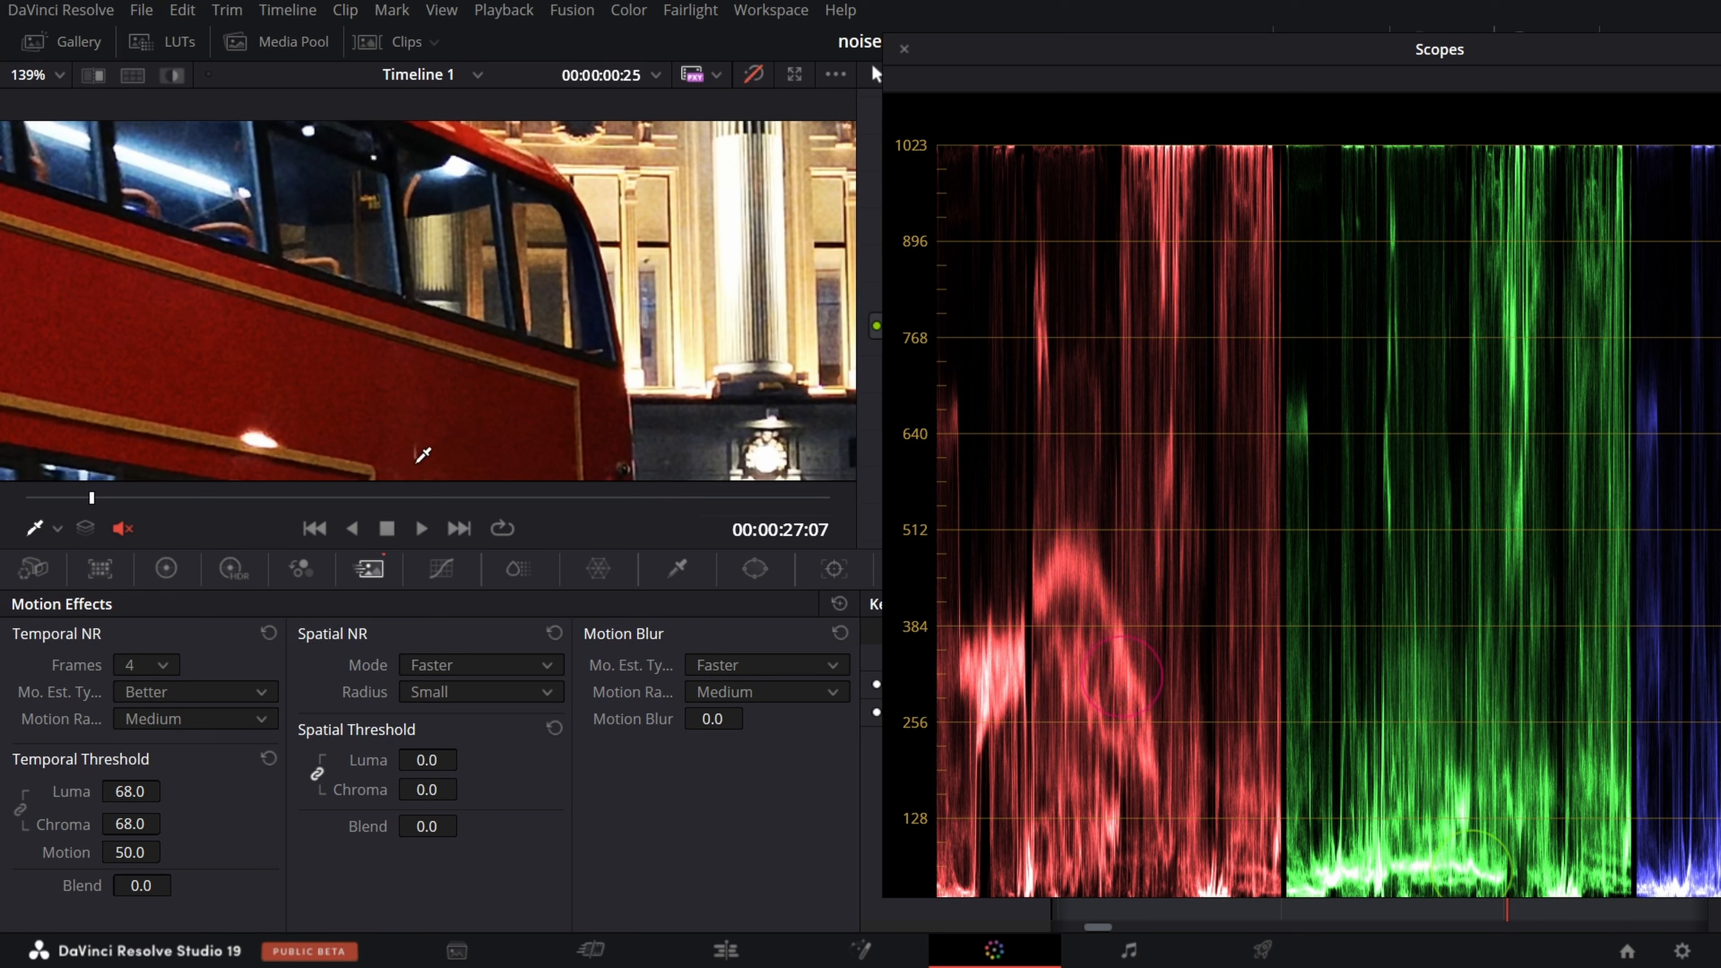
pyautogui.click(441, 665)
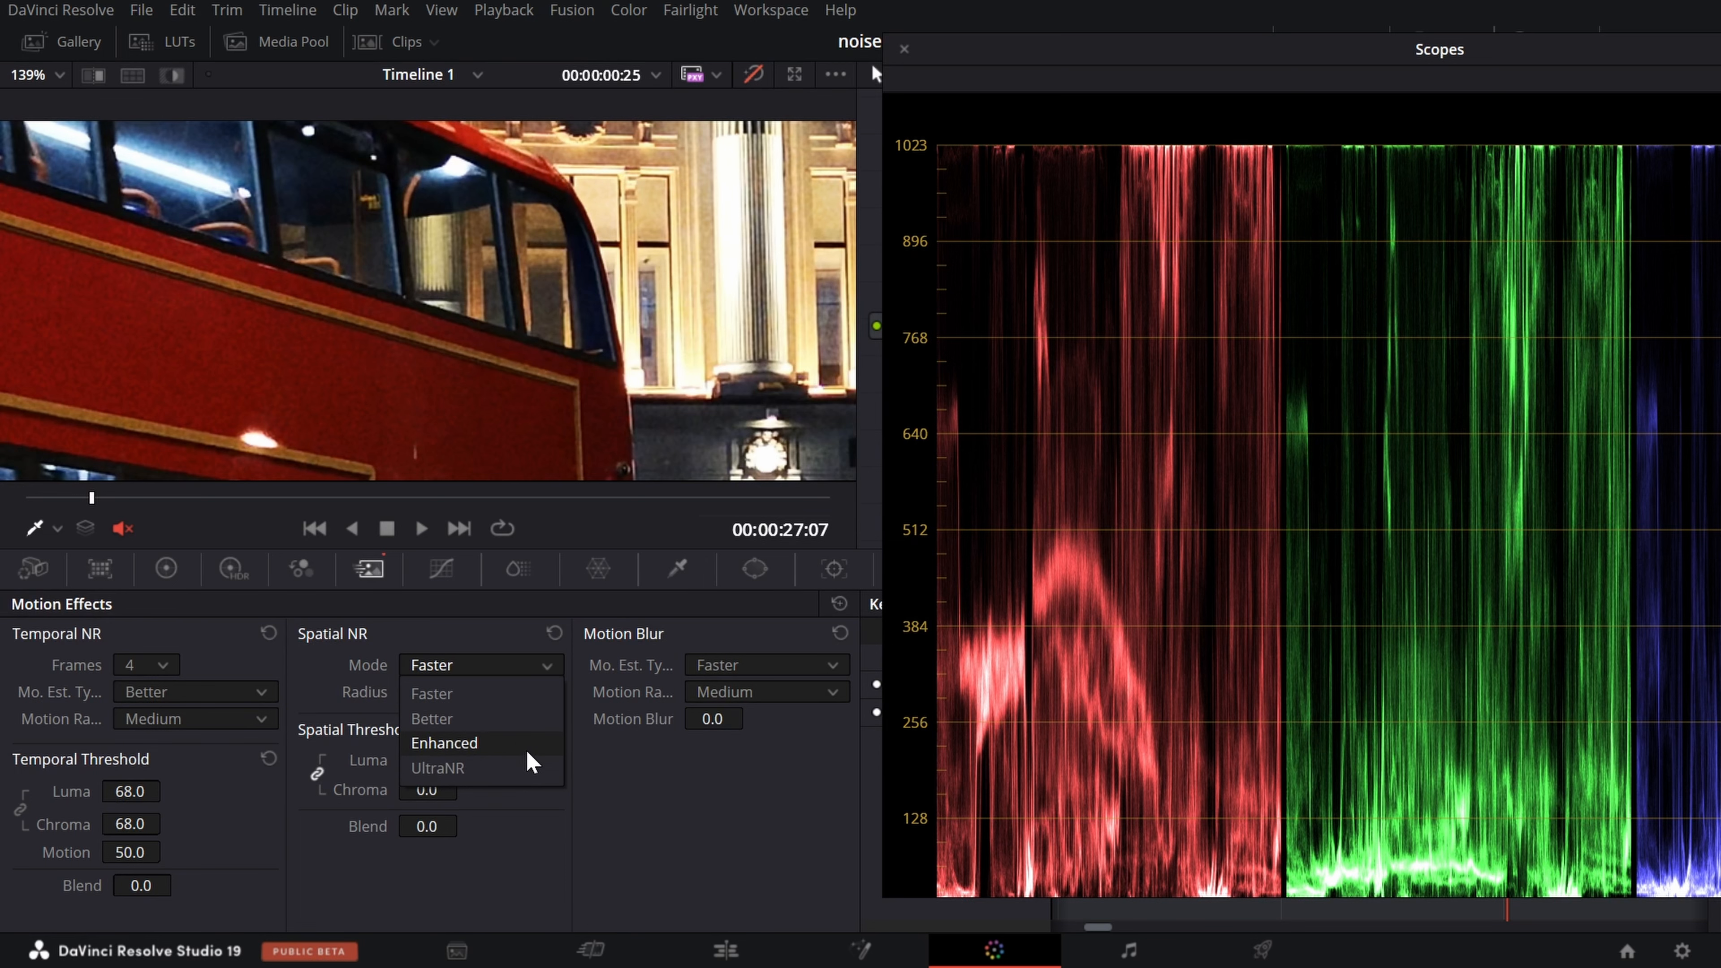
pyautogui.click(497, 719)
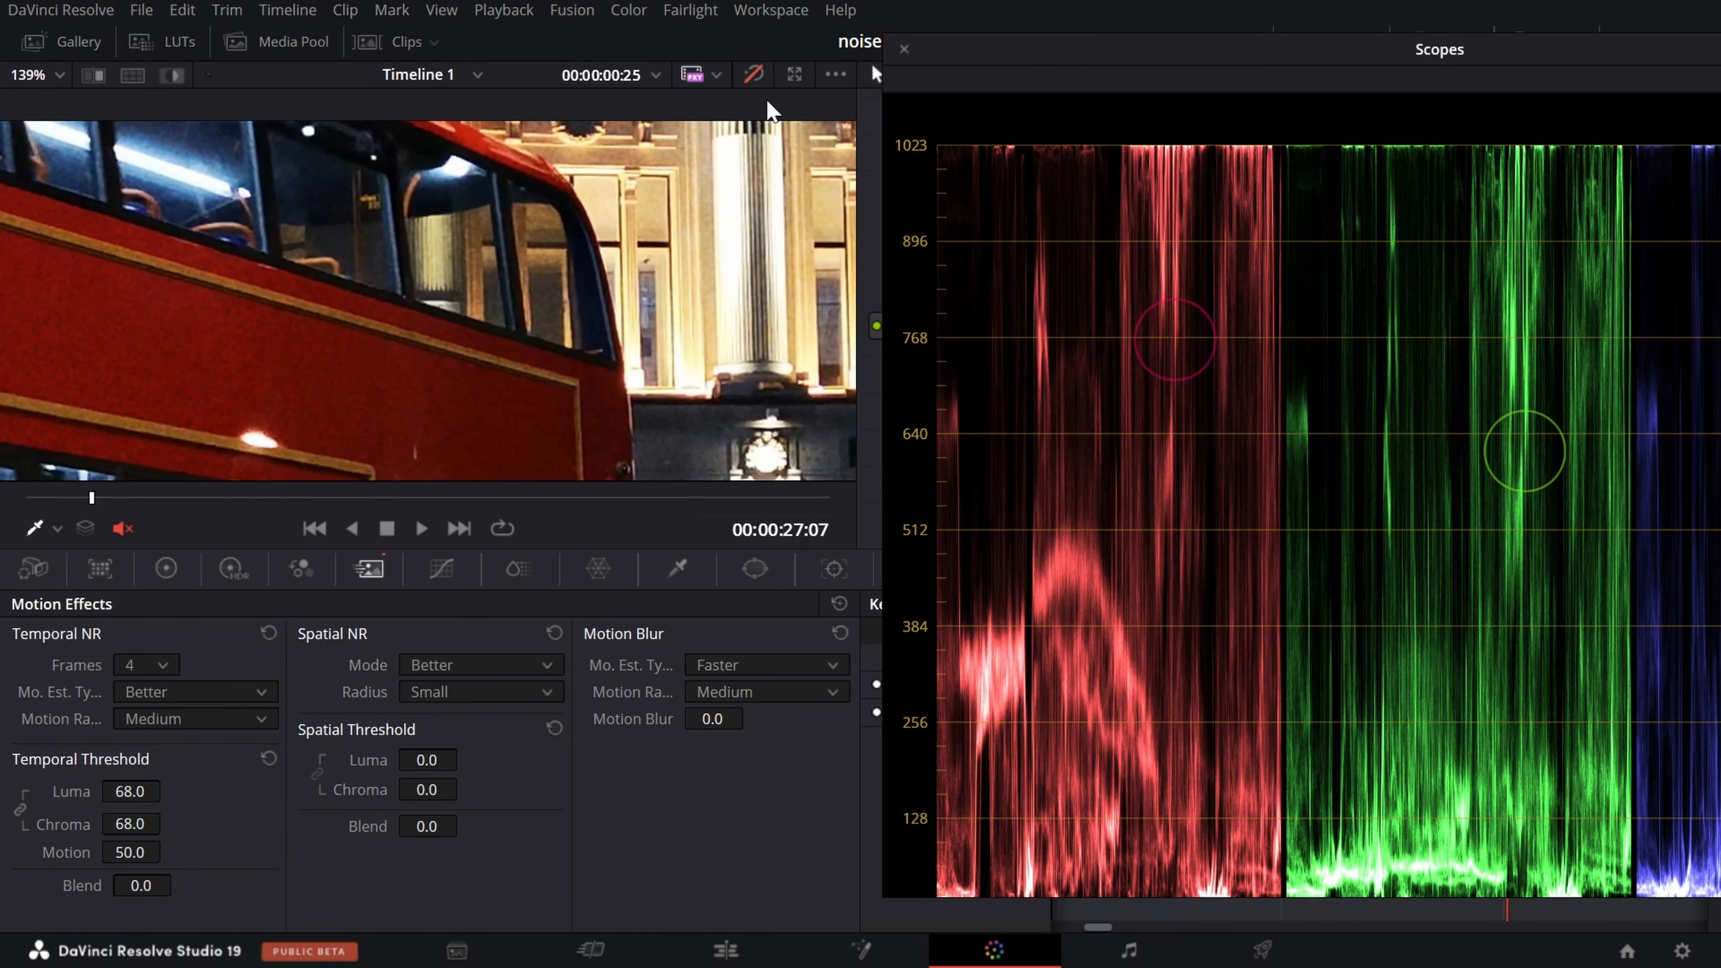
pyautogui.click(753, 76)
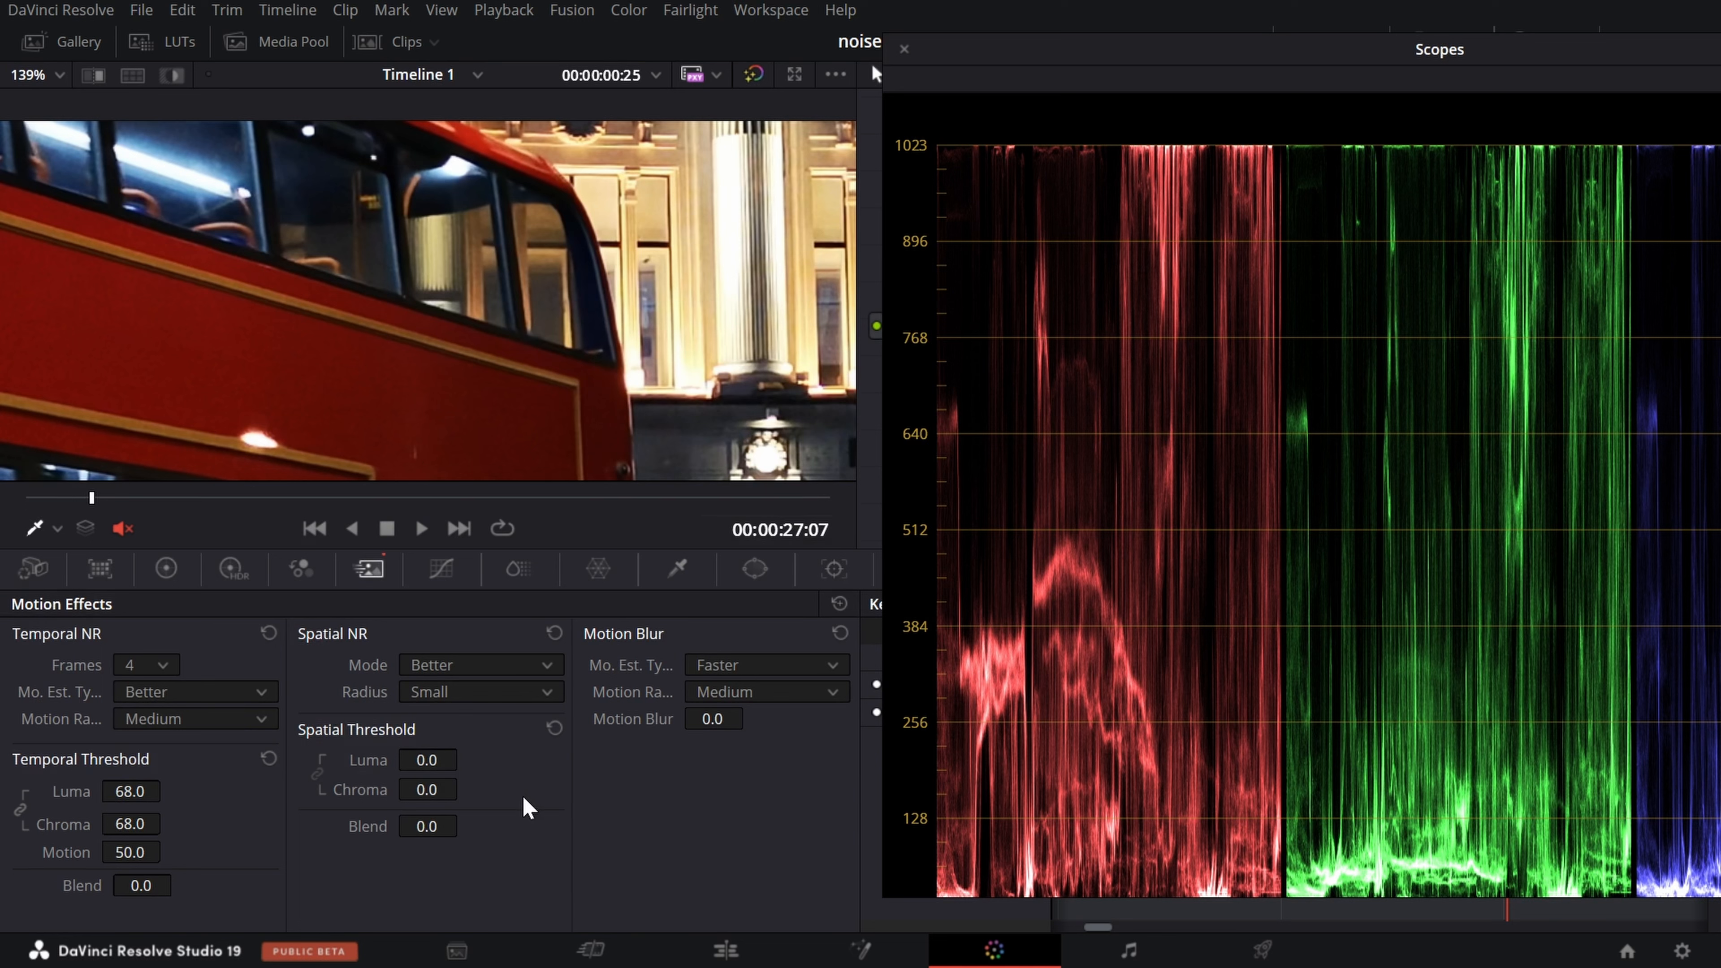
# Try the Enhanced mode for Spatial NR and return to Better.
pyautogui.click(476, 664)
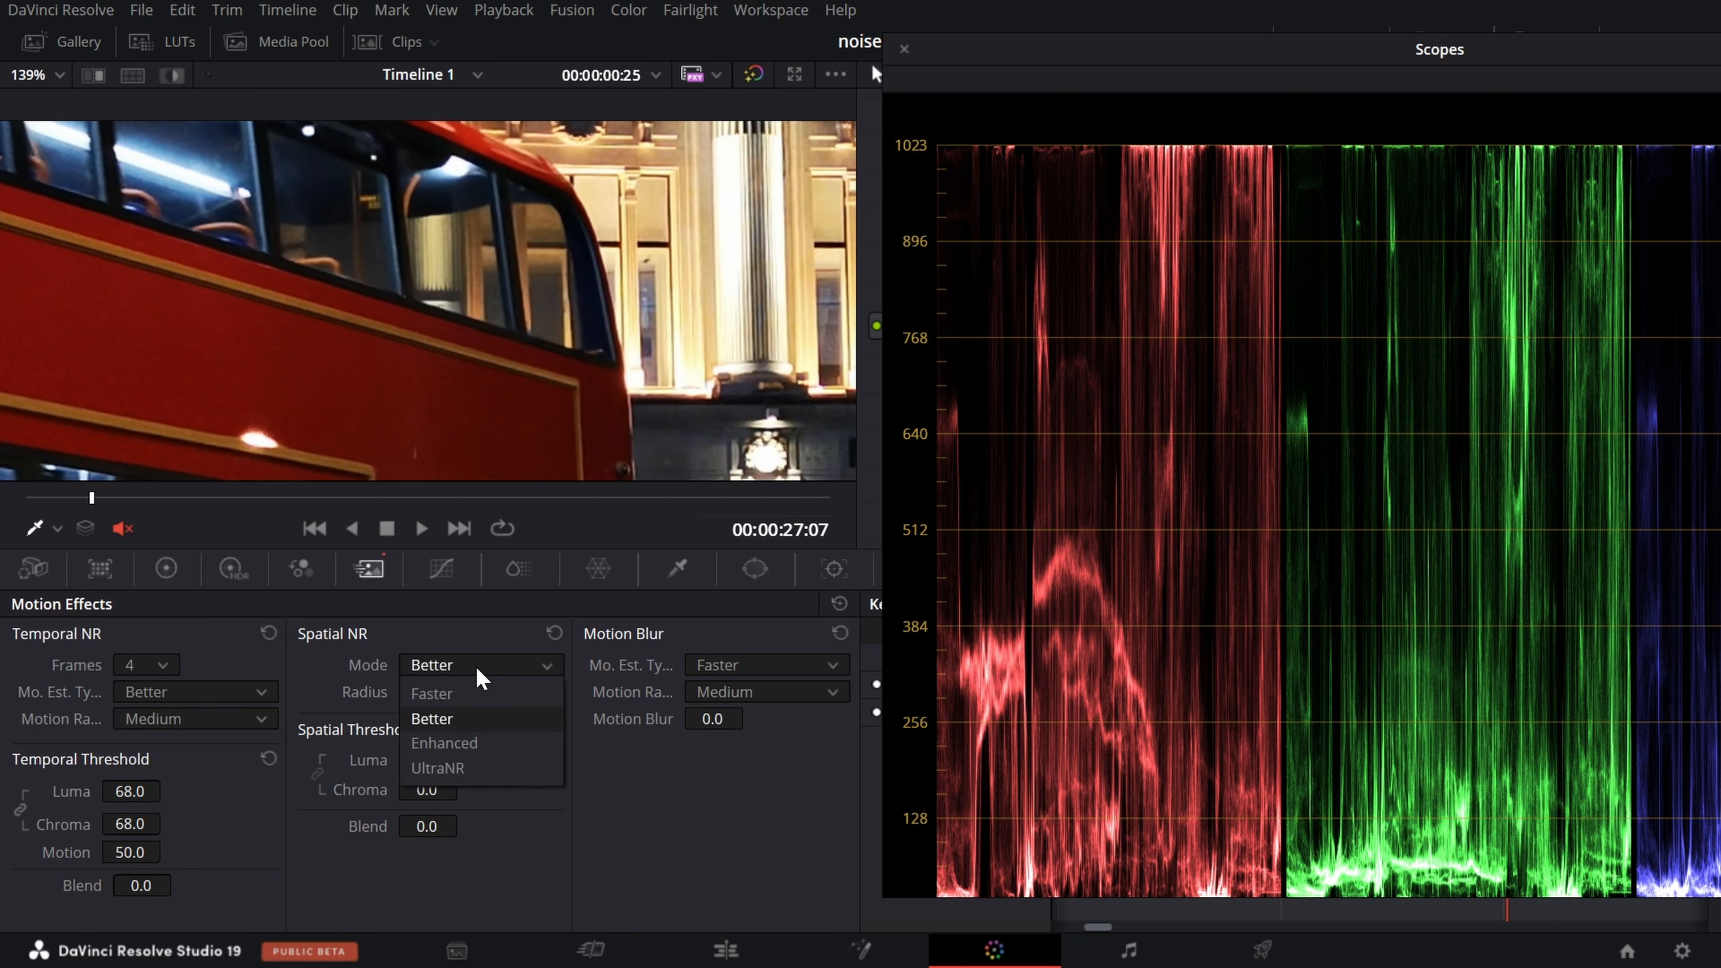
pyautogui.click(483, 745)
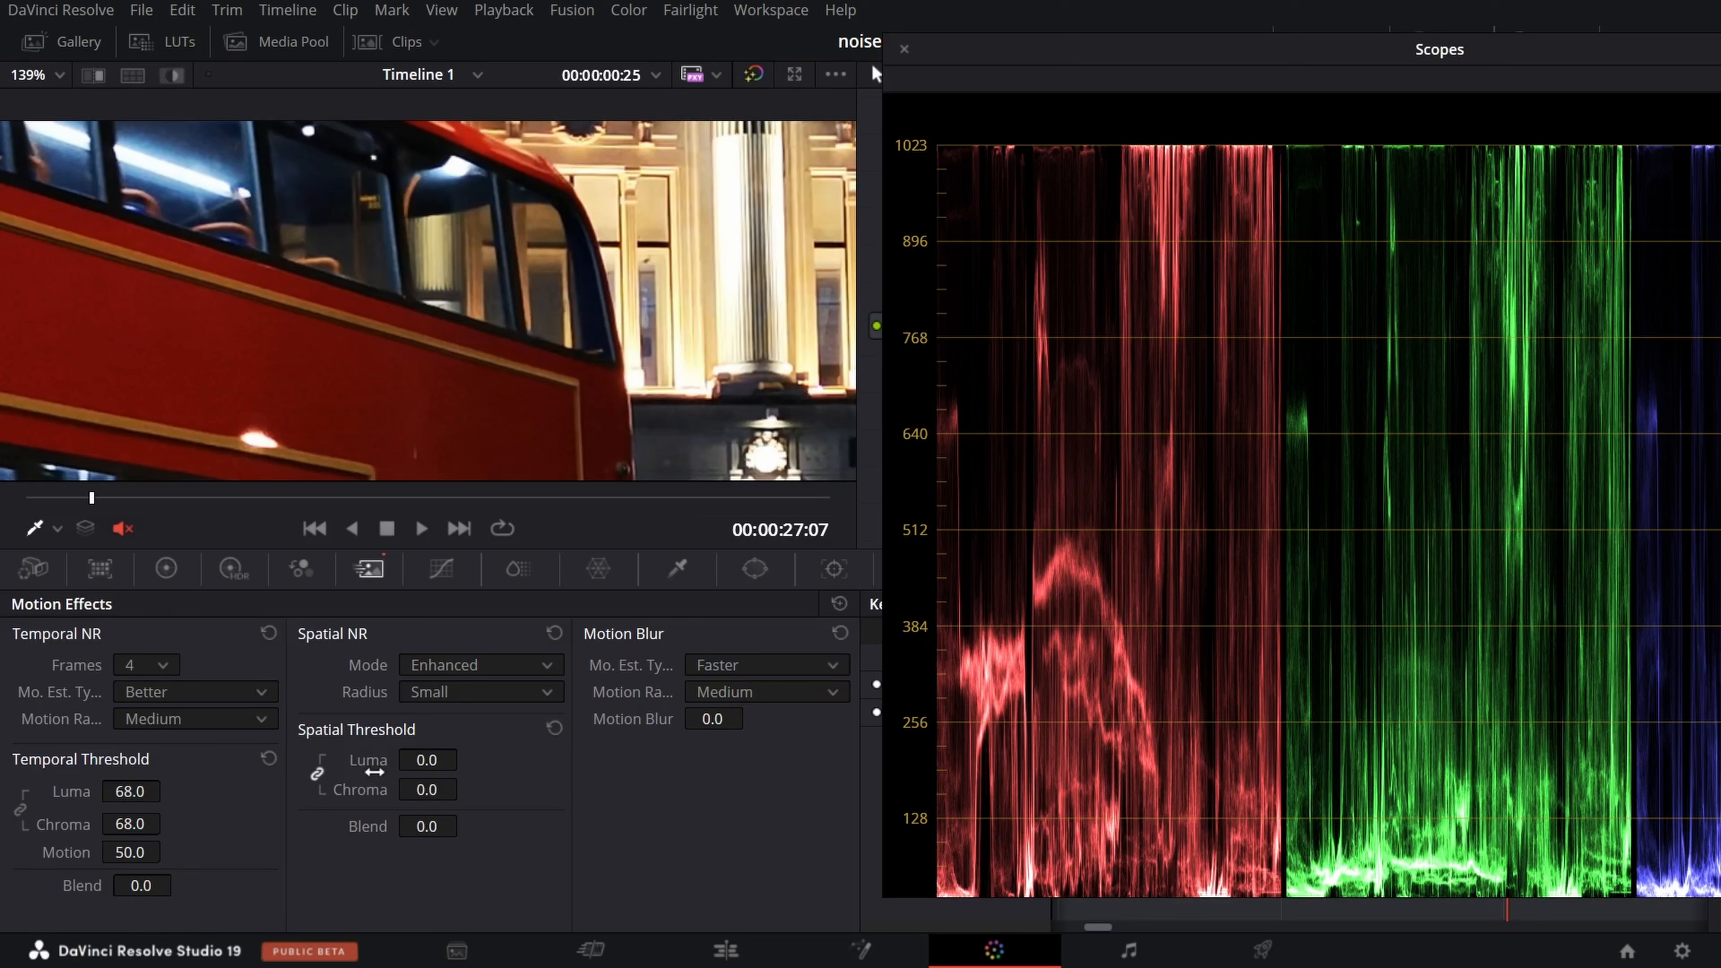
pyautogui.click(473, 665)
pyautogui.click(480, 720)
# Try linked spatial luma and chroma thresholds of 98.6 and reset them to 0.
pyautogui.moveTo(423, 760); pyautogui.dragTo(464, 759)
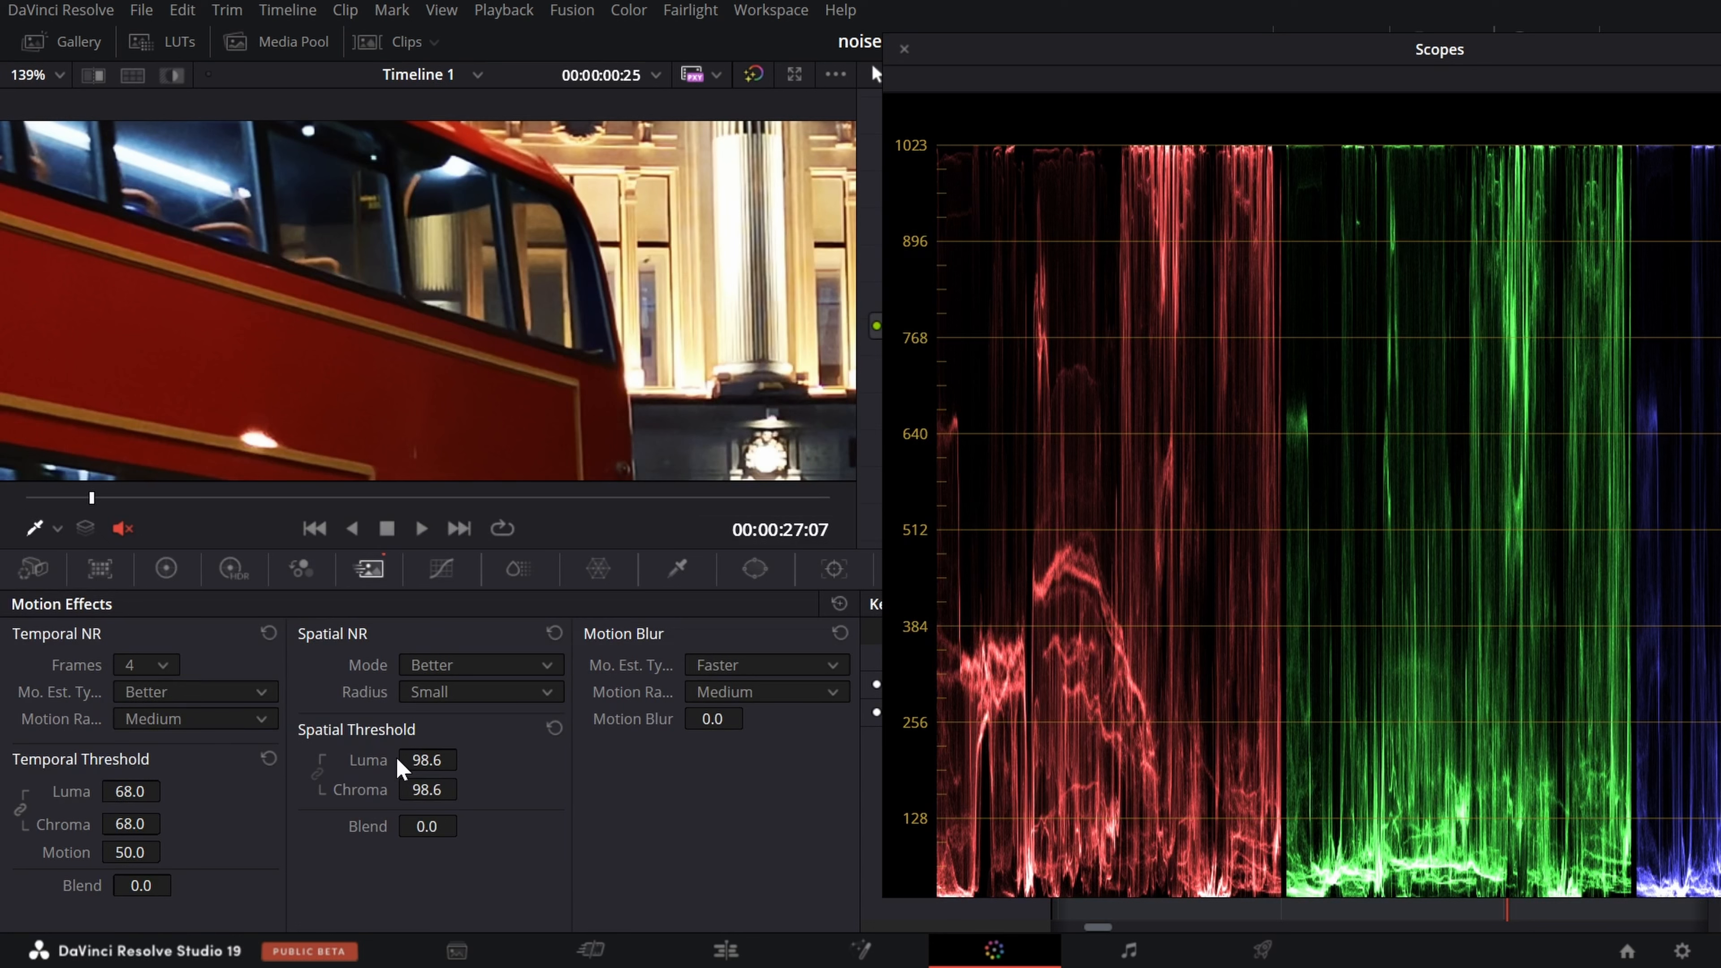
pyautogui.doubleClick(359, 755)
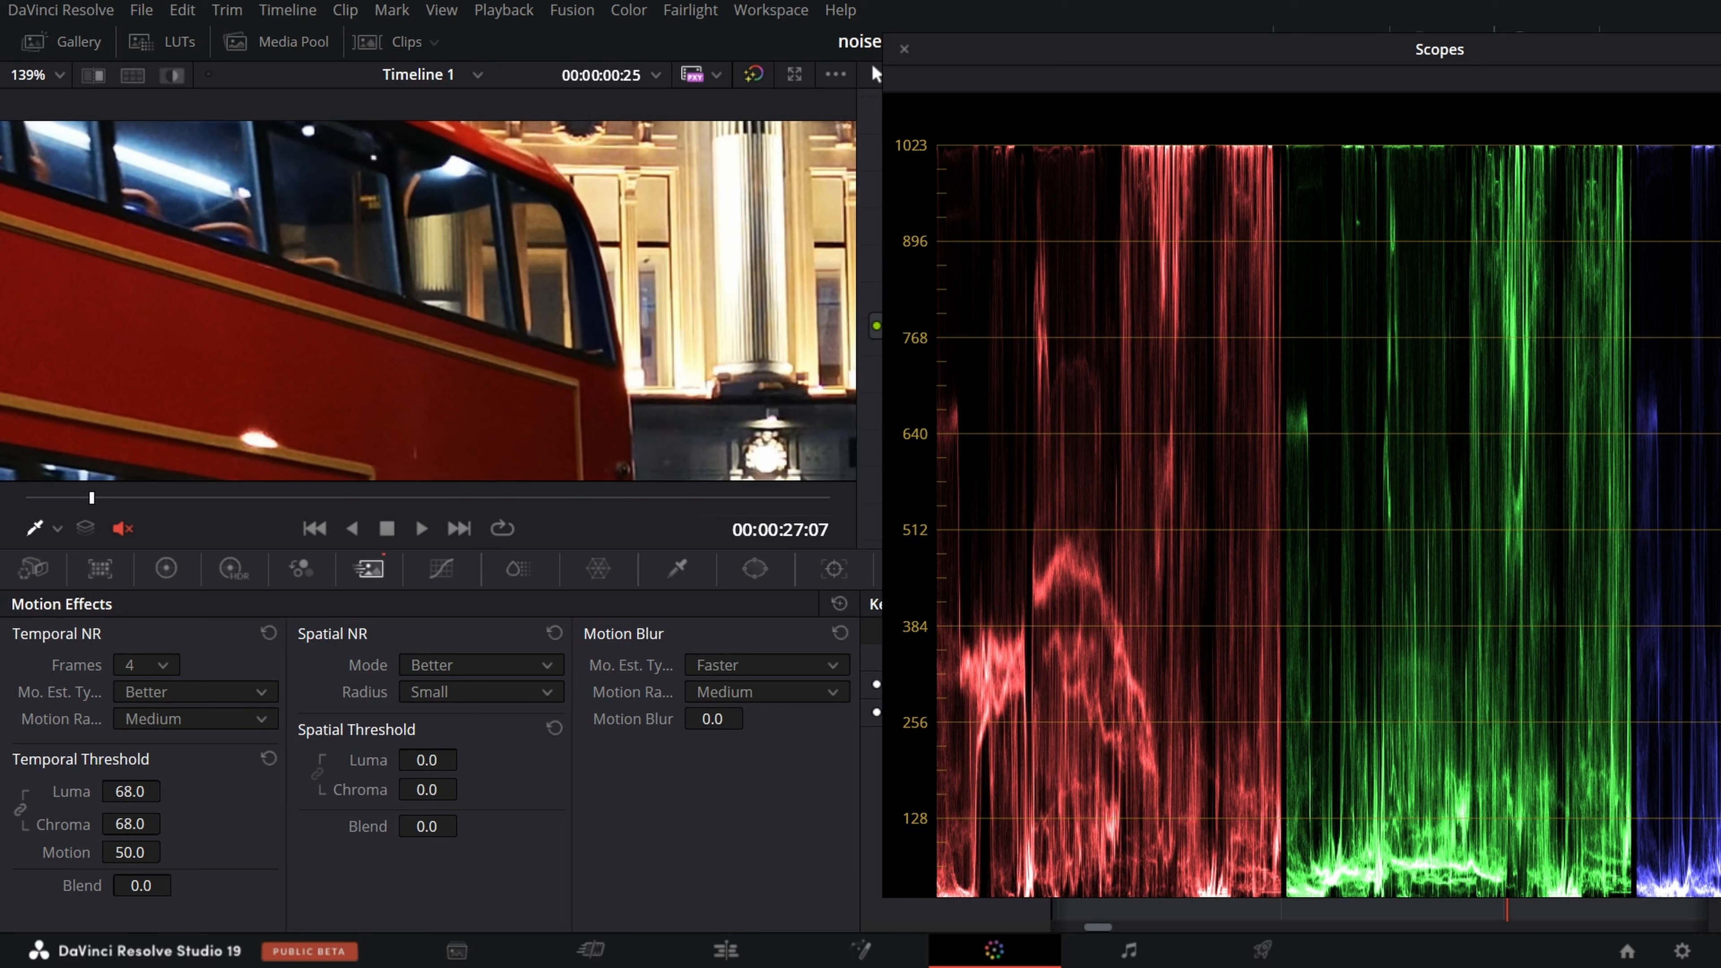
# Switch the Spatial NR mode to Enhanced for comparison and set it back to Better.
pyautogui.moveTo(434, 760); pyautogui.dragTo(460, 800)
pyautogui.click(474, 665)
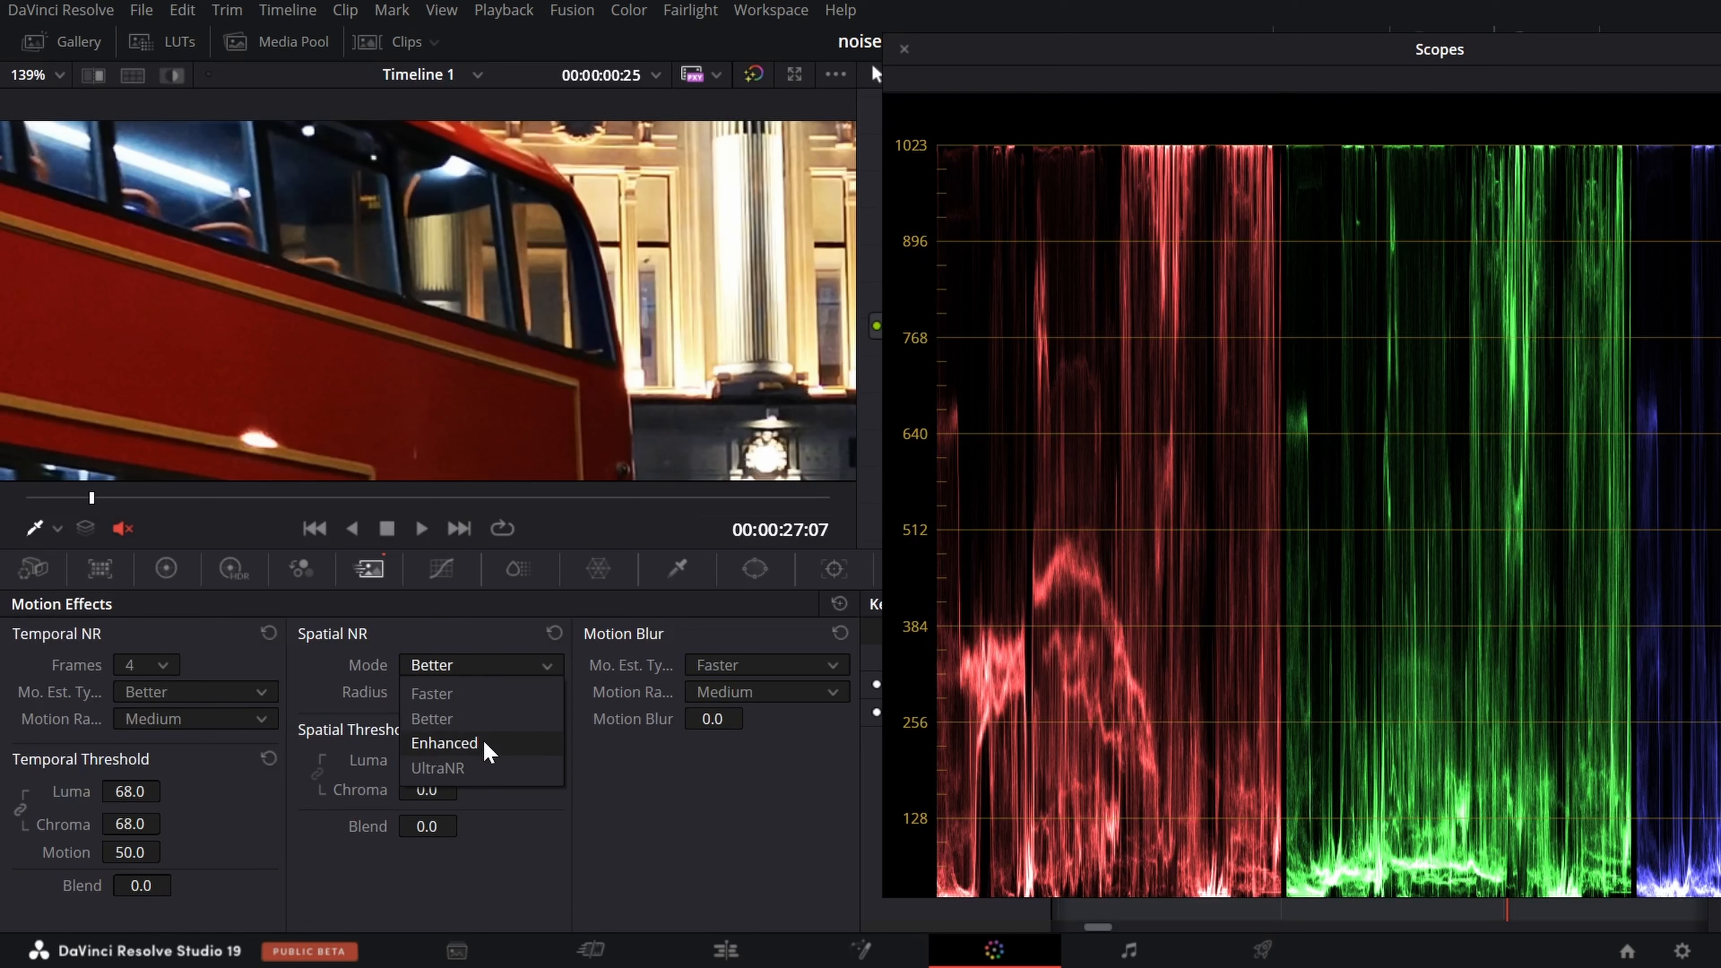
pyautogui.click(482, 740)
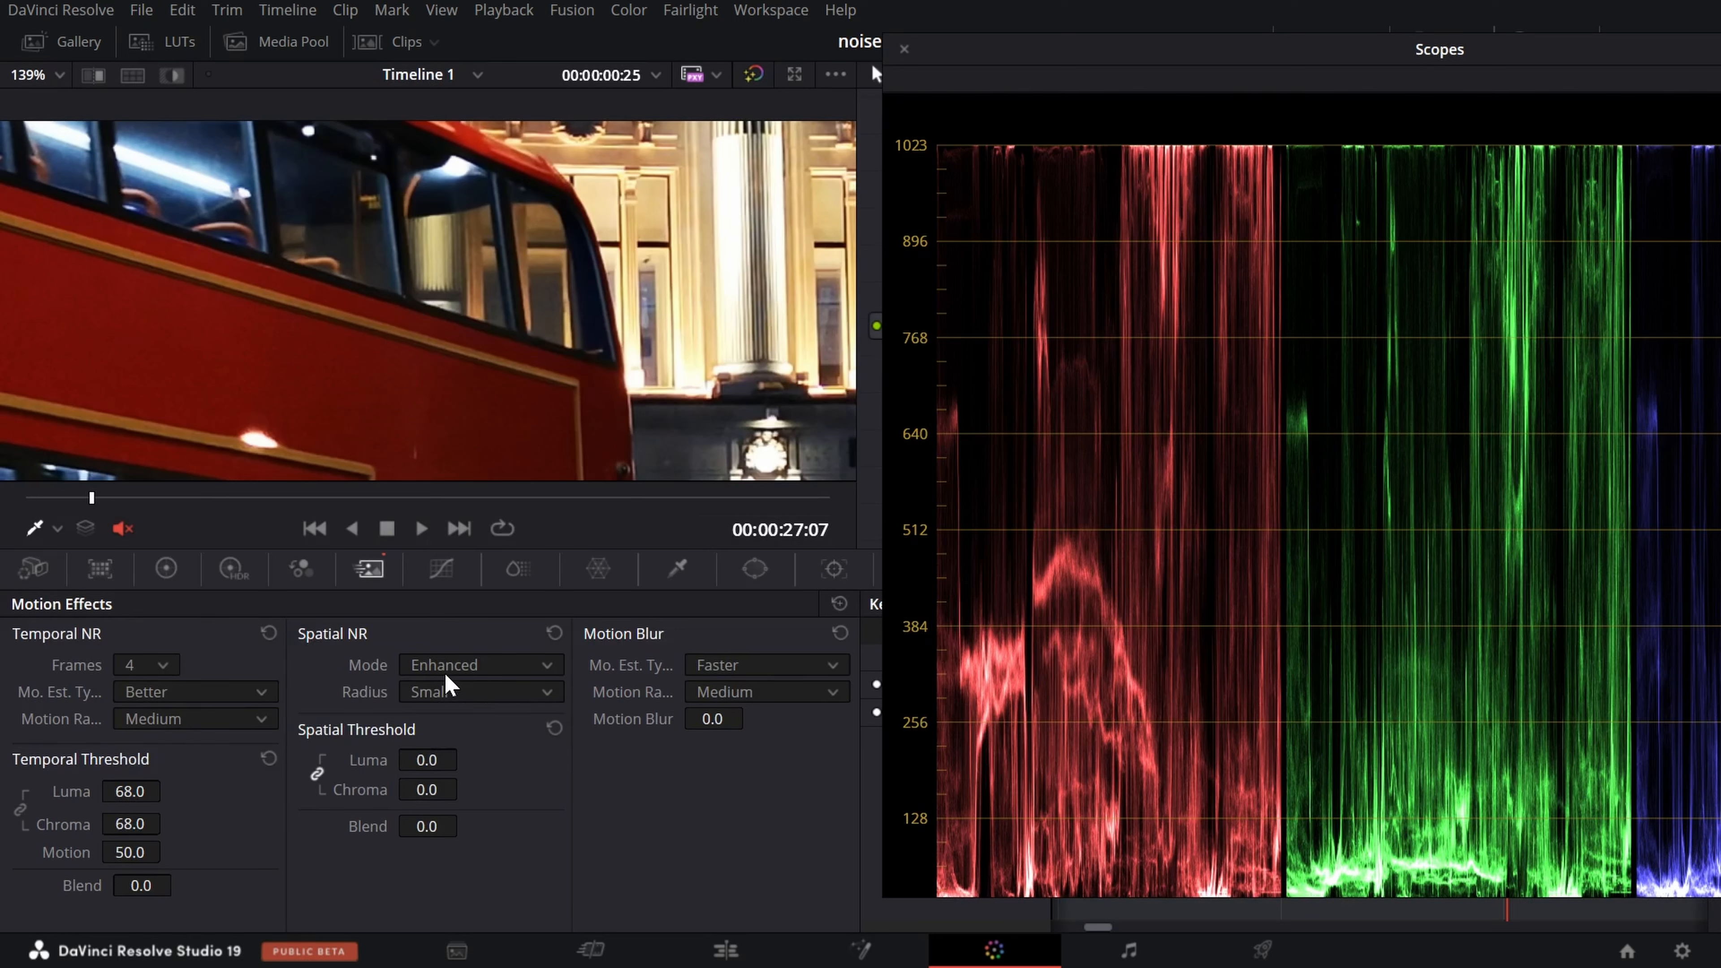
pyautogui.click(466, 667)
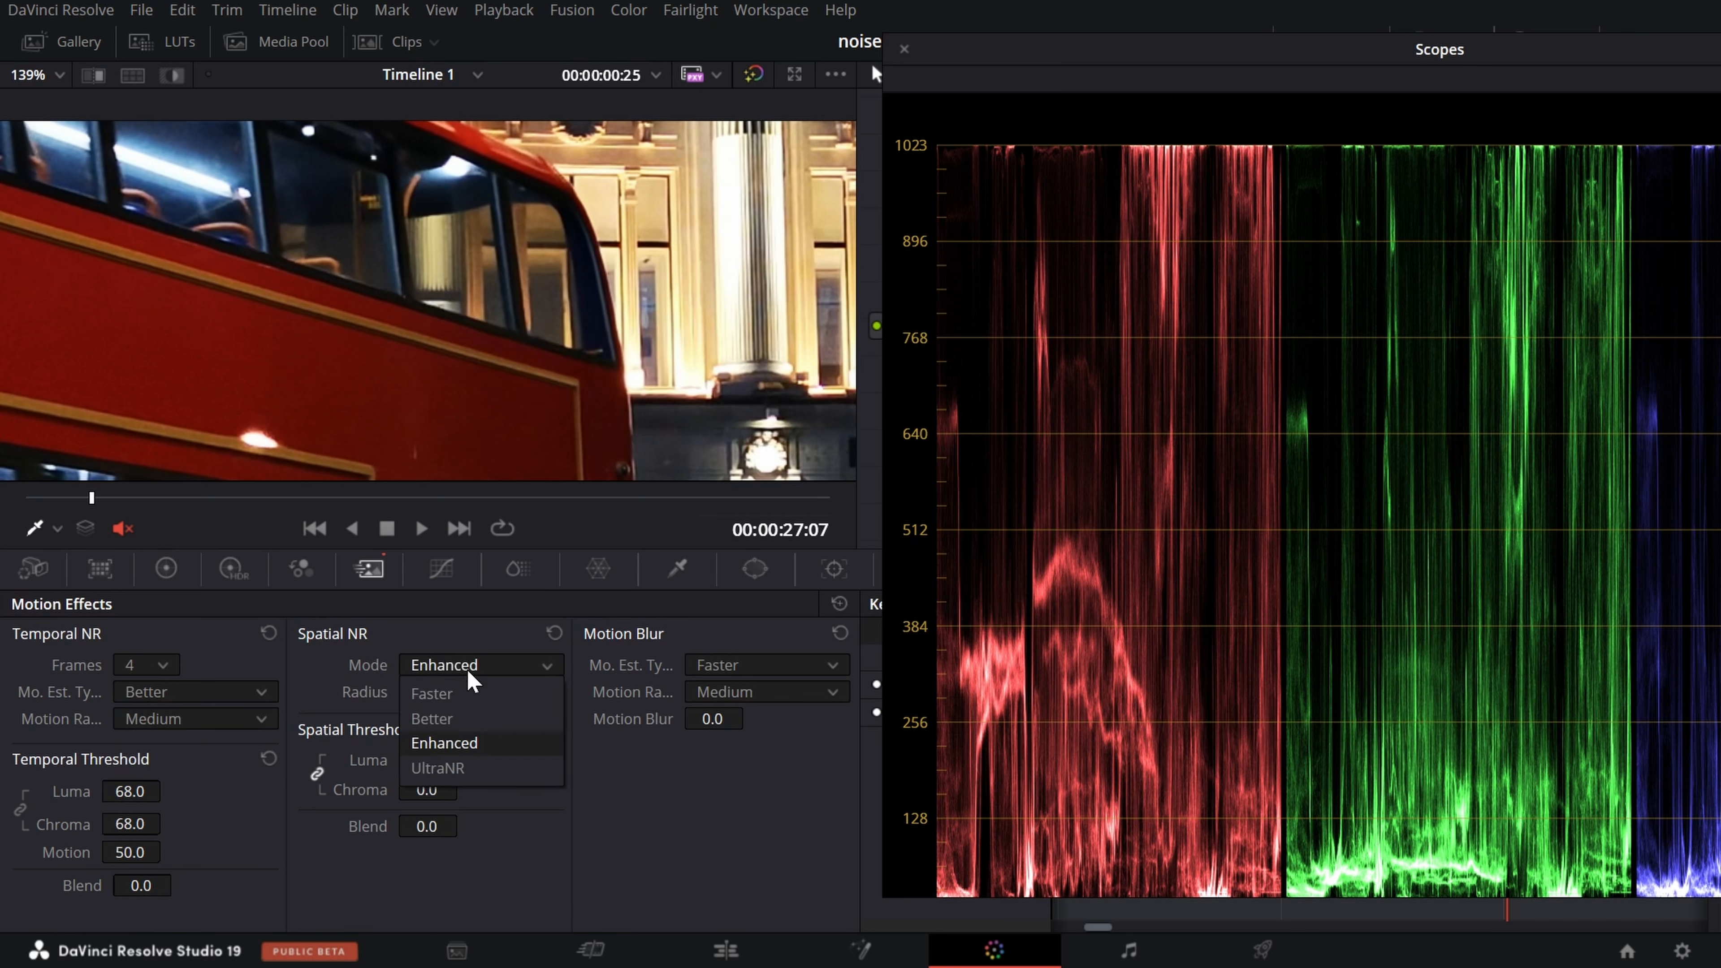
pyautogui.click(412, 710)
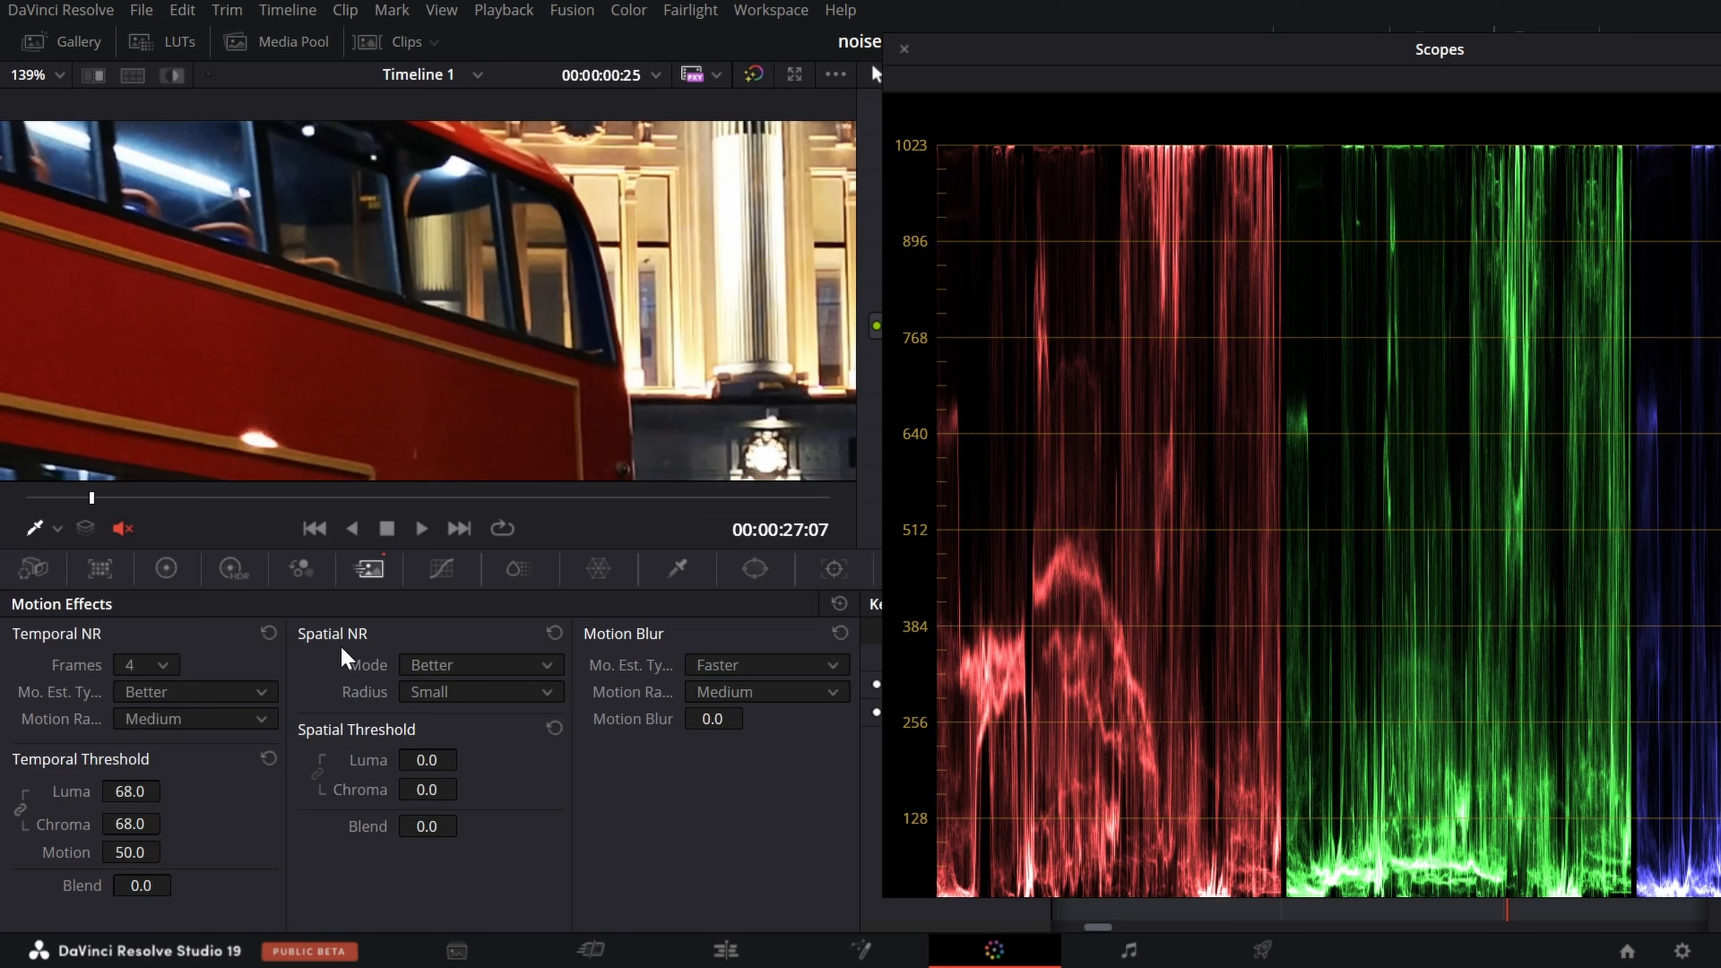
# Look through the Spatial NR radius options and keep Small.
pyautogui.click(522, 691)
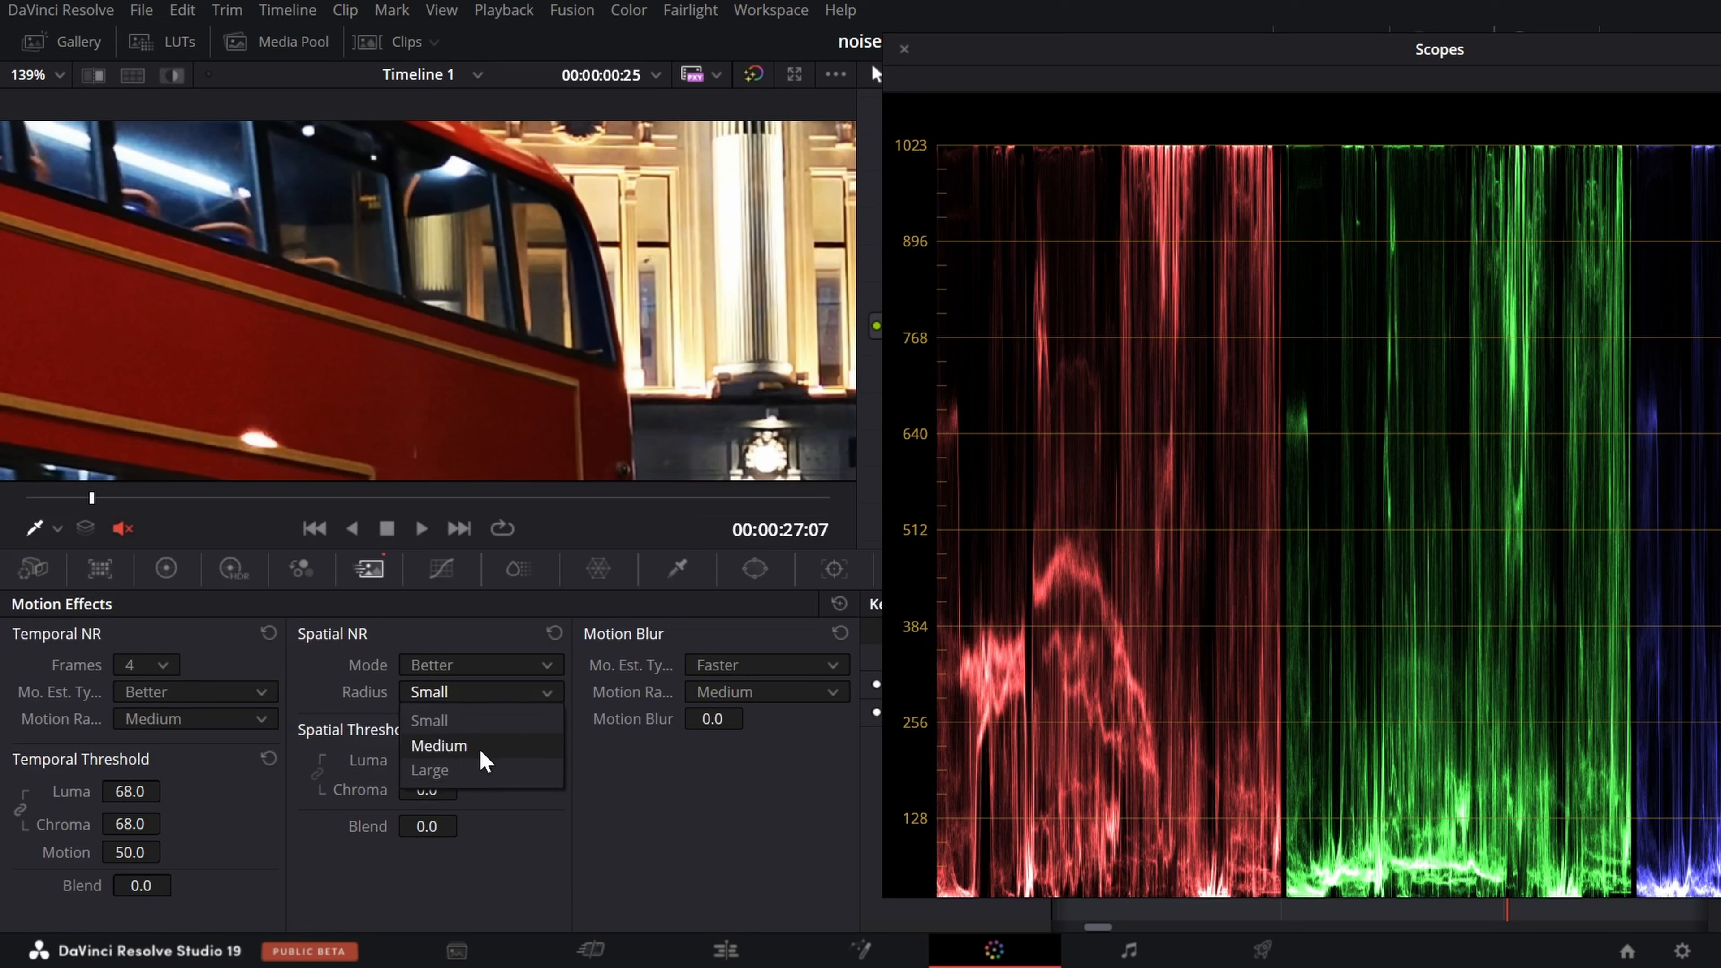
pyautogui.click(454, 721)
pyautogui.click(474, 693)
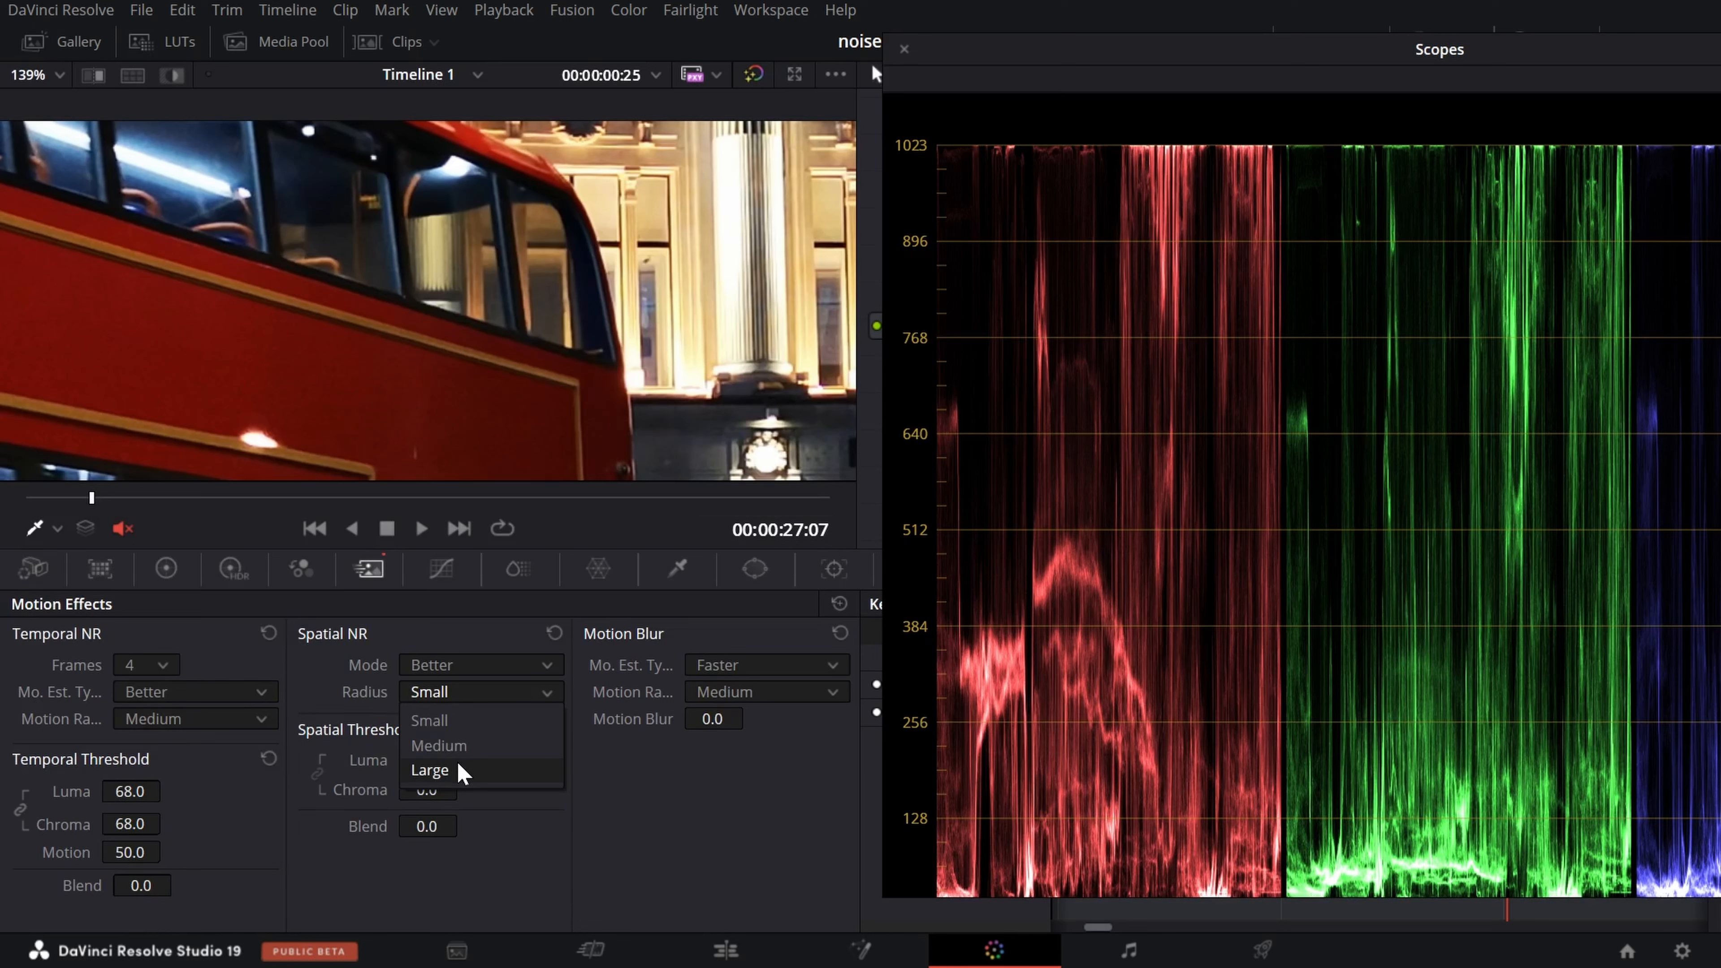
pyautogui.click(431, 718)
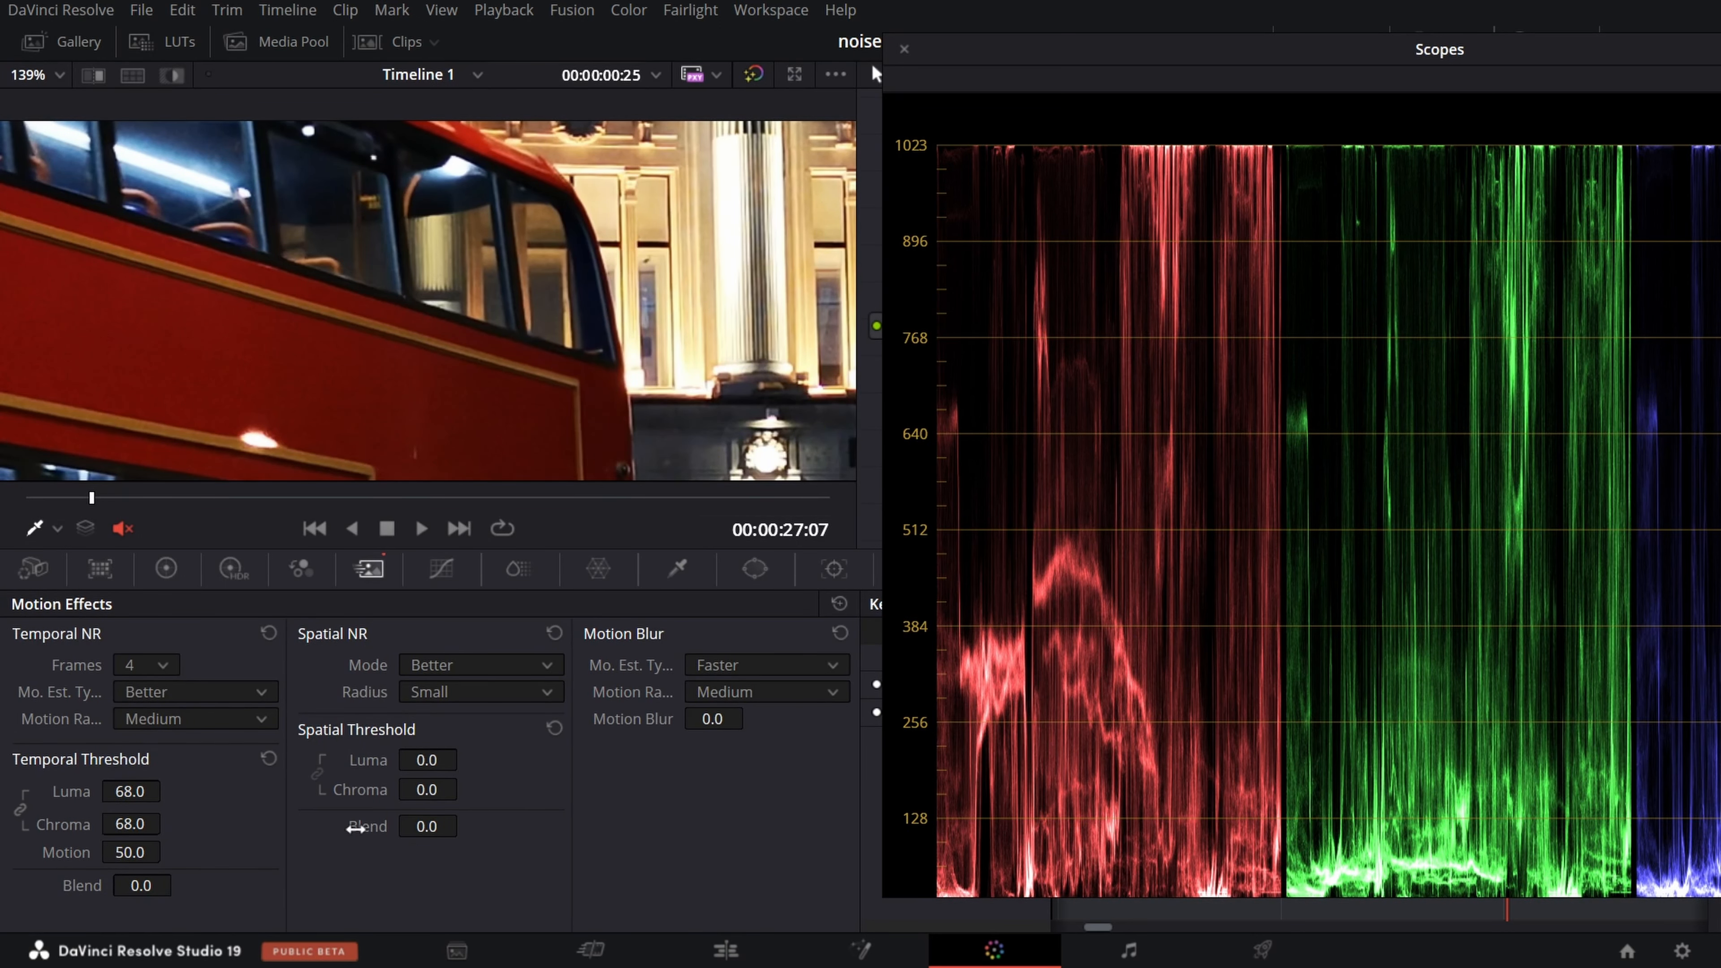
# Close the enlarged Scopes window and open the last bus clip at 00:00:52:46 on the Color page.
pyautogui.scroll(-3, 173, 312)
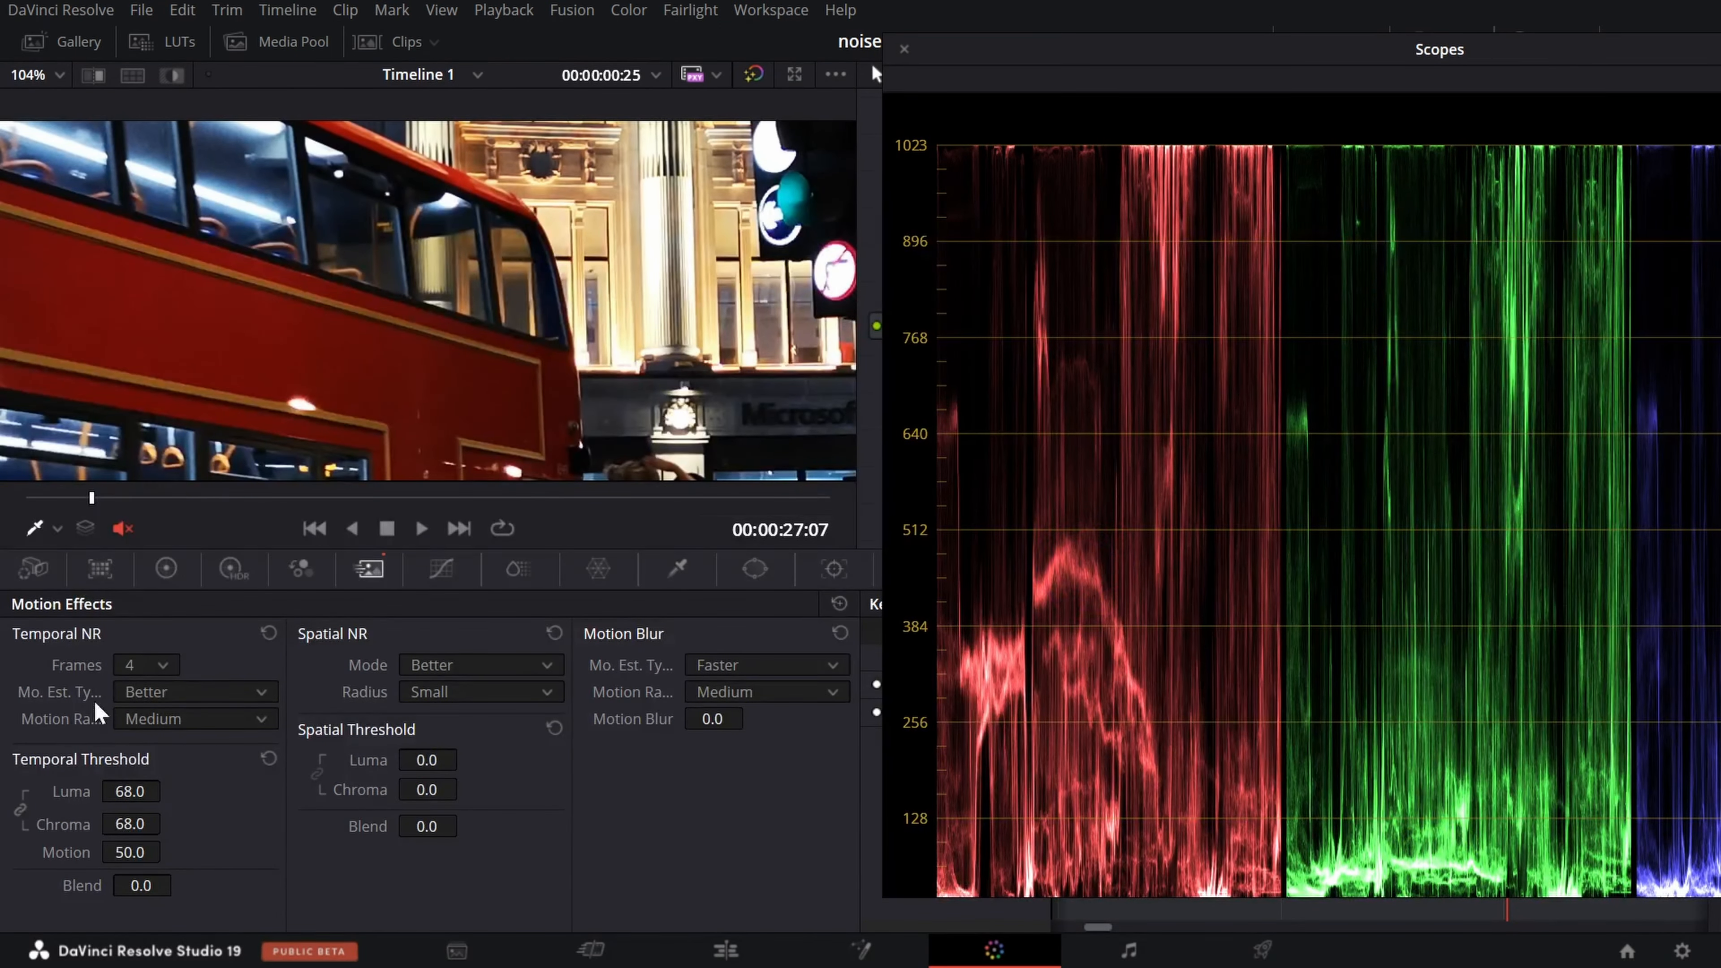
pyautogui.click(904, 49)
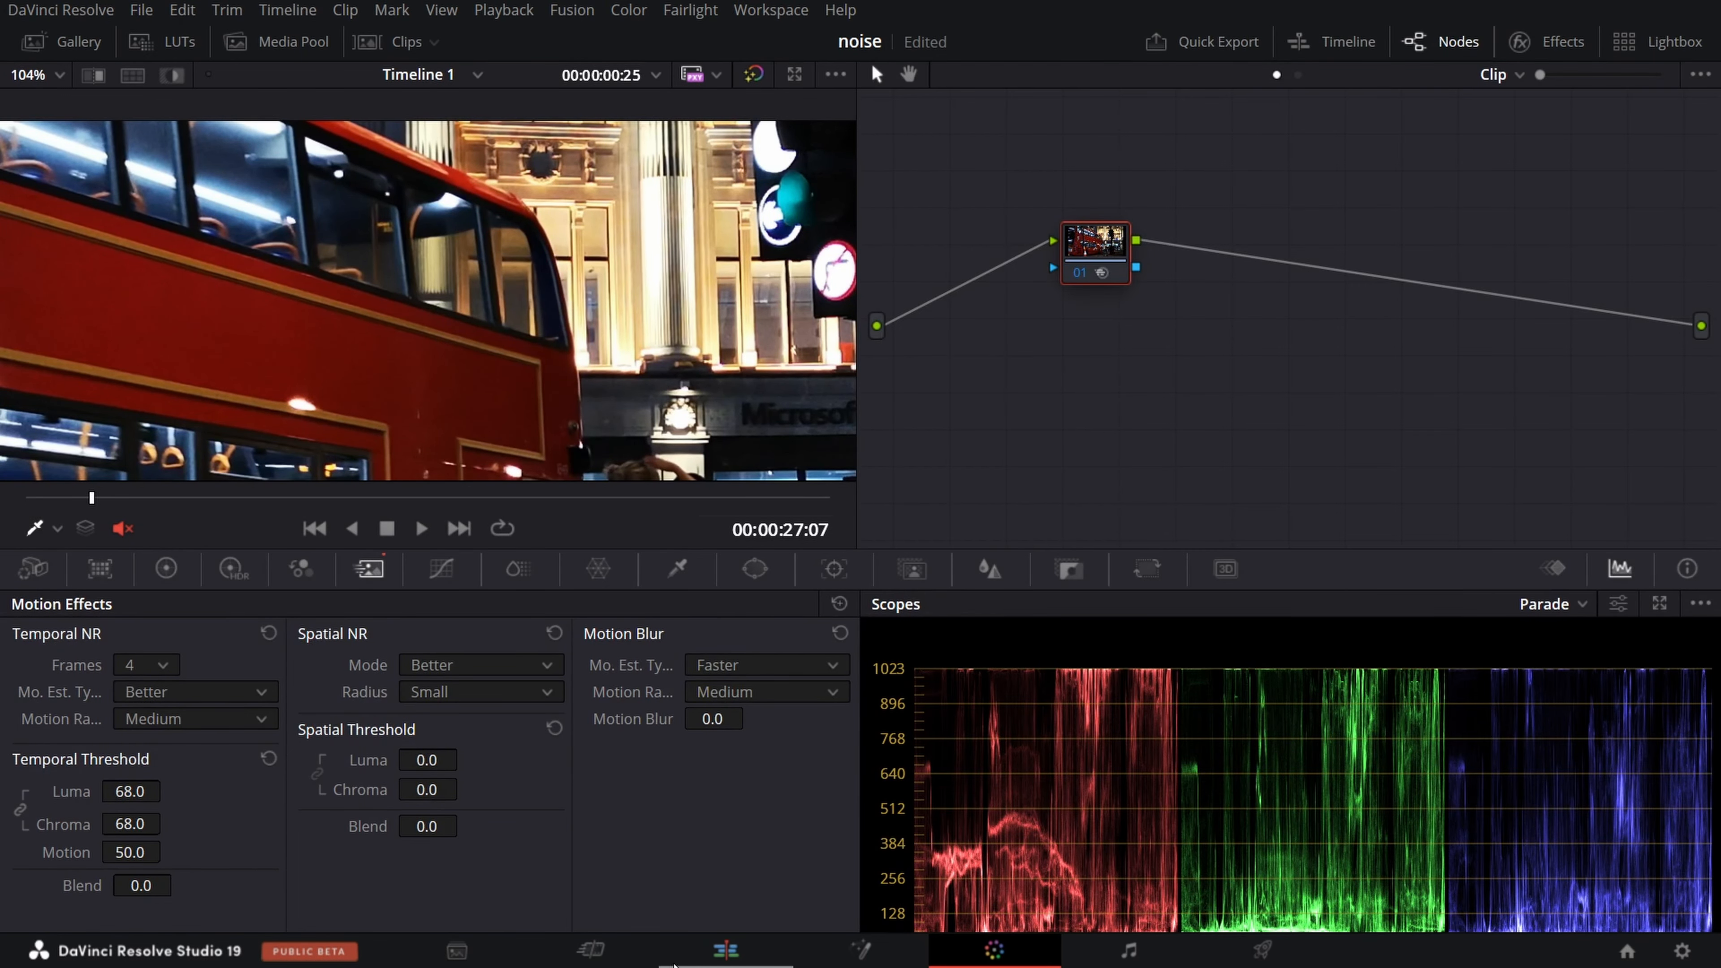
pyautogui.click(591, 949)
pyautogui.click(1129, 893)
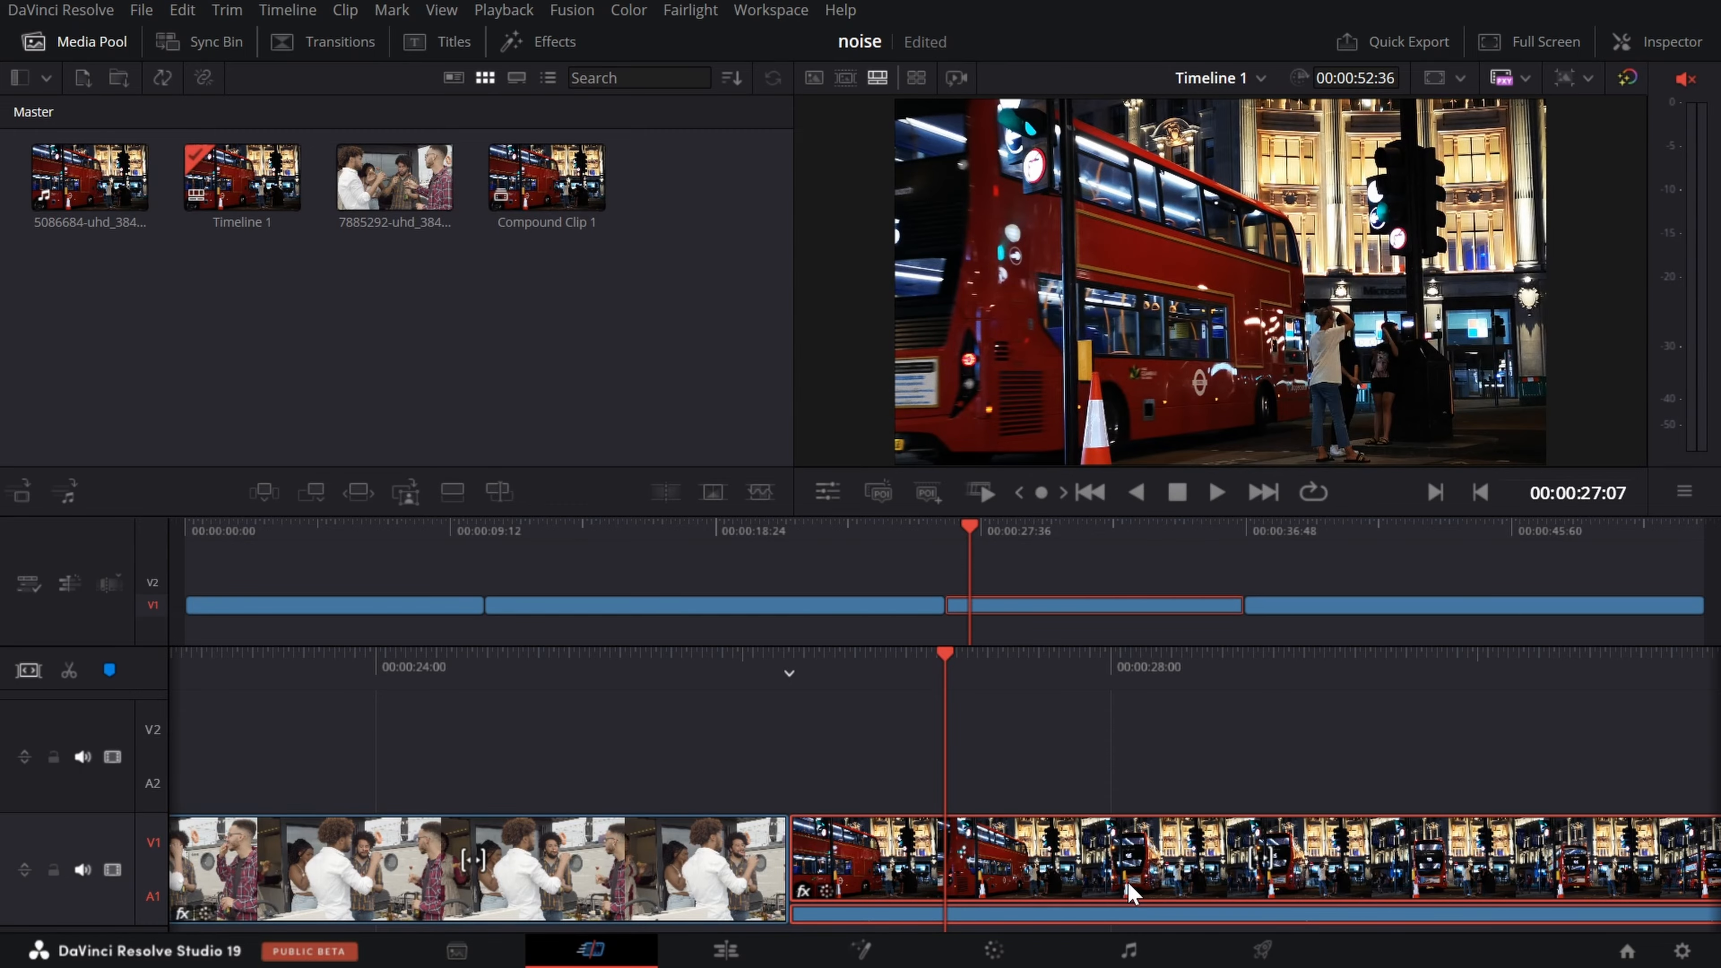
pyautogui.moveTo(1129, 885); pyautogui.dragTo(873, 840)
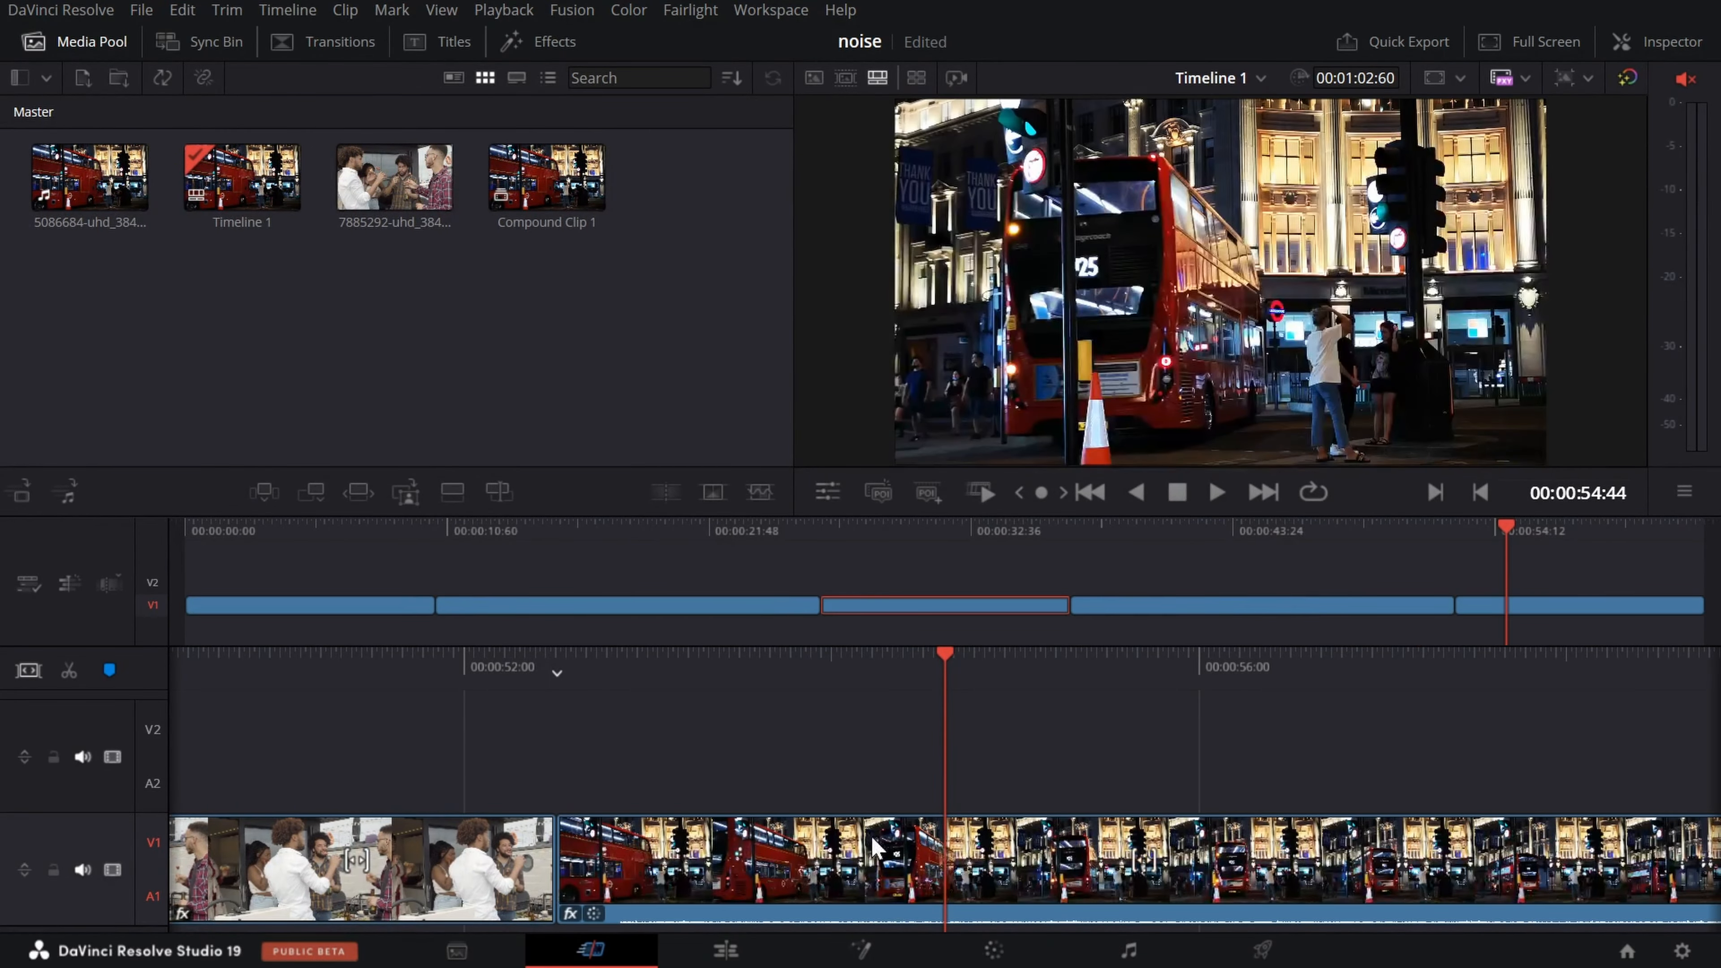
pyautogui.click(938, 943)
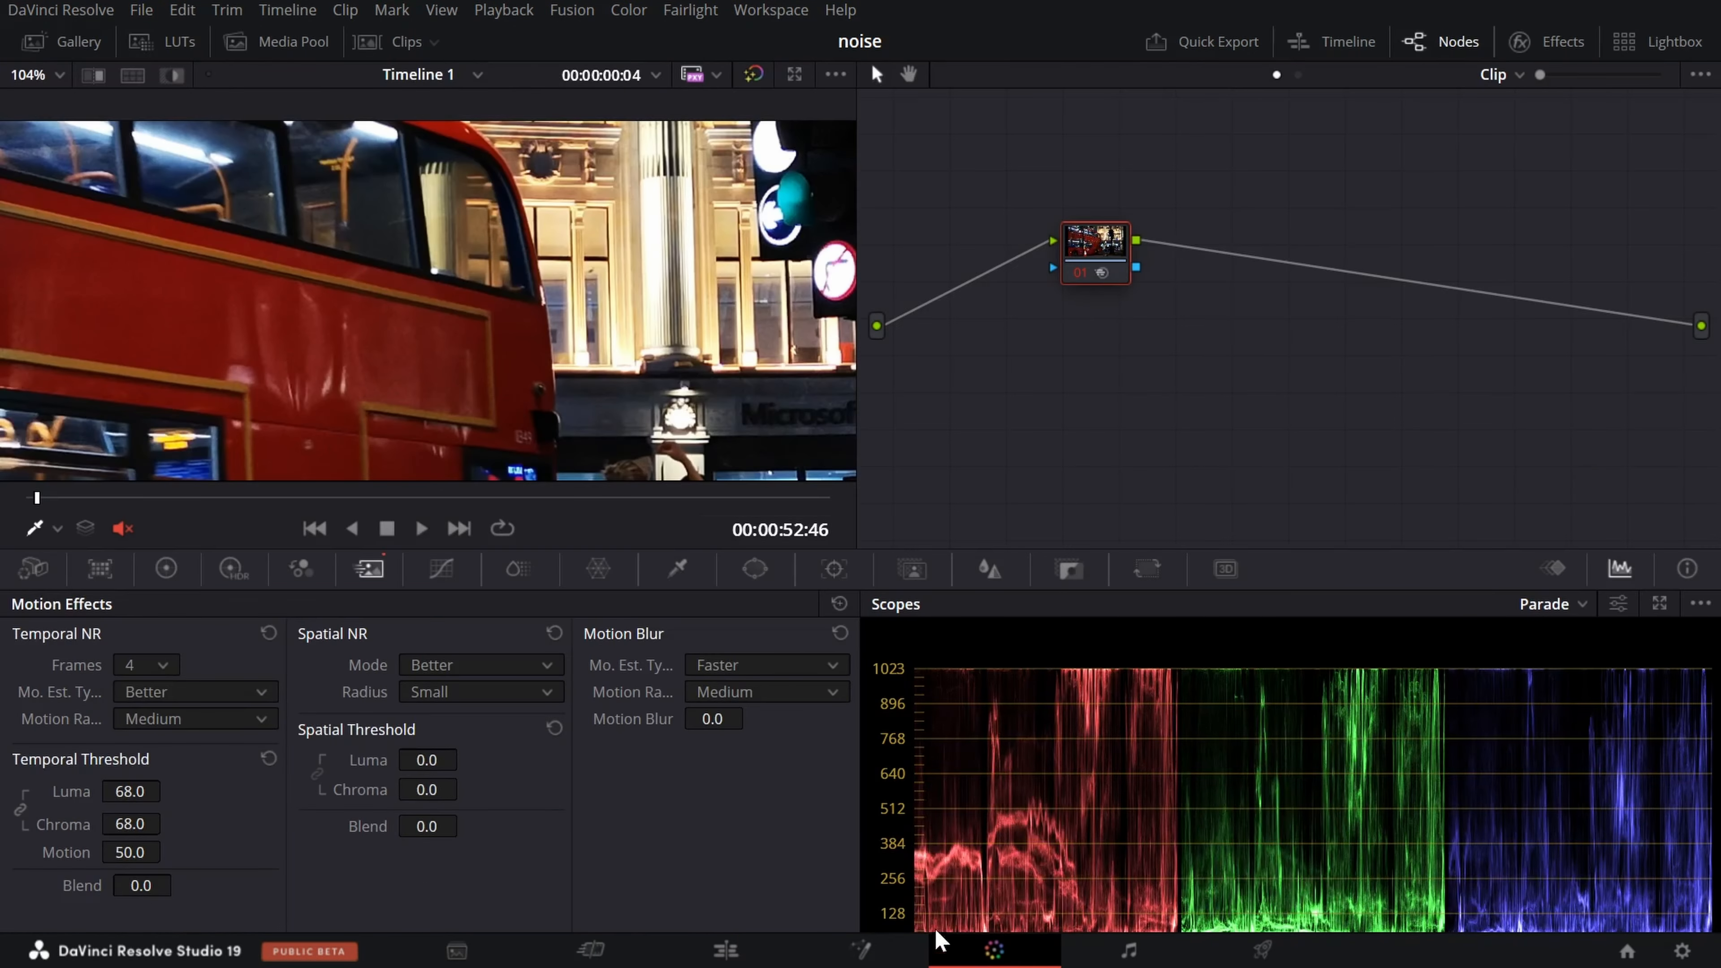
# Reset the node's grade and set Spatial NR to Enhanced mode with a Large radius.
pyautogui.rightClick(1109, 245)
pyautogui.click(1143, 261)
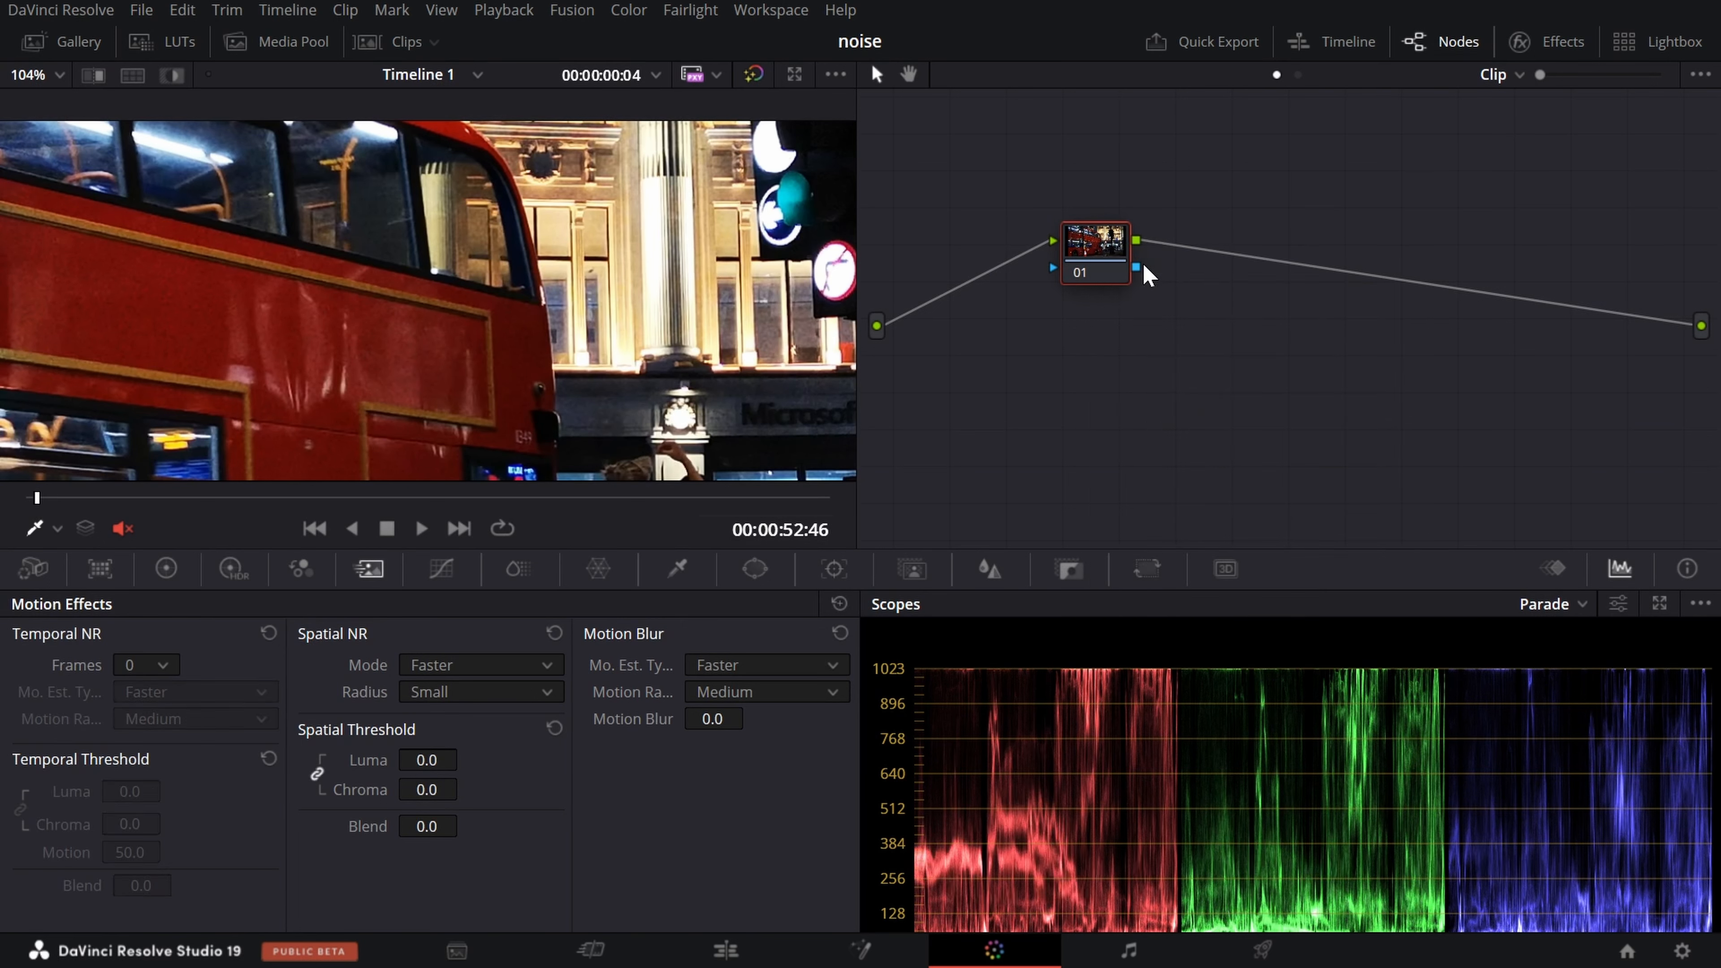
pyautogui.click(519, 668)
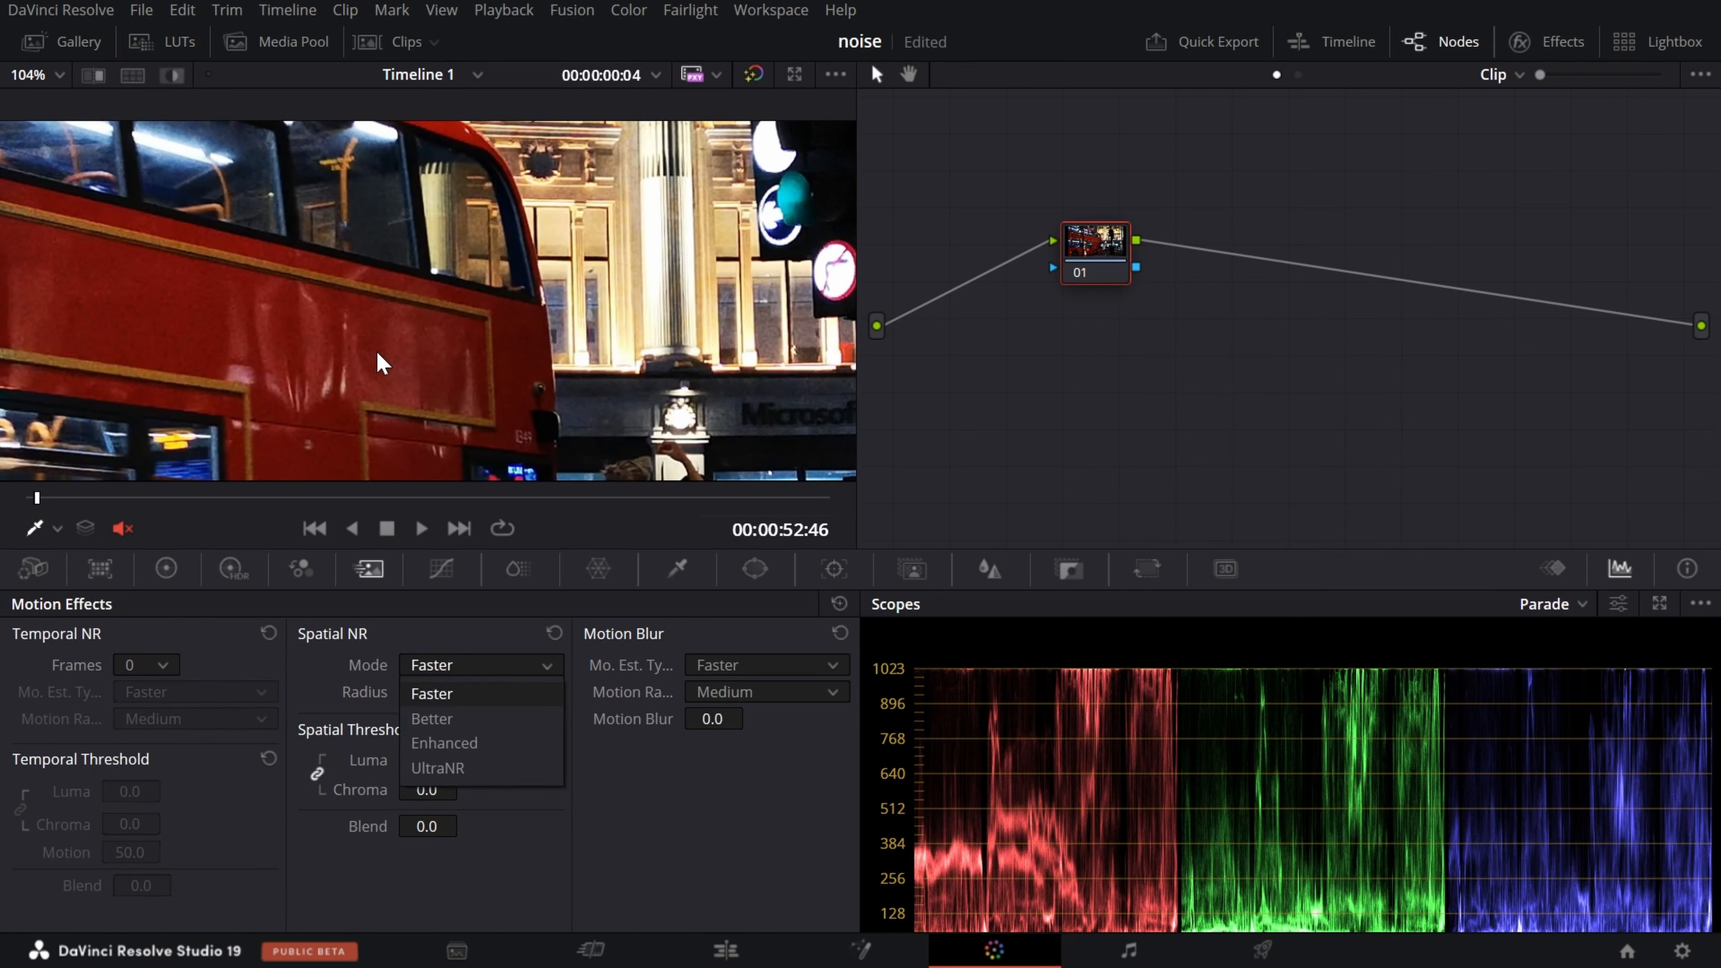
pyautogui.click(471, 748)
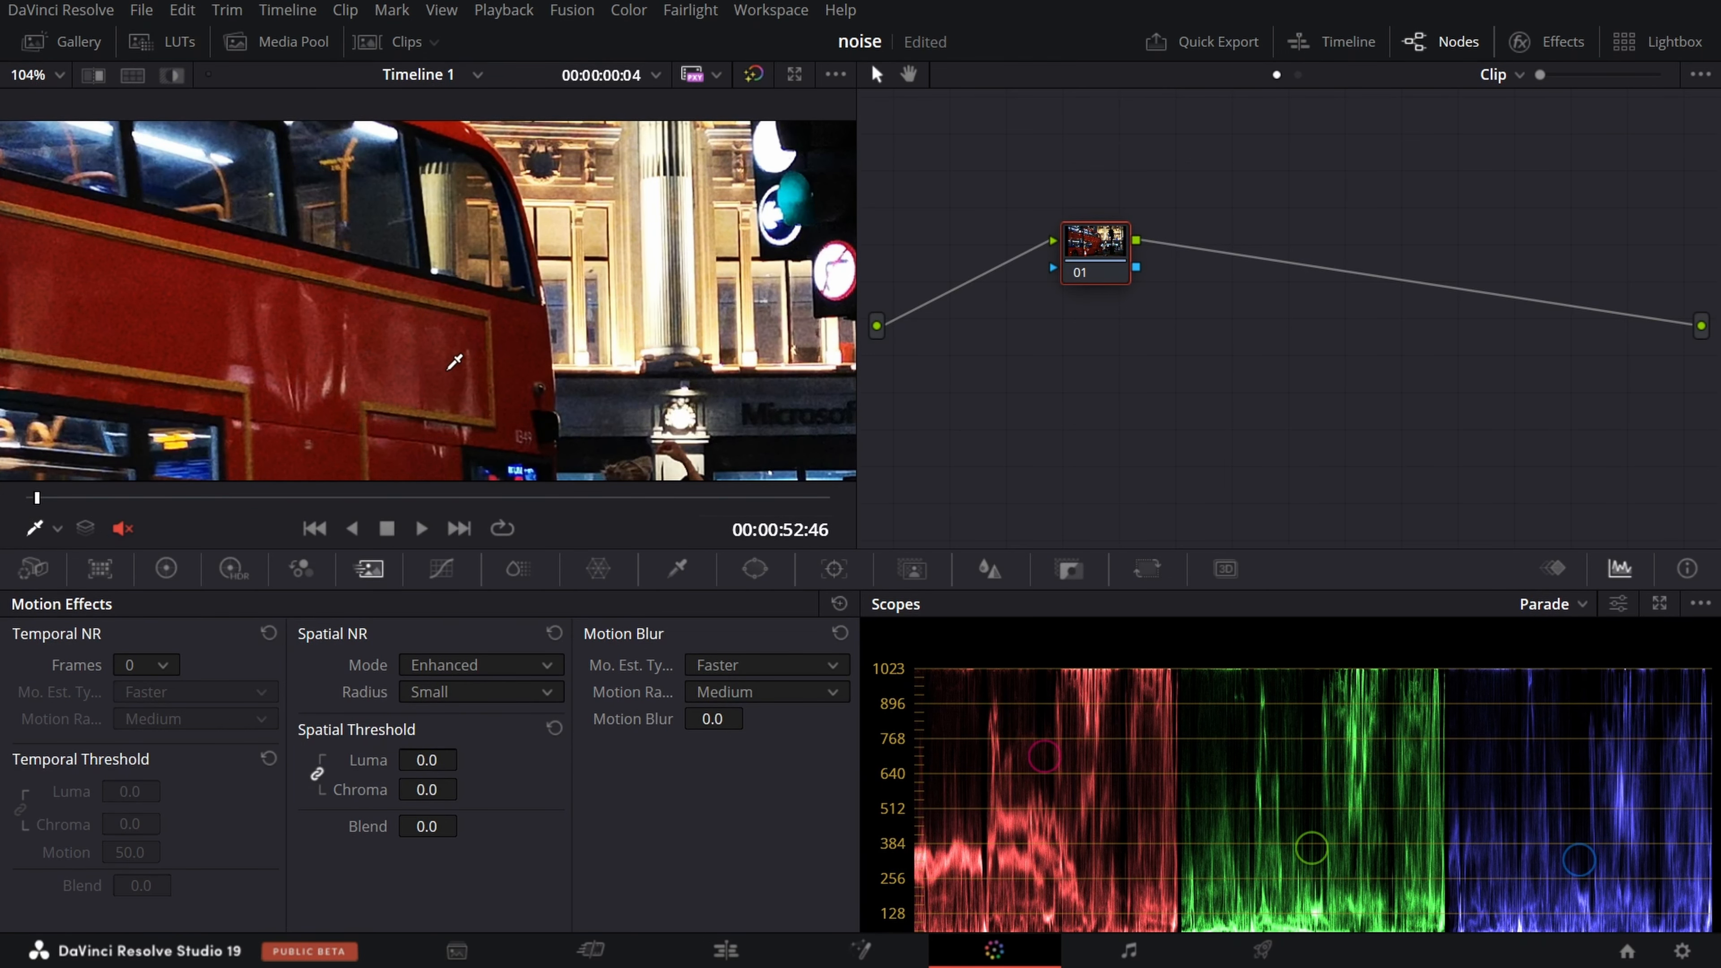
pyautogui.moveTo(324, 362); pyautogui.dragTo(668, 306)
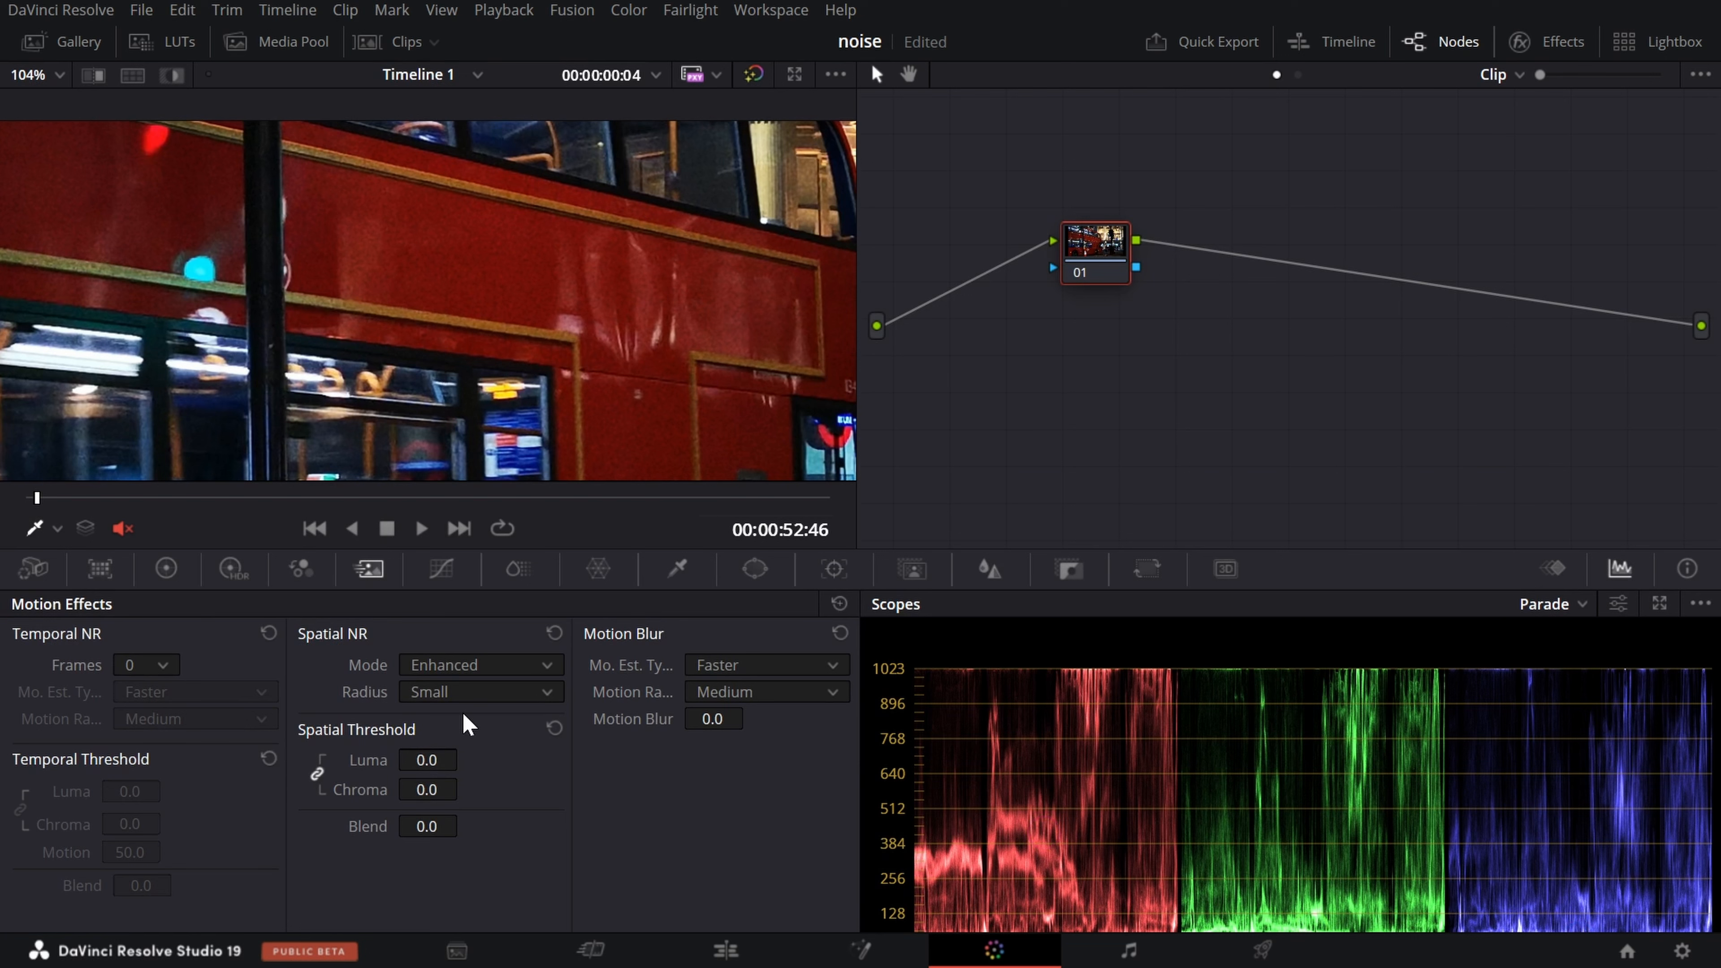
pyautogui.click(474, 692)
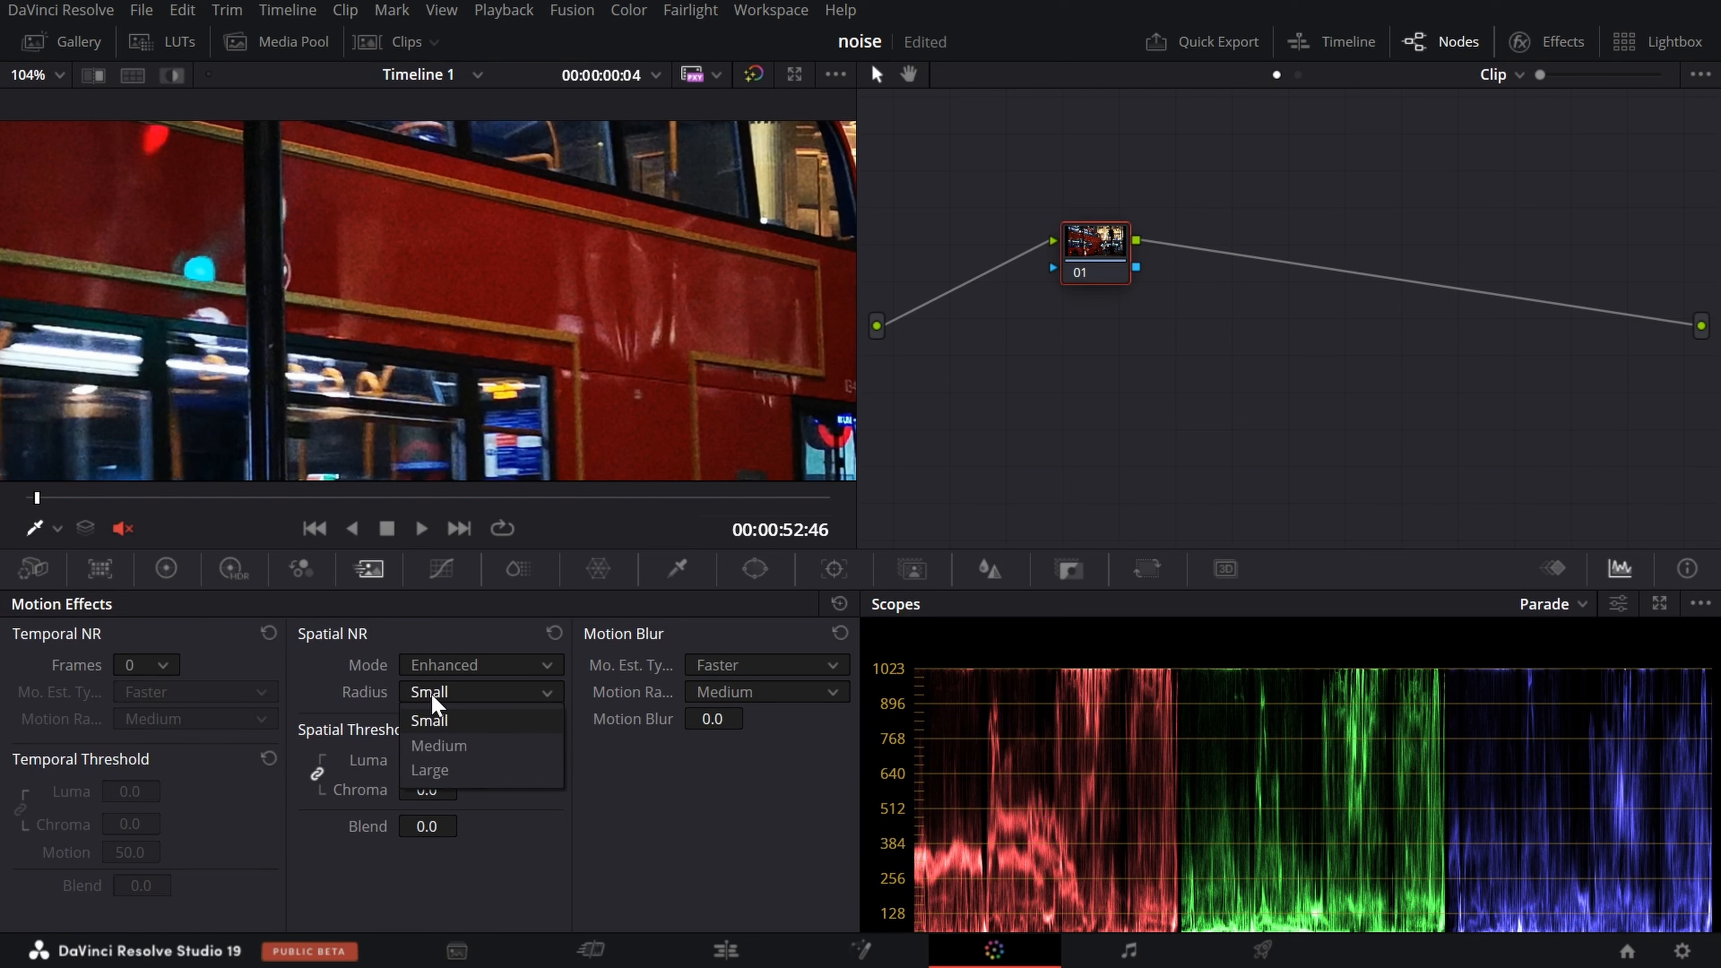
pyautogui.click(448, 771)
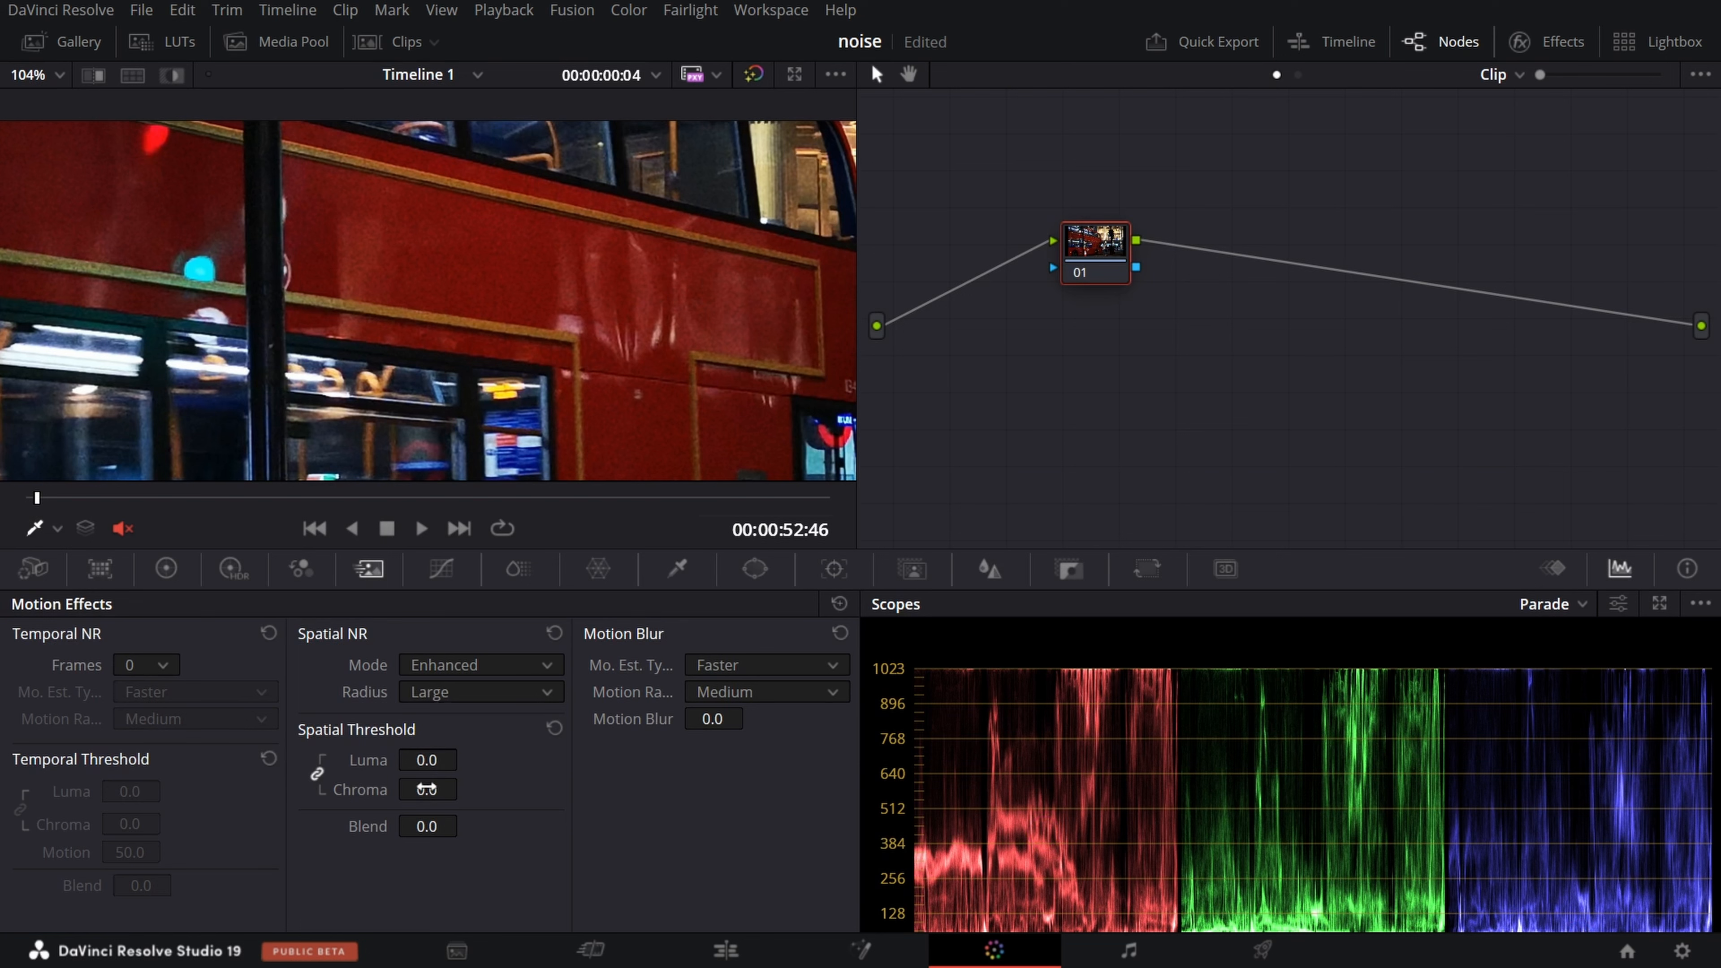
# Raise the linked spatial luma and chroma thresholds to 100.
pyautogui.scroll(2, 694, 254)
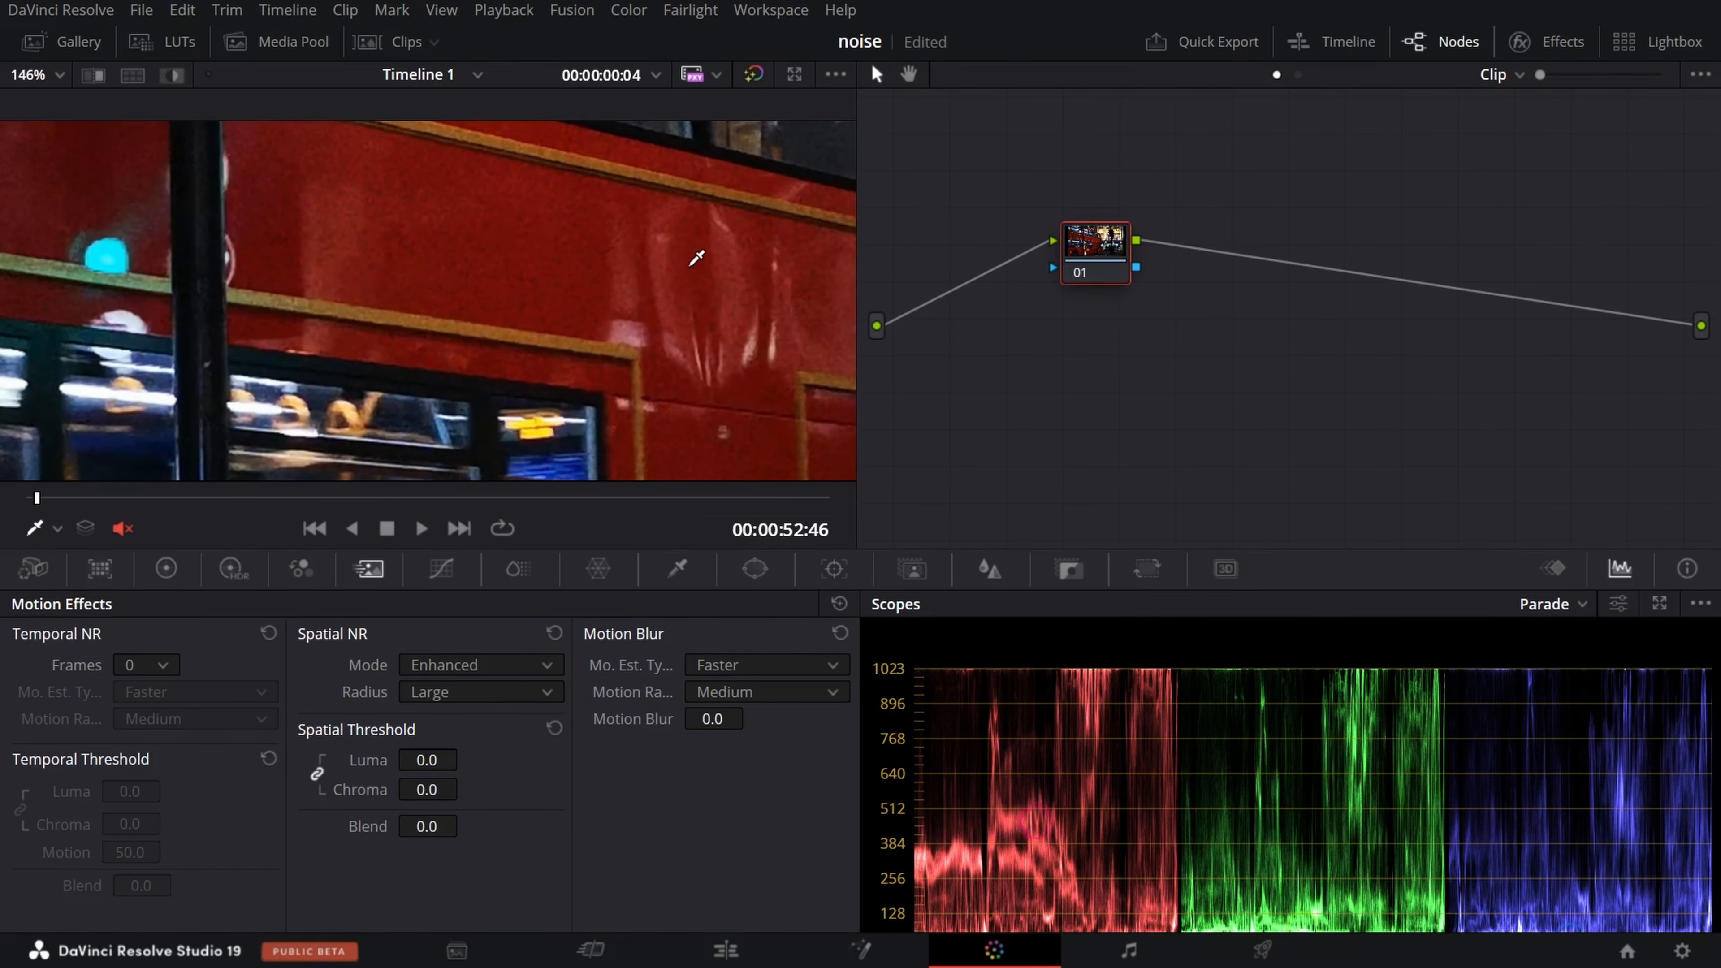
pyautogui.scroll(3, 672, 308)
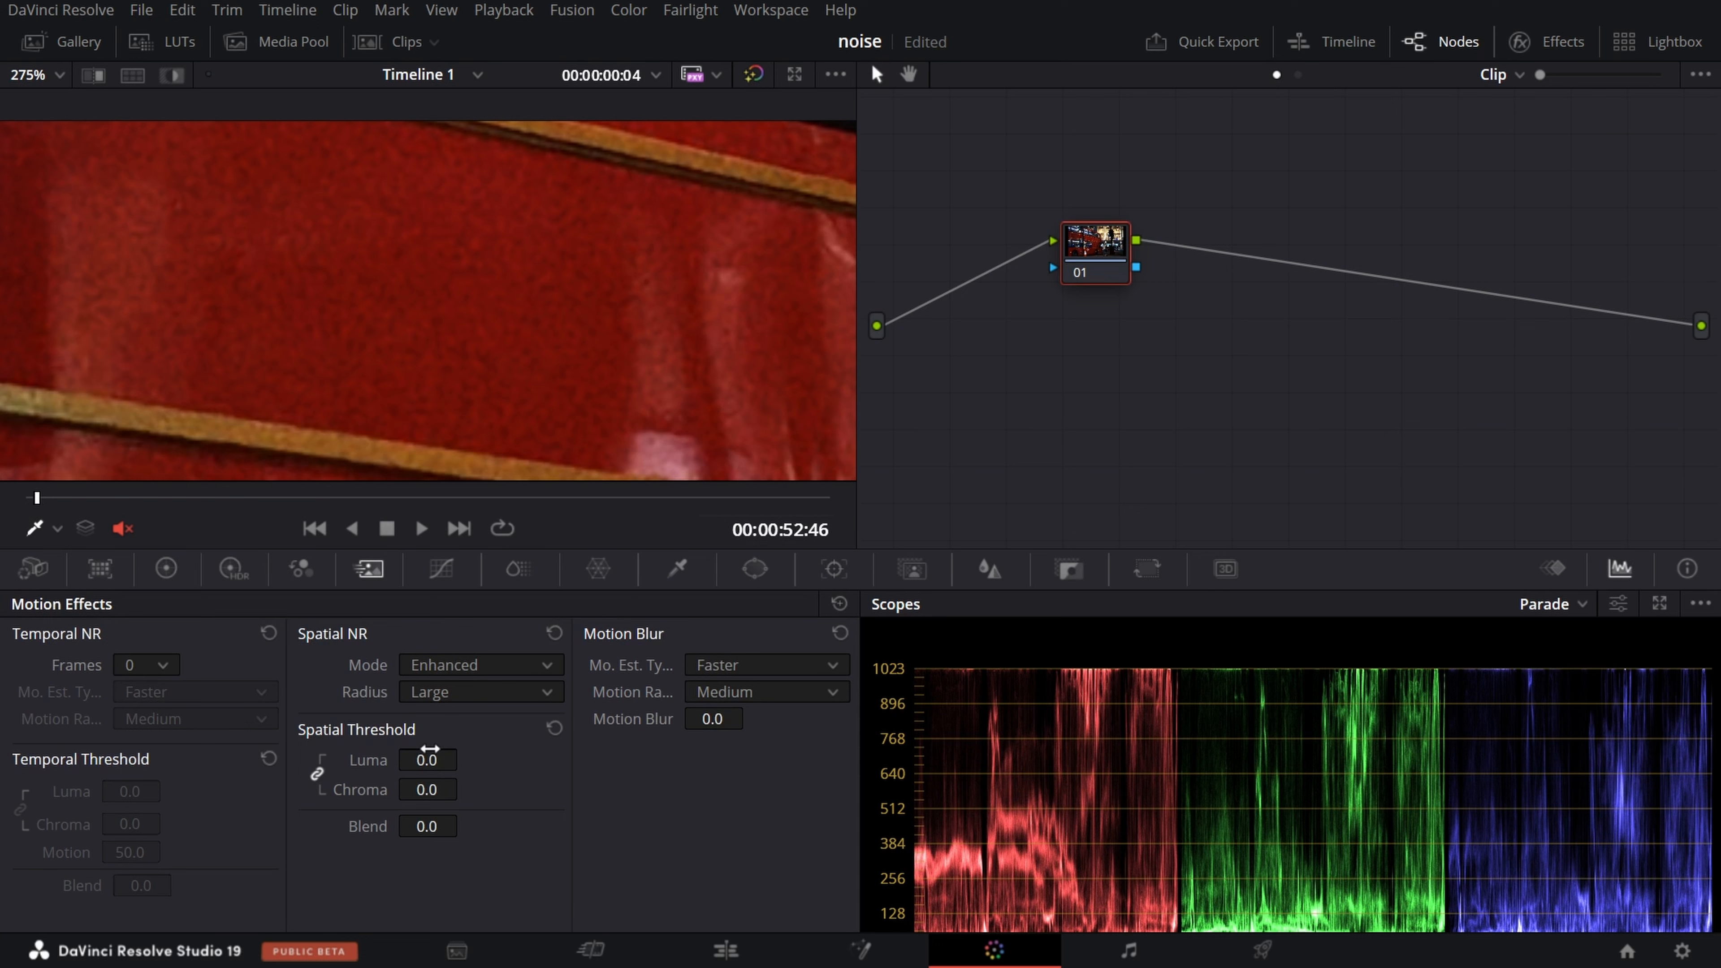
pyautogui.moveTo(464, 758); pyautogui.dragTo(475, 757)
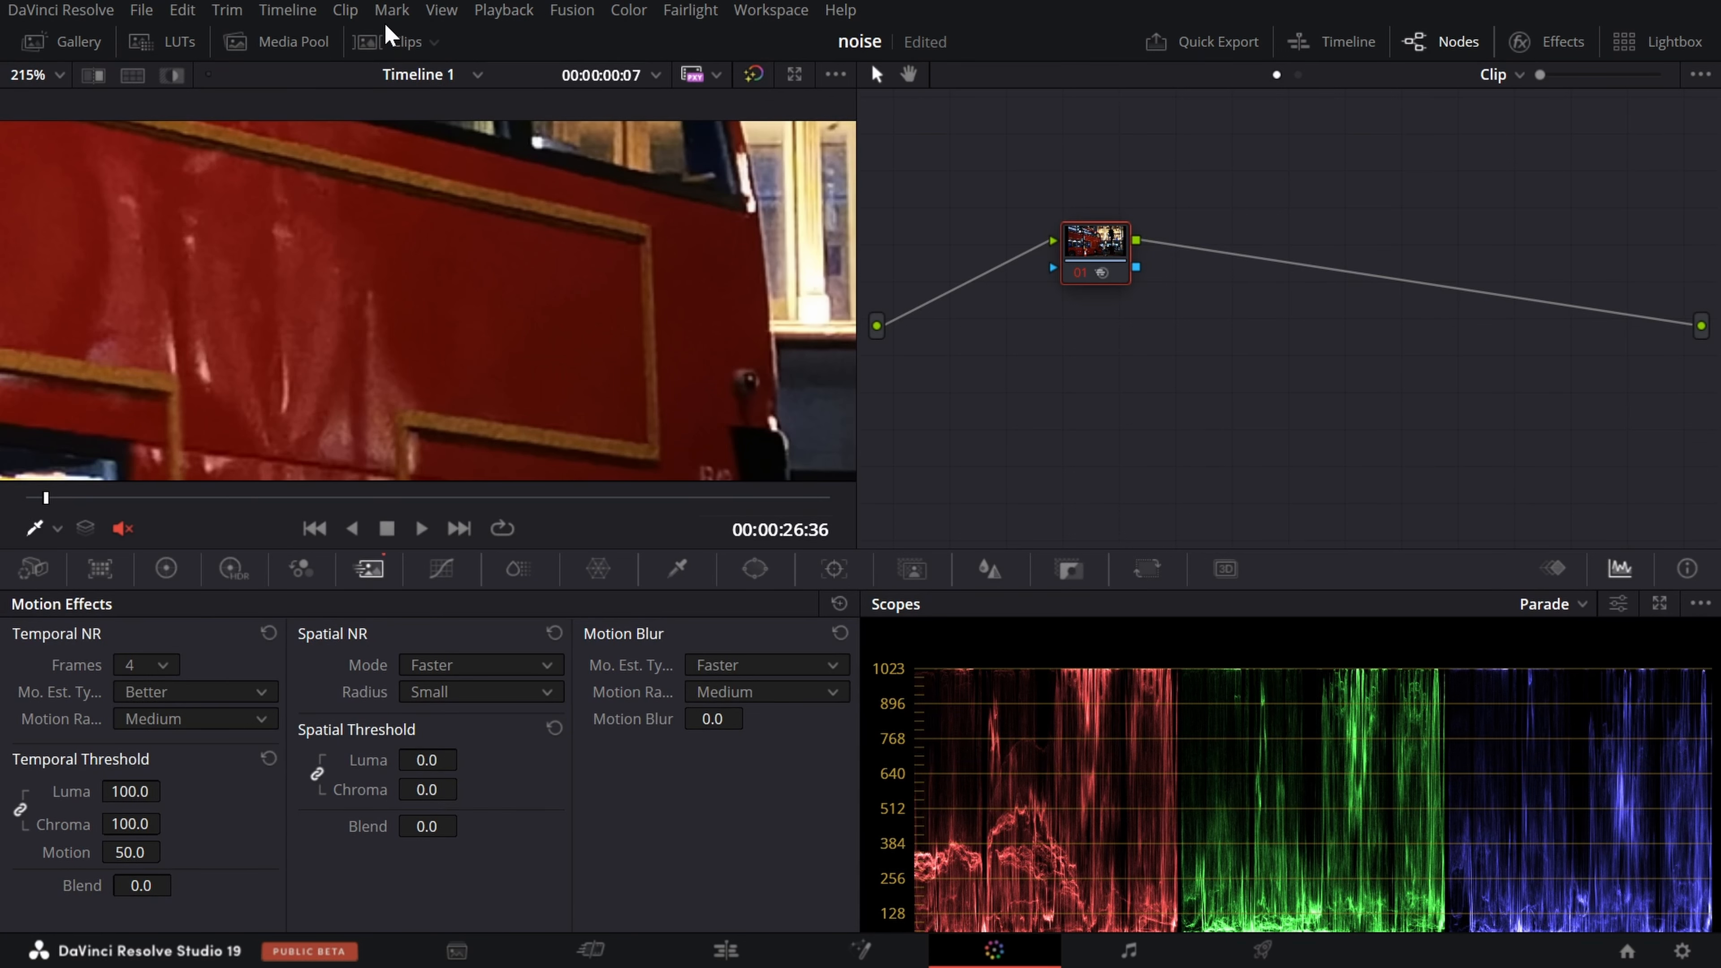
pyautogui.click(382, 37)
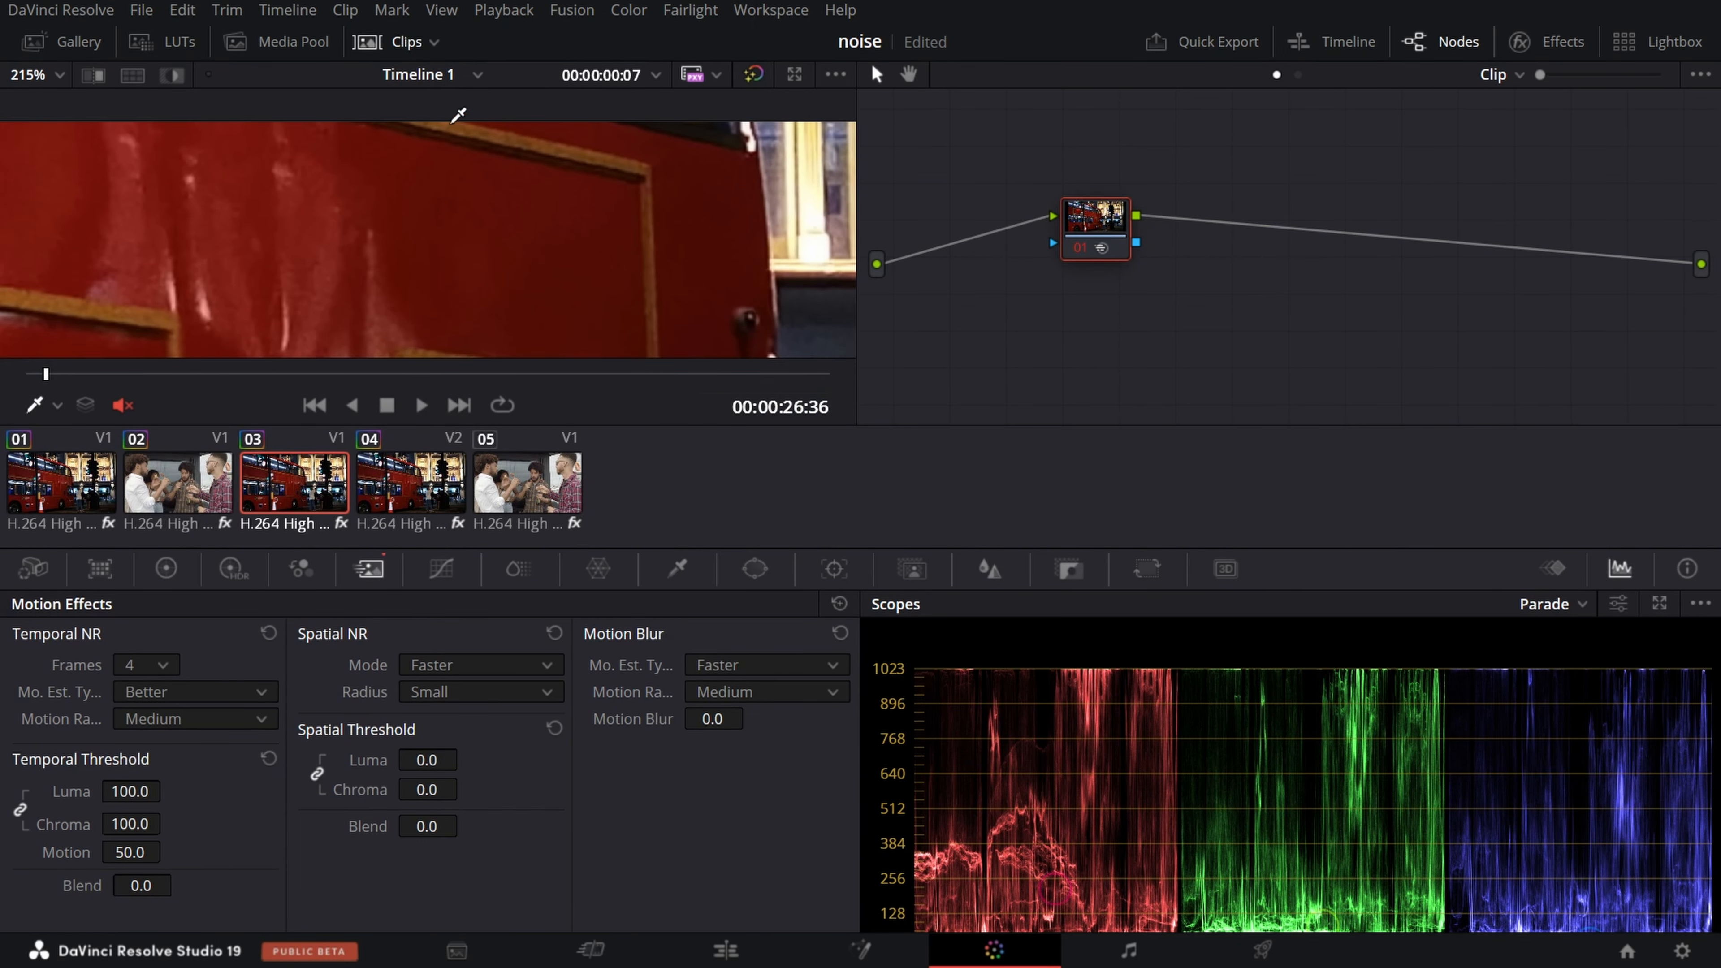
pyautogui.click(384, 35)
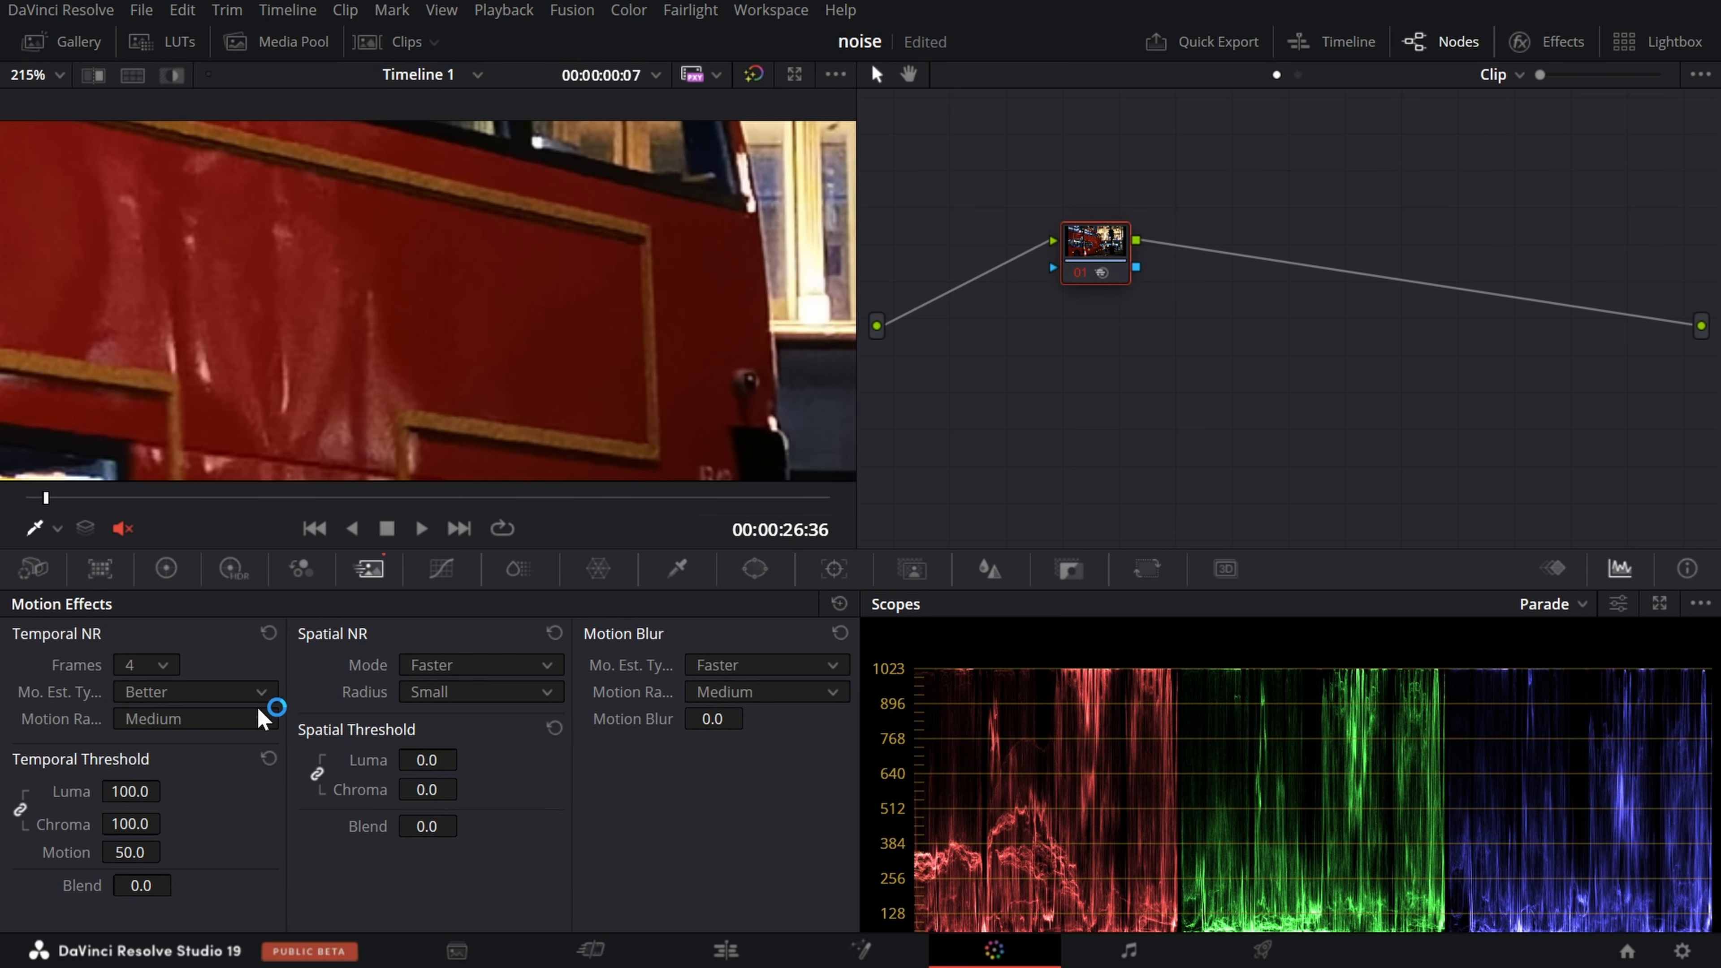
pyautogui.click(369, 43)
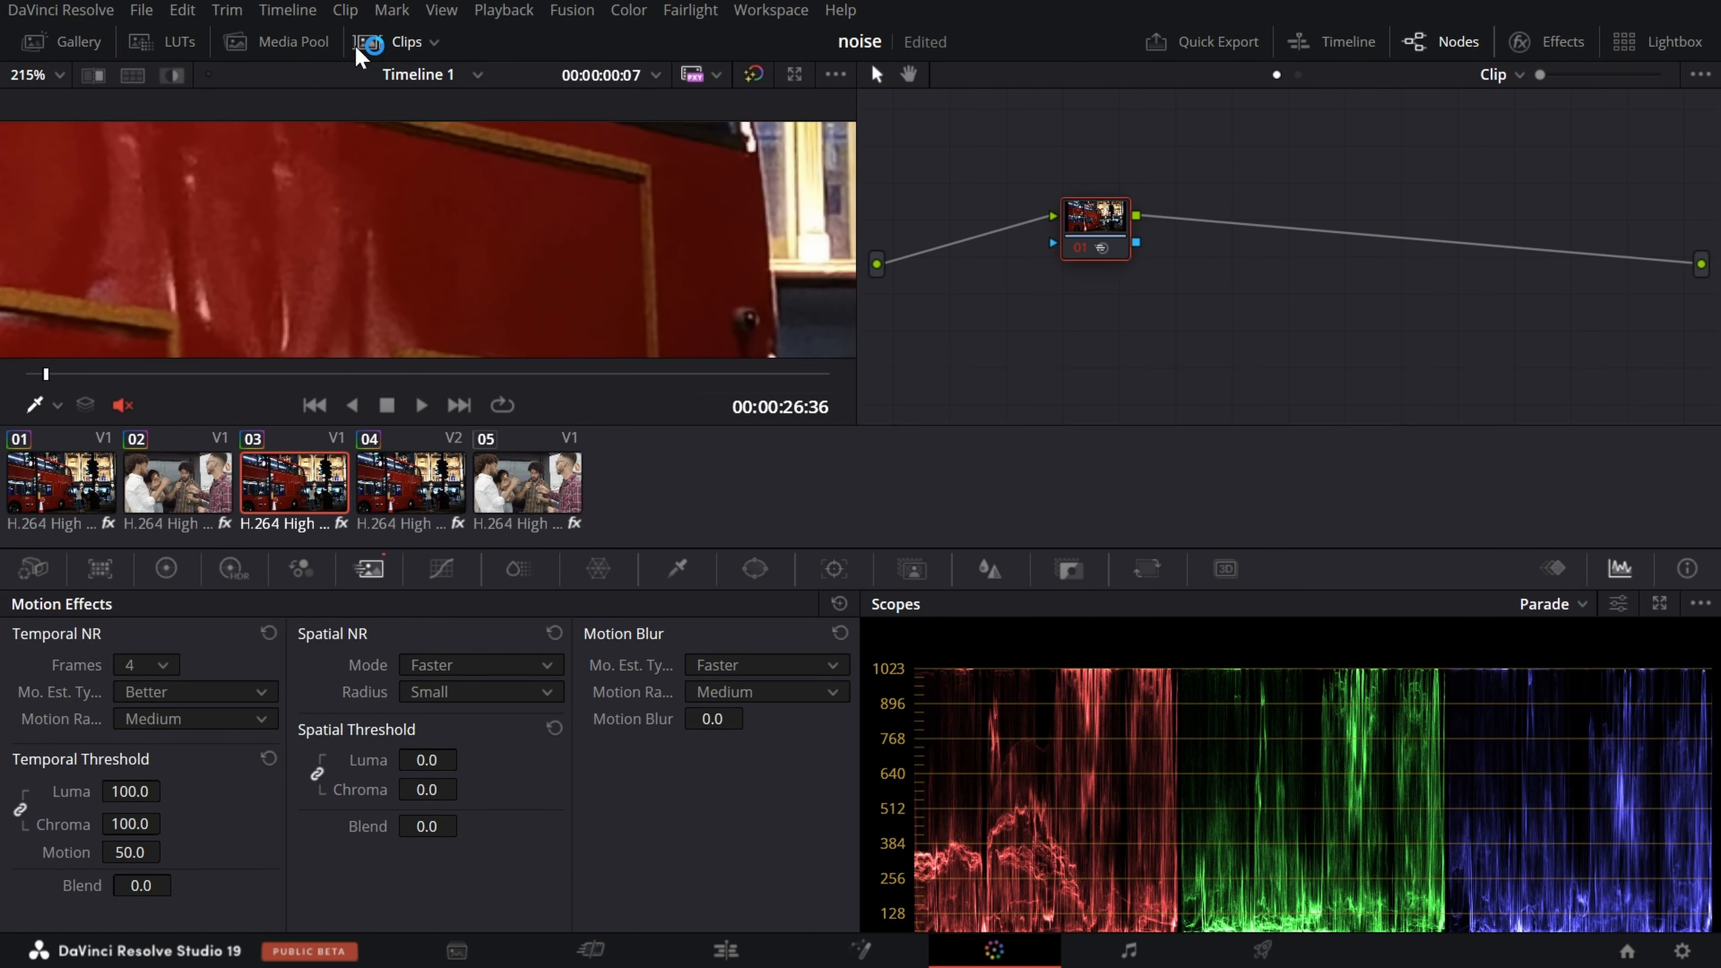
pyautogui.click(405, 44)
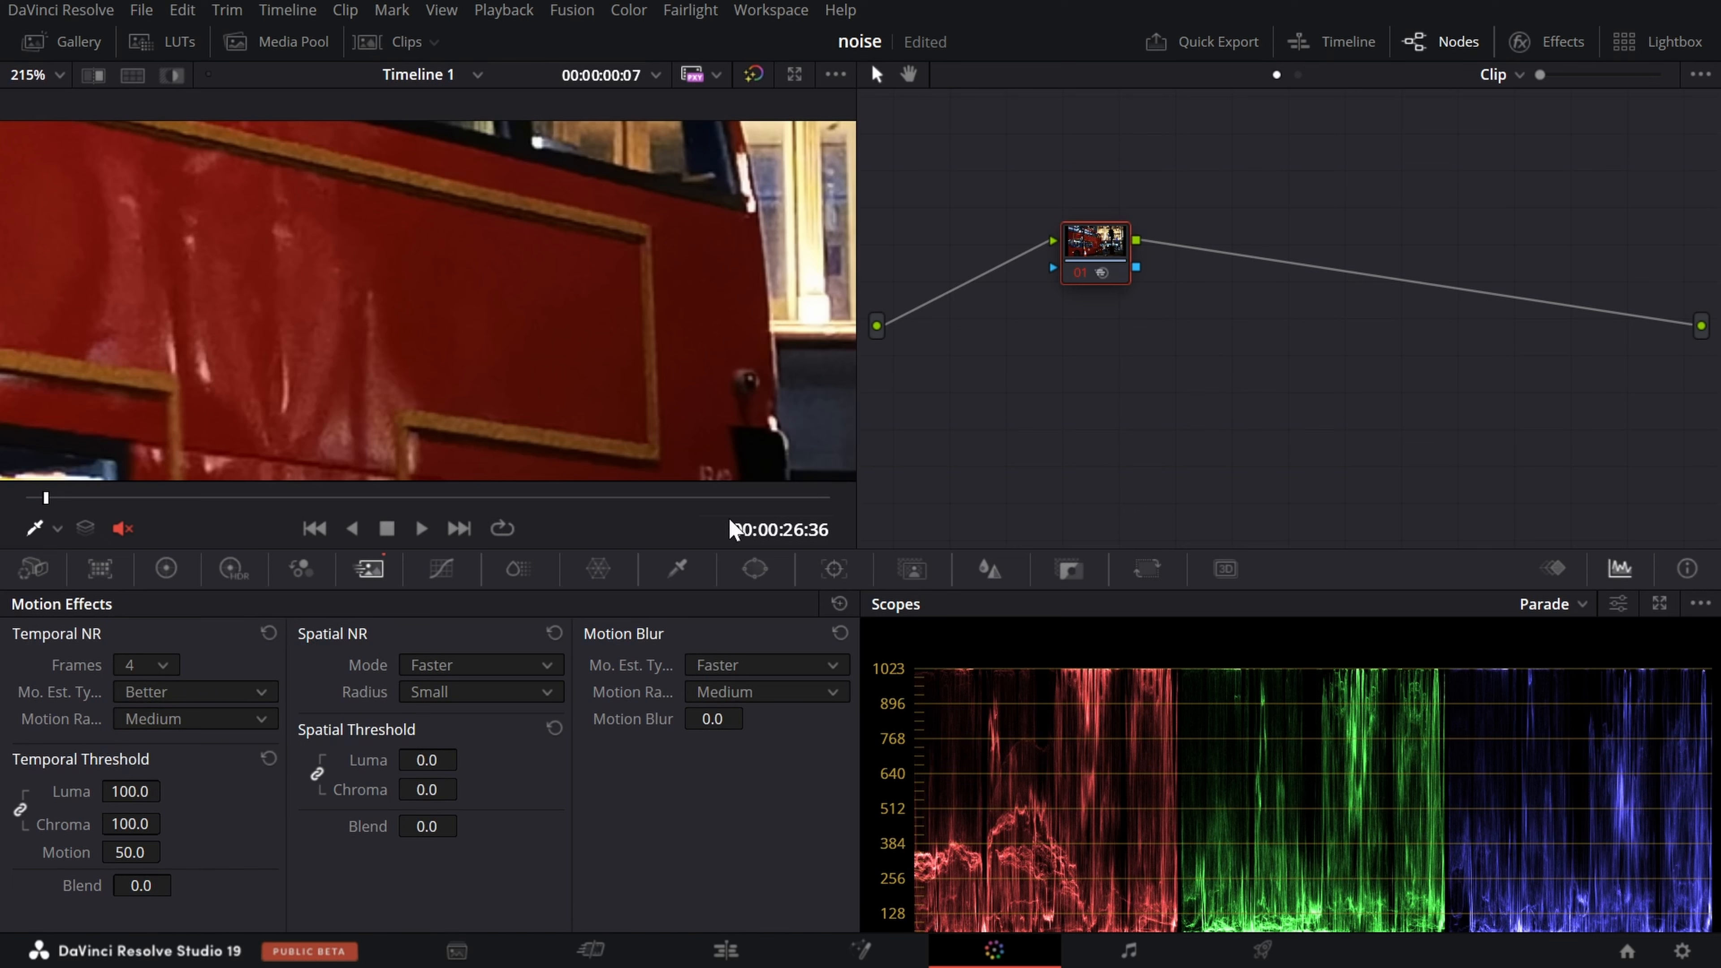
# Examine the temporal noise reduction on the bus's red side panel, both magnified and with the whole frame fitted.
pyautogui.scroll(2, 550, 384)
pyautogui.scroll(1, 669, 361)
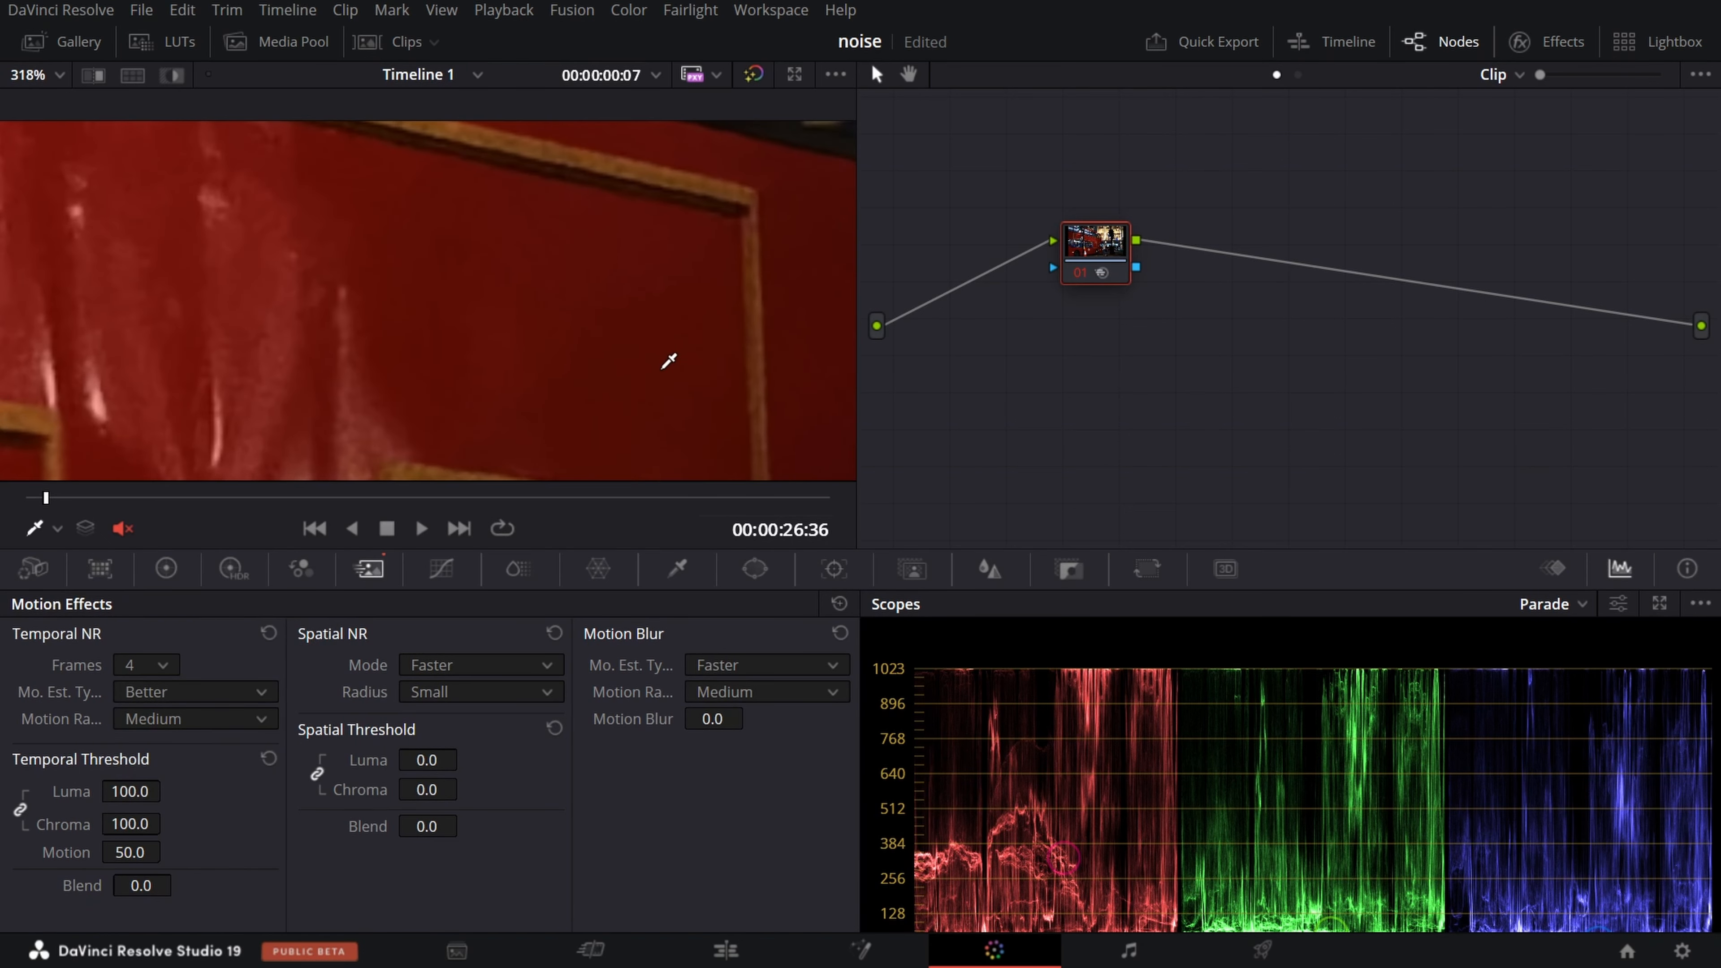
pyautogui.moveTo(662, 369); pyautogui.dragTo(609, 383)
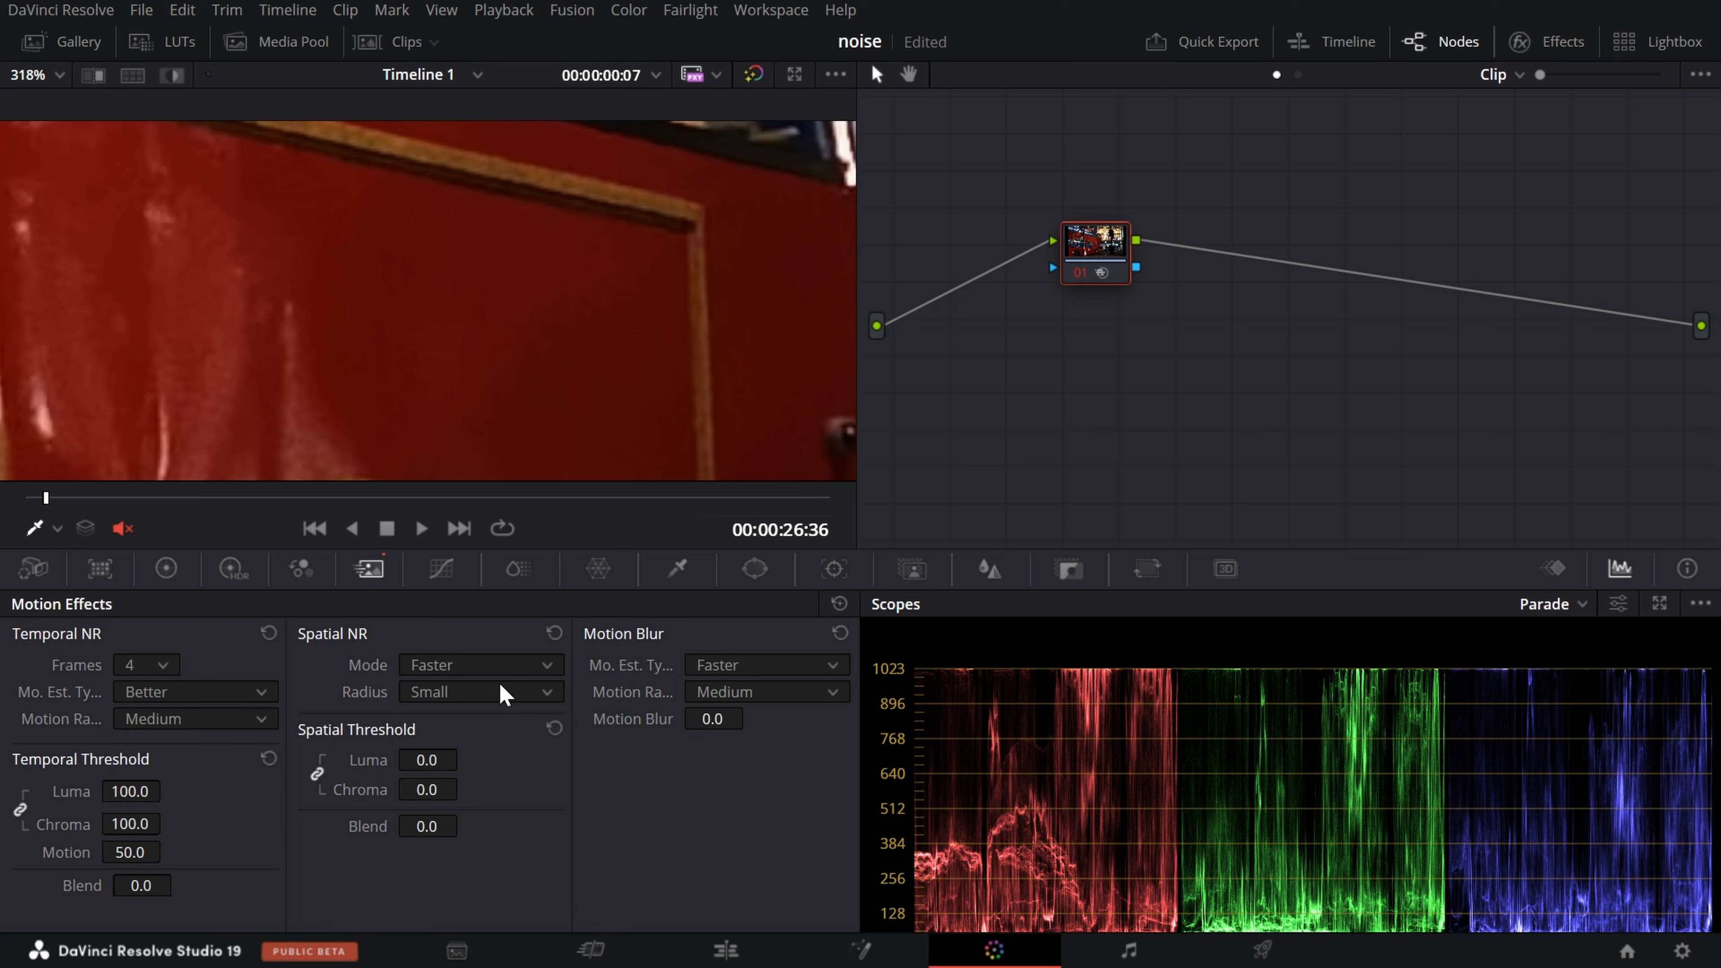
pyautogui.hotkey('shift', 'z')
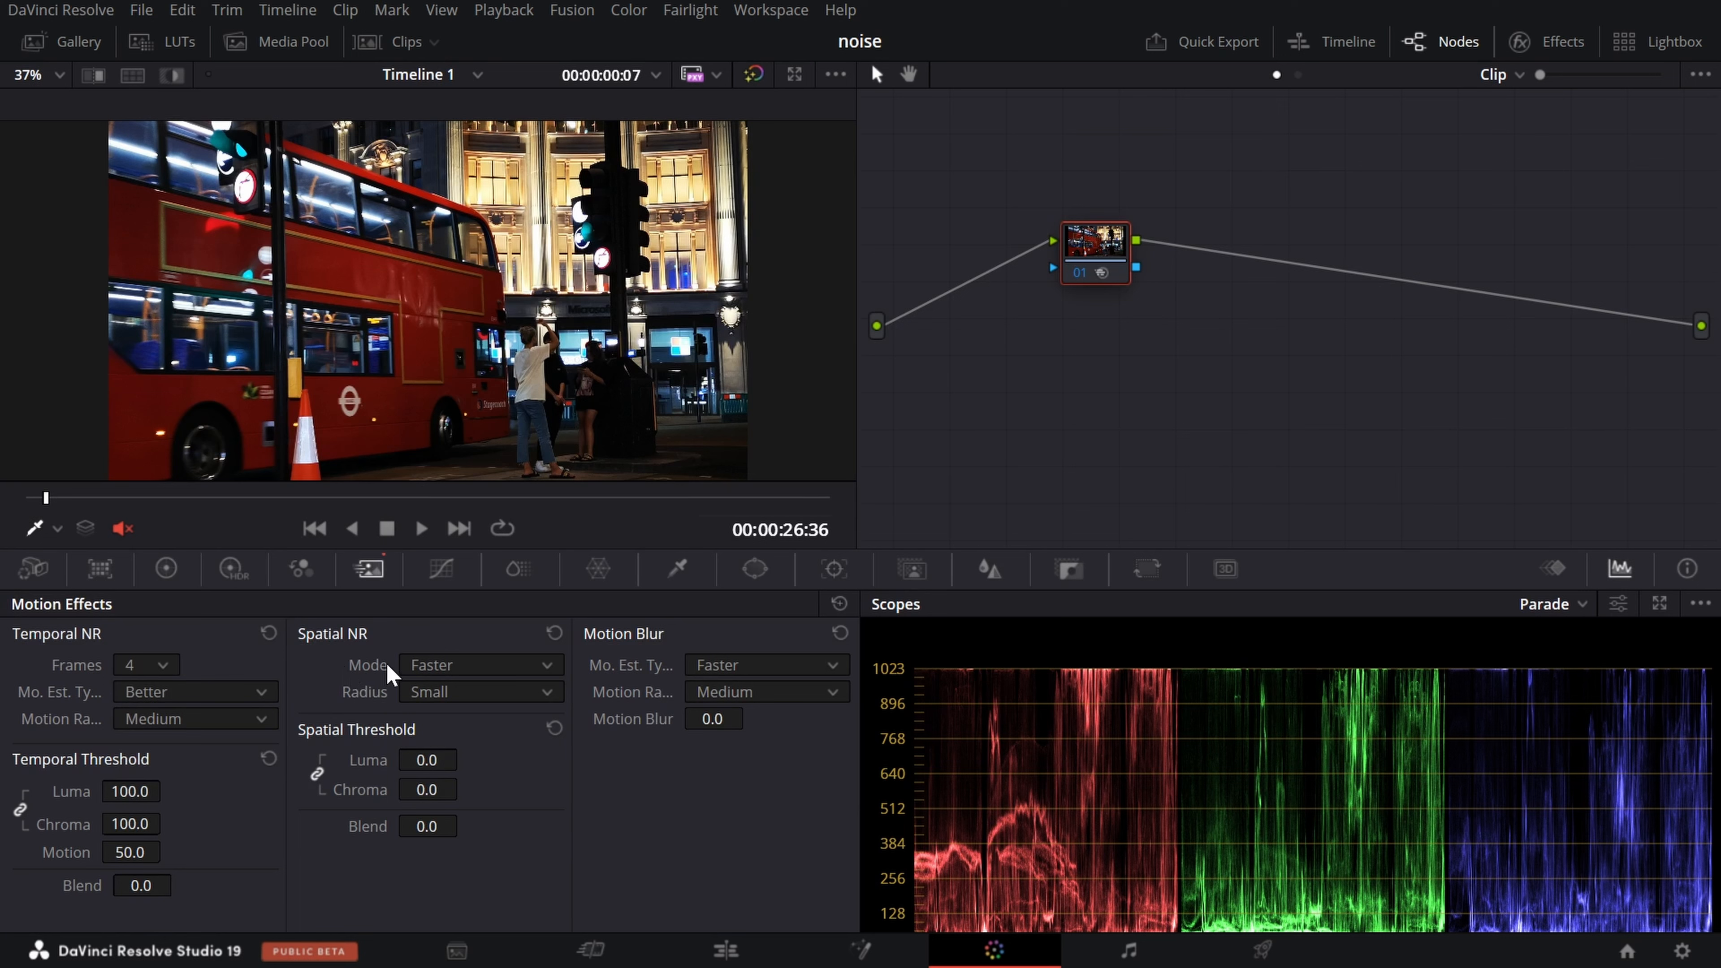
pyautogui.scroll(5, 447, 281)
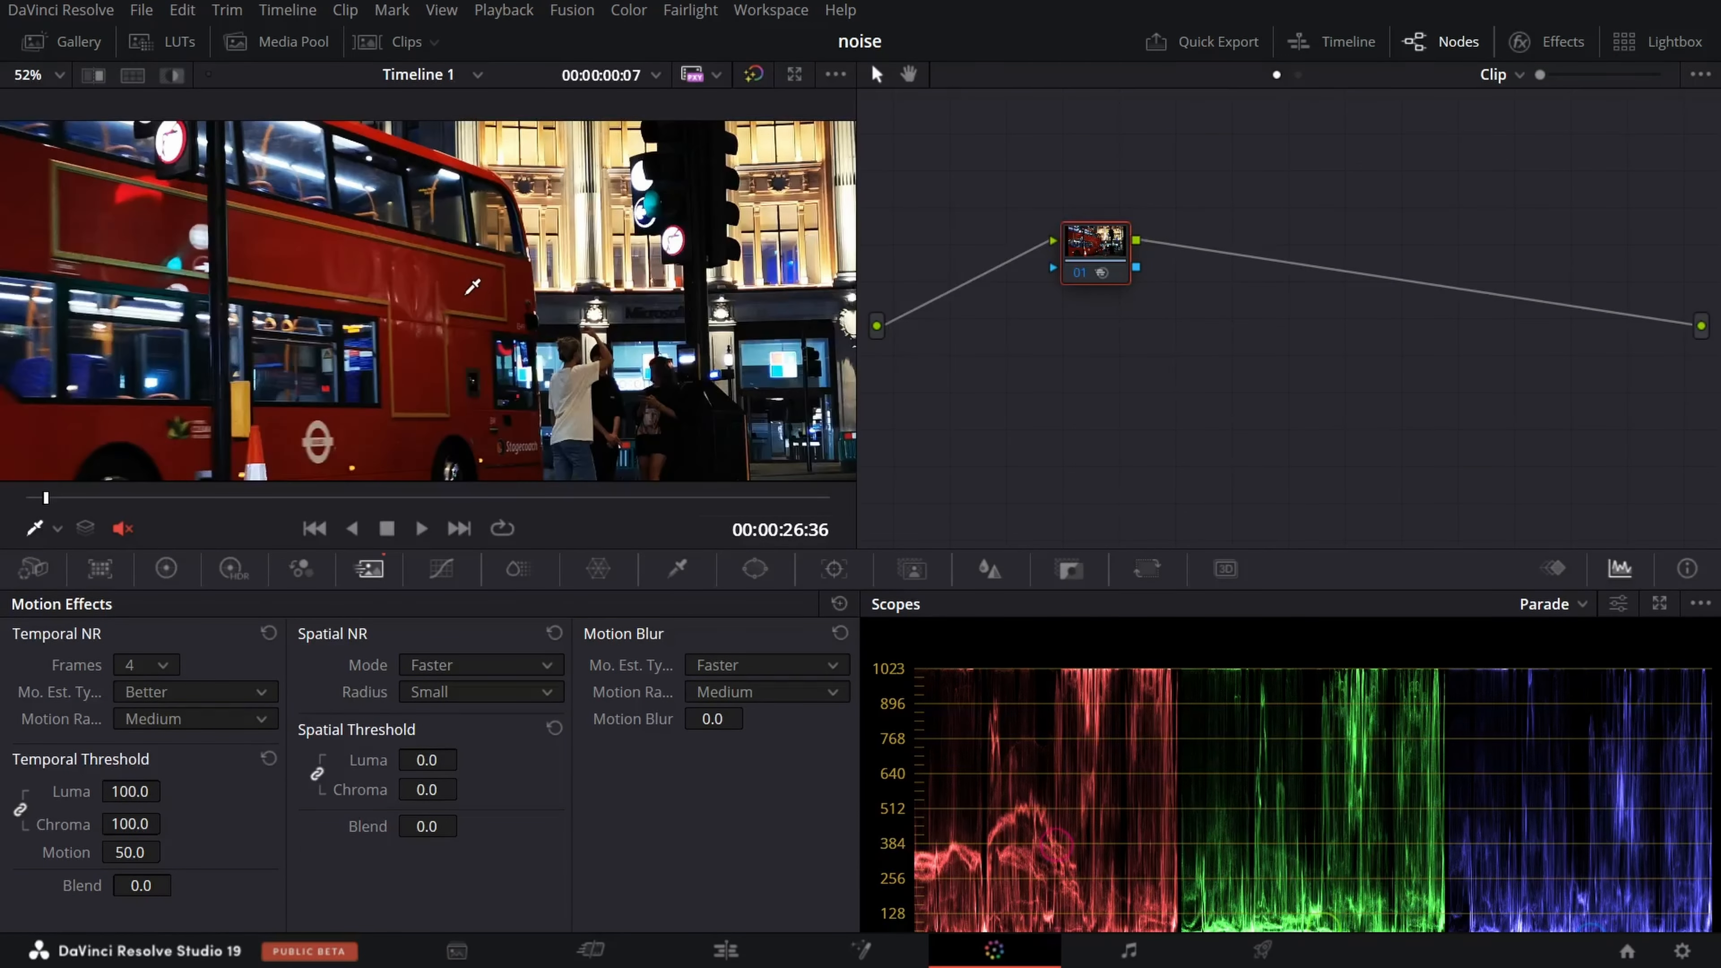
pyautogui.scroll(4, 447, 281)
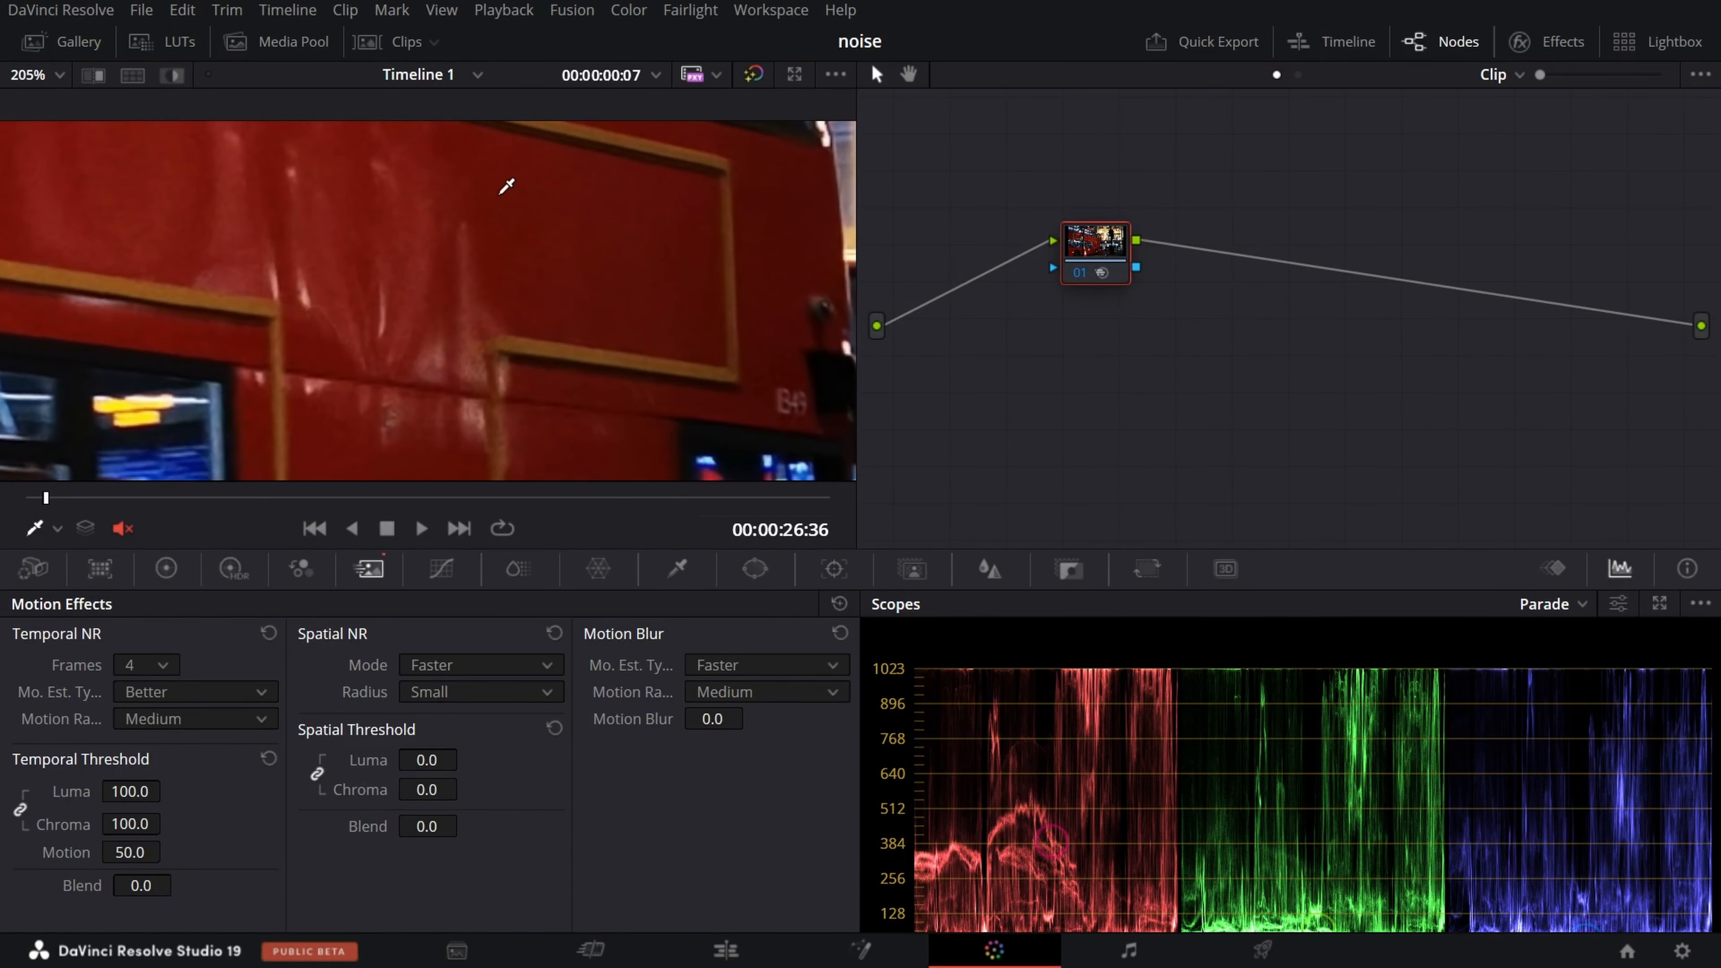
pyautogui.moveTo(474, 224); pyautogui.dragTo(542, 265)
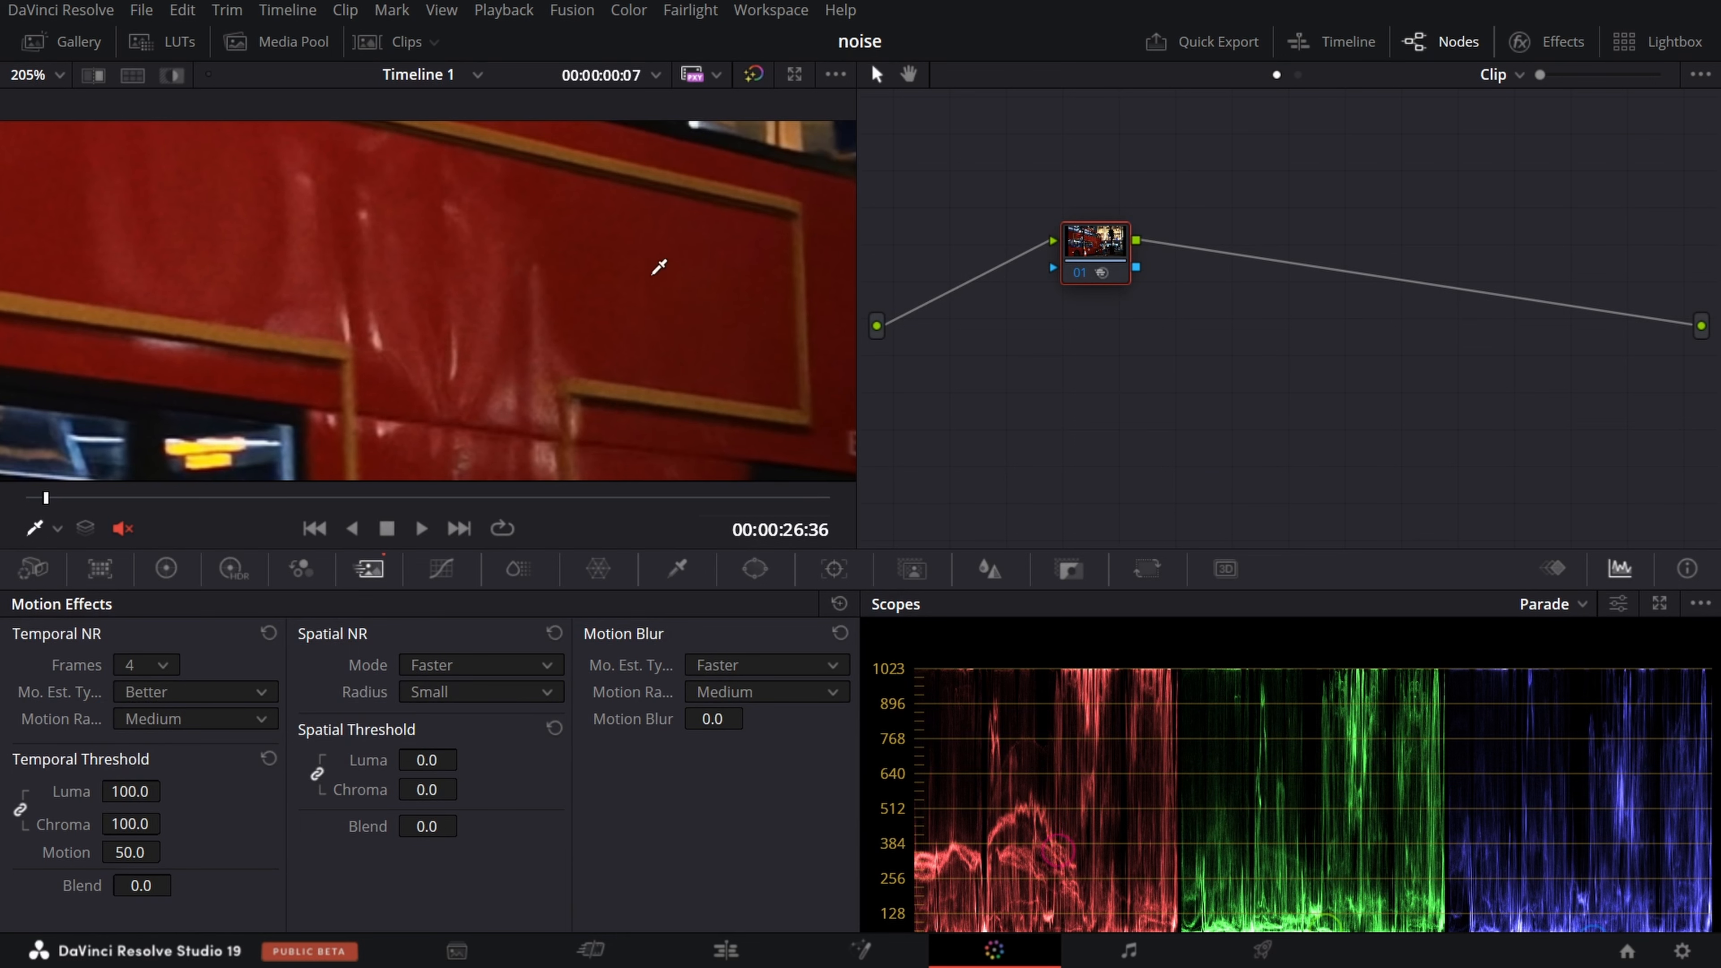
# Show the mini timeline, switch to the V2 bus clip with spatial noise reduction at 00:00:26:18, and open the Edit page.
pyautogui.click(1297, 42)
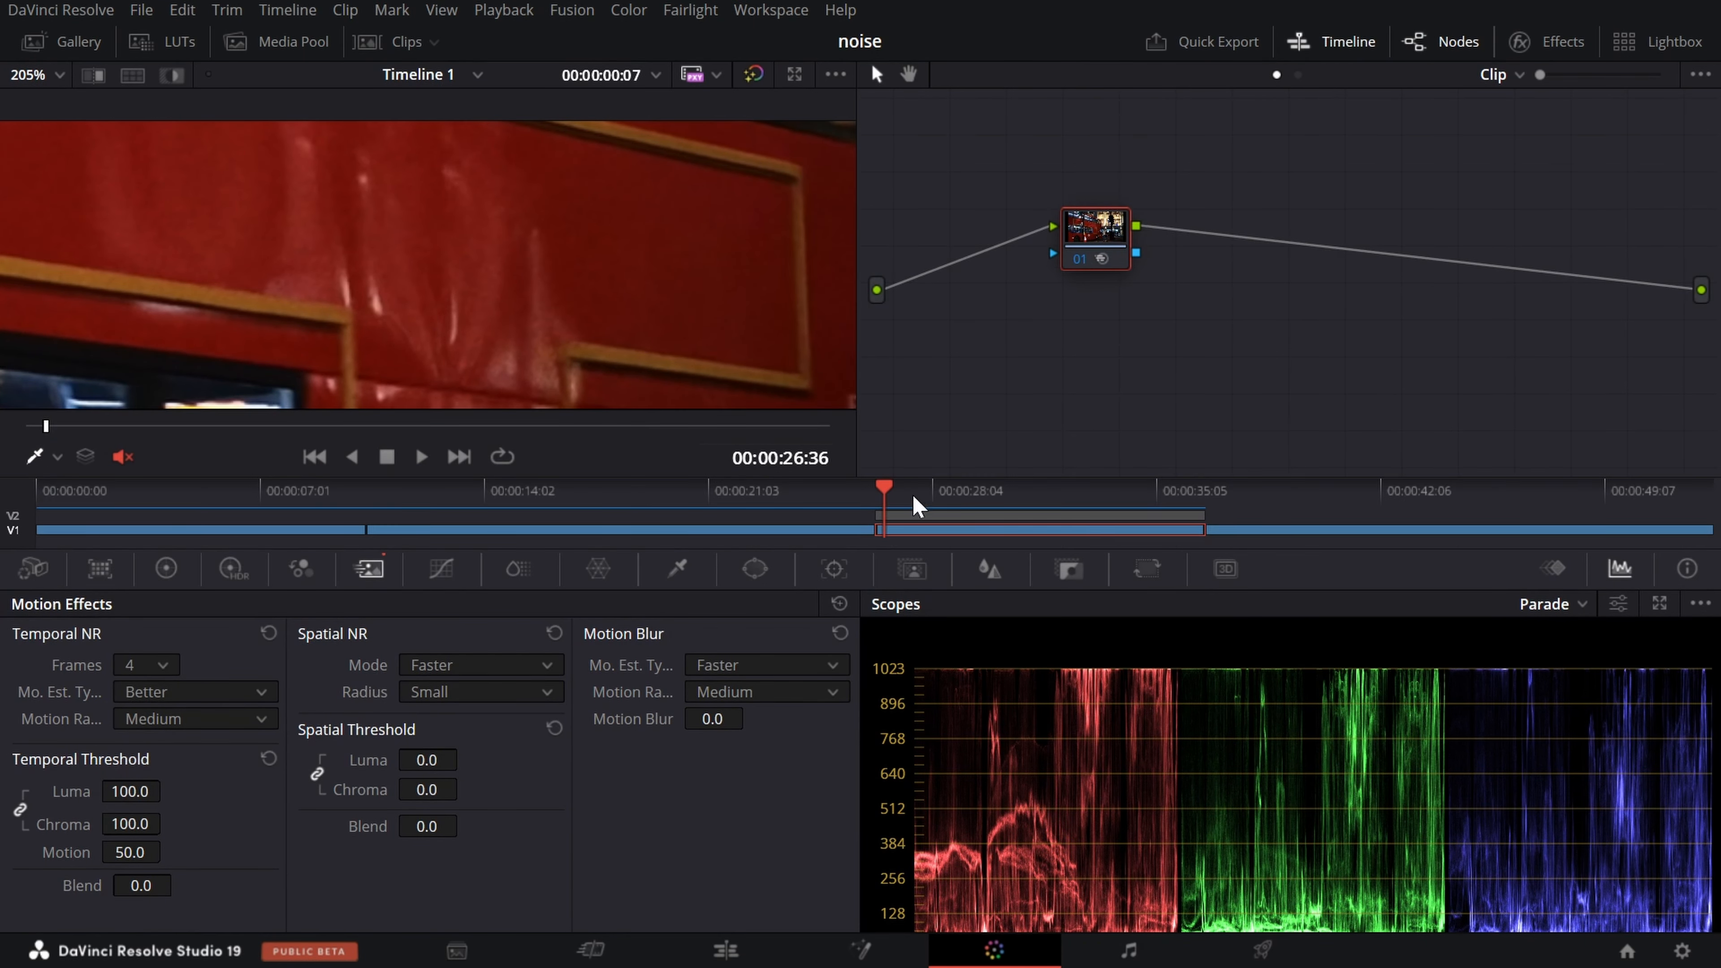
pyautogui.click(911, 515)
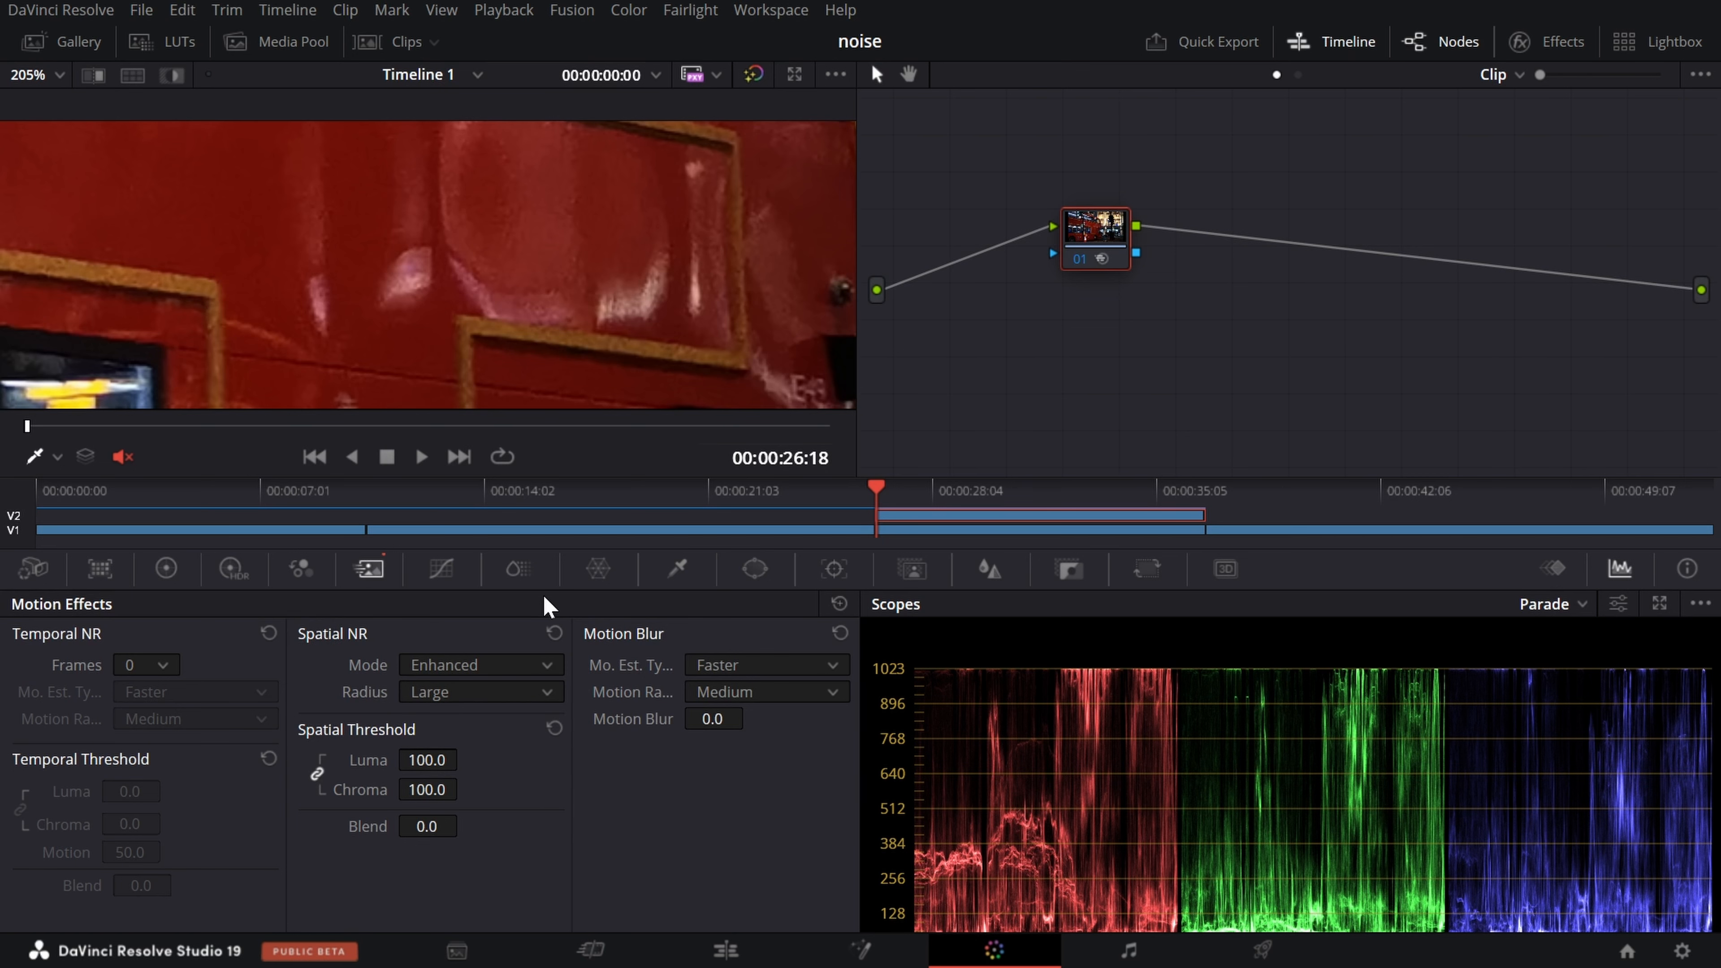
pyautogui.click(725, 949)
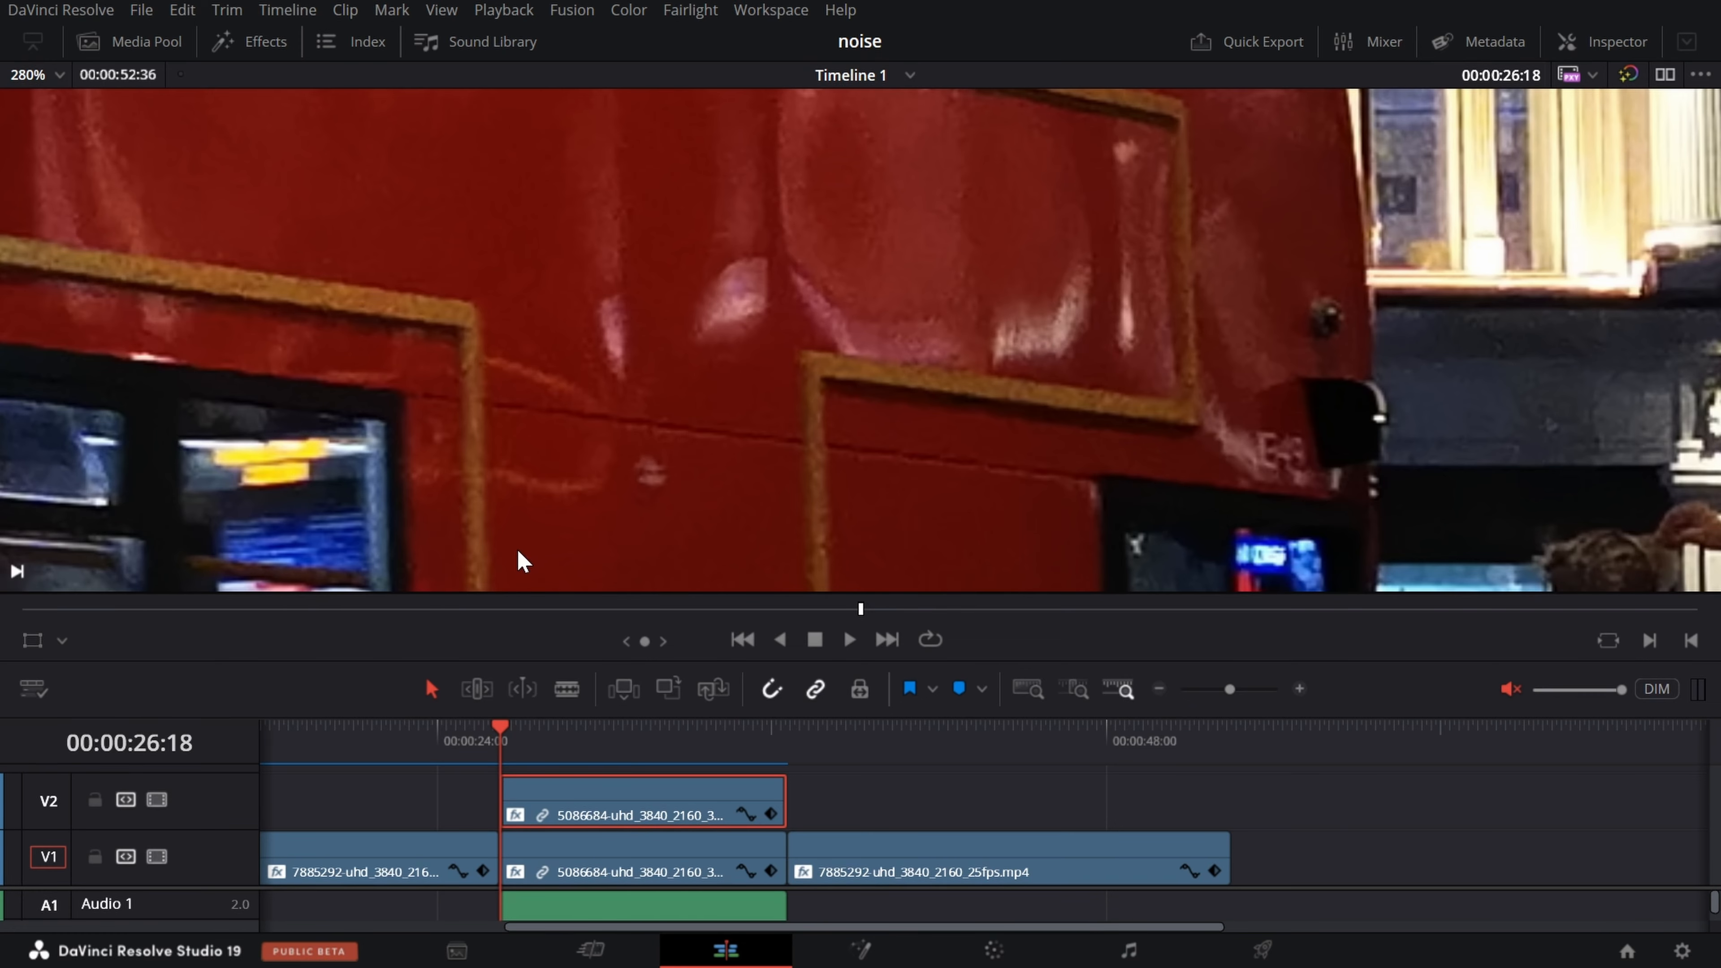
# Advance the bus clip six frames to 00:00:26:24 to inspect the spatial noise reduction in motion.
pyautogui.press('Right')
pyautogui.press('Right')
pyautogui.press('Right')
pyautogui.press('Right')
pyautogui.press('Right')
pyautogui.press('Right')
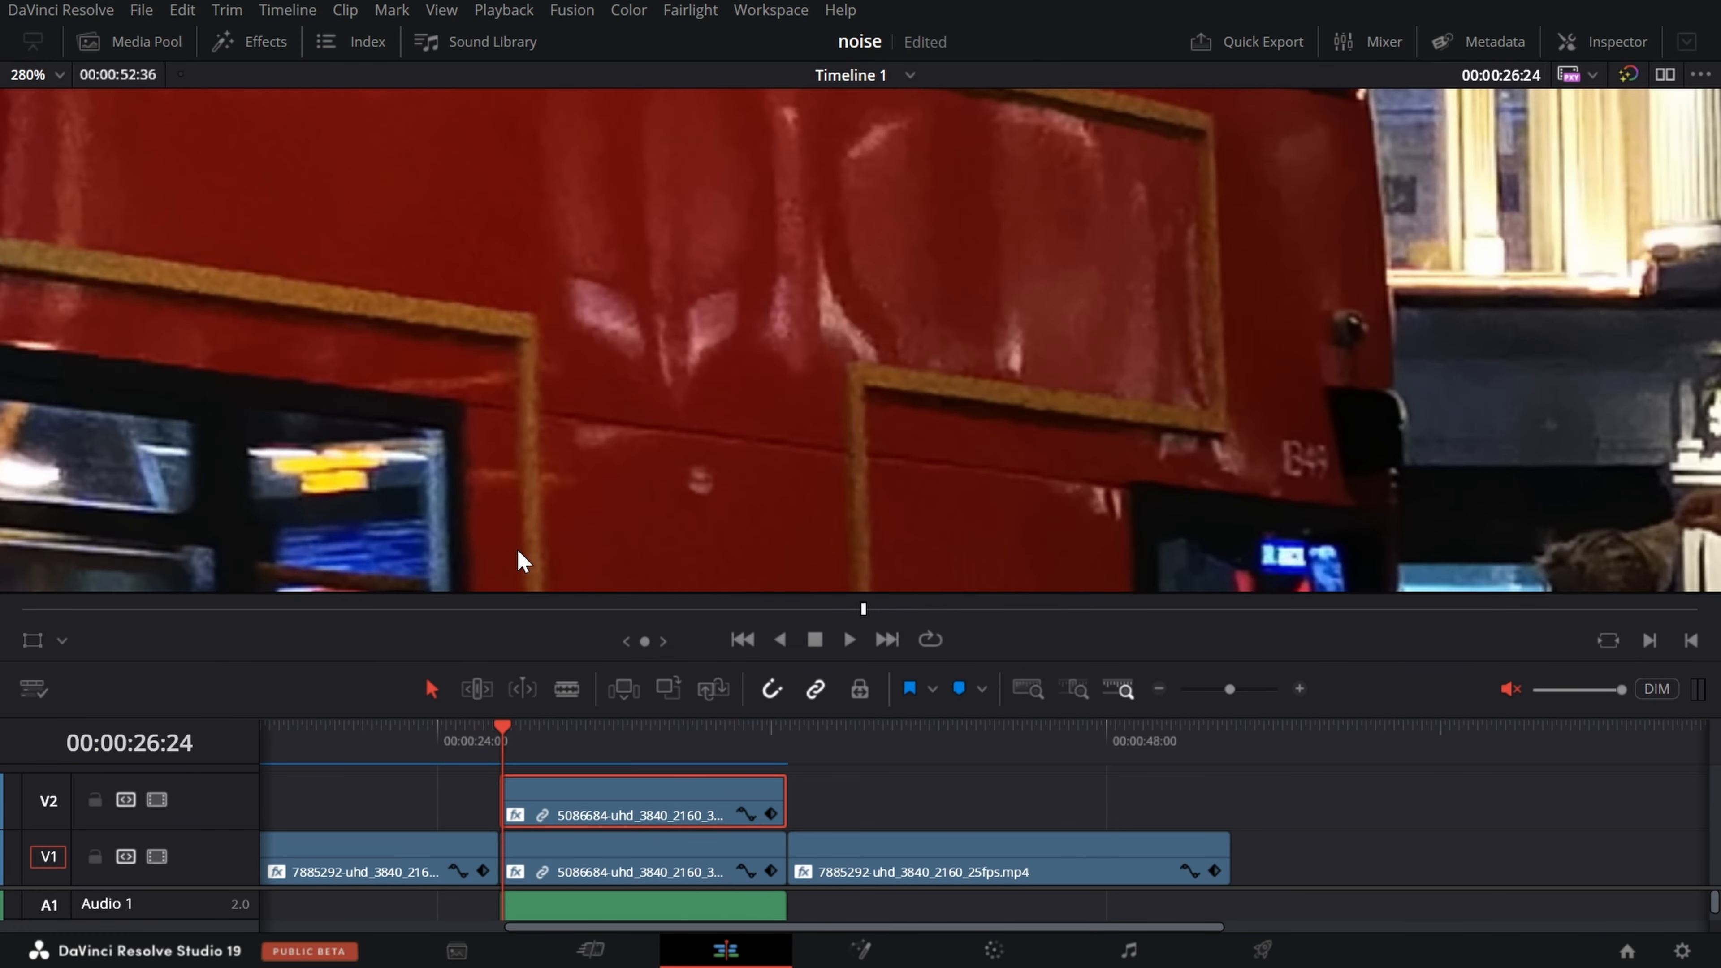
# Advance the bus clip frame by frame to 00:00:26:36 to inspect the spatial noise reduction on the red side panel.
pyautogui.press('Right')
pyautogui.press('Right')
pyautogui.press('Right')
pyautogui.press('Right')
pyautogui.press('Right')
pyautogui.press('Right')
pyautogui.press('Right')
pyautogui.press('Right')
pyautogui.press('Right')
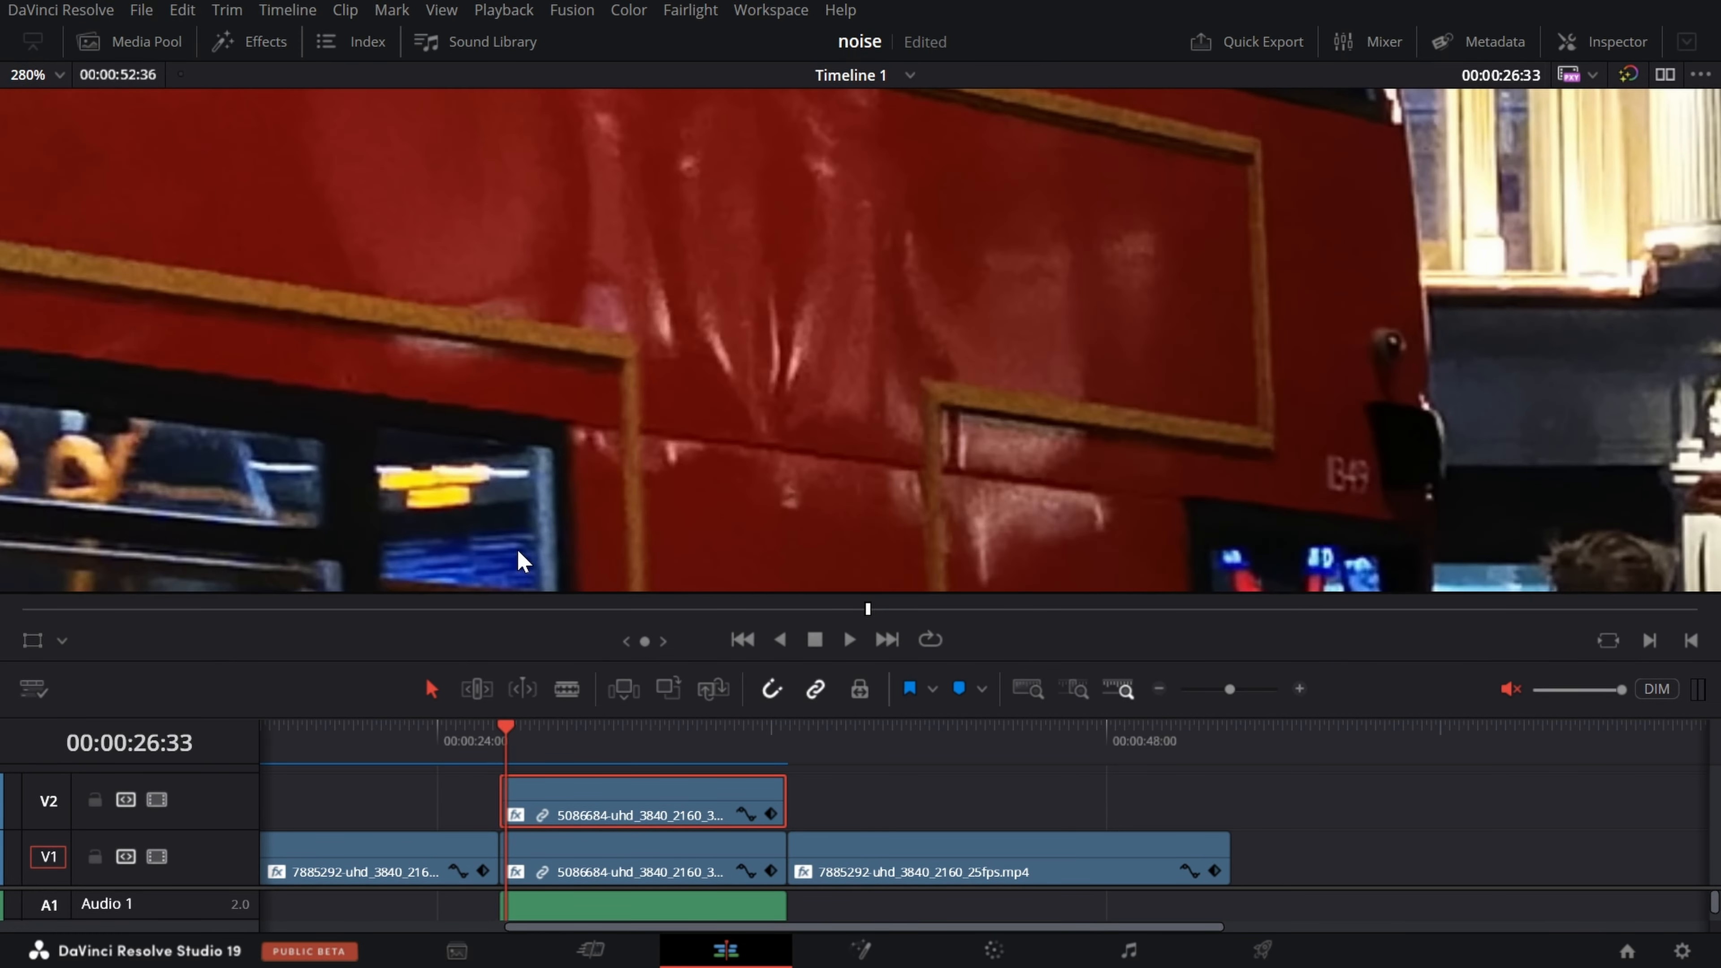
pyautogui.press('Right')
pyautogui.press('Right')
pyautogui.press('Right')
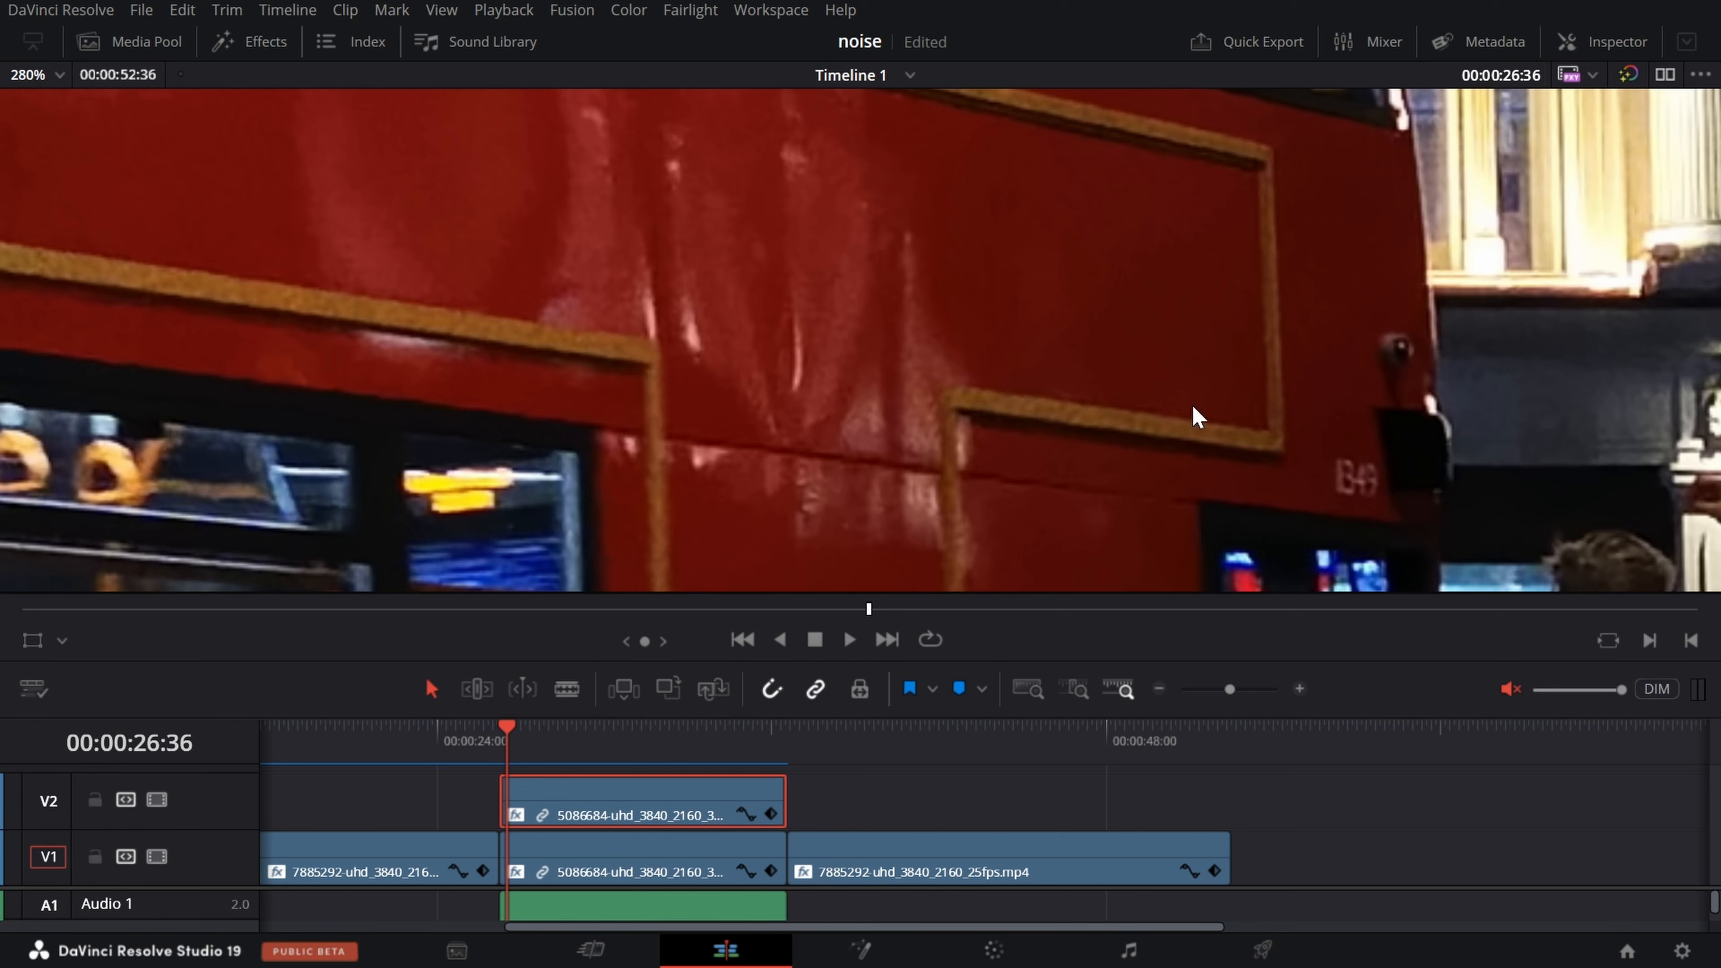
# Toggle the V2 video track off and on at 00:00:26:36 to compare the temporal and spatial noise reduction, leaving V2 enabled.
pyautogui.click(157, 801)
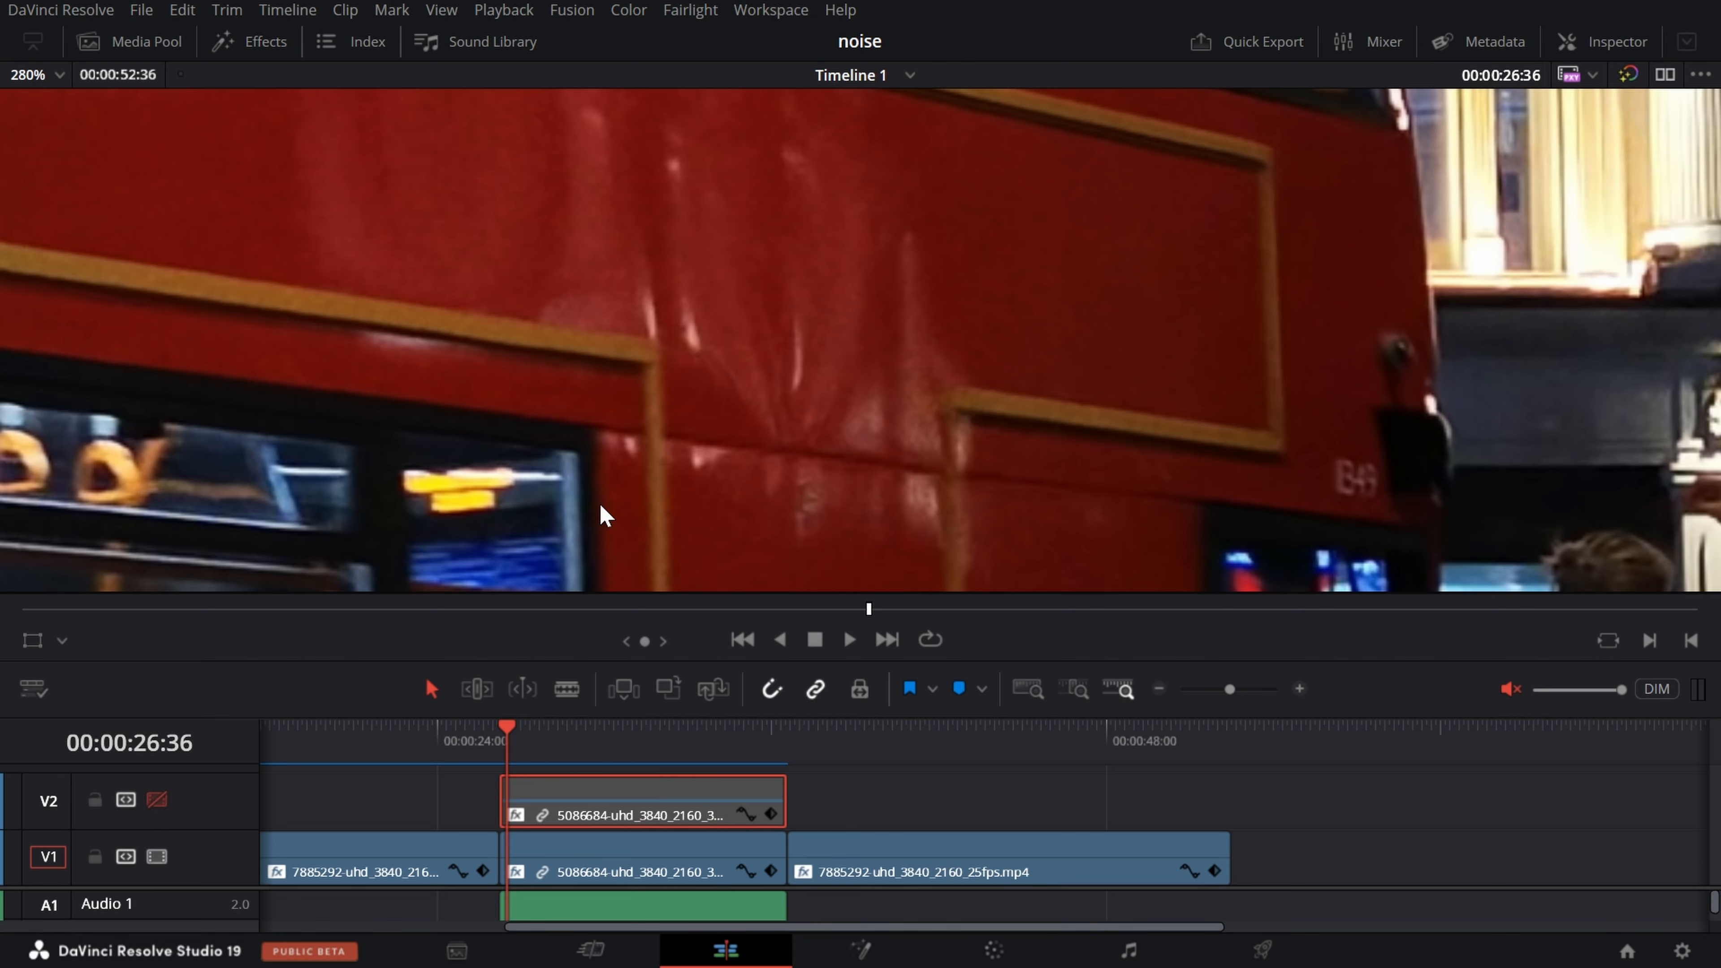
pyautogui.click(613, 839)
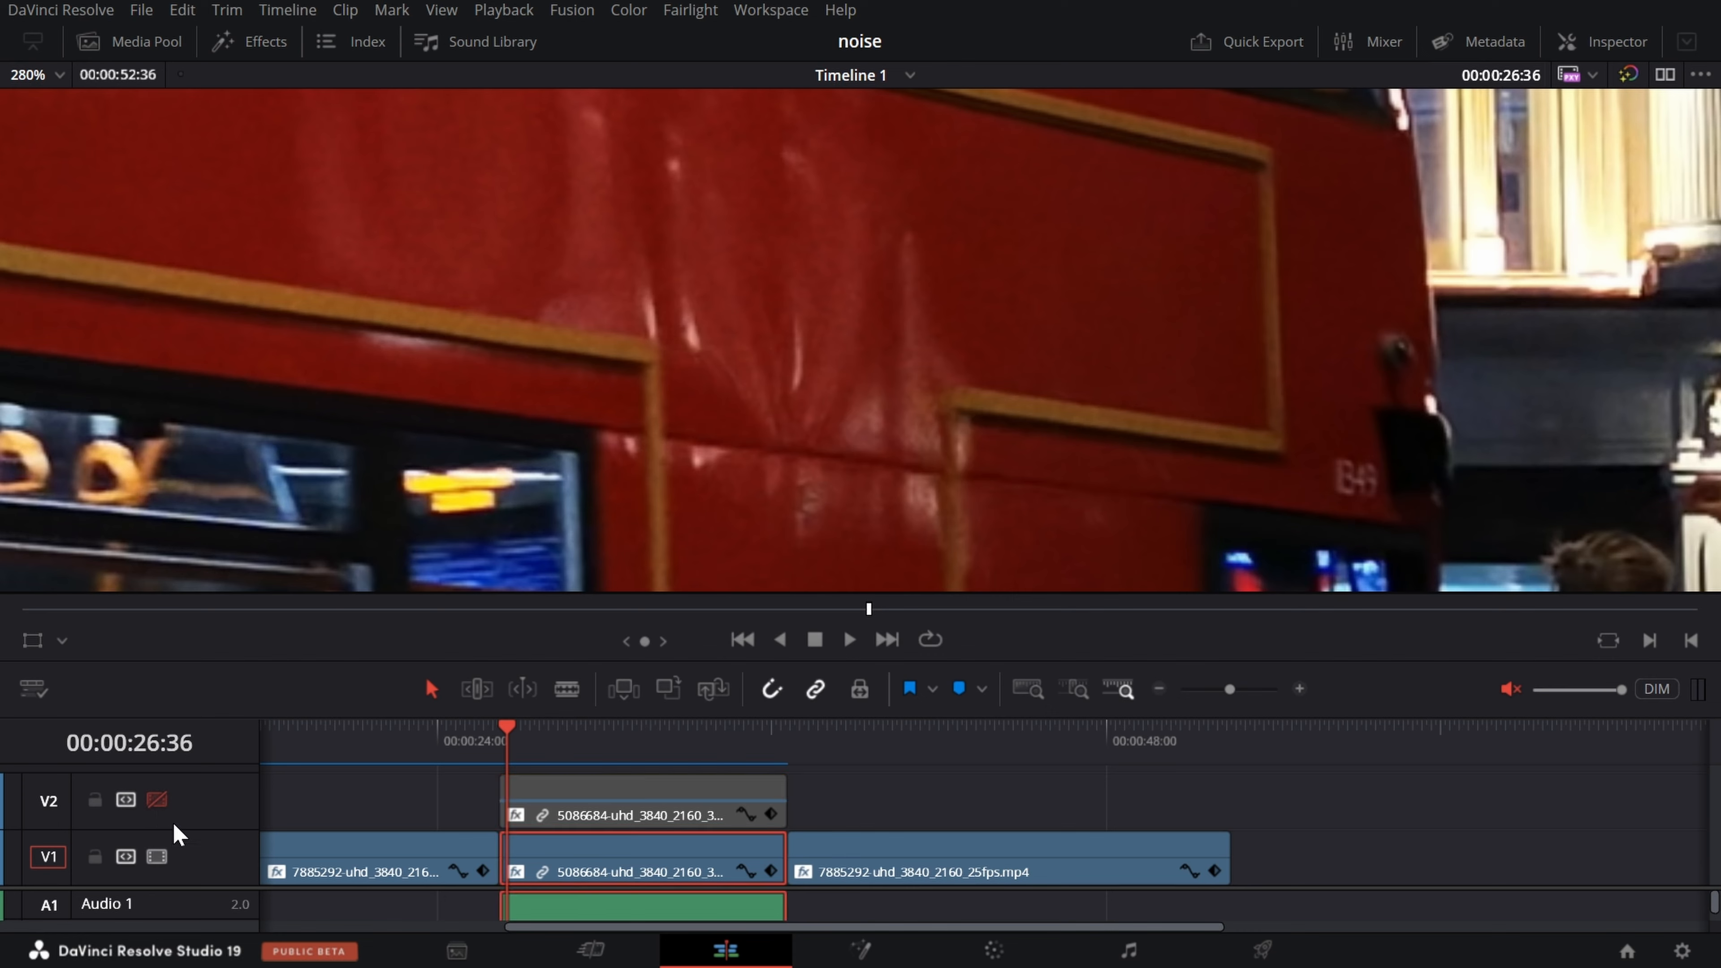
pyautogui.click(156, 800)
pyautogui.click(156, 800)
pyautogui.click(157, 800)
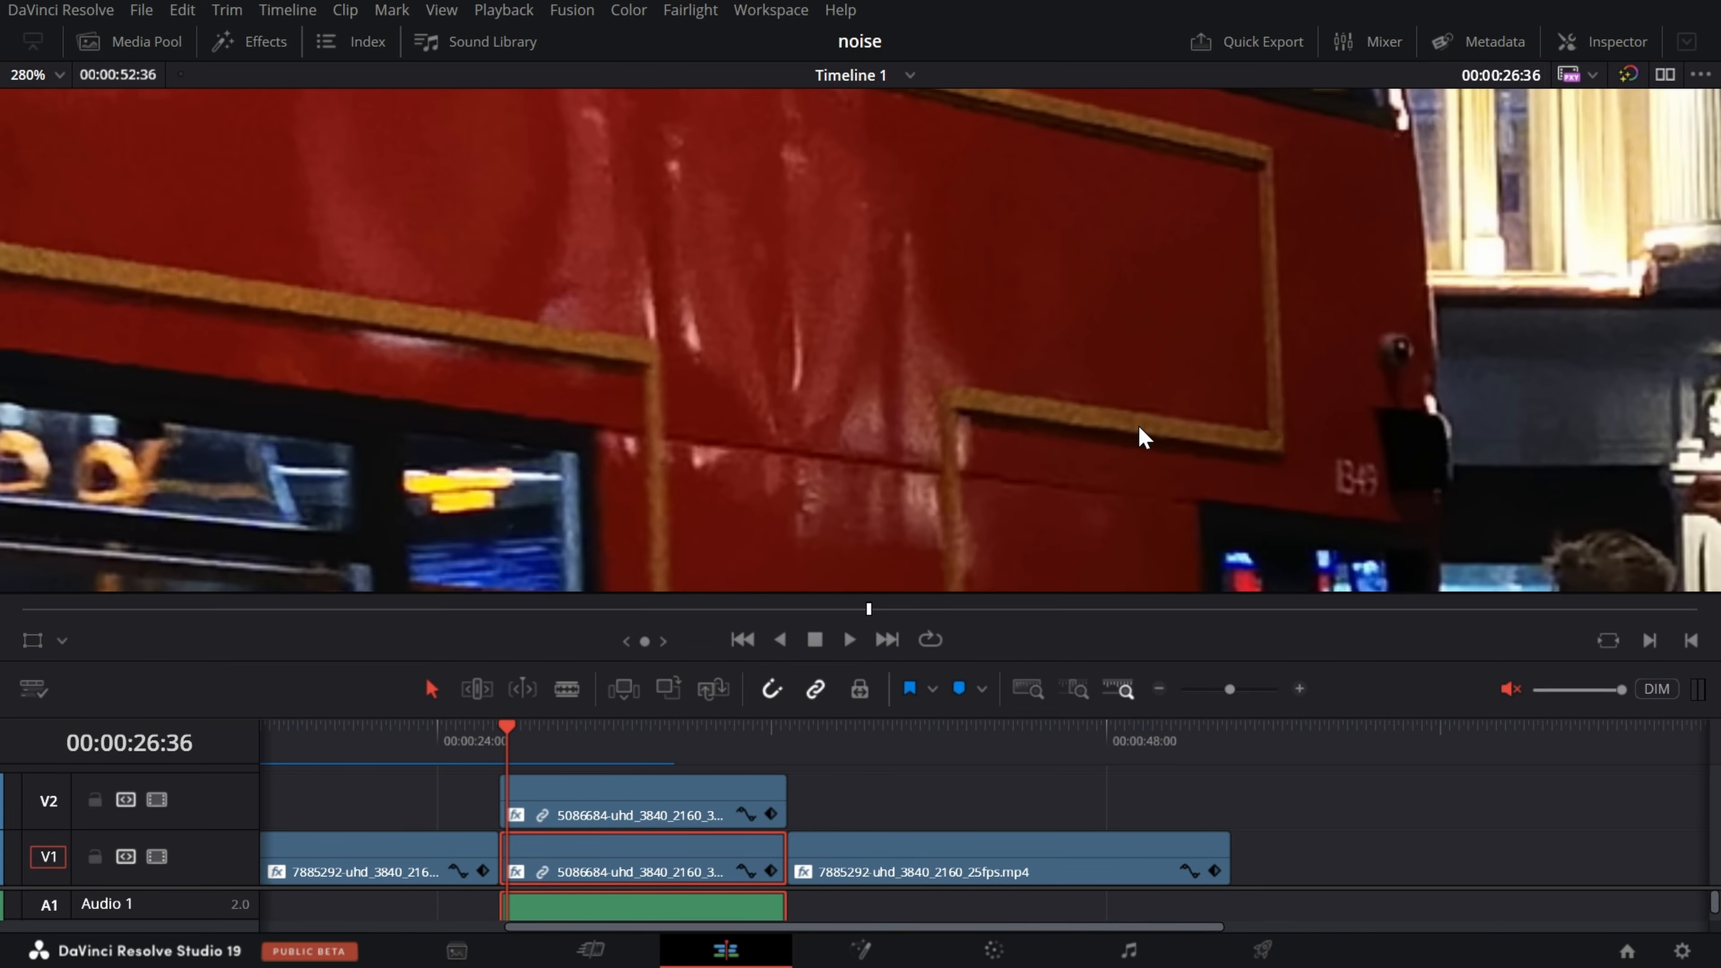
# Play the bus clip briefly to check the spatial noise reduction in motion, and return the playhead to 00:00:26:36.
pyautogui.click(851, 642)
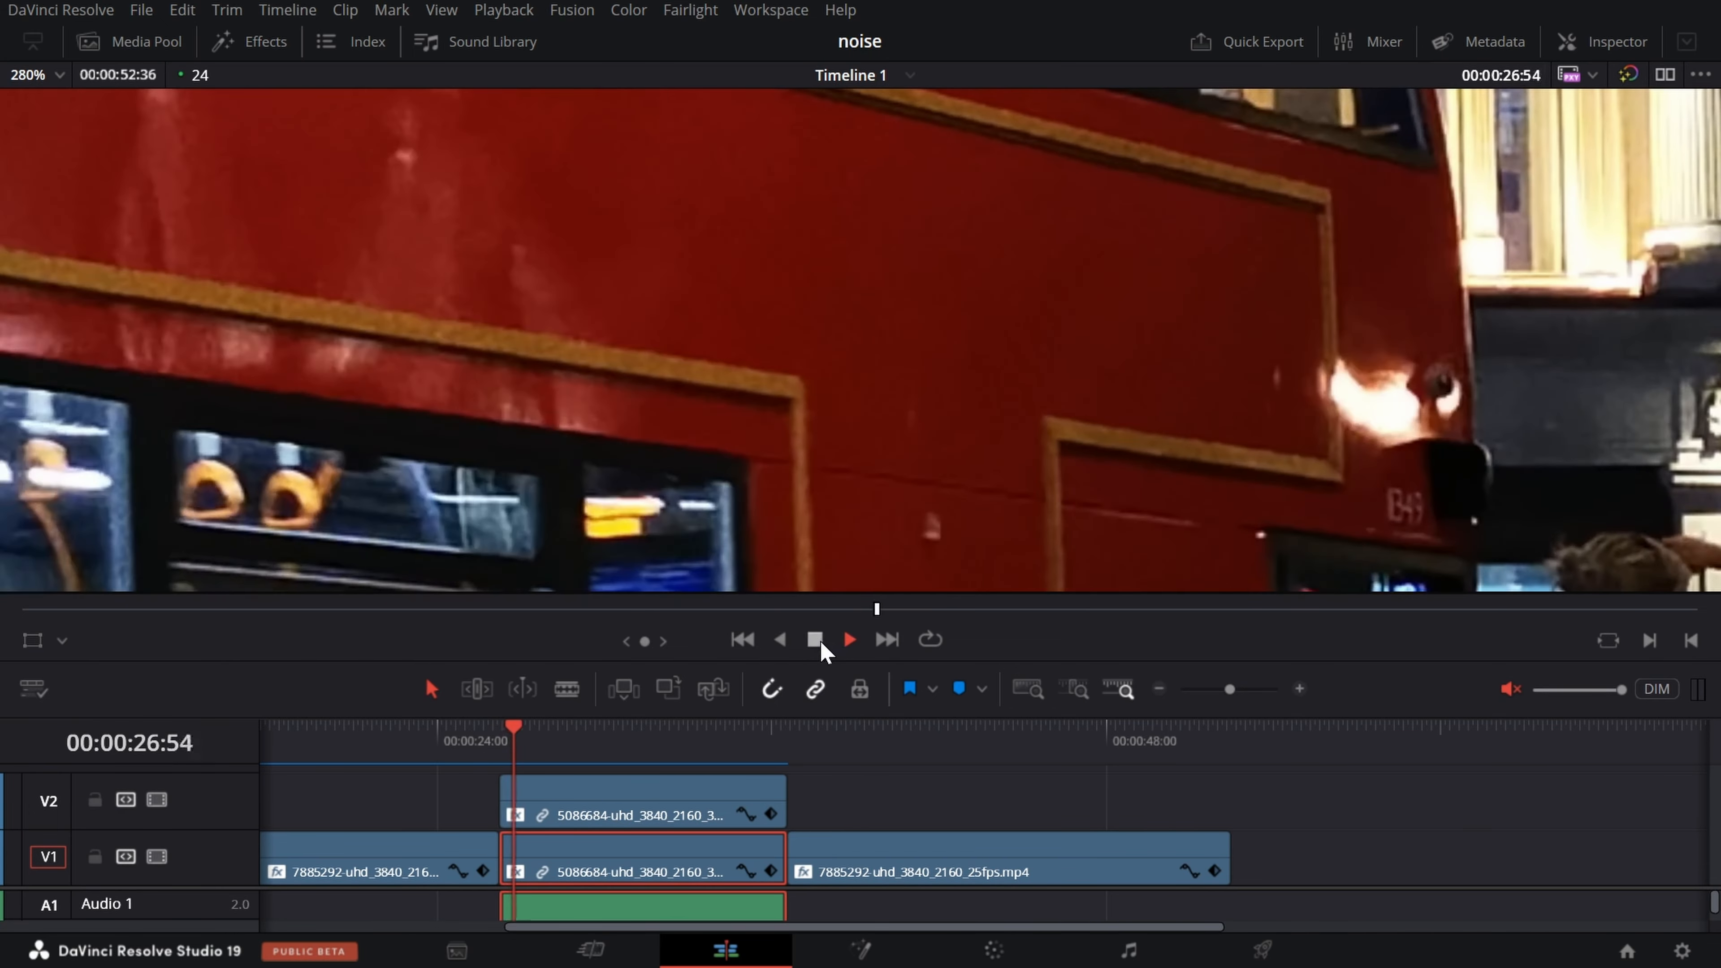
pyautogui.click(815, 639)
pyautogui.moveTo(877, 609); pyautogui.dragTo(833, 608)
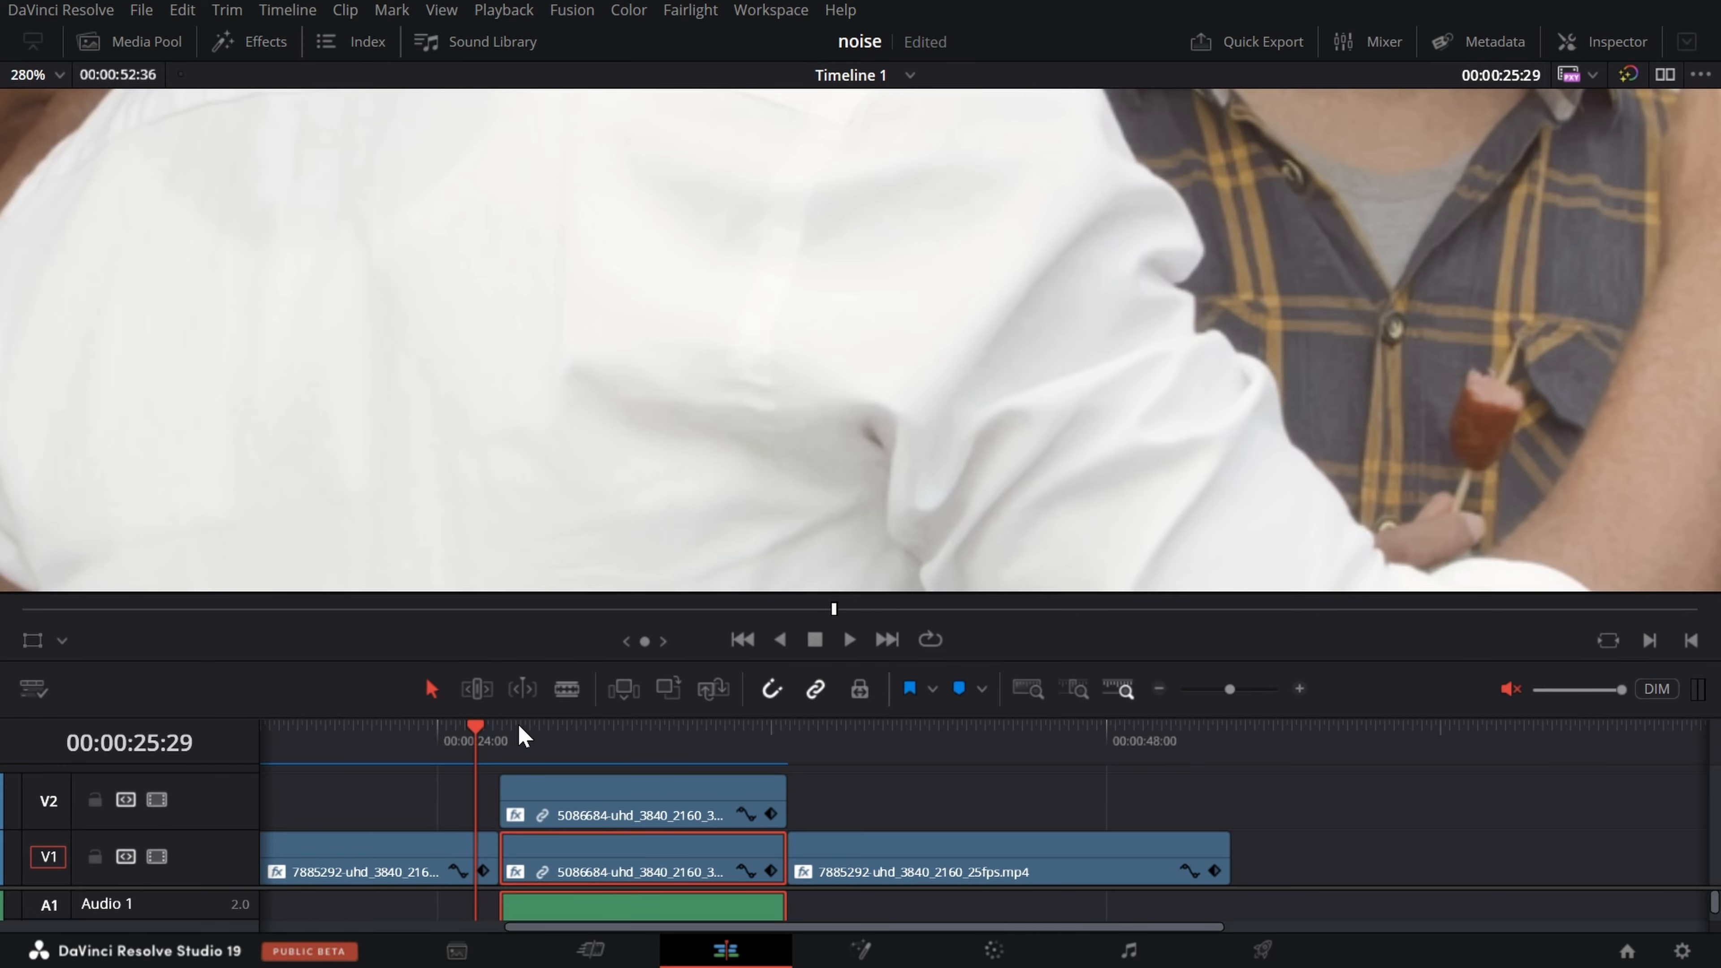
pyautogui.moveTo(519, 730)
pyautogui.mouseDown()
pyautogui.moveTo(549, 727)
pyautogui.moveTo(508, 731)
pyautogui.mouseUp()
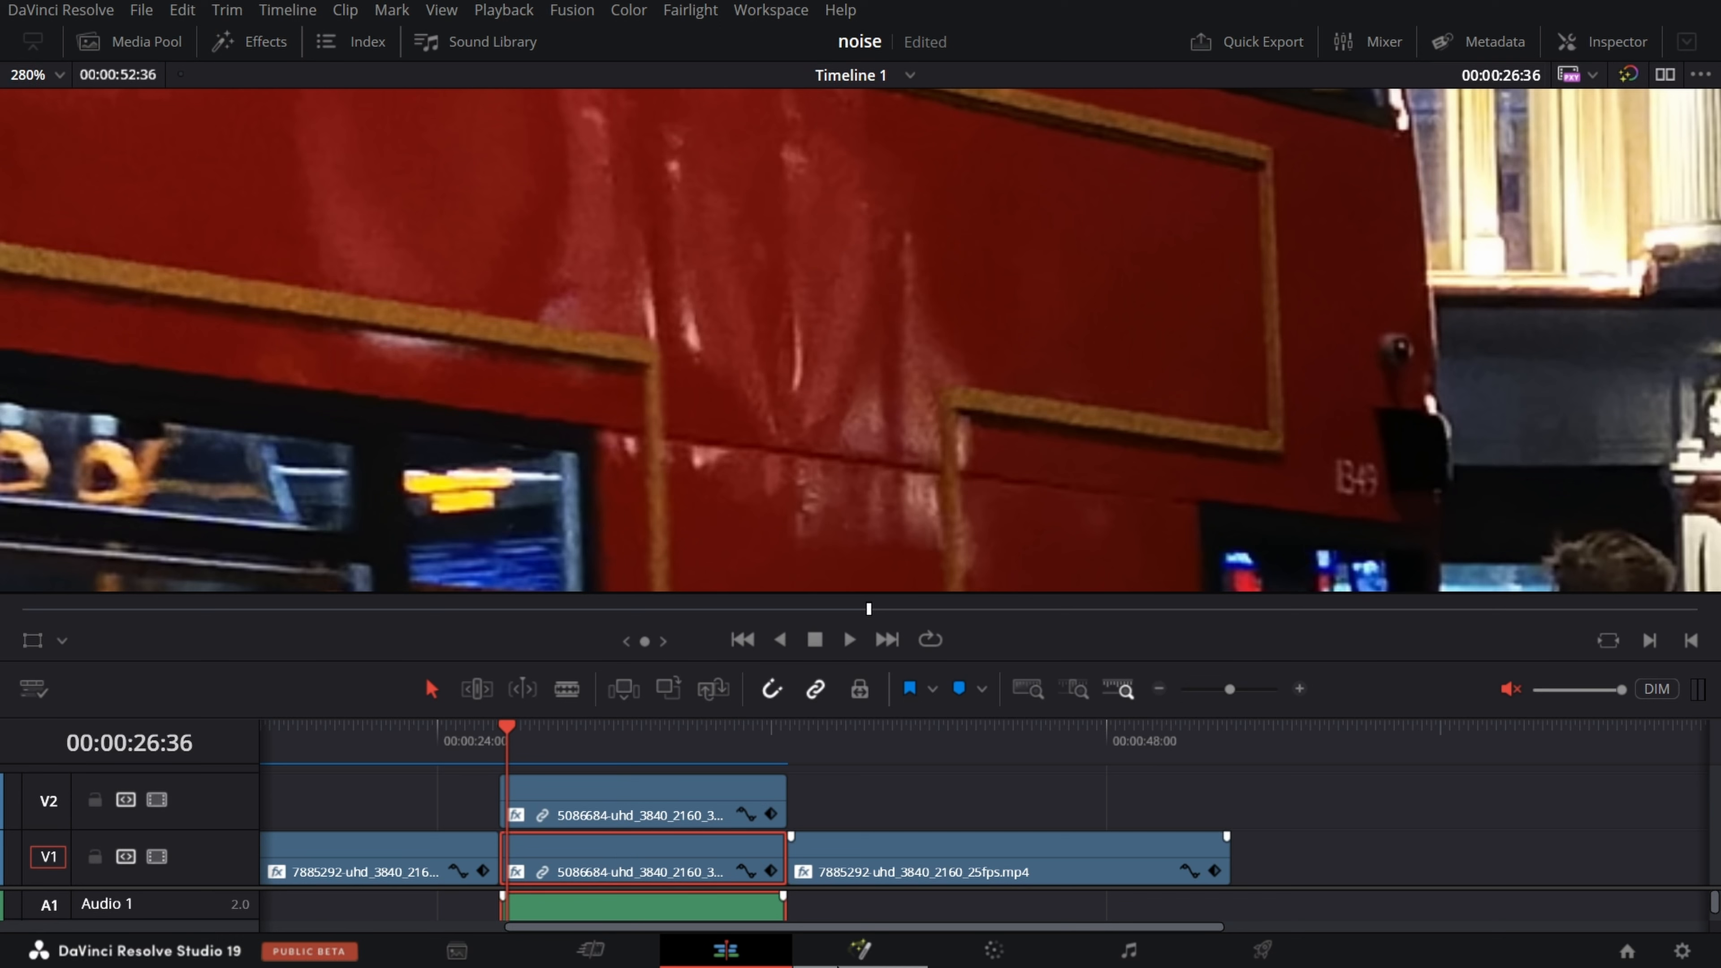
# Open the bus clip on the Color page and hide the mini timeline to enlarge the viewer.
pyautogui.click(993, 950)
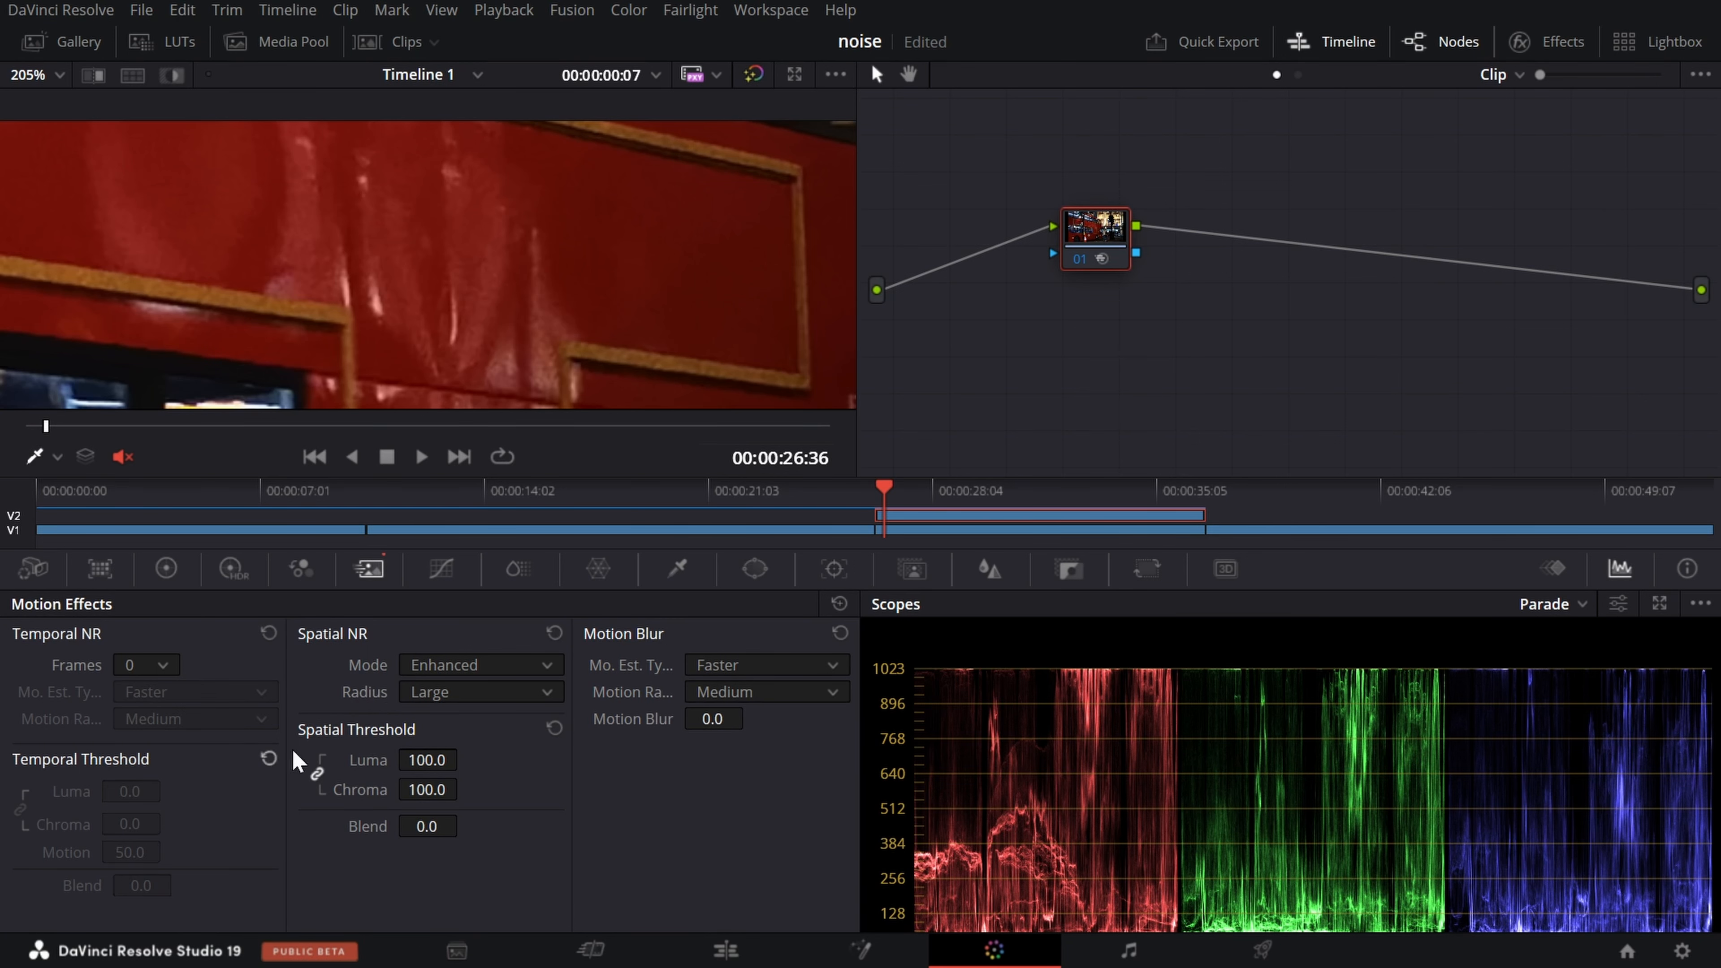
pyautogui.click(1296, 45)
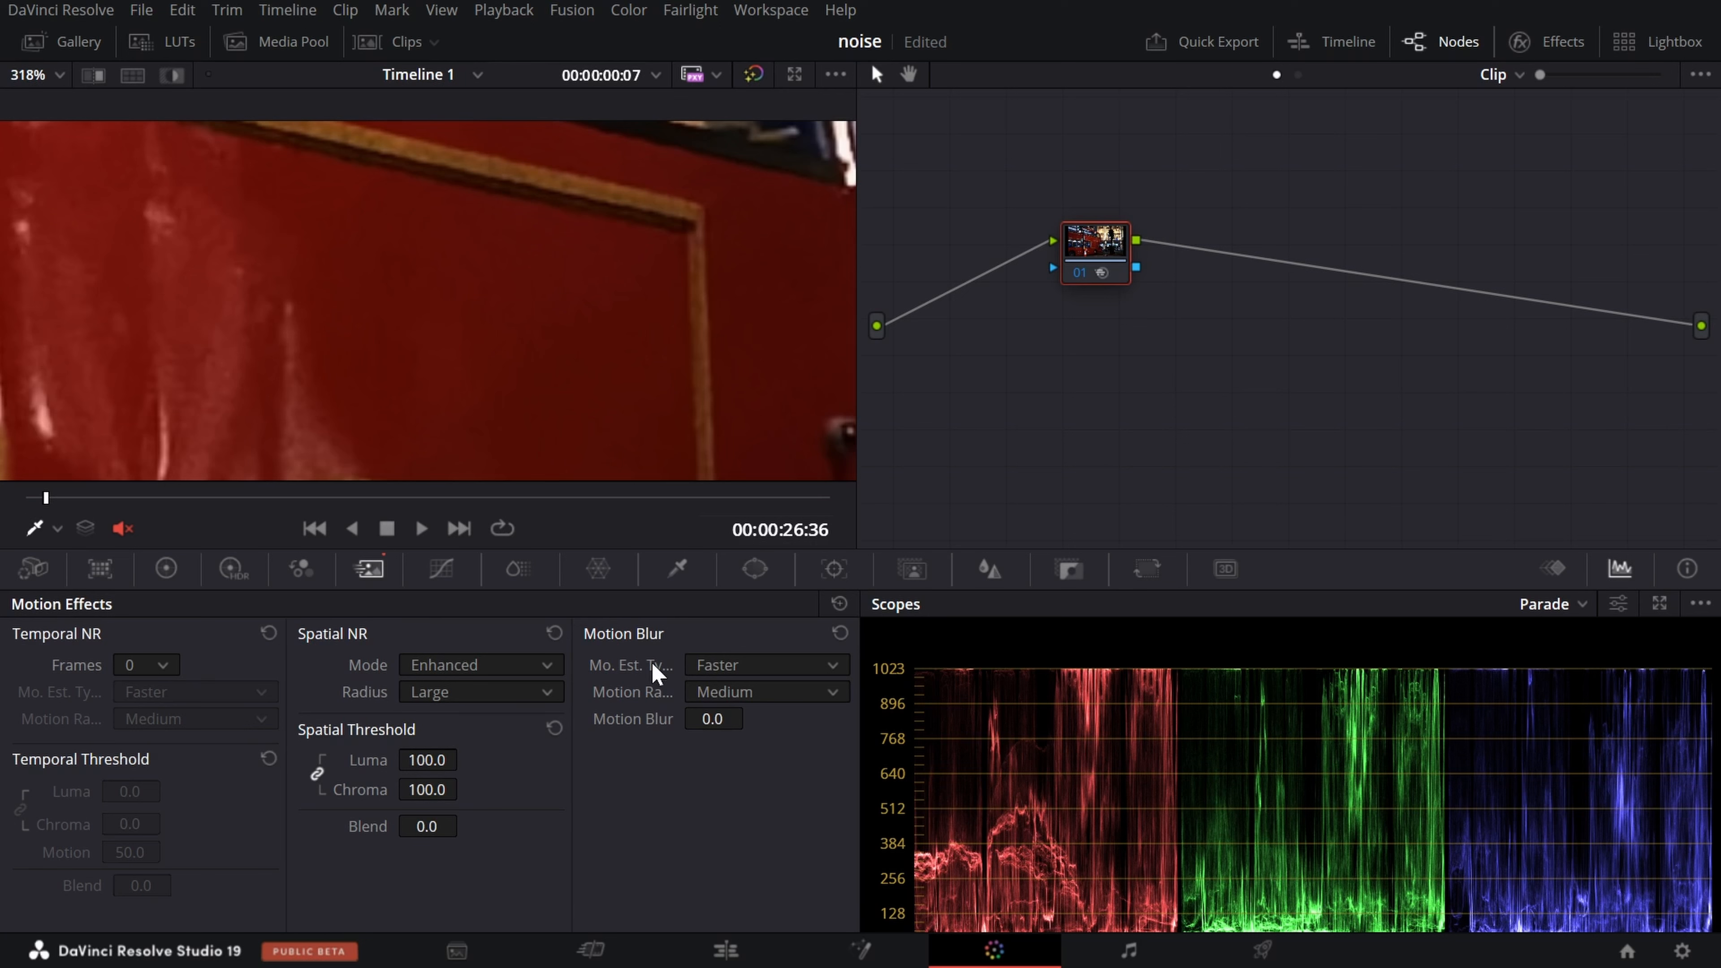
# Search the Edit page's effects library for "motion".
pyautogui.click(725, 949)
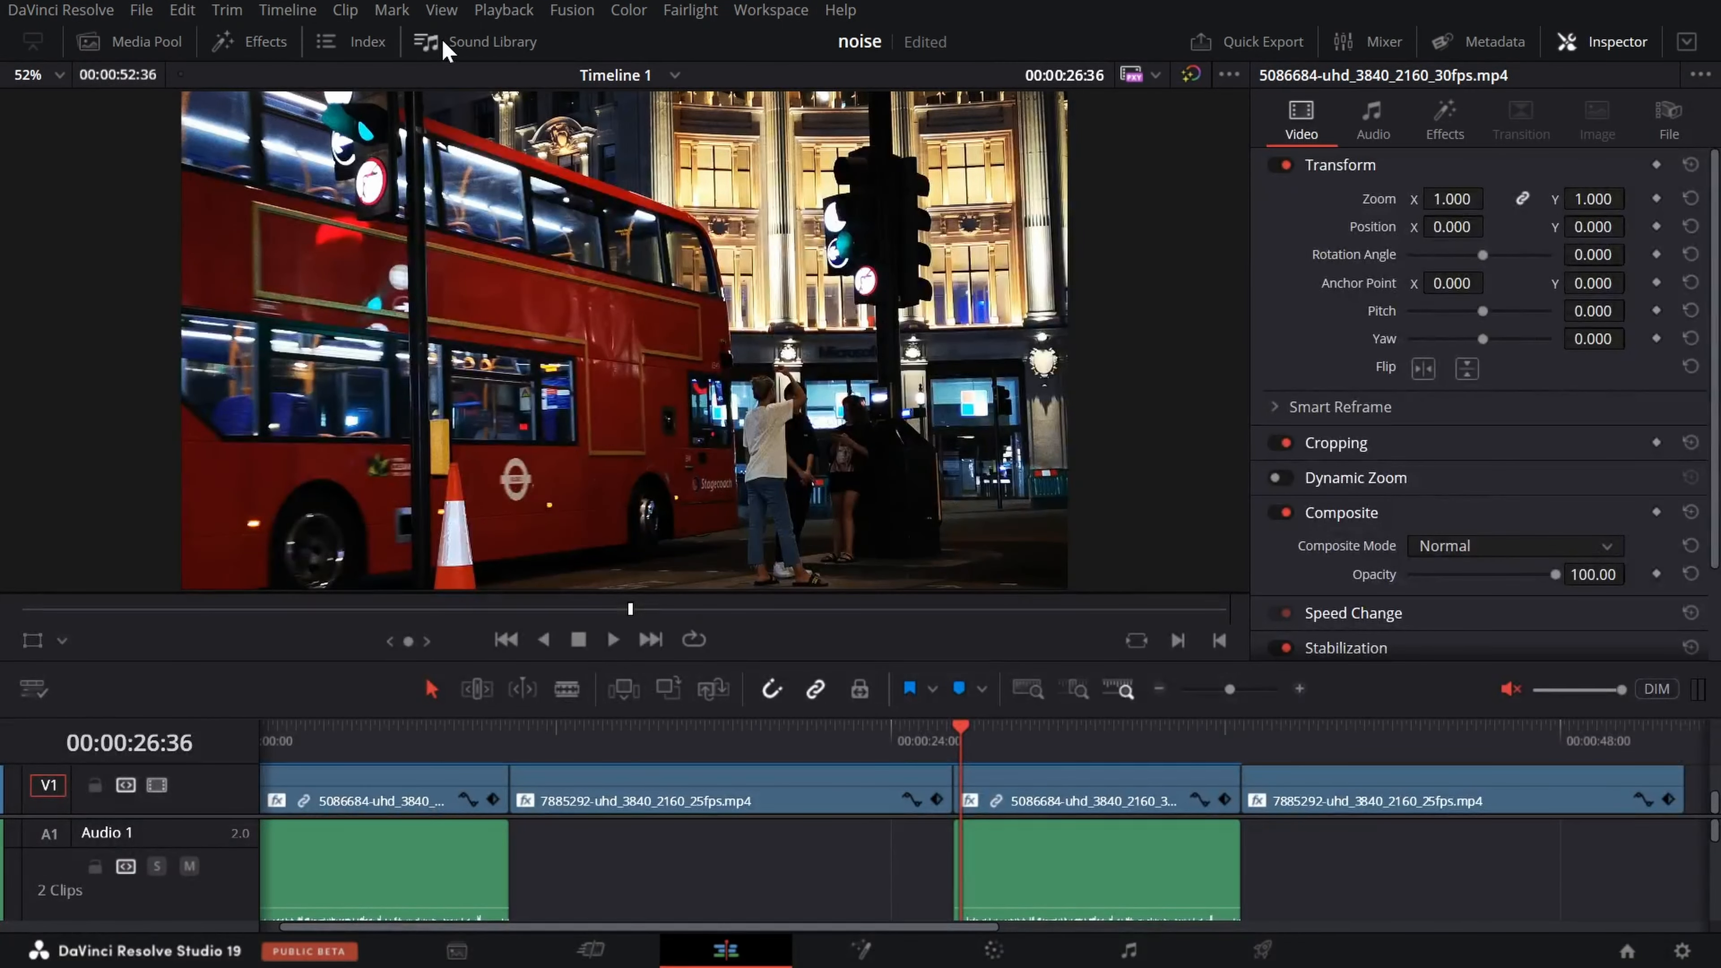
pyautogui.click(266, 42)
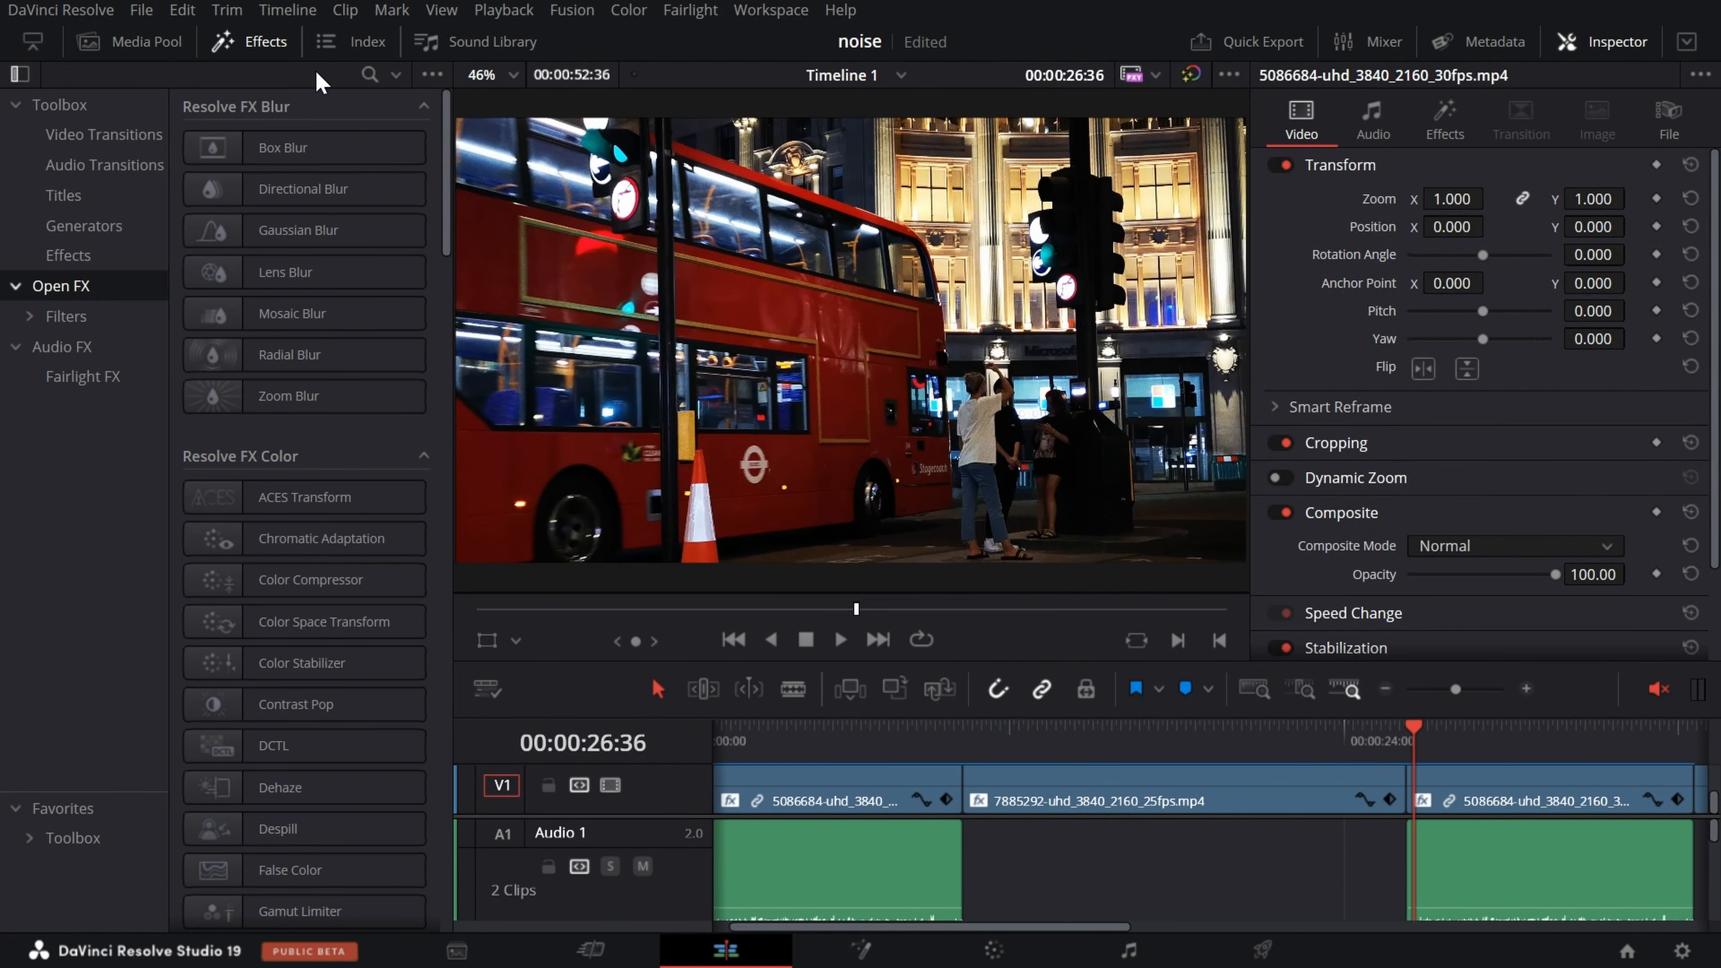
pyautogui.click(370, 74)
pyautogui.write('m')
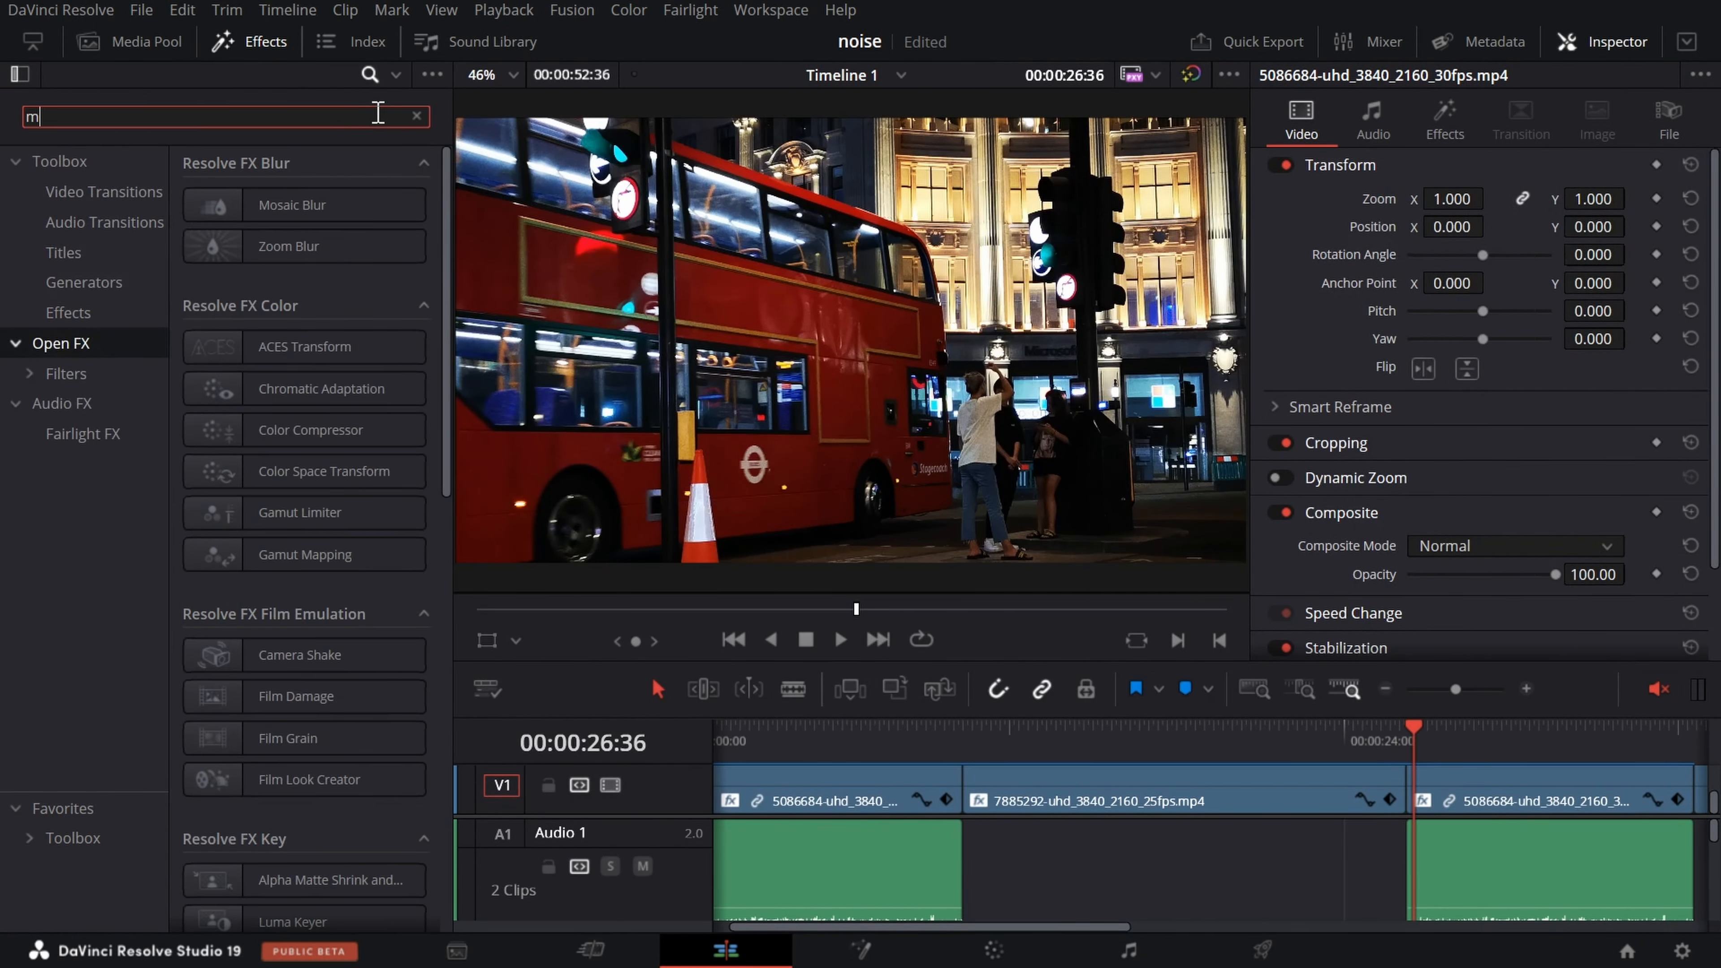
pyautogui.write('otion')
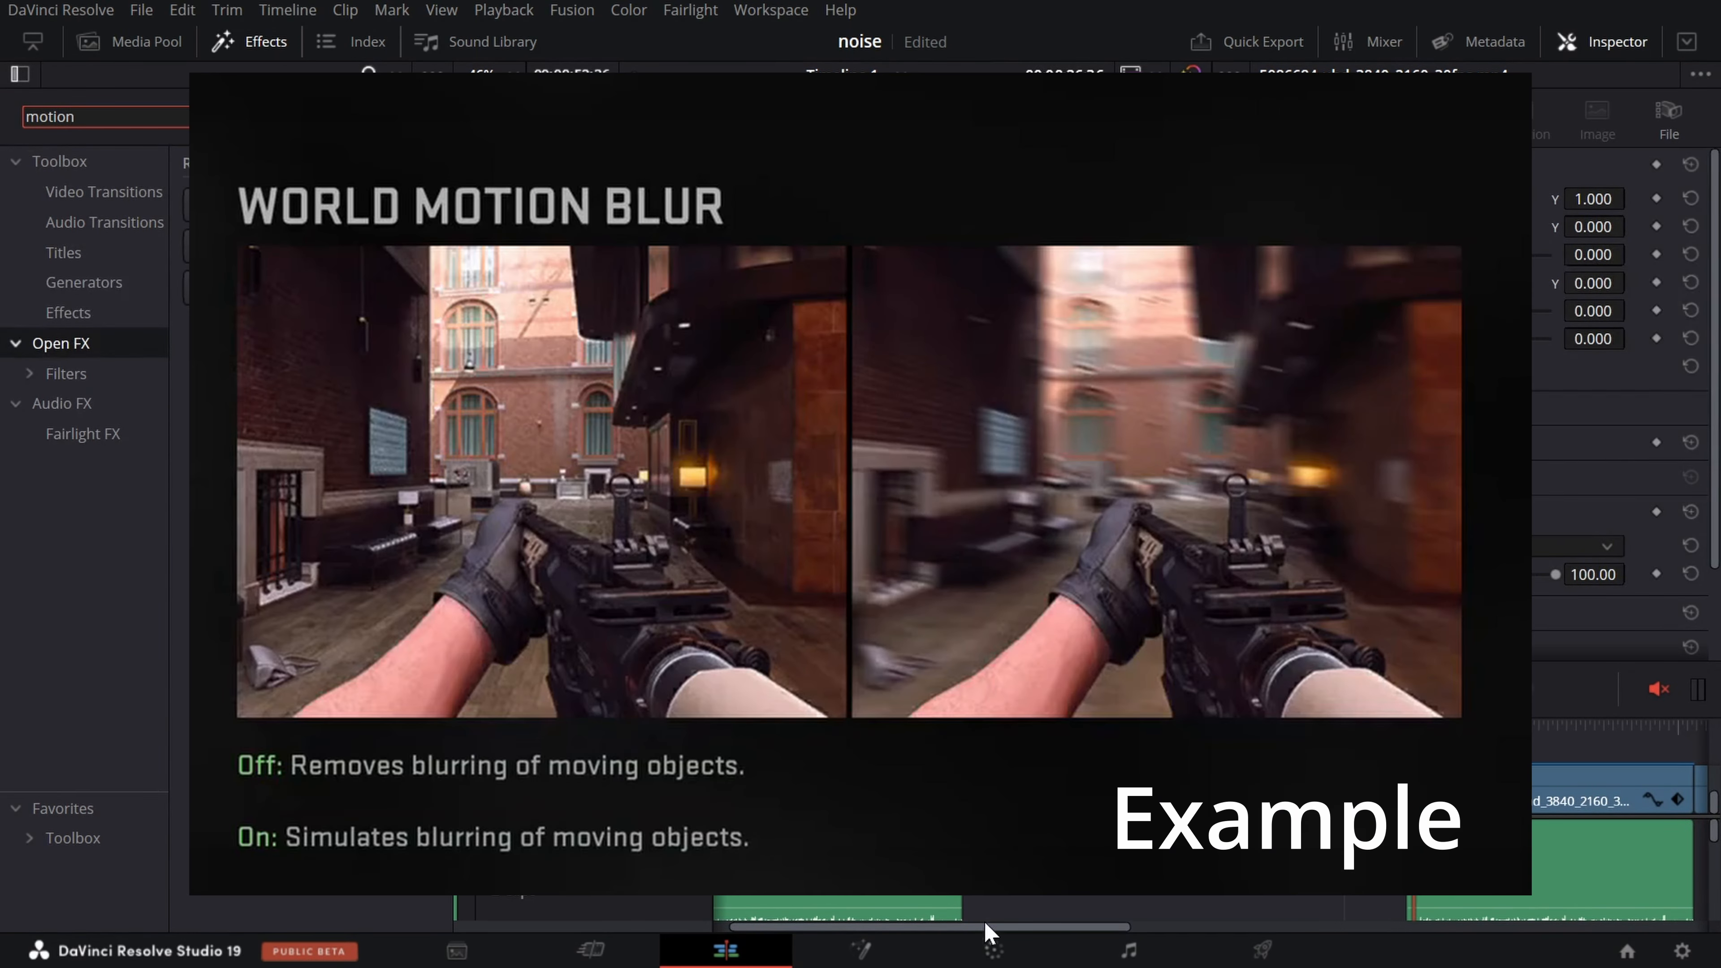
# Return to the Color page, select clip 05 with the group of people eating, and show more of its frame.
pyautogui.click(1016, 946)
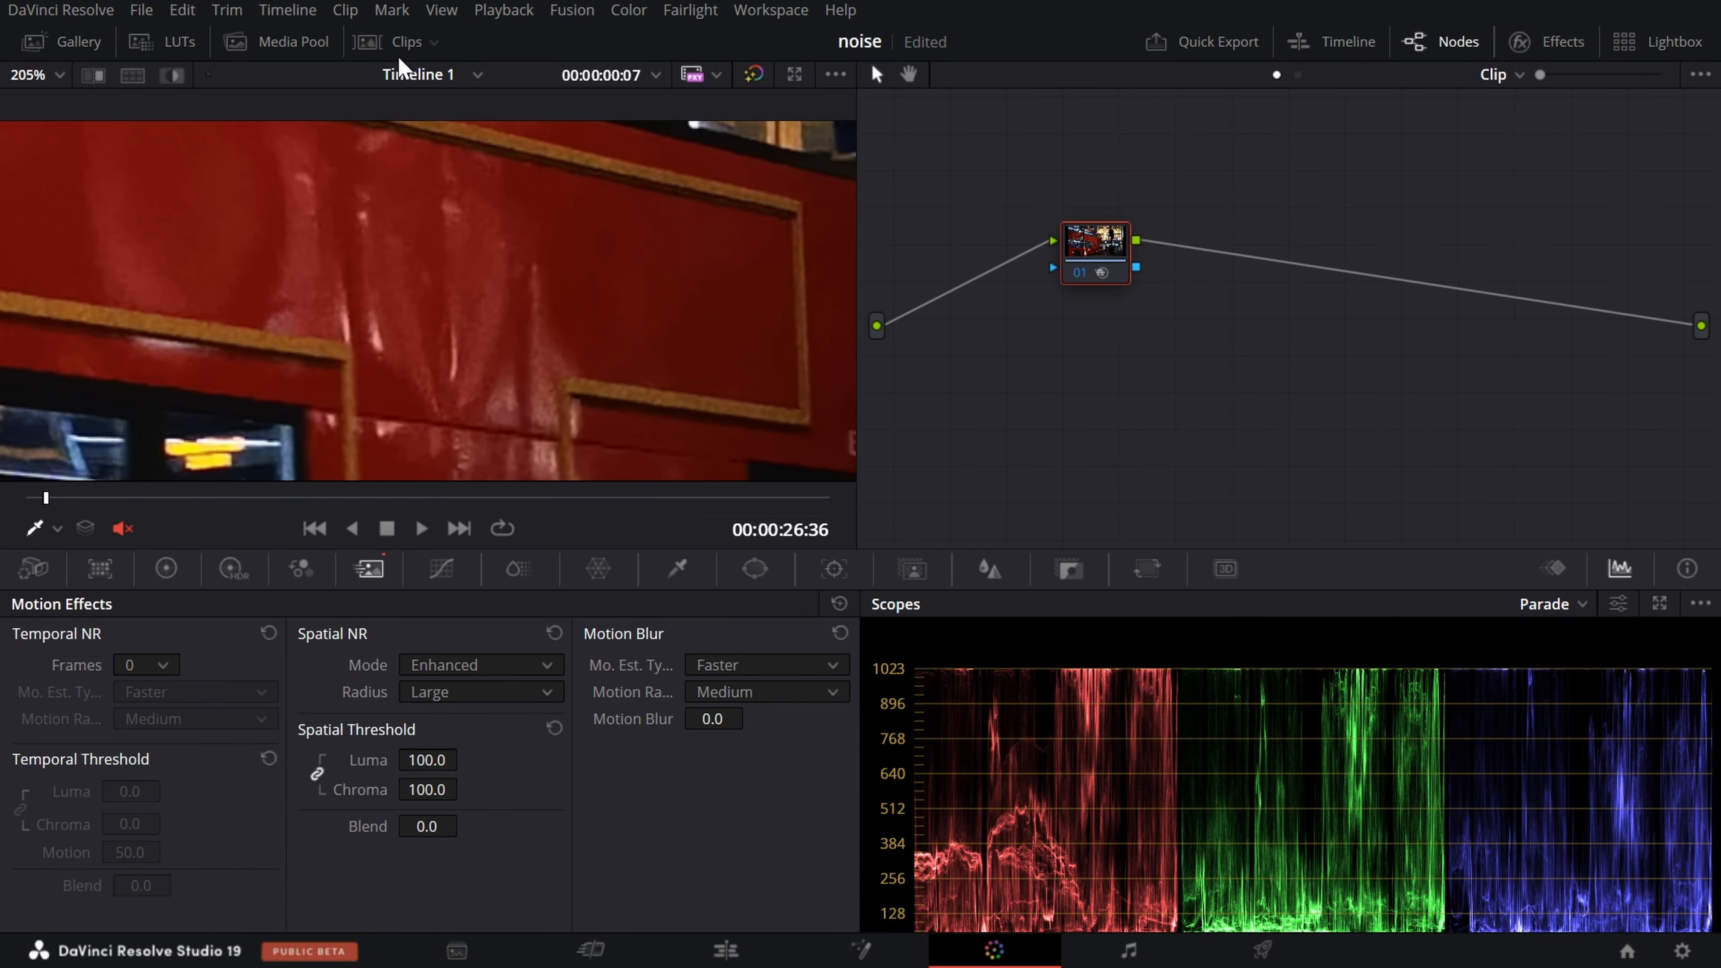
pyautogui.click(400, 41)
pyautogui.click(505, 494)
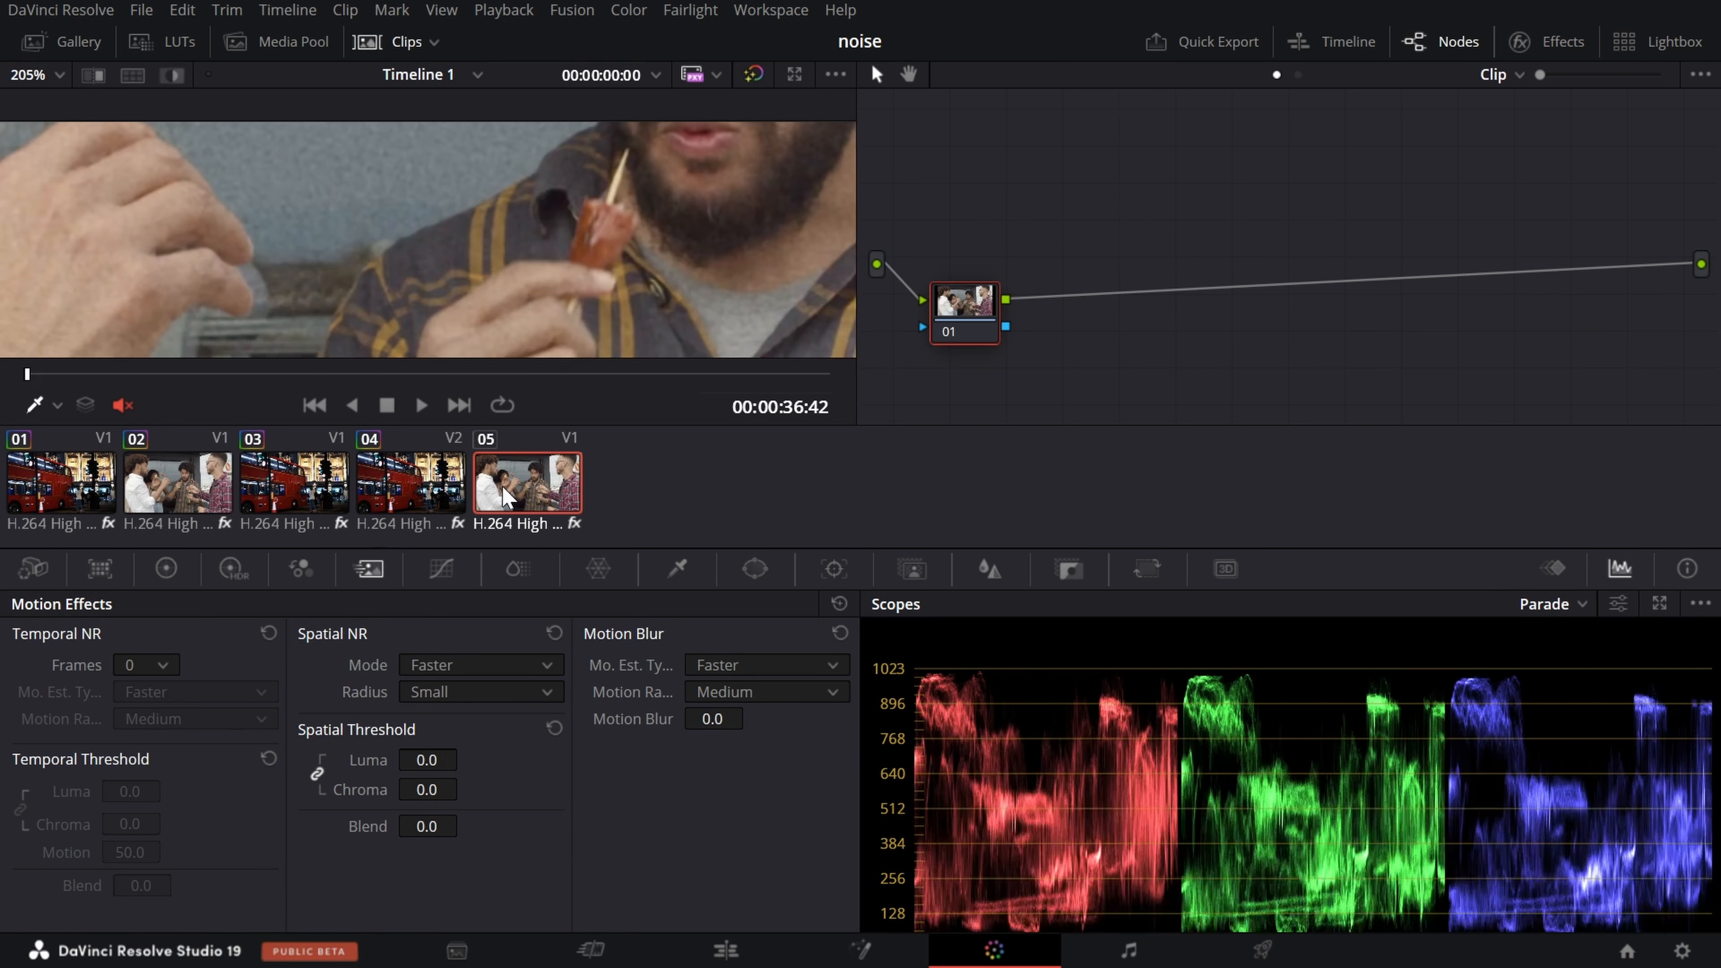
pyautogui.click(371, 42)
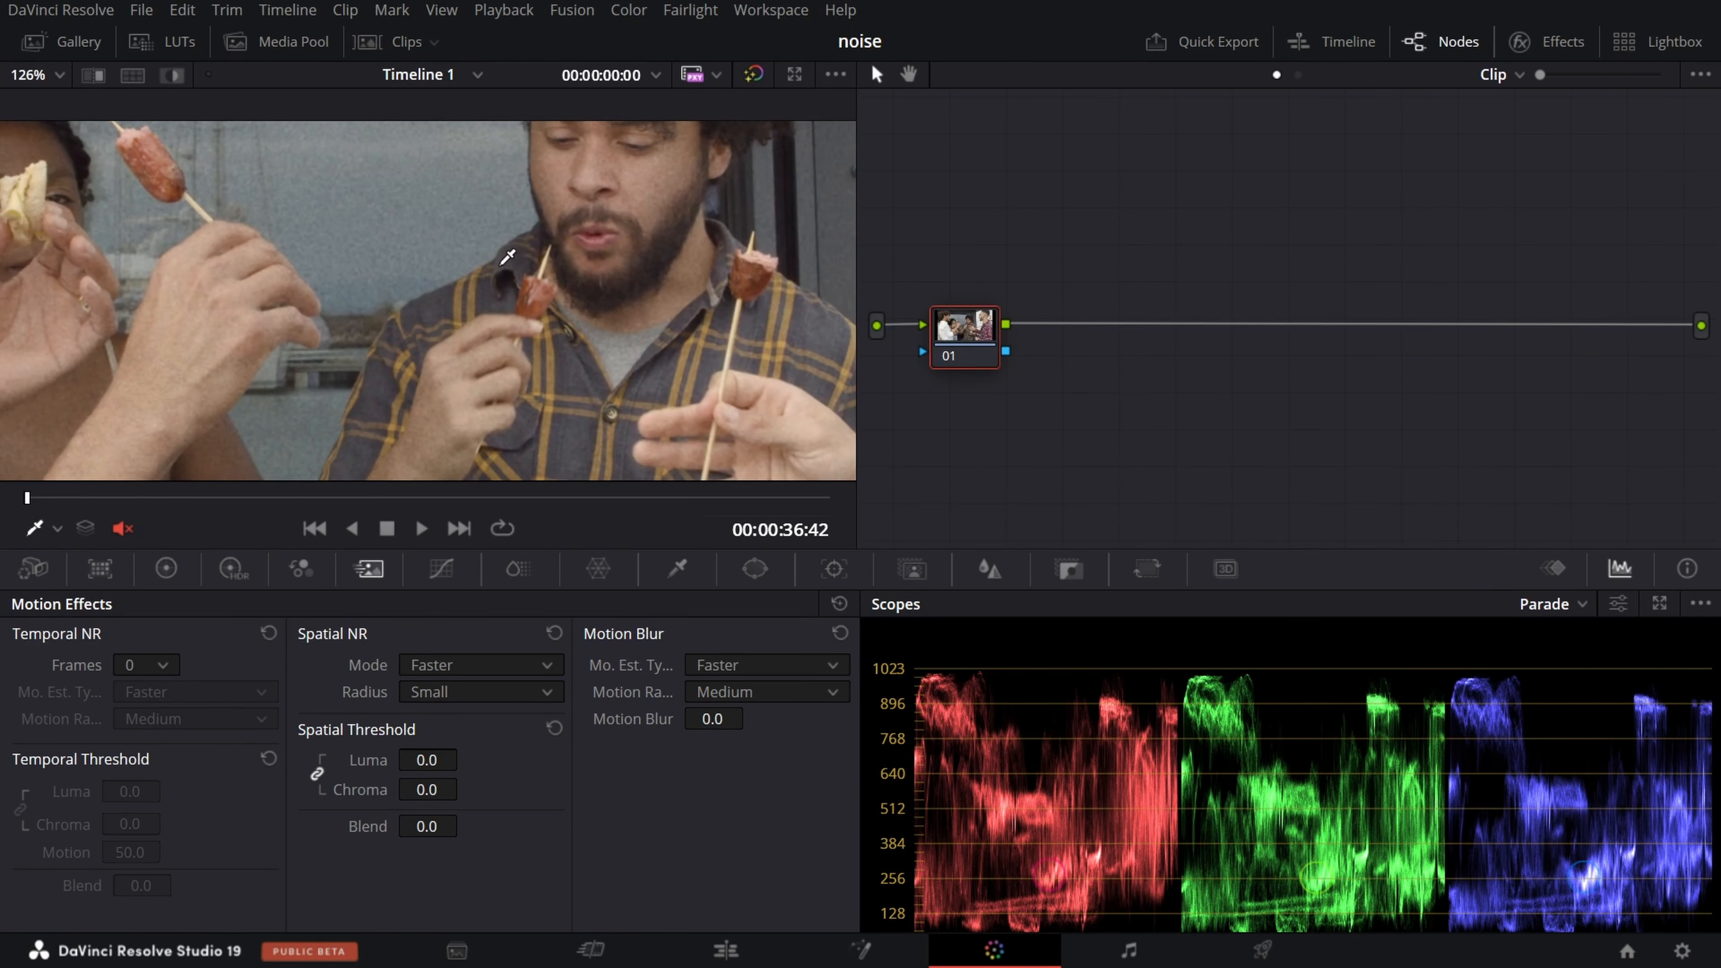
pyautogui.scroll(-5, 508, 256)
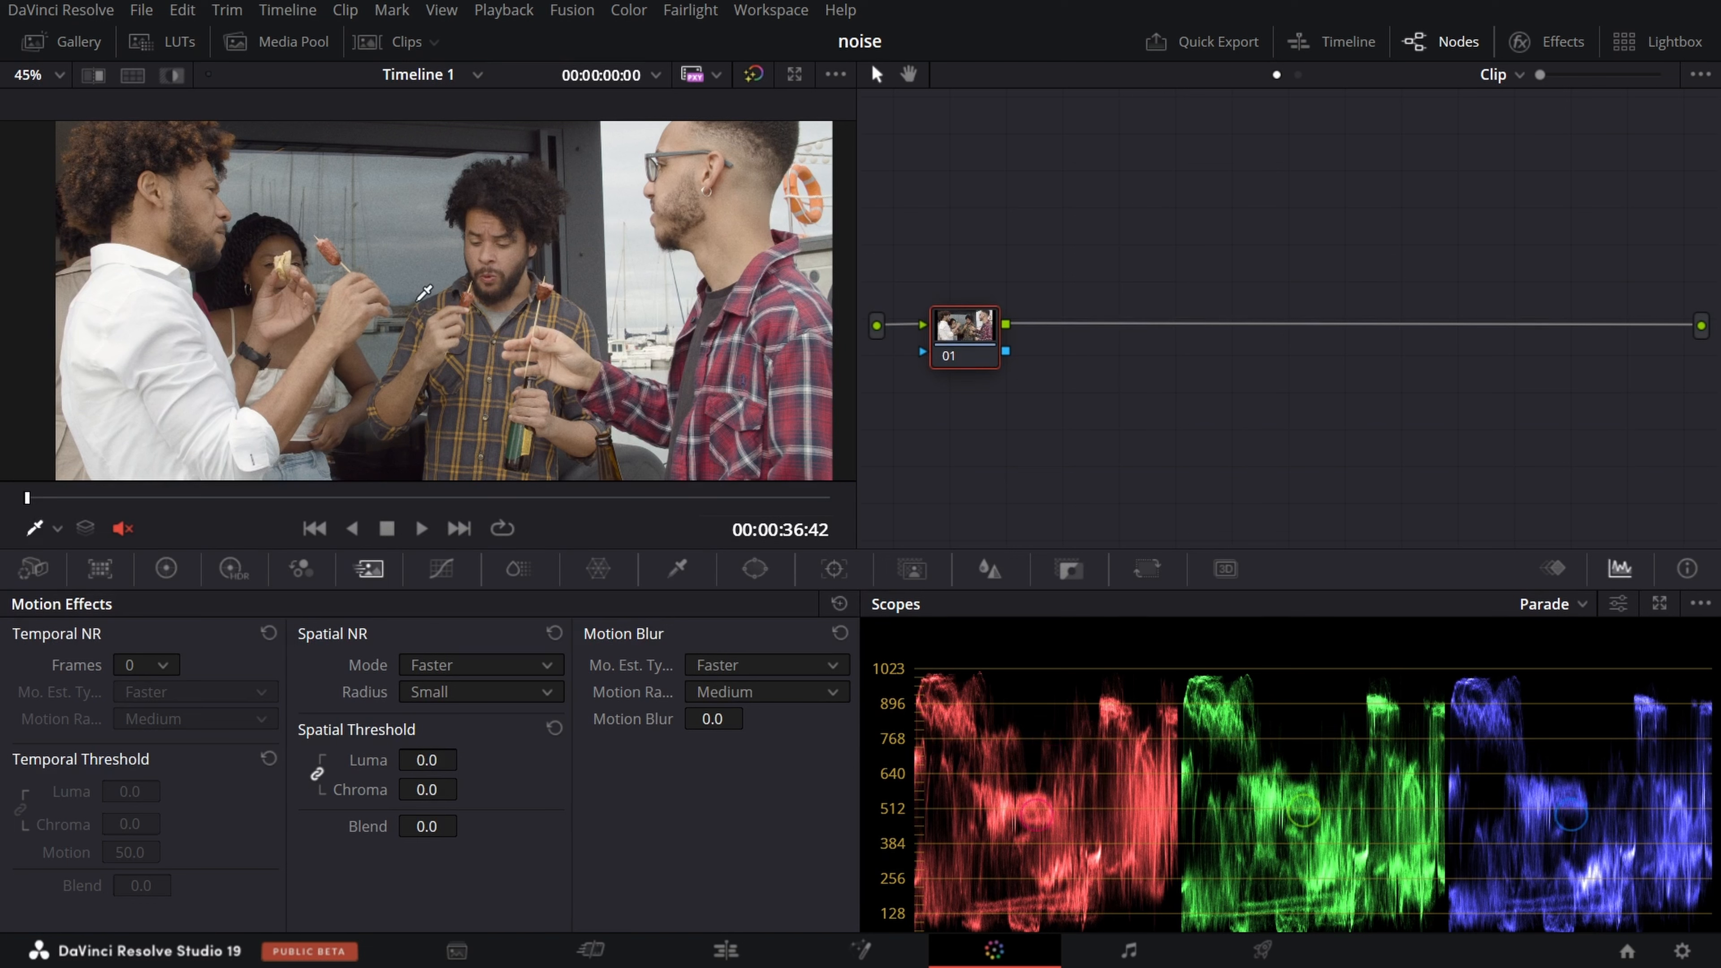
# Expand the parade scopes into a floating window and place it beside the viewer.
pyautogui.click(1659, 600)
pyautogui.moveTo(1217, 434); pyautogui.dragTo(1582, 52)
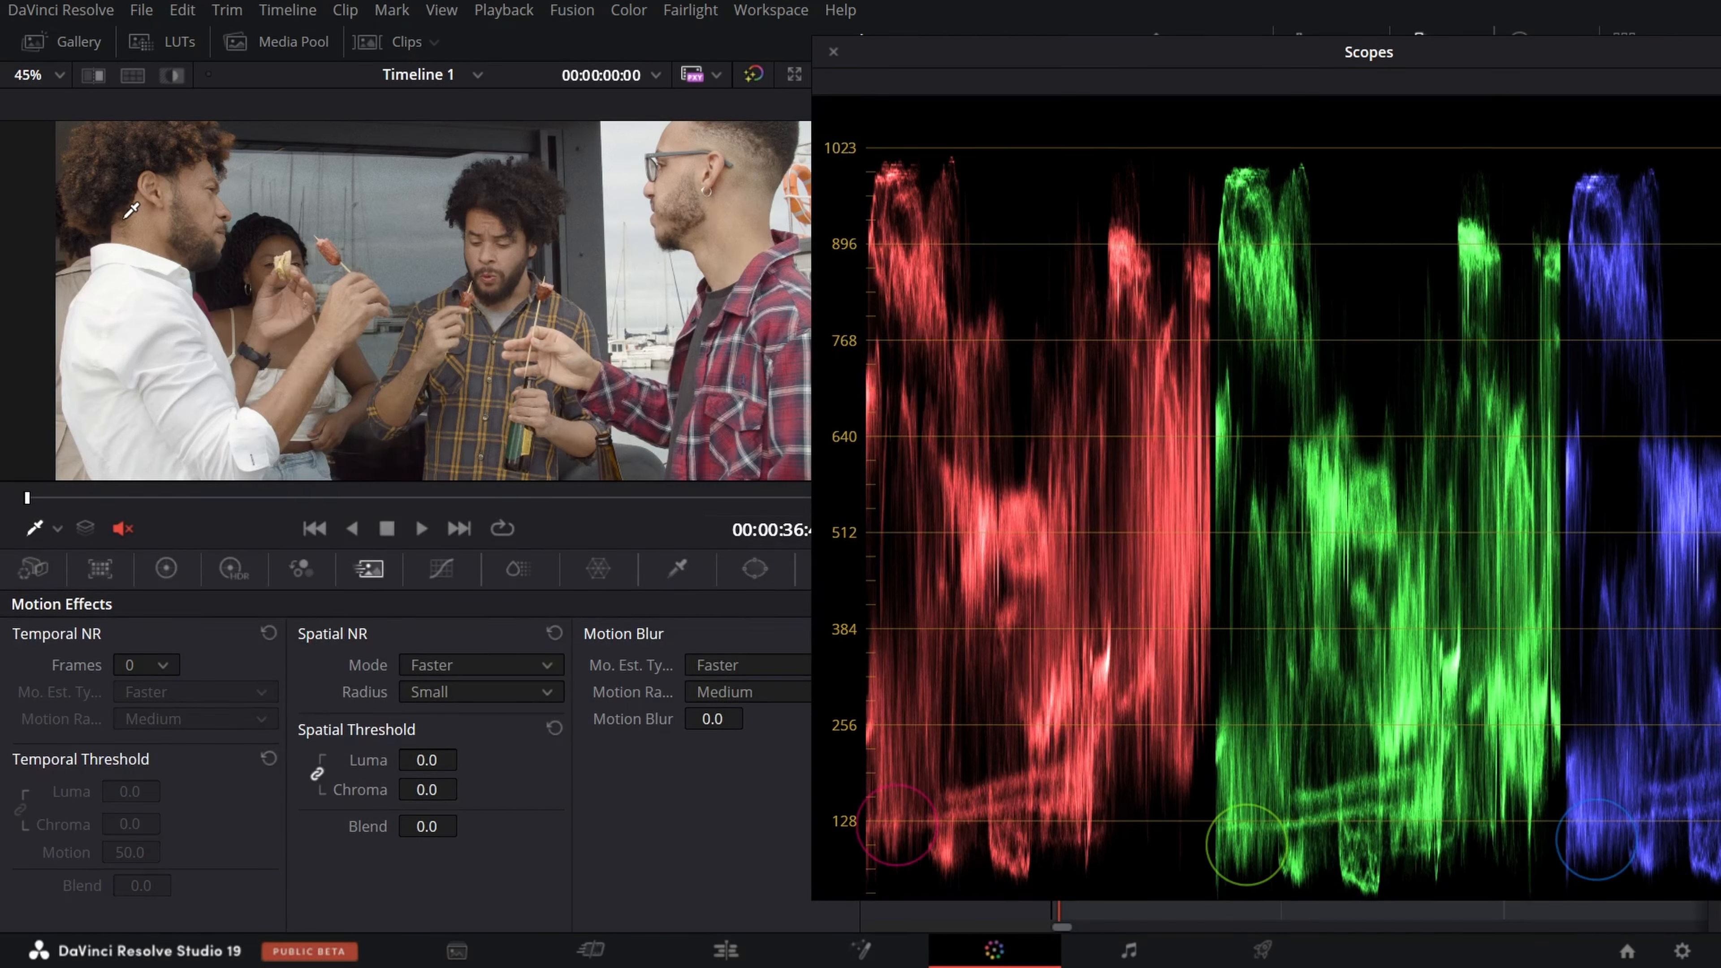
# Set temporal noise reduction to 4 frames with Better motion estimation and Medium motion range, and go to 00:00:42:13 in the clip.
pyautogui.click(165, 667)
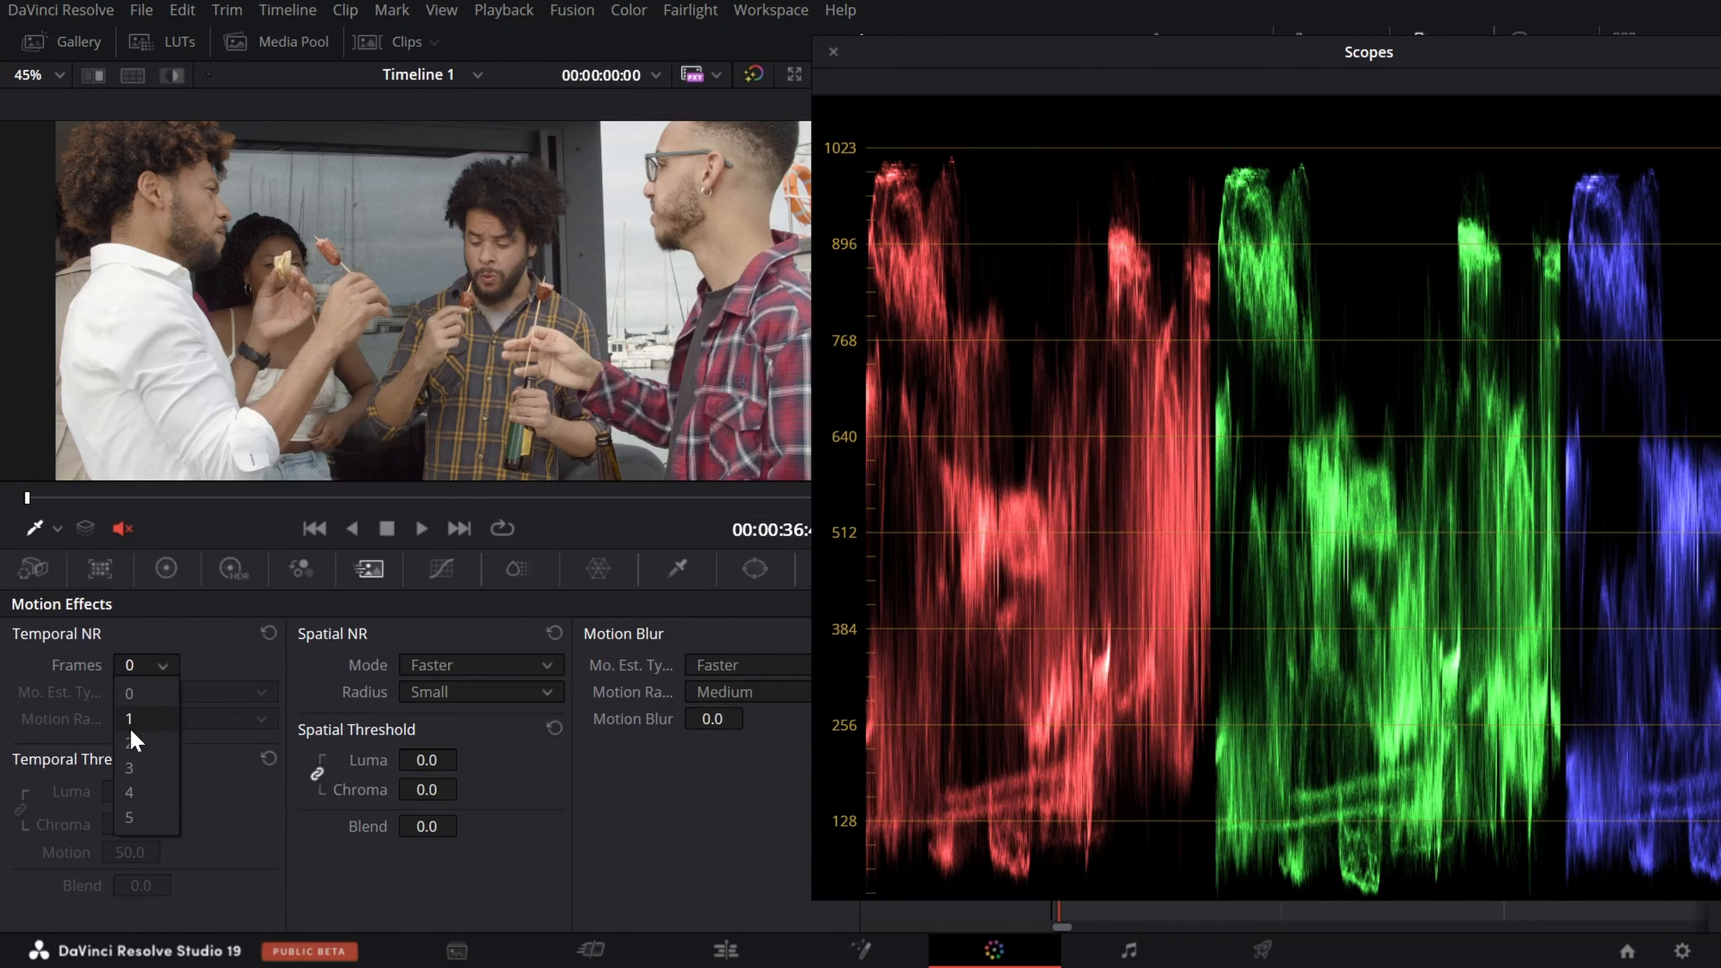
pyautogui.click(147, 797)
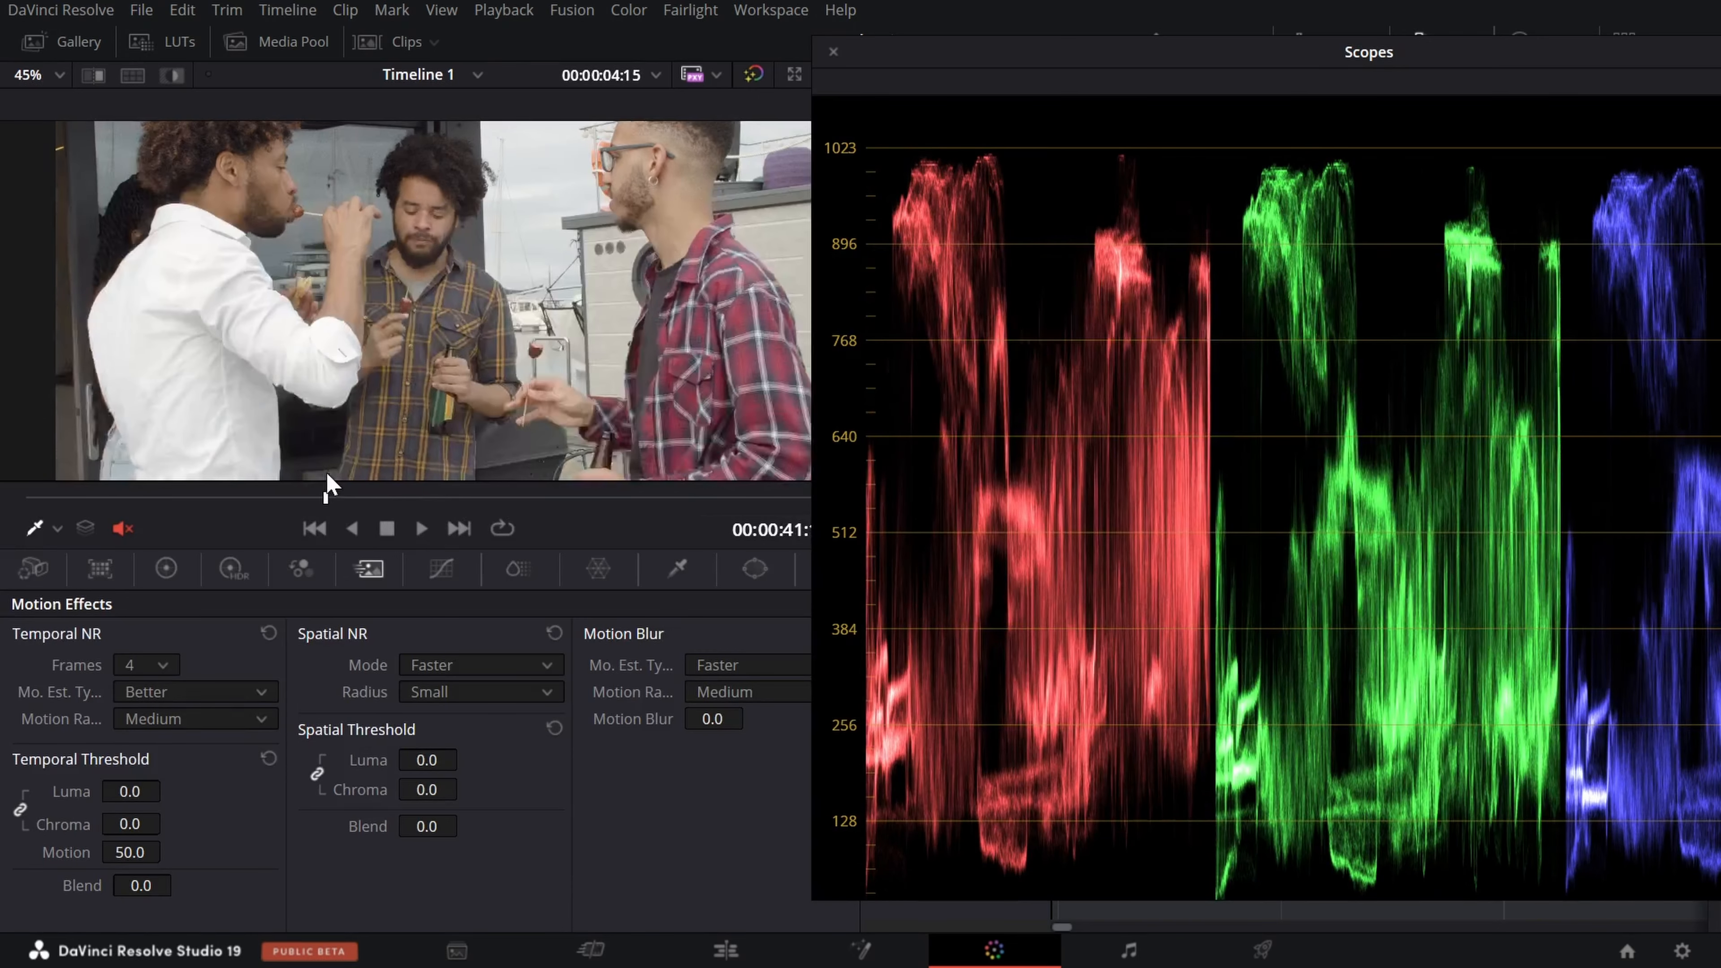
pyautogui.moveTo(326, 475); pyautogui.dragTo(310, 478)
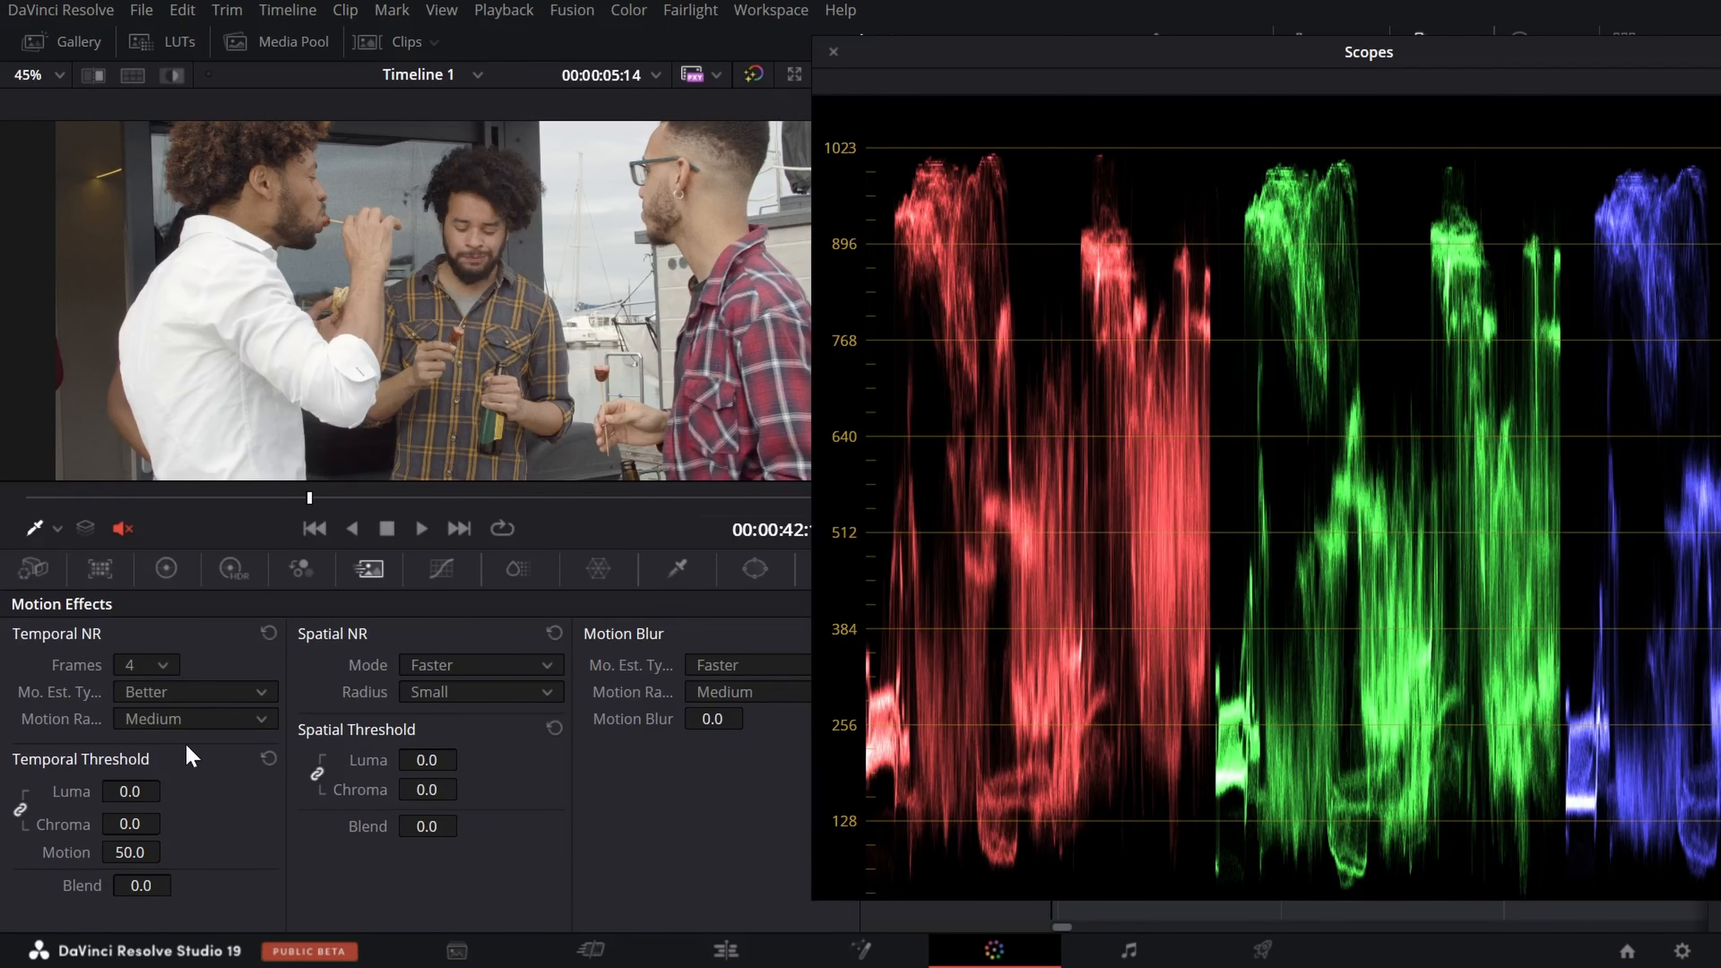
pyautogui.click(188, 729)
pyautogui.click(184, 767)
# Magnify the man in the yellow plaid shirt and raise the linked temporal luma and chroma thresholds to 47.
pyautogui.scroll(6, 566, 217)
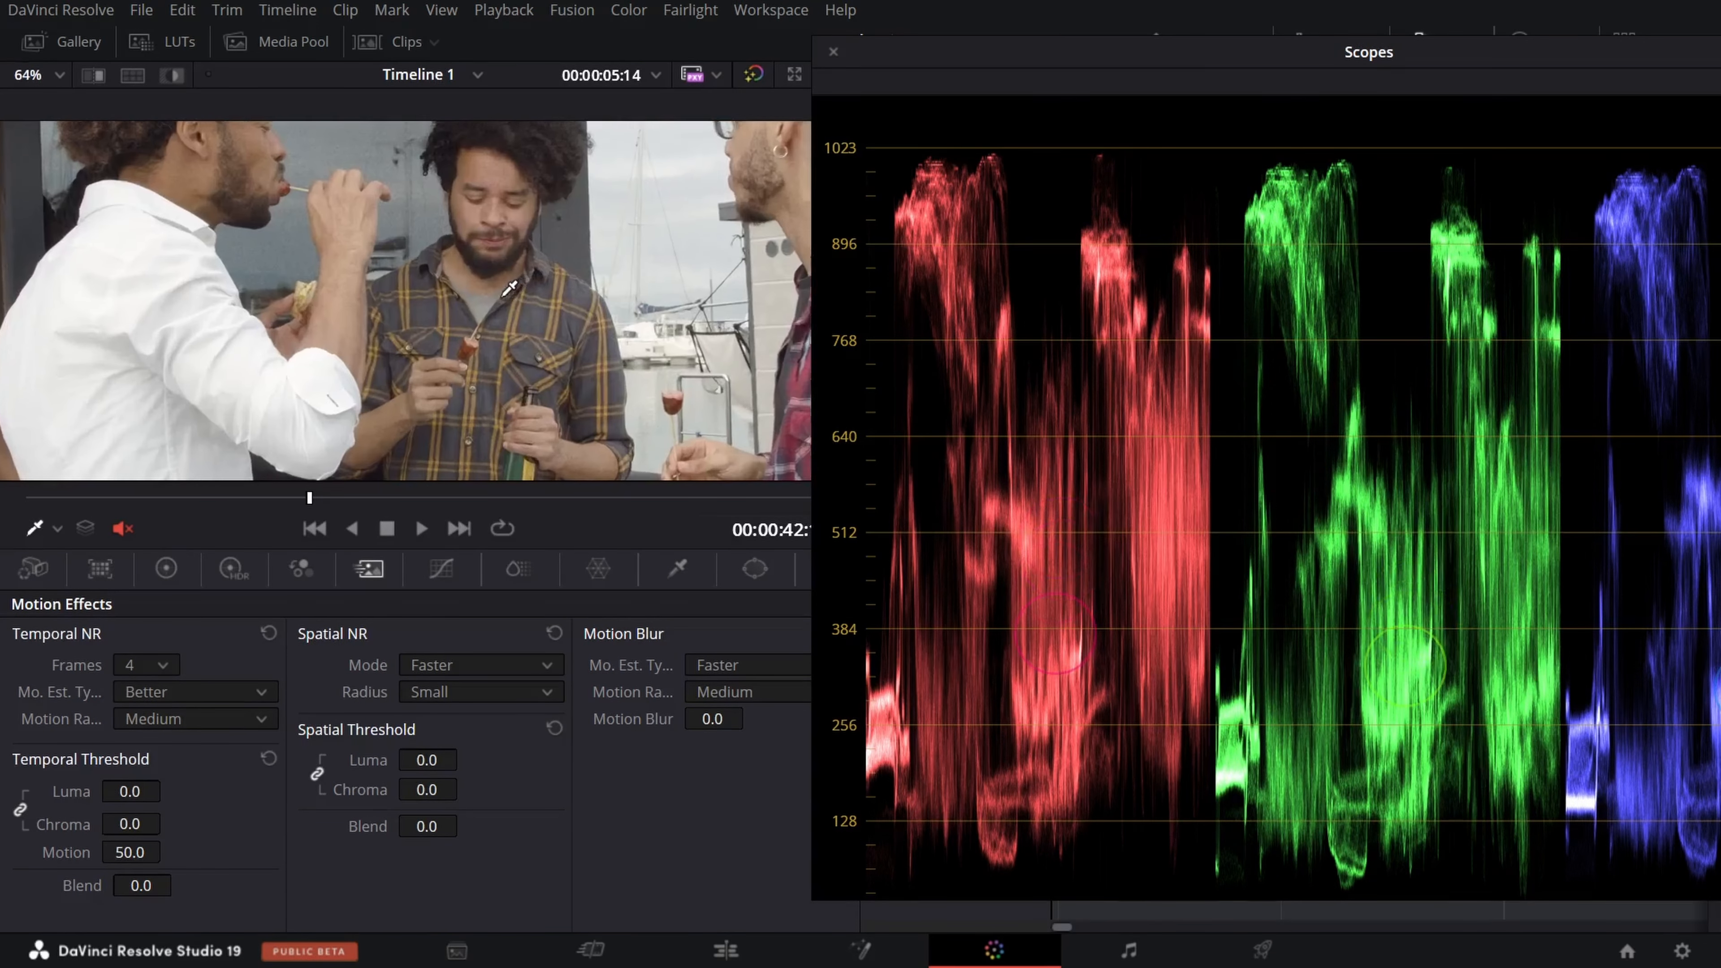
pyautogui.moveTo(561, 225); pyautogui.dragTo(499, 378)
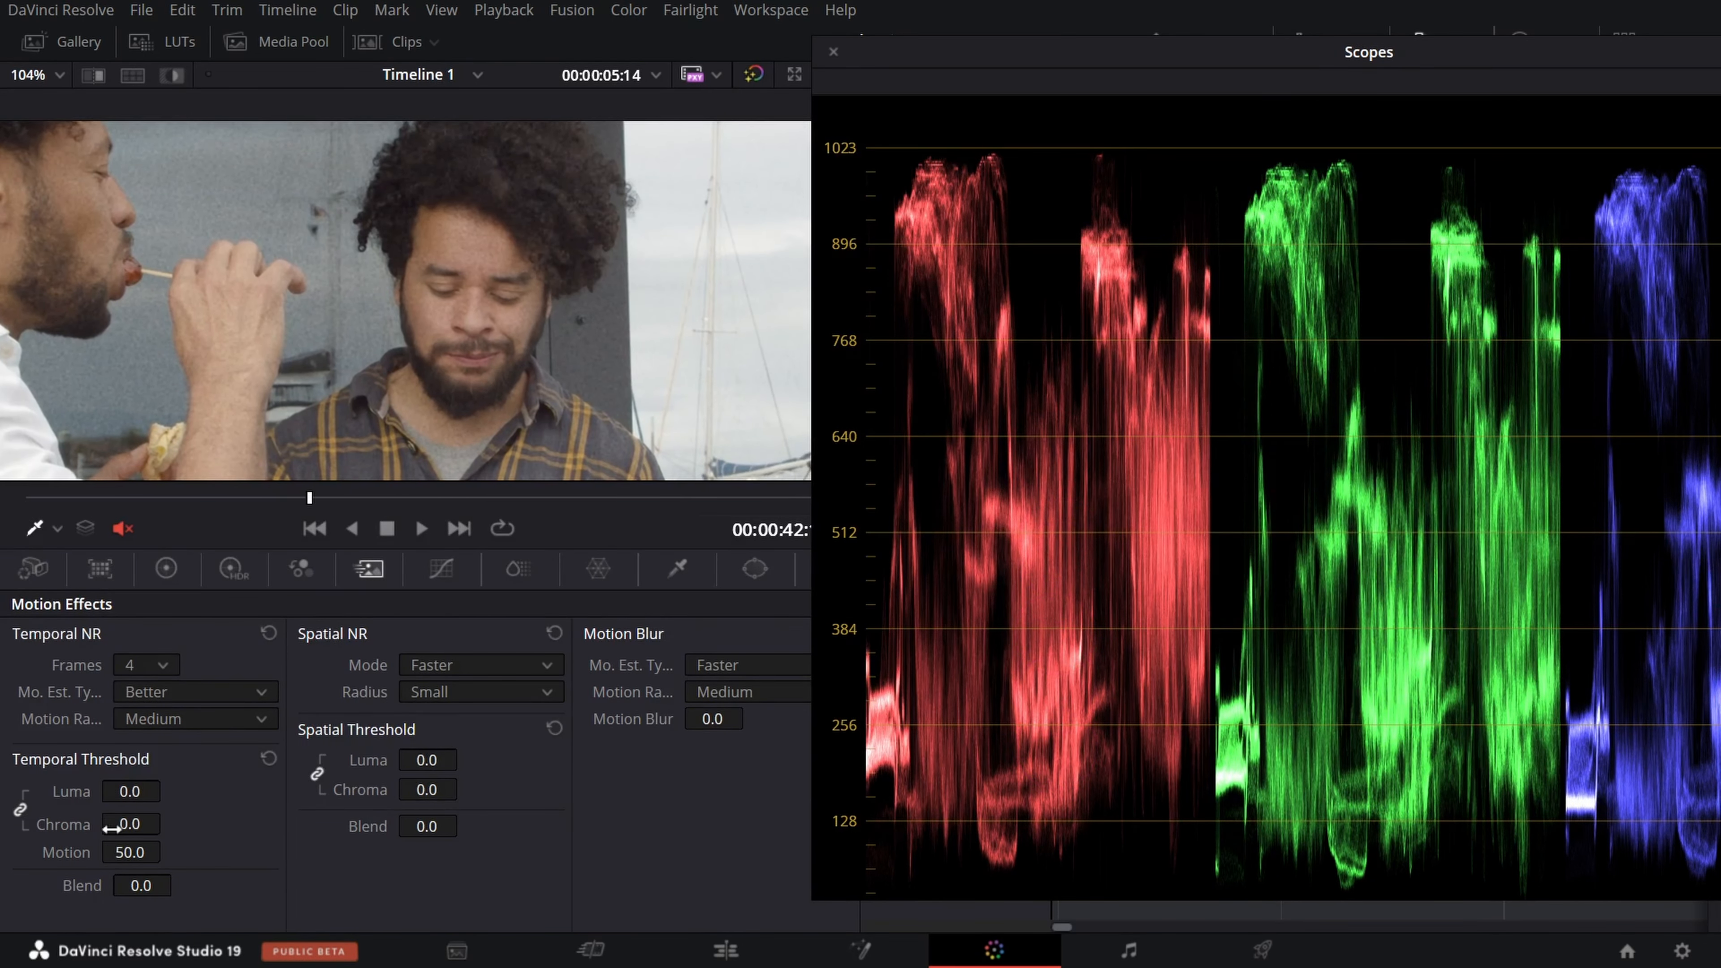
pyautogui.moveTo(167, 821); pyautogui.dragTo(167, 824)
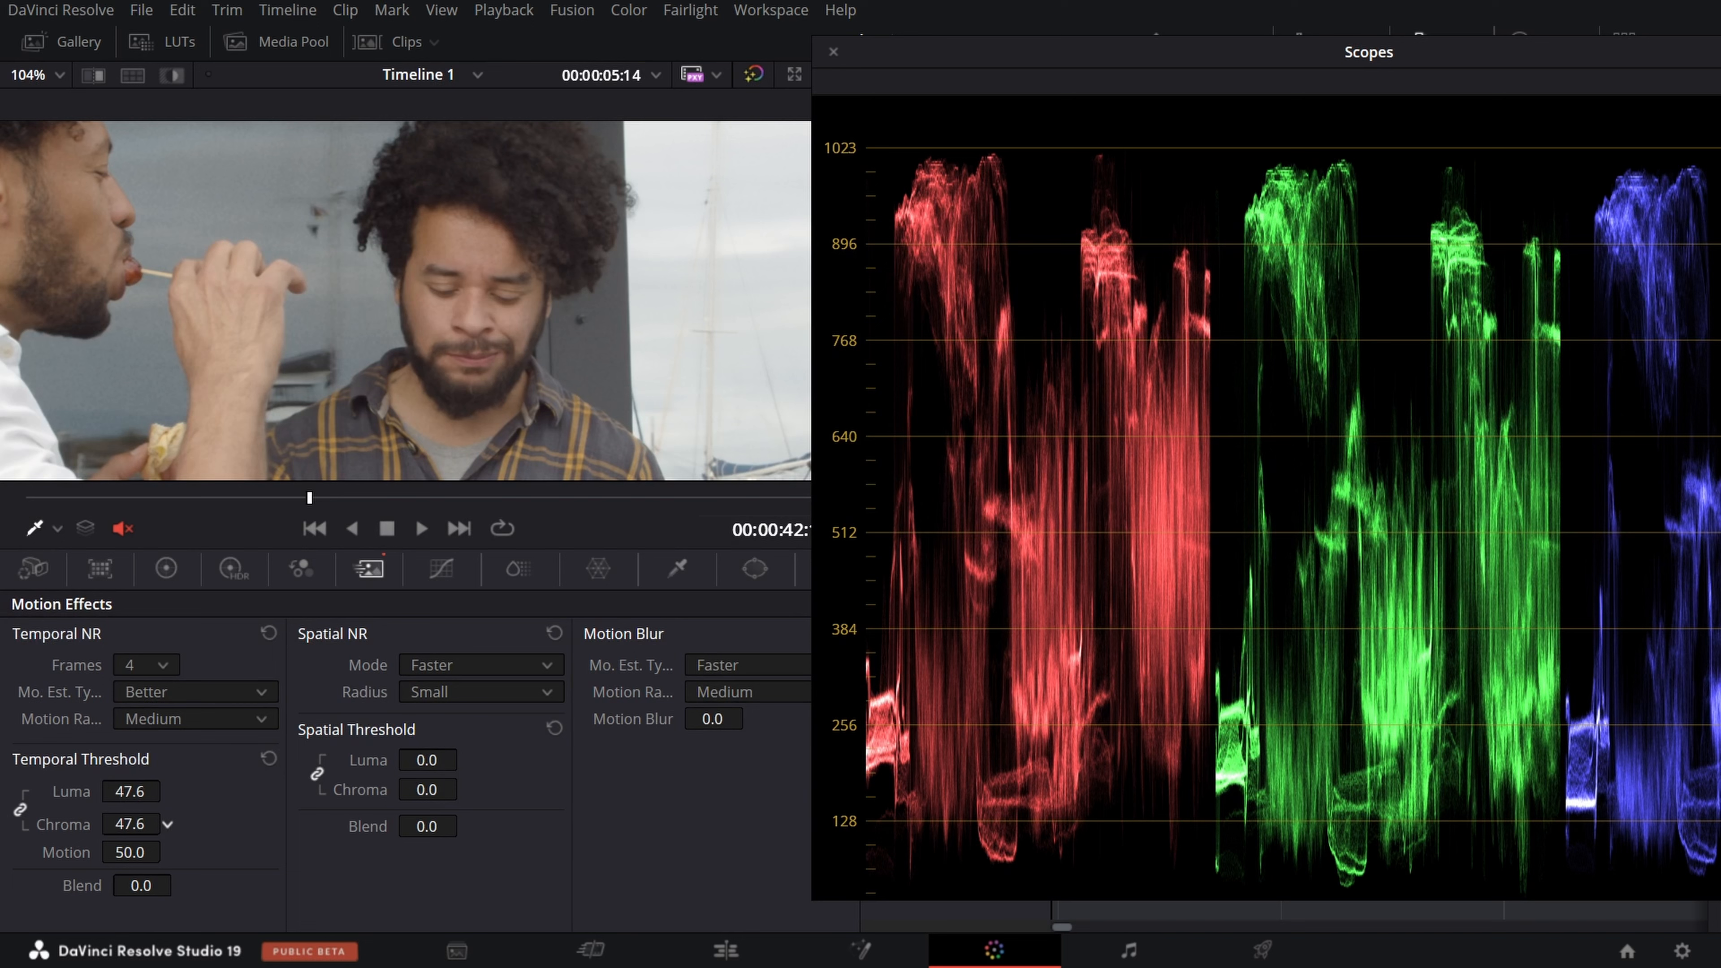
pyautogui.moveTo(167, 823); pyautogui.dragTo(167, 824)
# Move the floating scopes window lower so the viewer and the corrector node are uncovered.
pyautogui.moveTo(1116, 51); pyautogui.dragTo(1148, 593)
pyautogui.moveTo(1428, 415); pyautogui.dragTo(1414, 389)
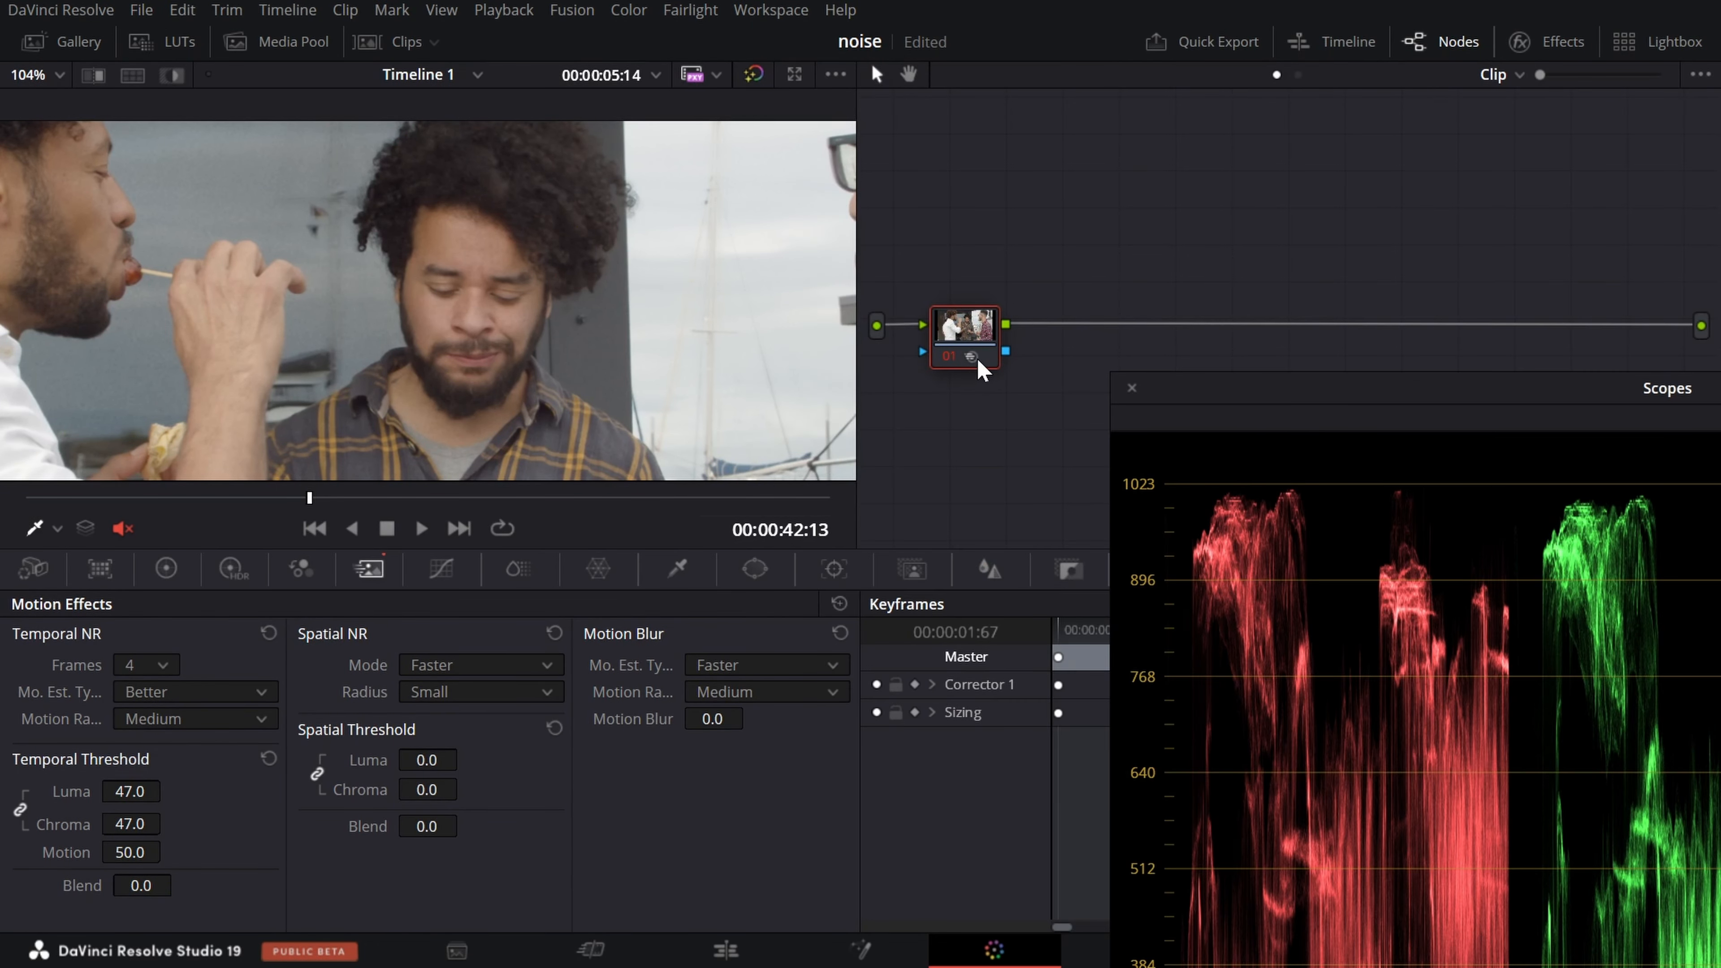
pyautogui.moveTo(1299, 383); pyautogui.dragTo(1265, 311)
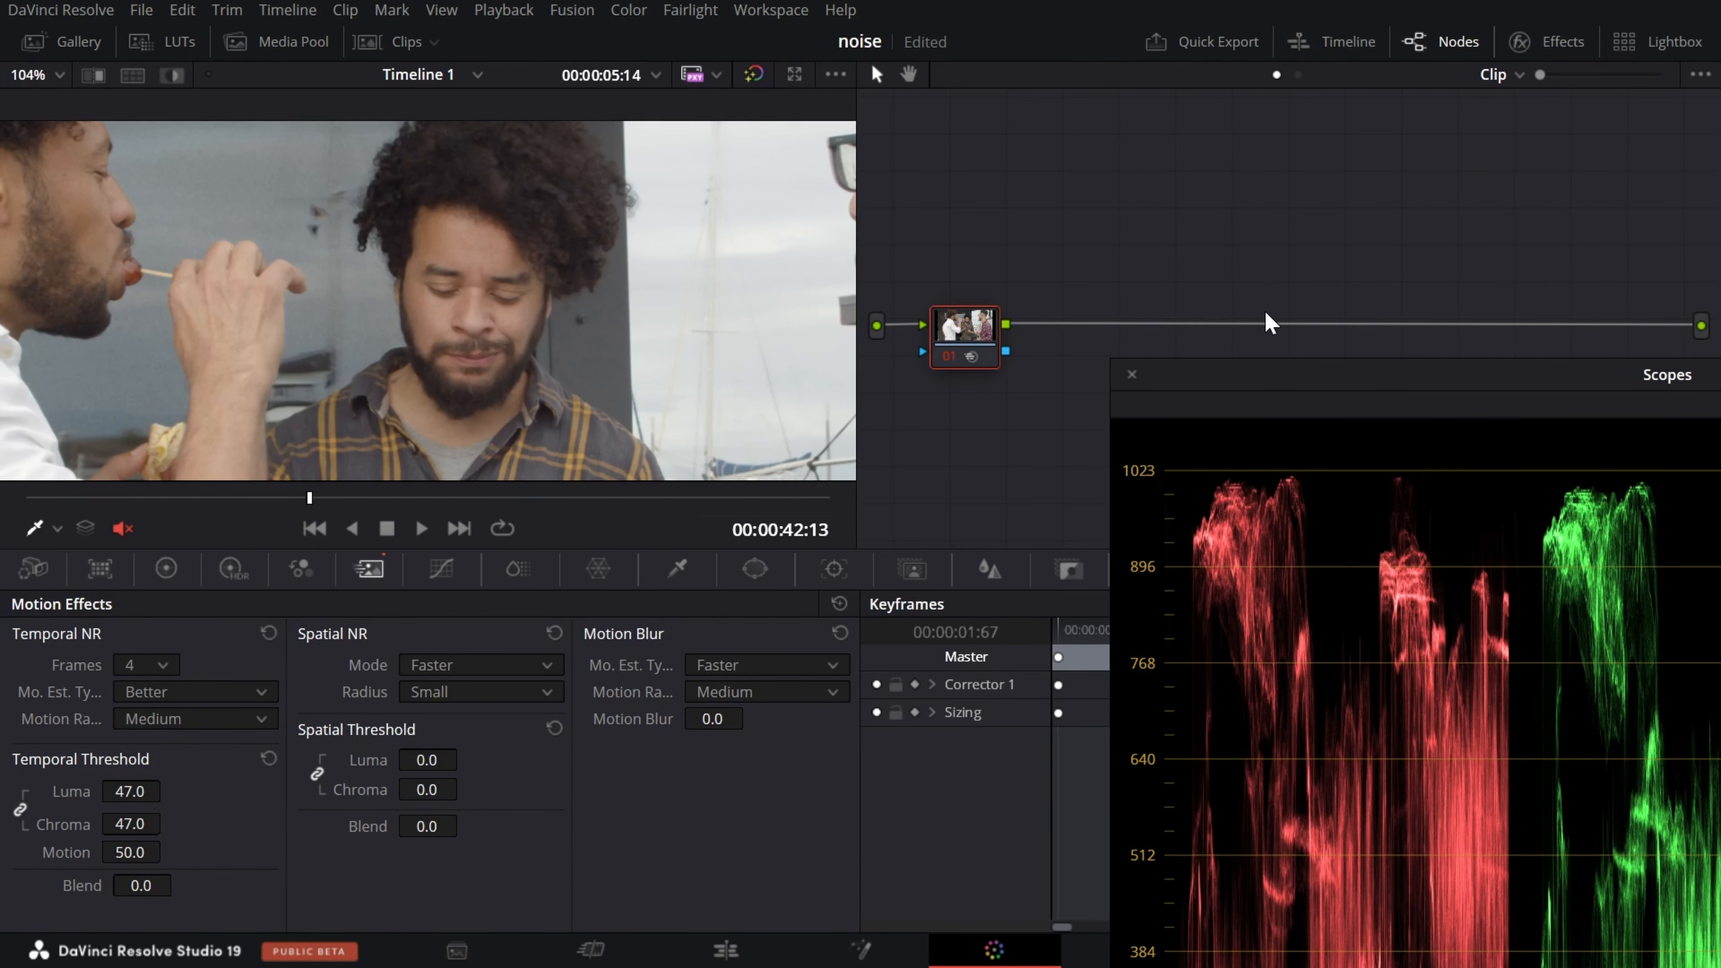
# Go to 00:00:37:18 and toggle the grade bypass repeatedly to compare the denoised image with the original.
pyautogui.moveTo(141, 499); pyautogui.dragTo(60, 523)
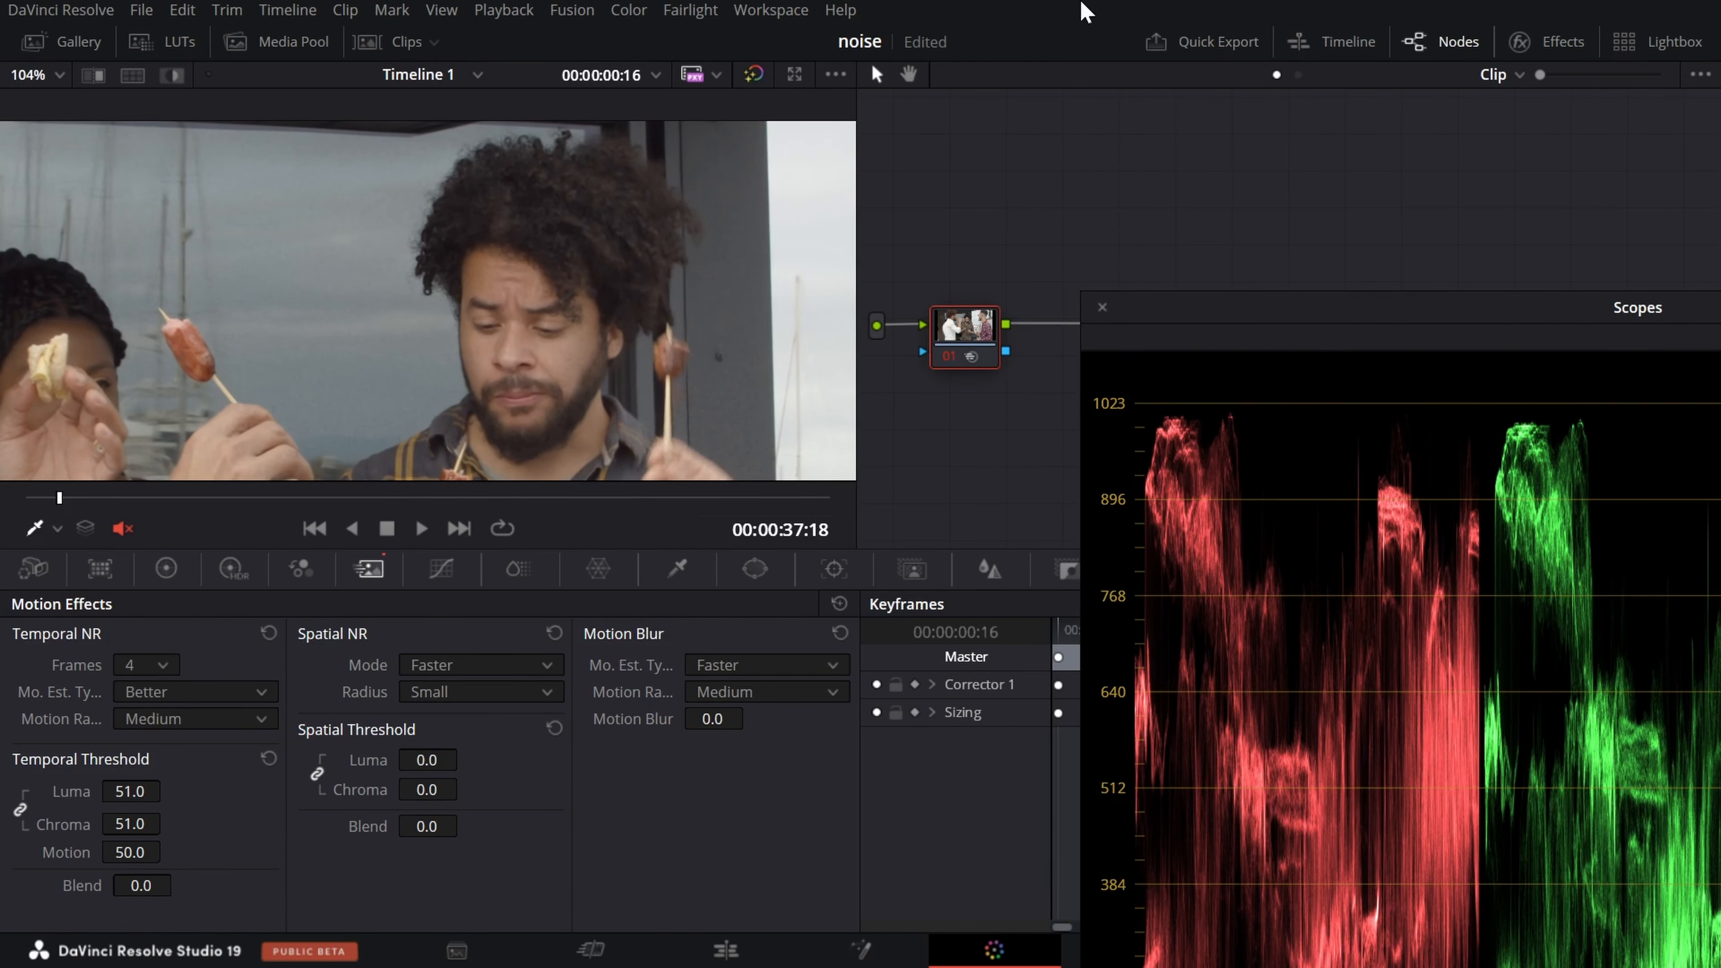
pyautogui.click(755, 74)
pyautogui.click(760, 72)
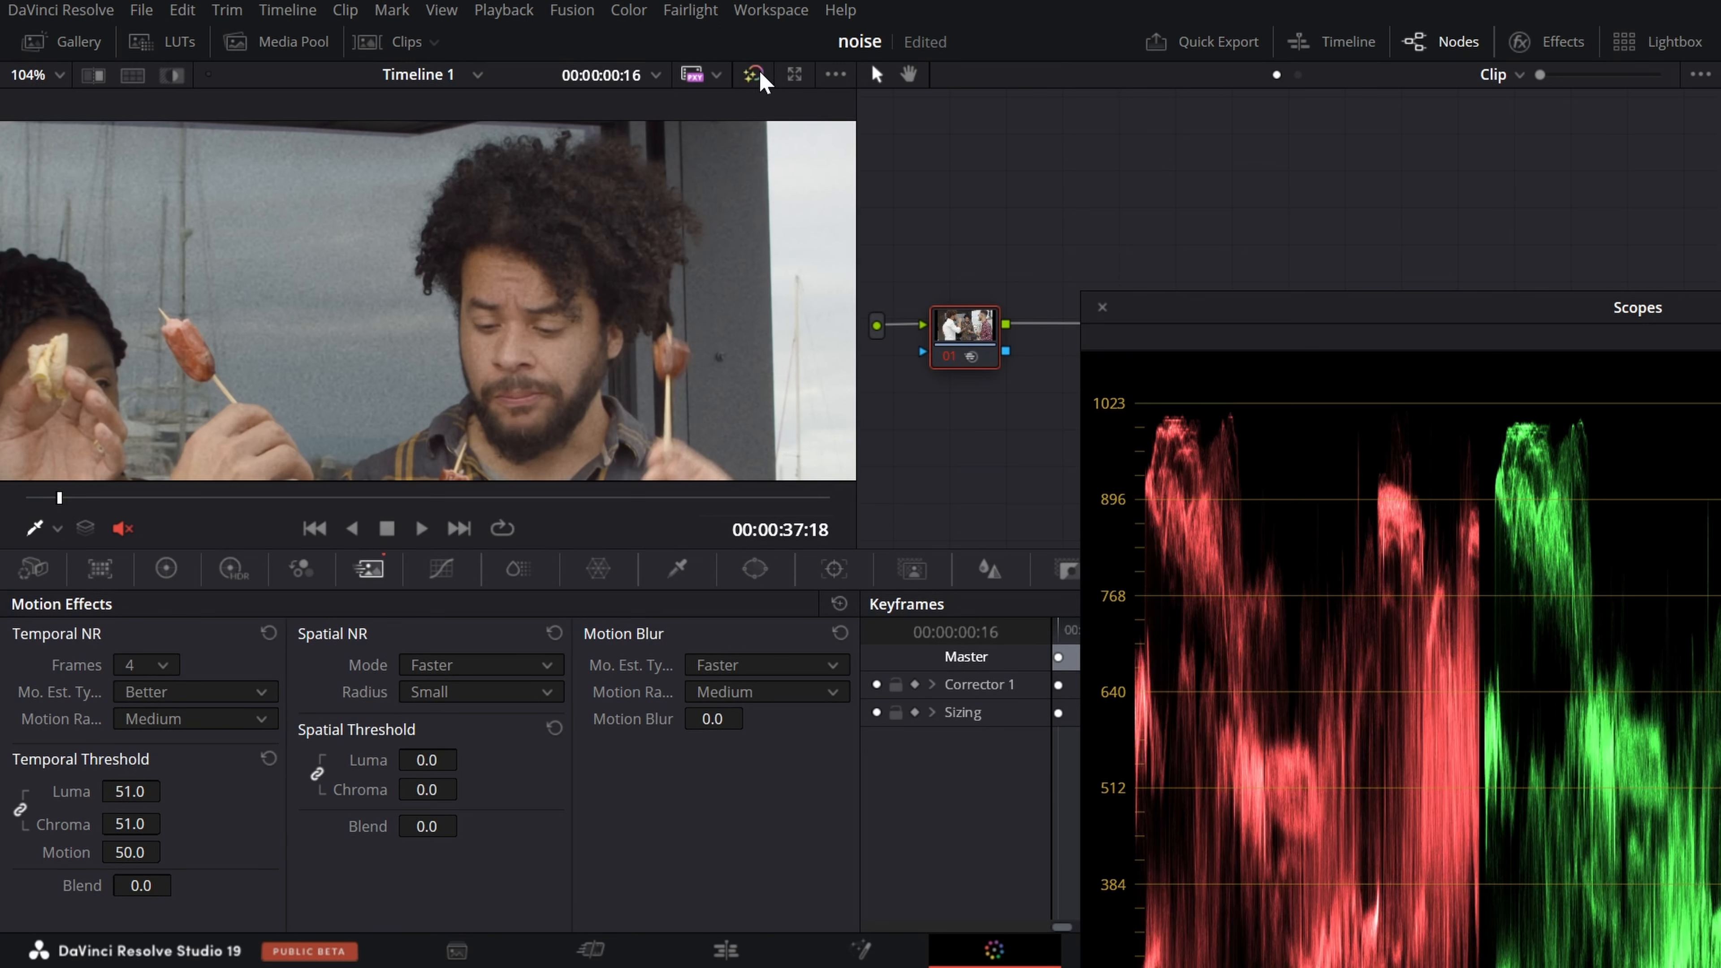
pyautogui.click(760, 72)
pyautogui.click(760, 72)
pyautogui.click(760, 72)
pyautogui.click(760, 73)
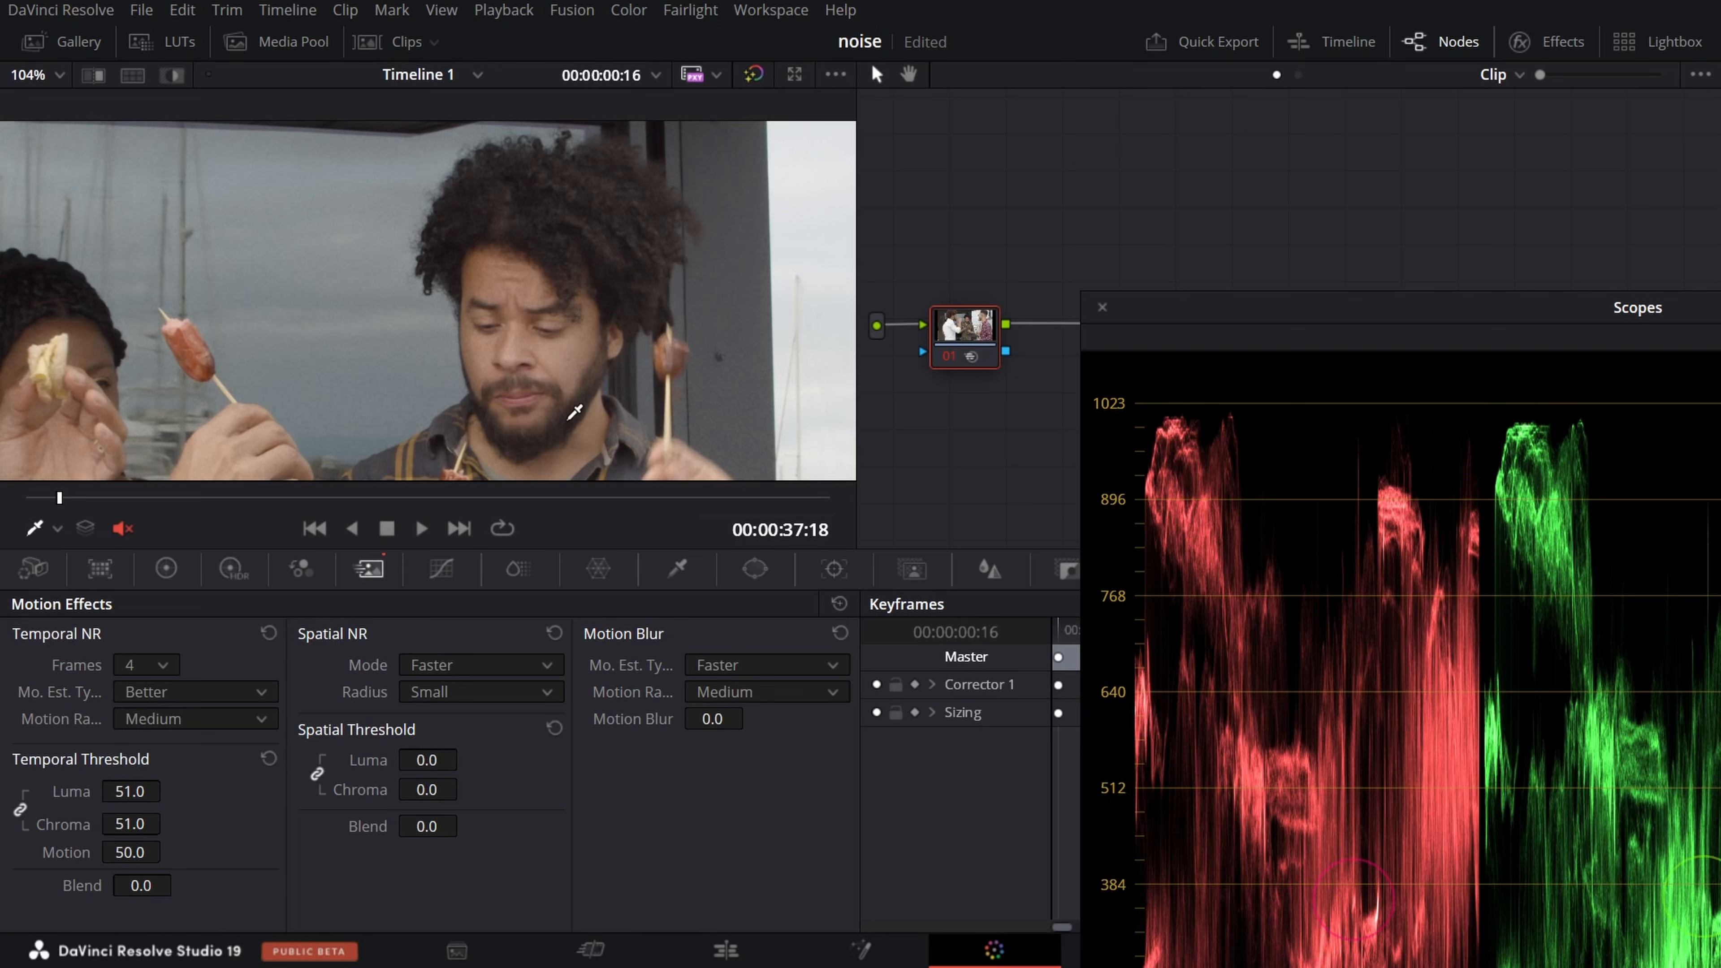
pyautogui.rightClick(545, 460)
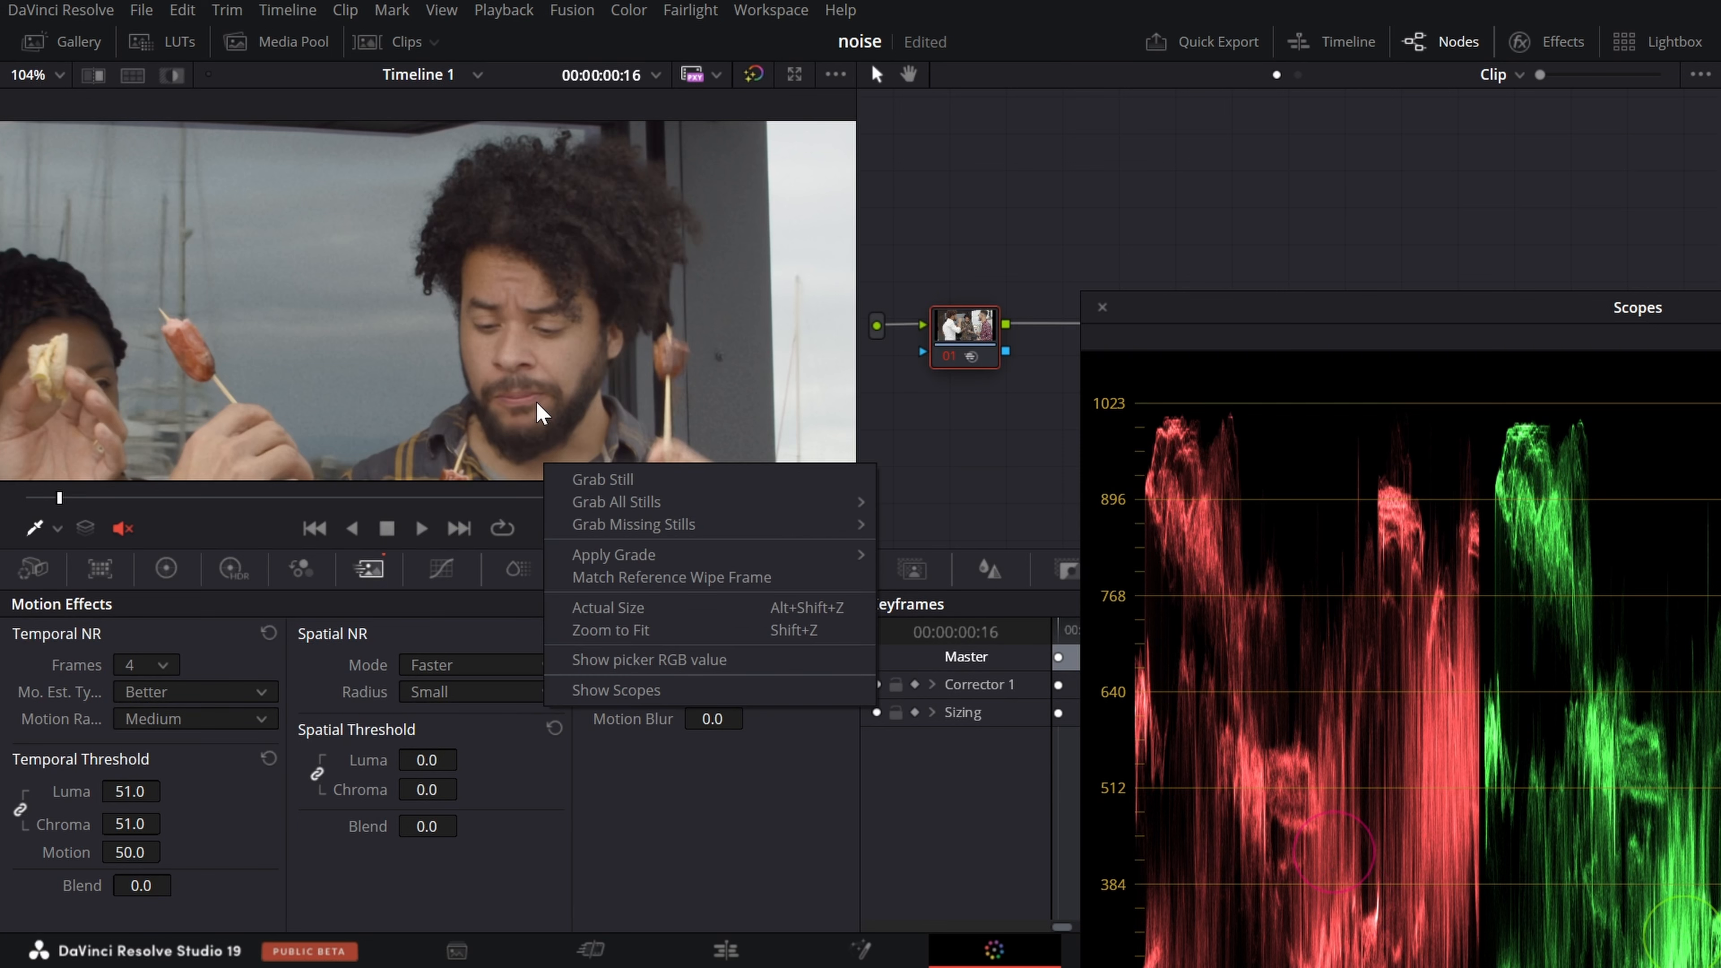
pyautogui.click(953, 450)
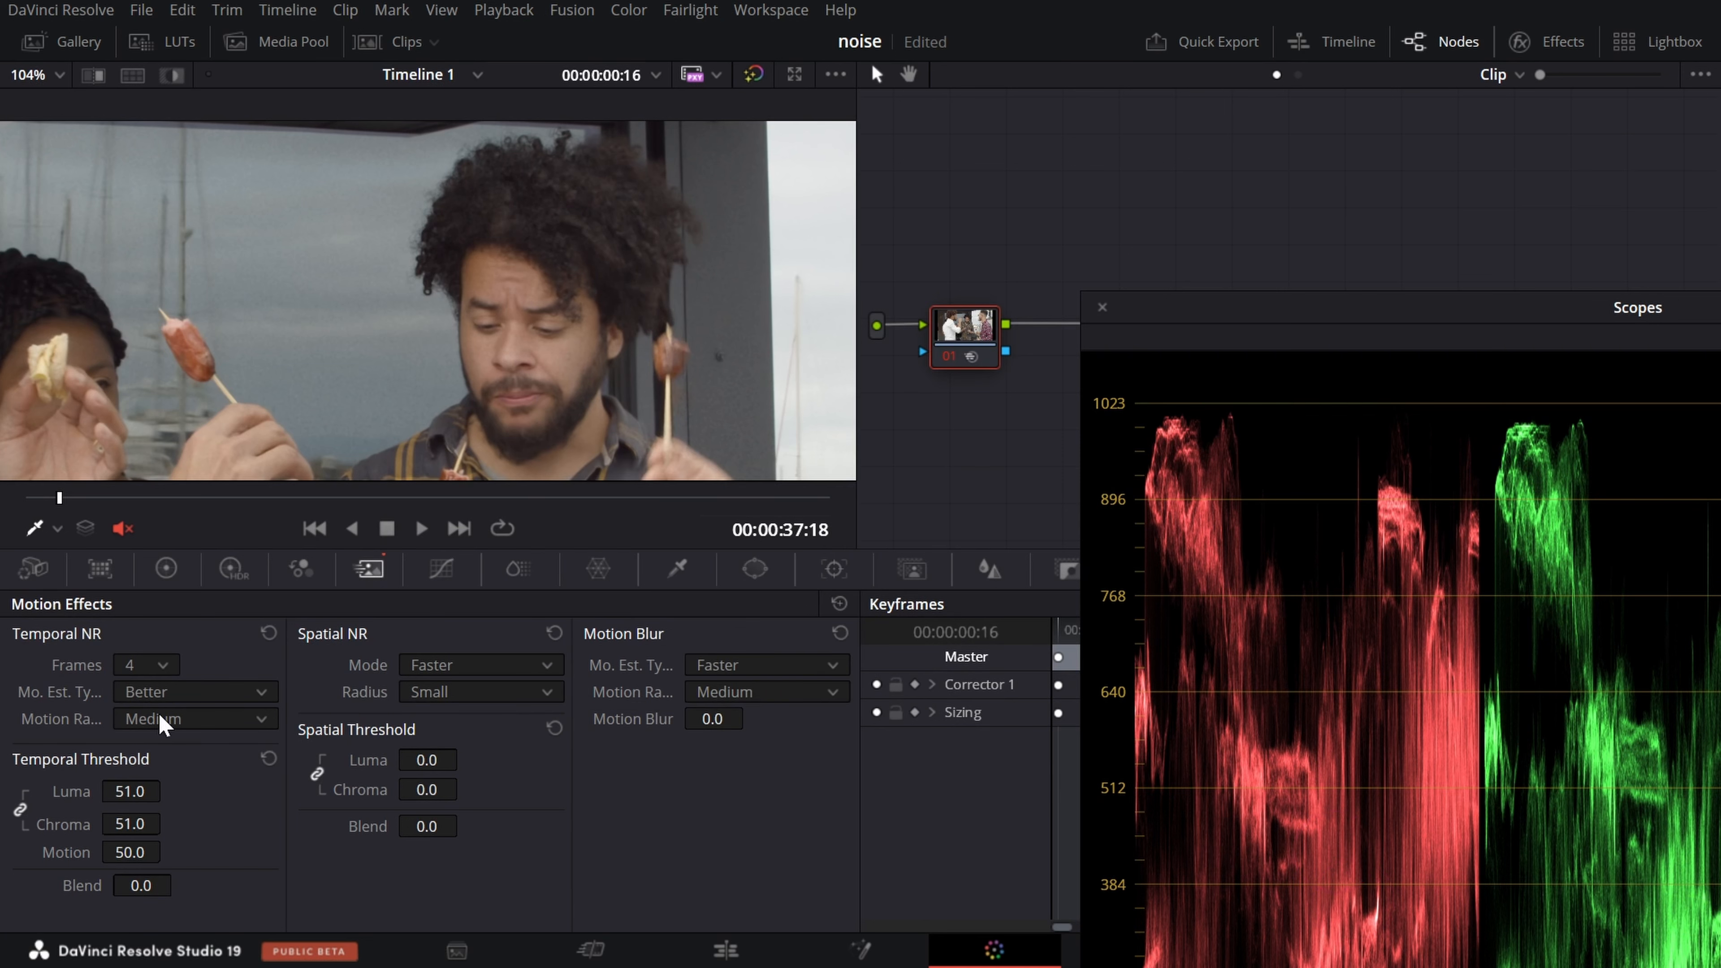
# Examine the temporal noise reduction on the bearded man's face and moving hands at closer and wider magnifications.
pyautogui.scroll(5, 624, 320)
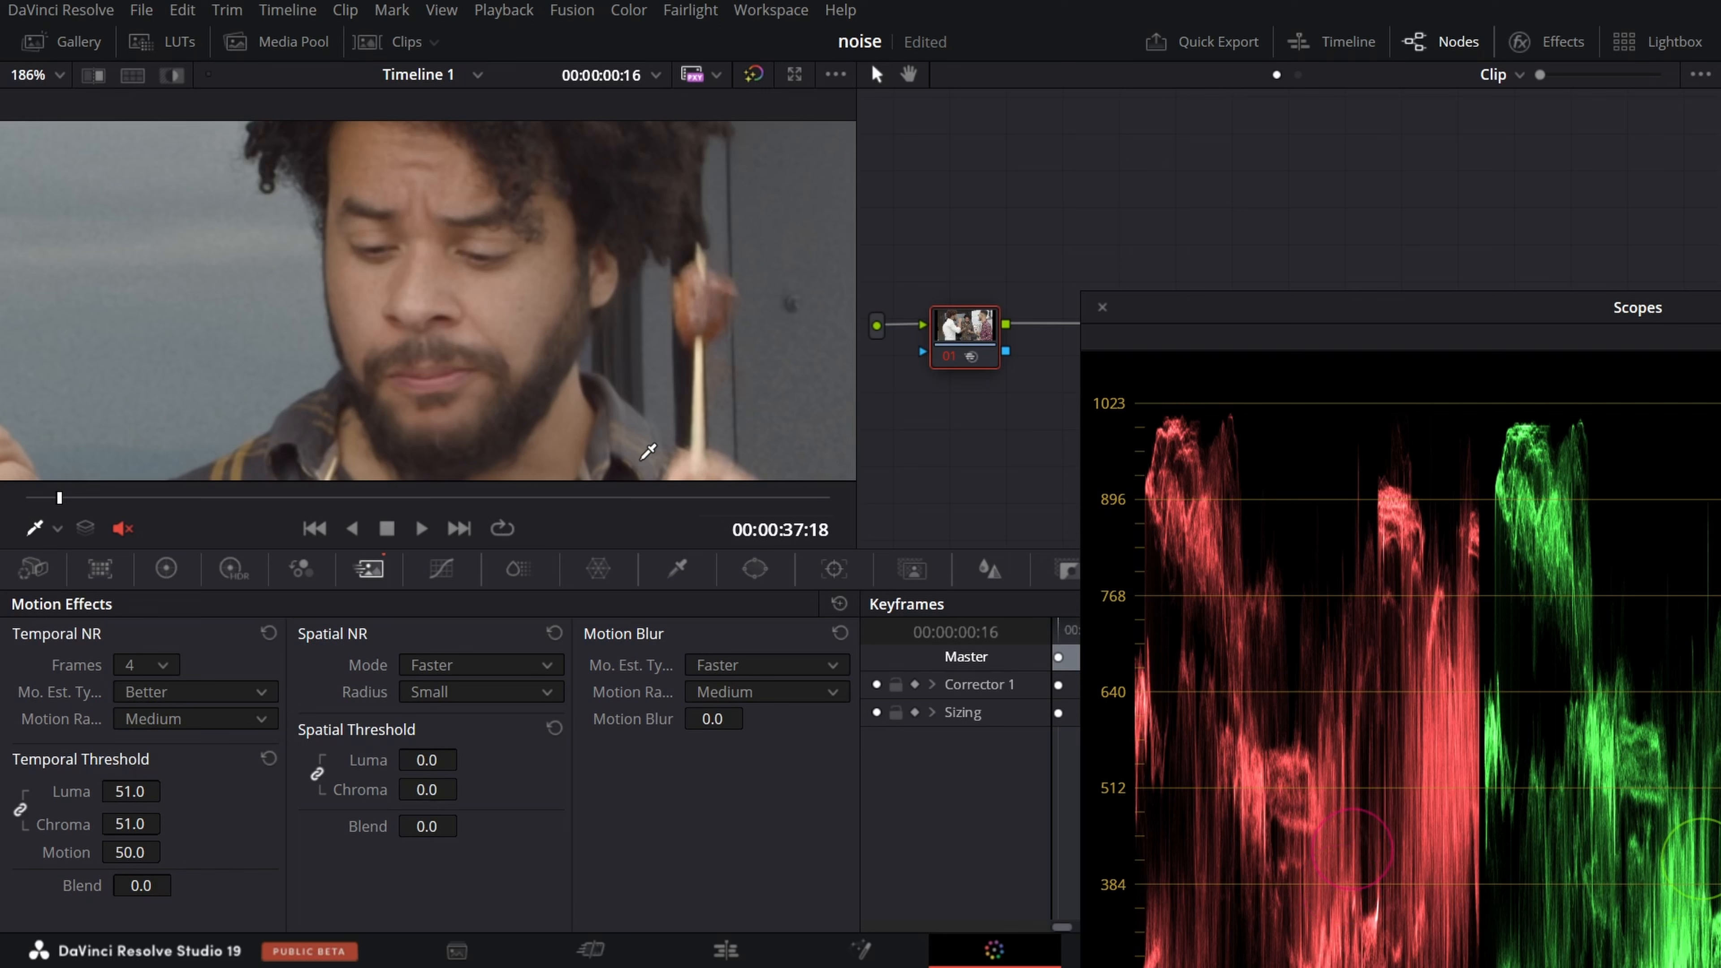
pyautogui.scroll(-5, 511, 190)
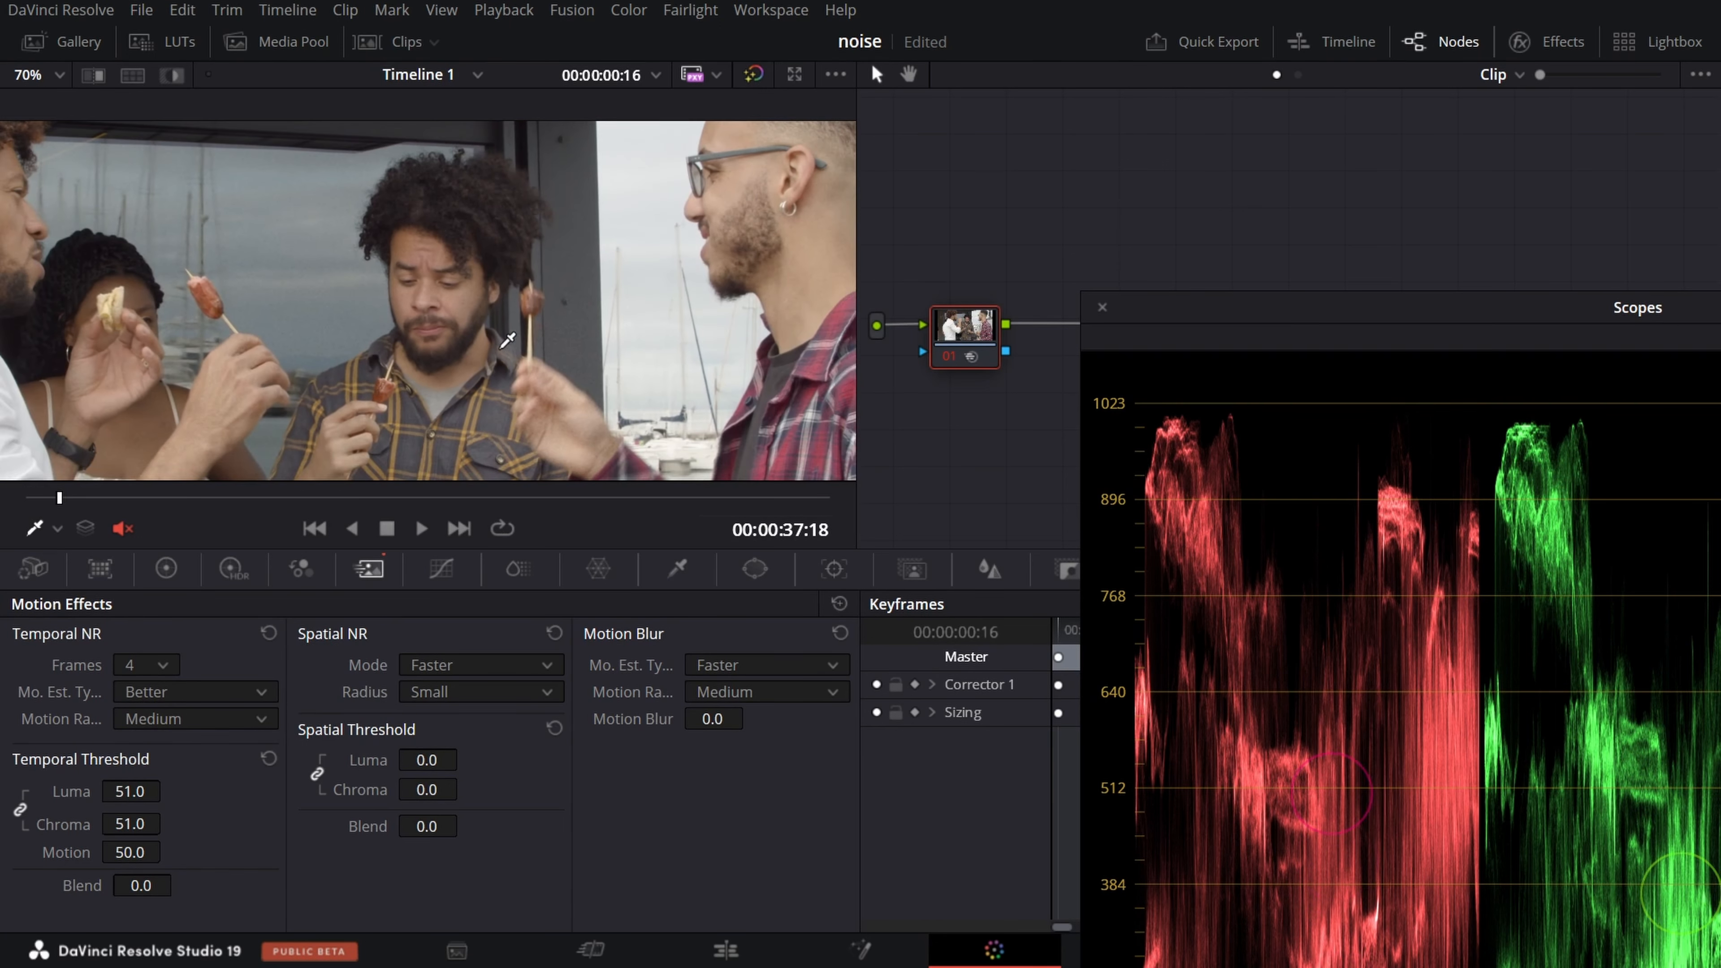
pyautogui.scroll(4, 483, 317)
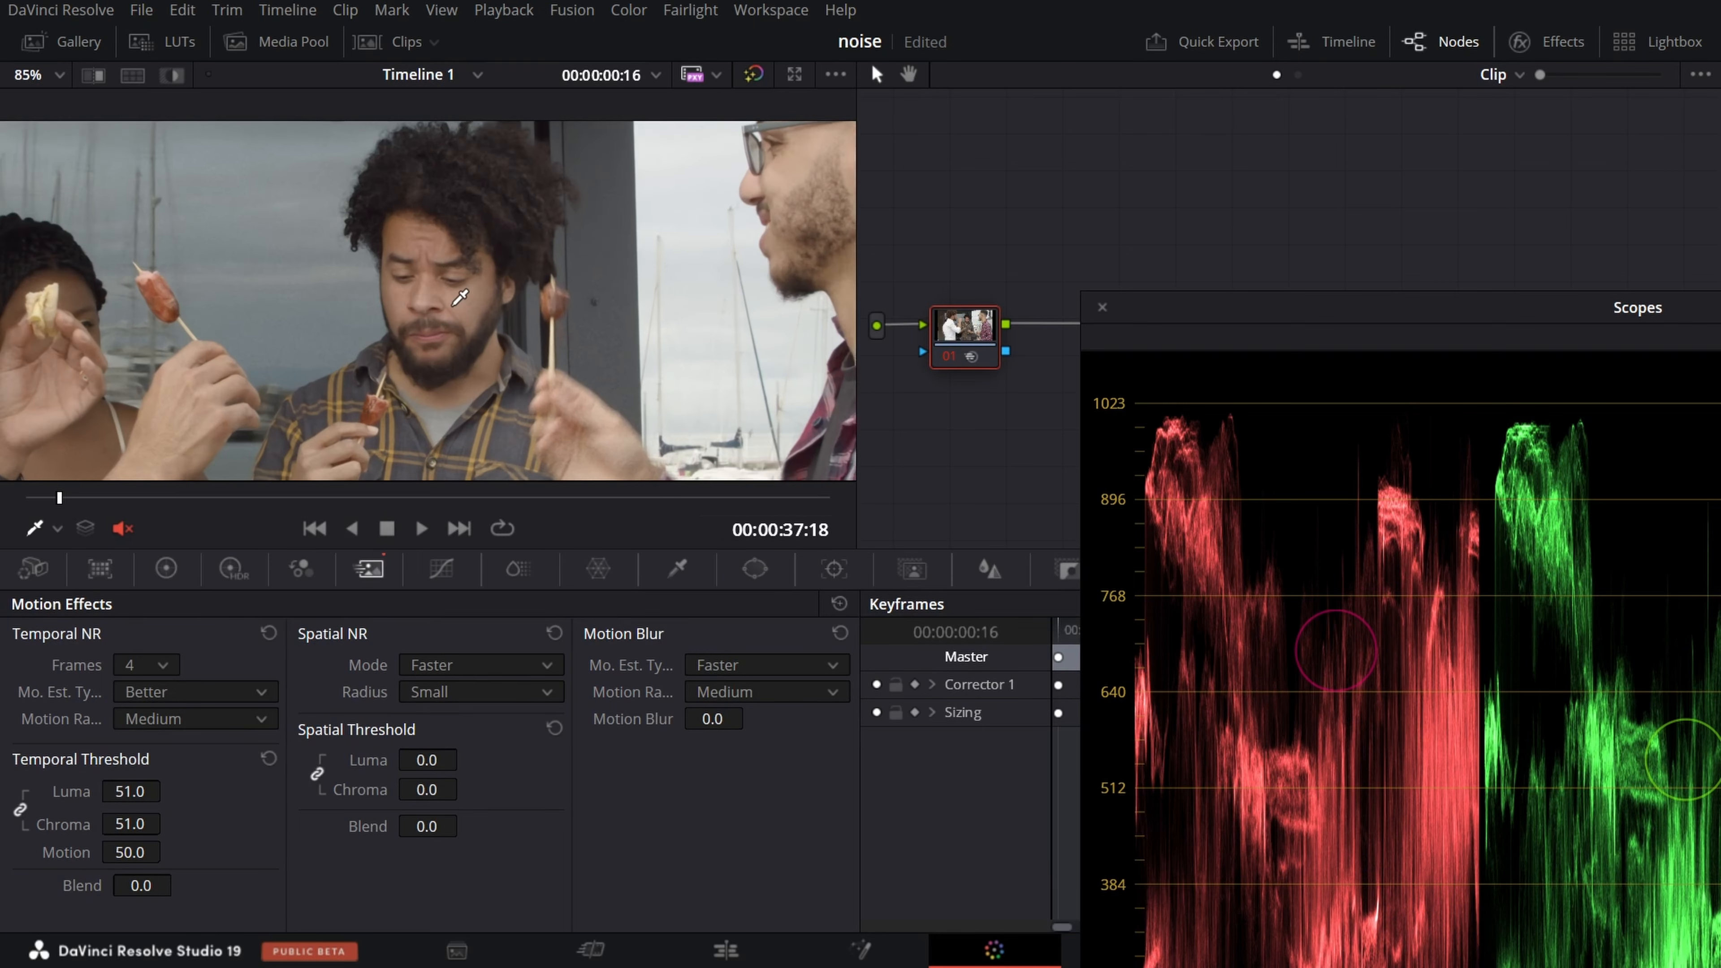
# Set spatial noise reduction to Better mode with Medium radius and raise its luma and chroma thresholds to 42.2 while checking the bearded man's face.
pyautogui.scroll(6, 483, 317)
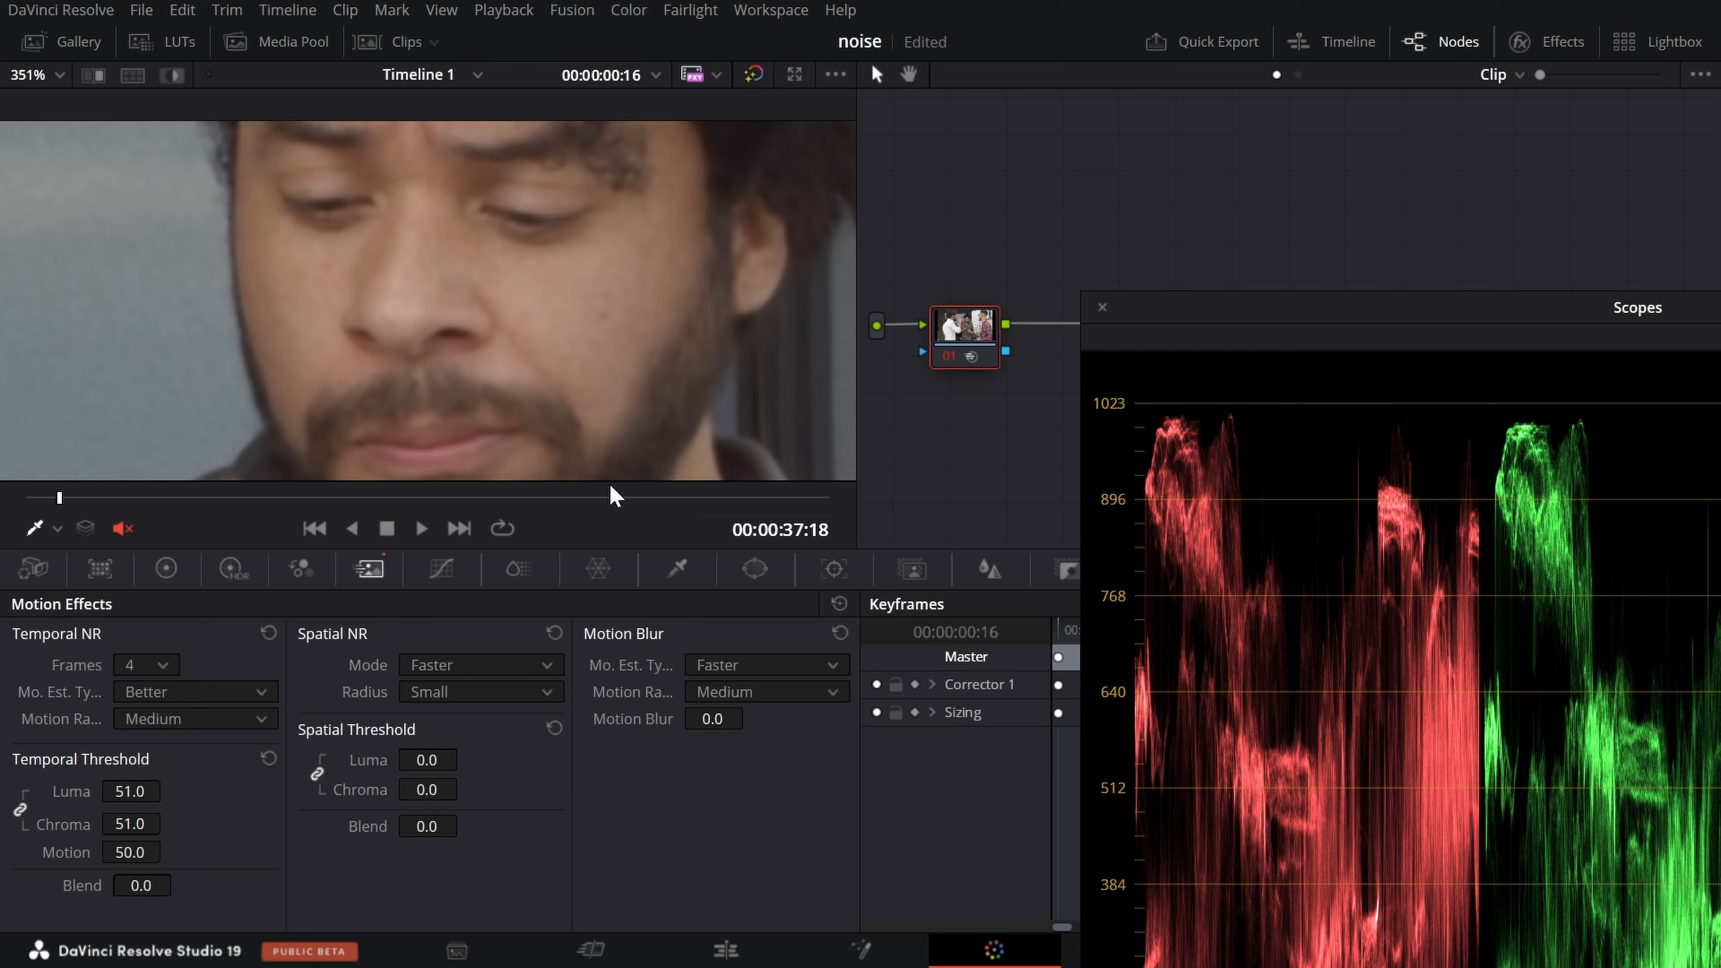
pyautogui.click(457, 667)
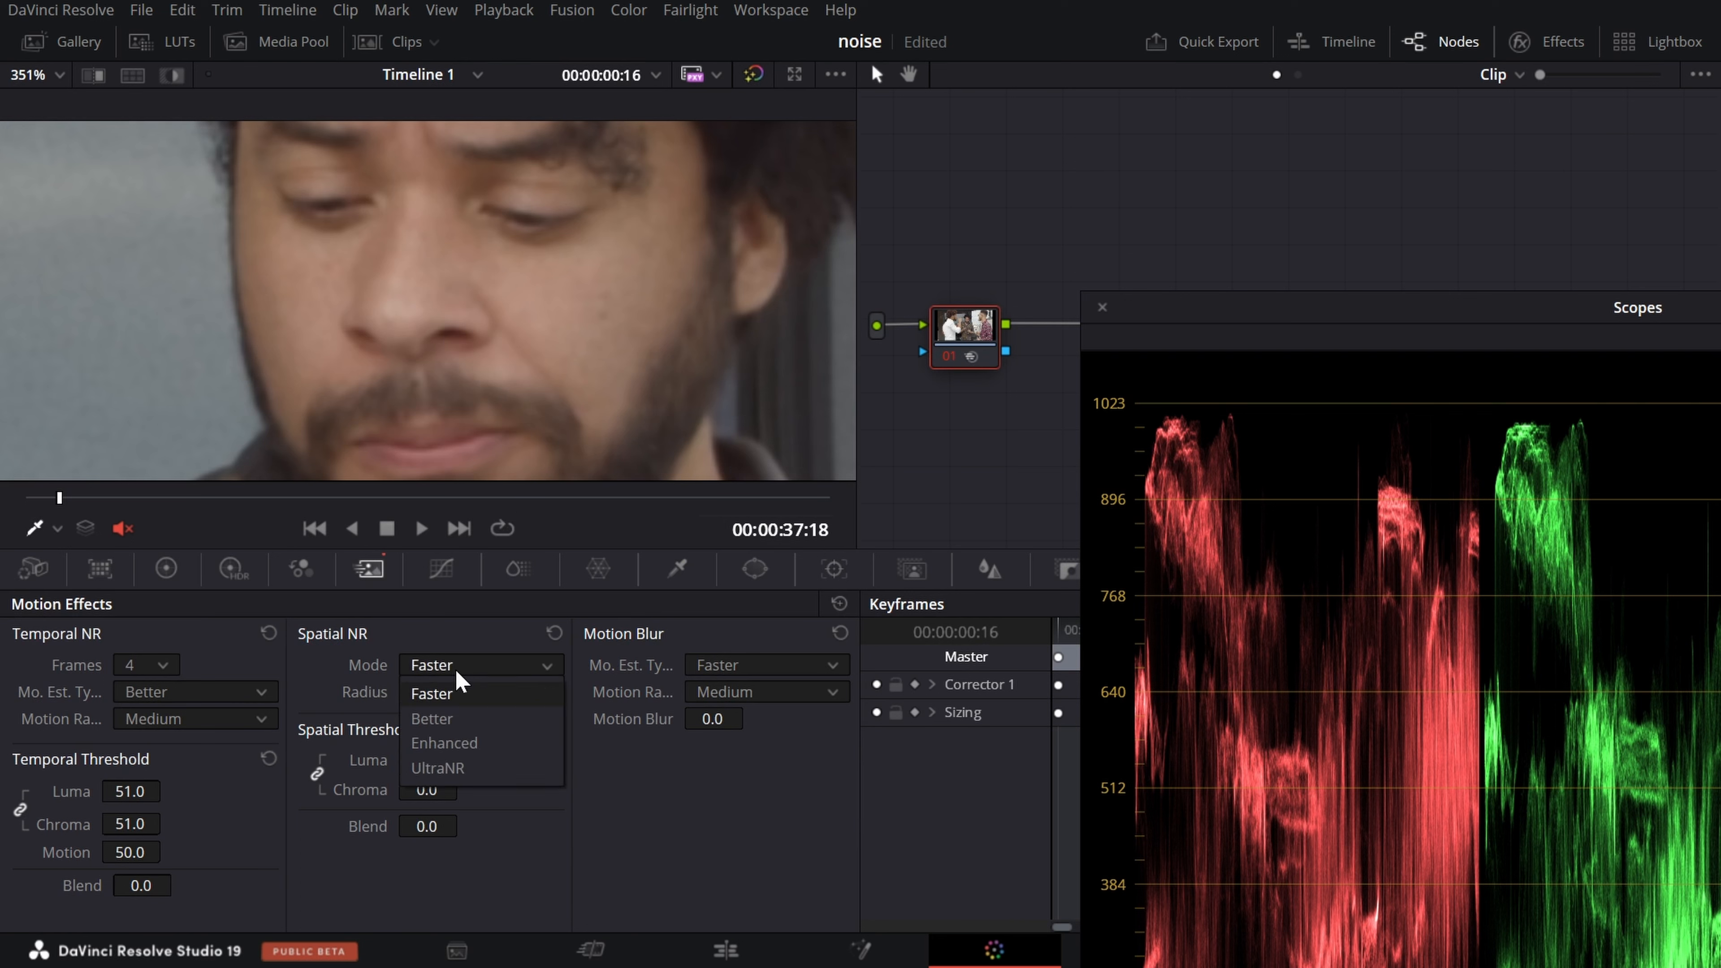
pyautogui.click(436, 717)
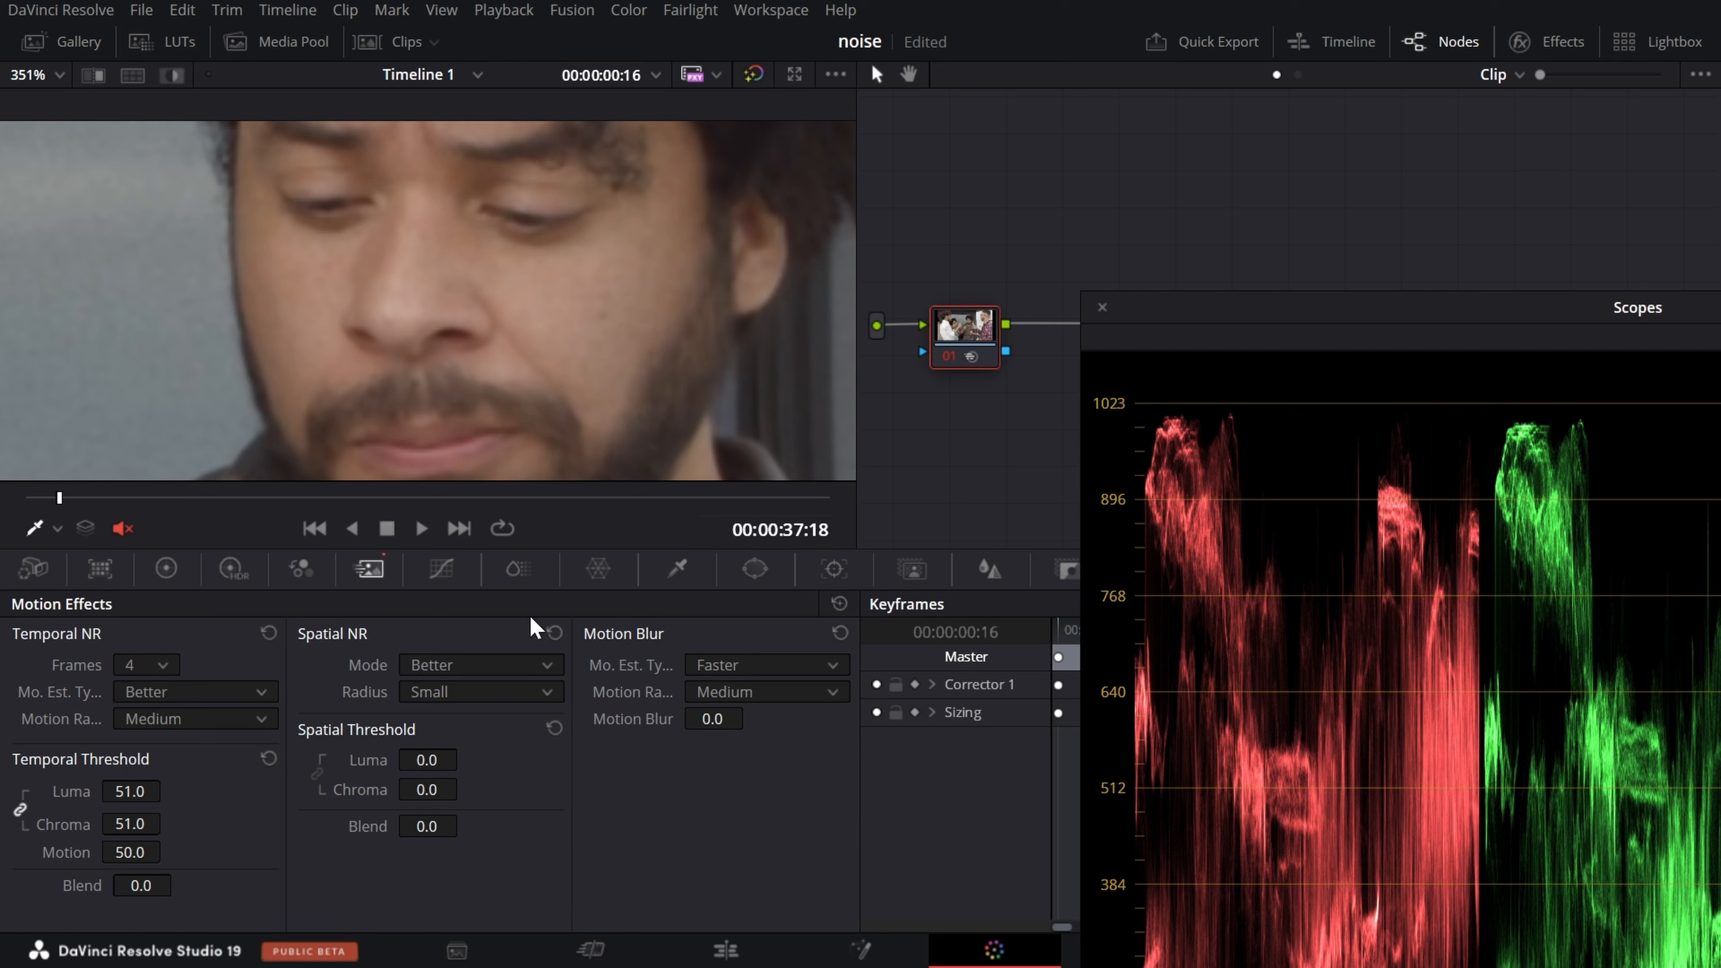
pyautogui.click(457, 698)
pyautogui.click(462, 746)
pyautogui.moveTo(464, 758); pyautogui.dragTo(535, 762)
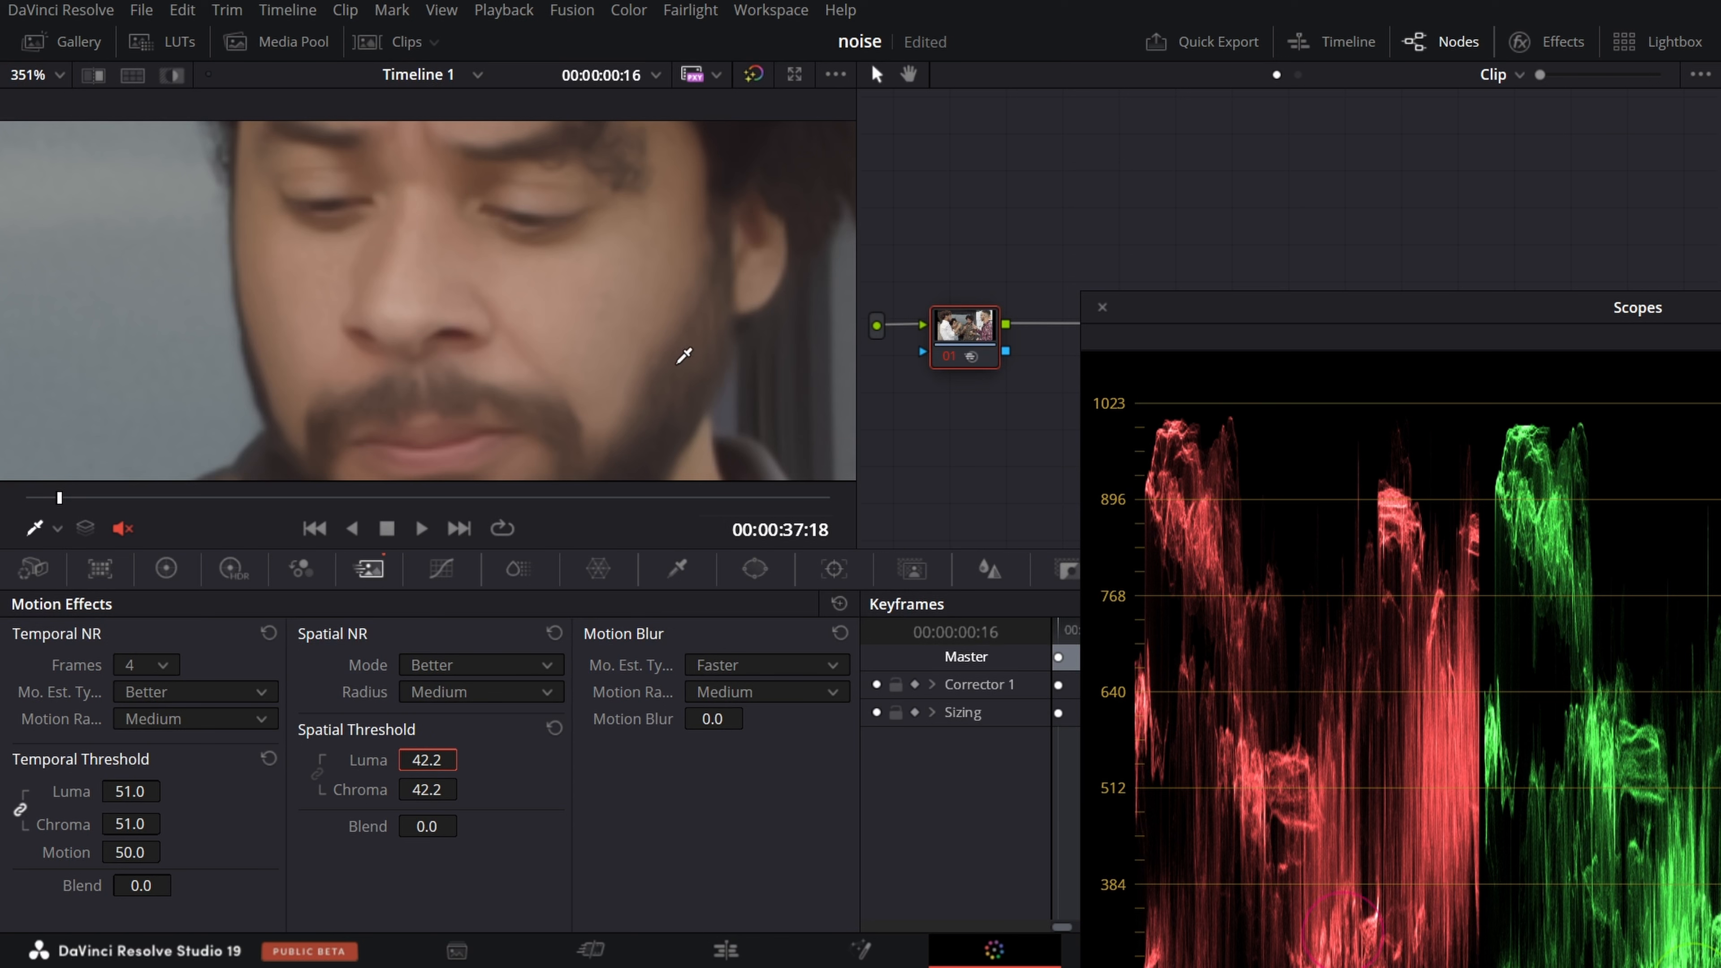
pyautogui.scroll(-2, 674, 342)
pyautogui.scroll(2, 542, 359)
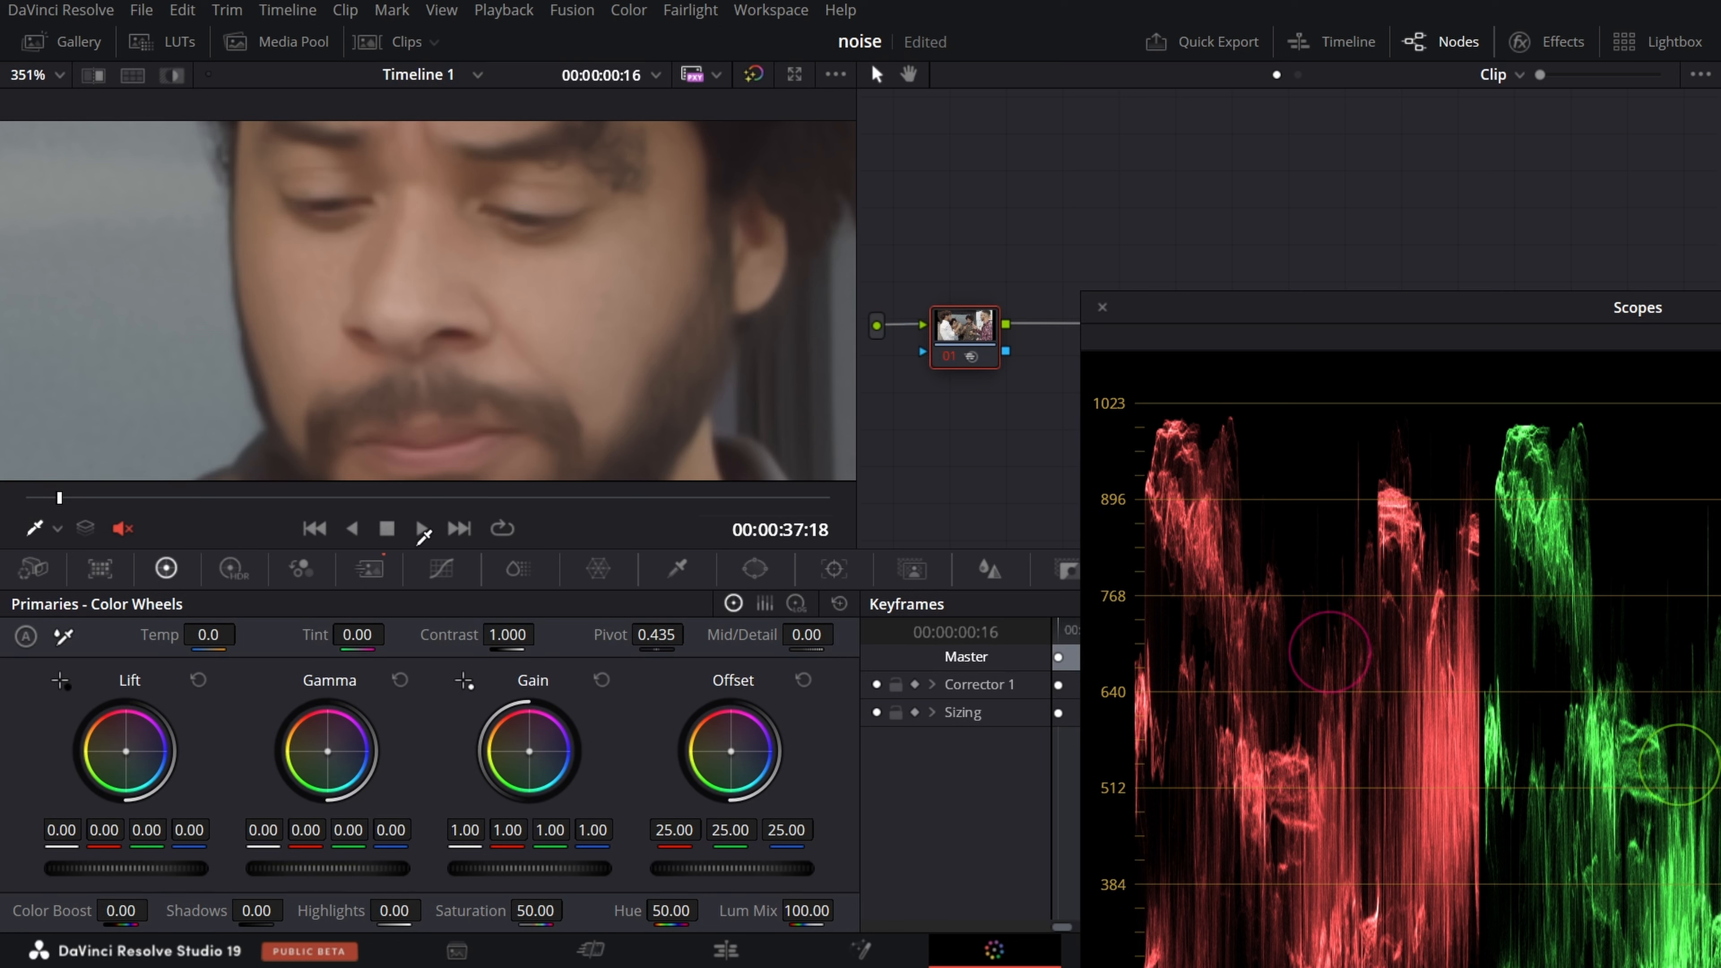
pyautogui.click(373, 574)
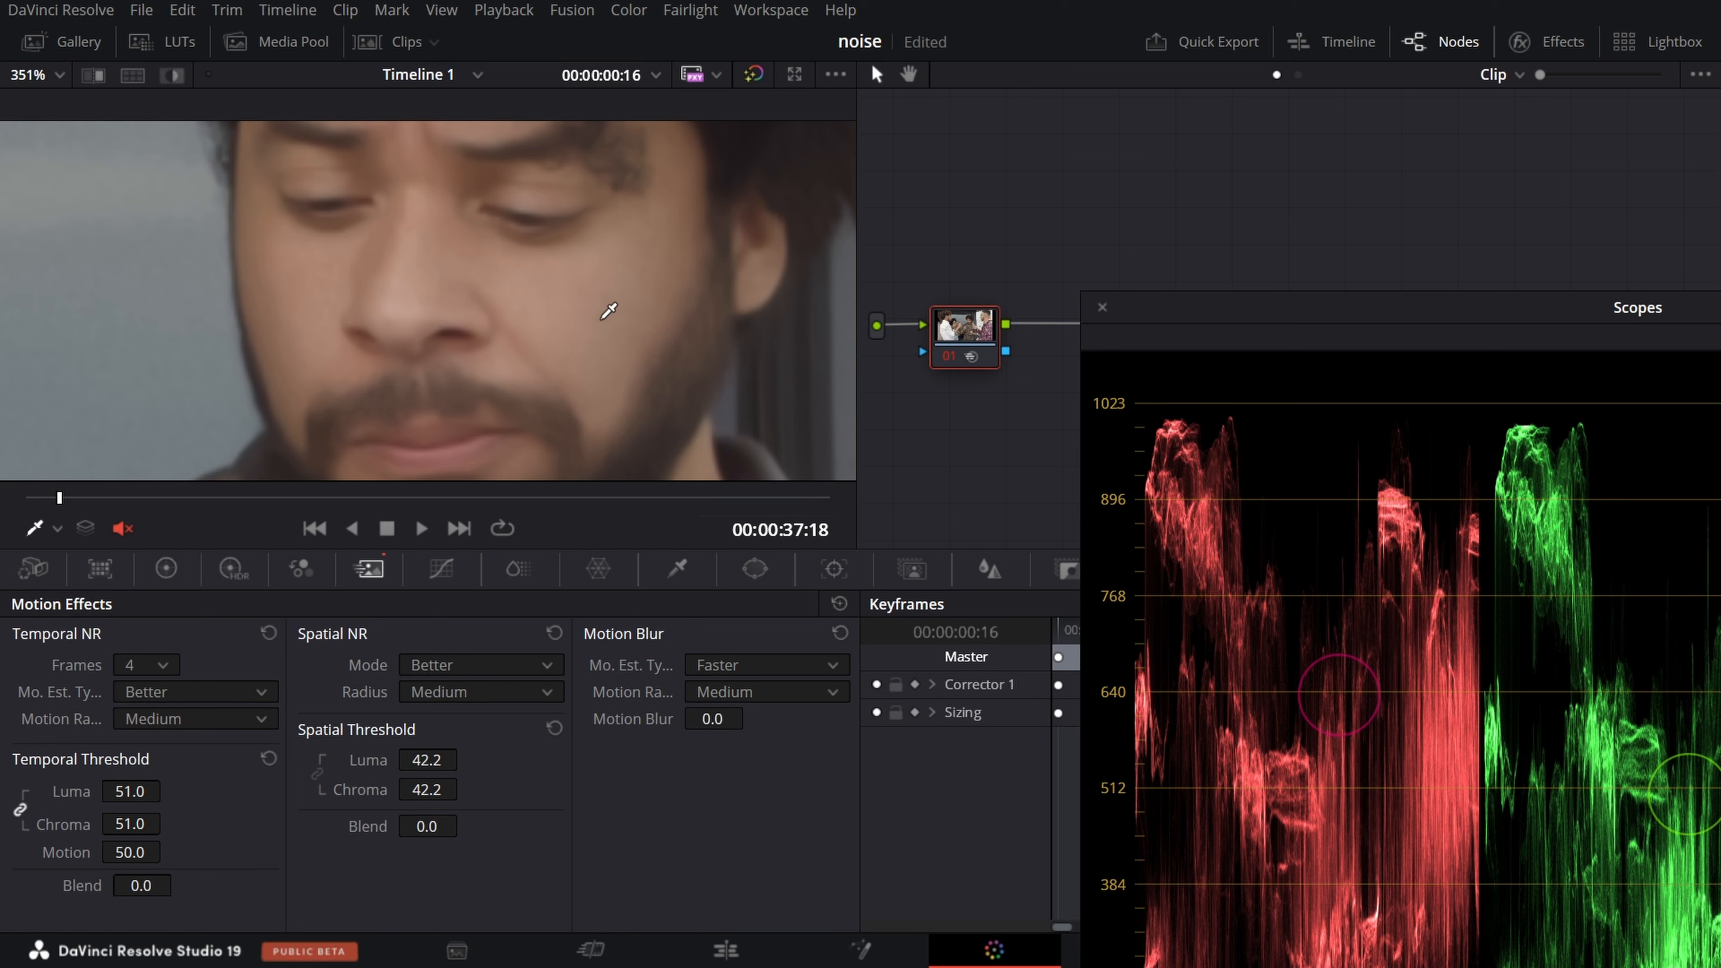
# Add a serial node with the Film Grain effect after the noise reduction node and close the floating scopes window.
pyautogui.hotkey('alt', 's')
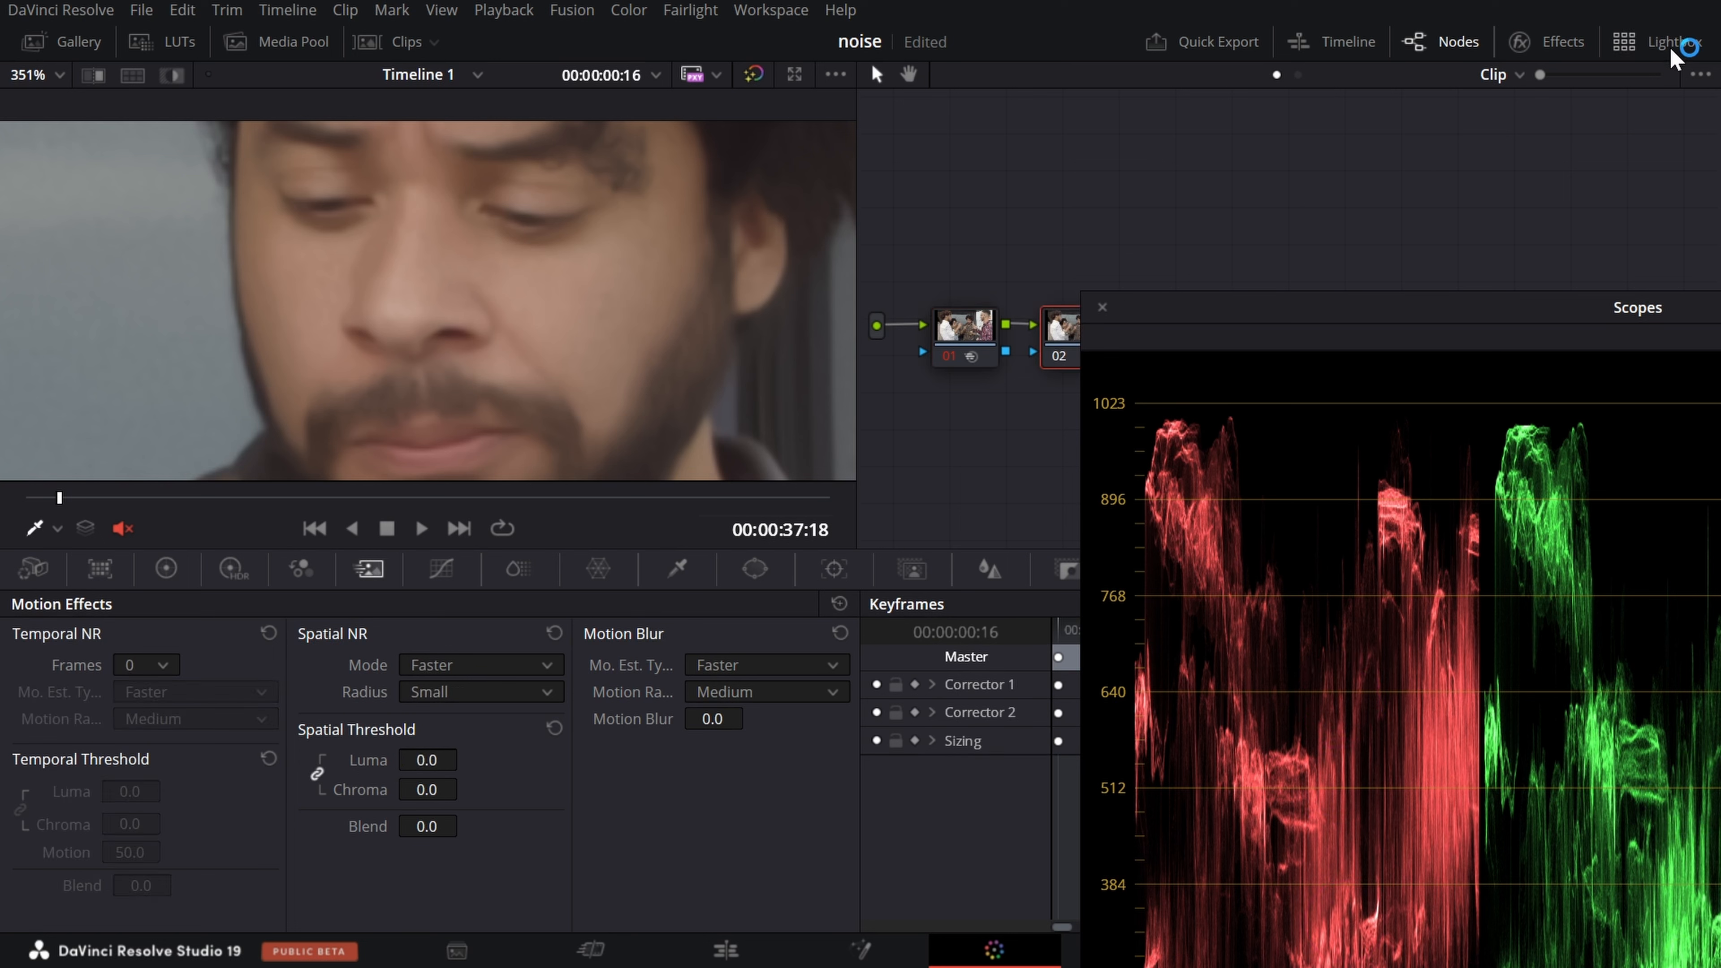
pyautogui.click(1551, 44)
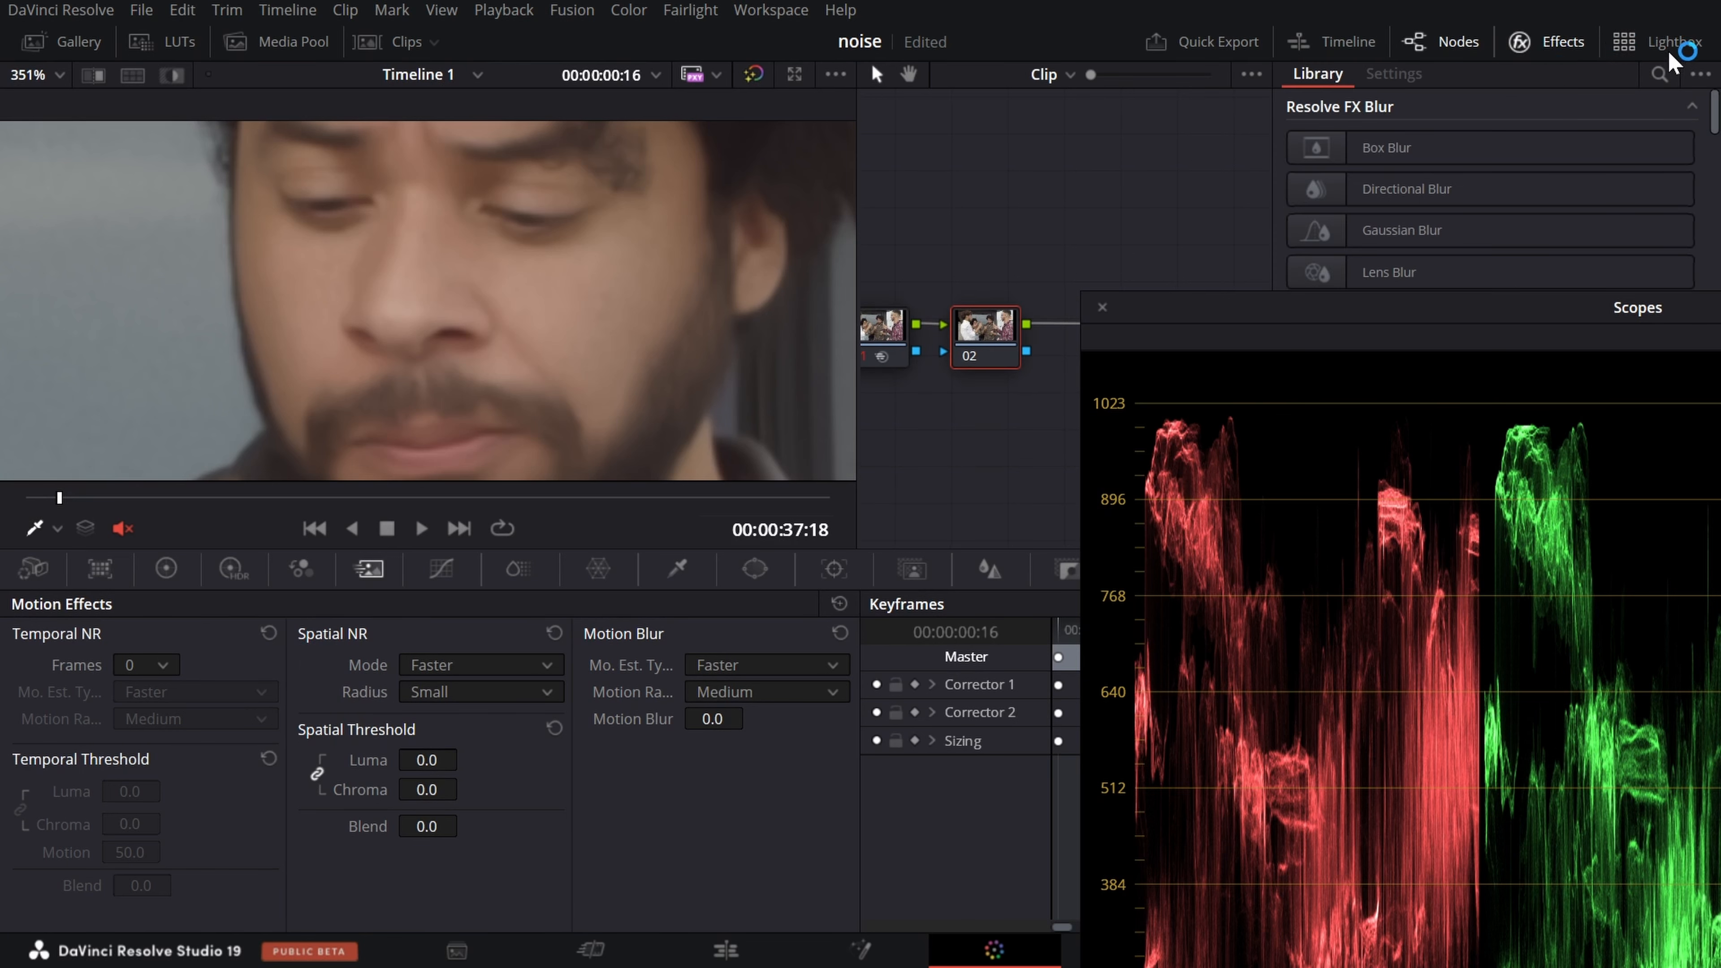
pyautogui.click(1659, 70)
pyautogui.write('fi')
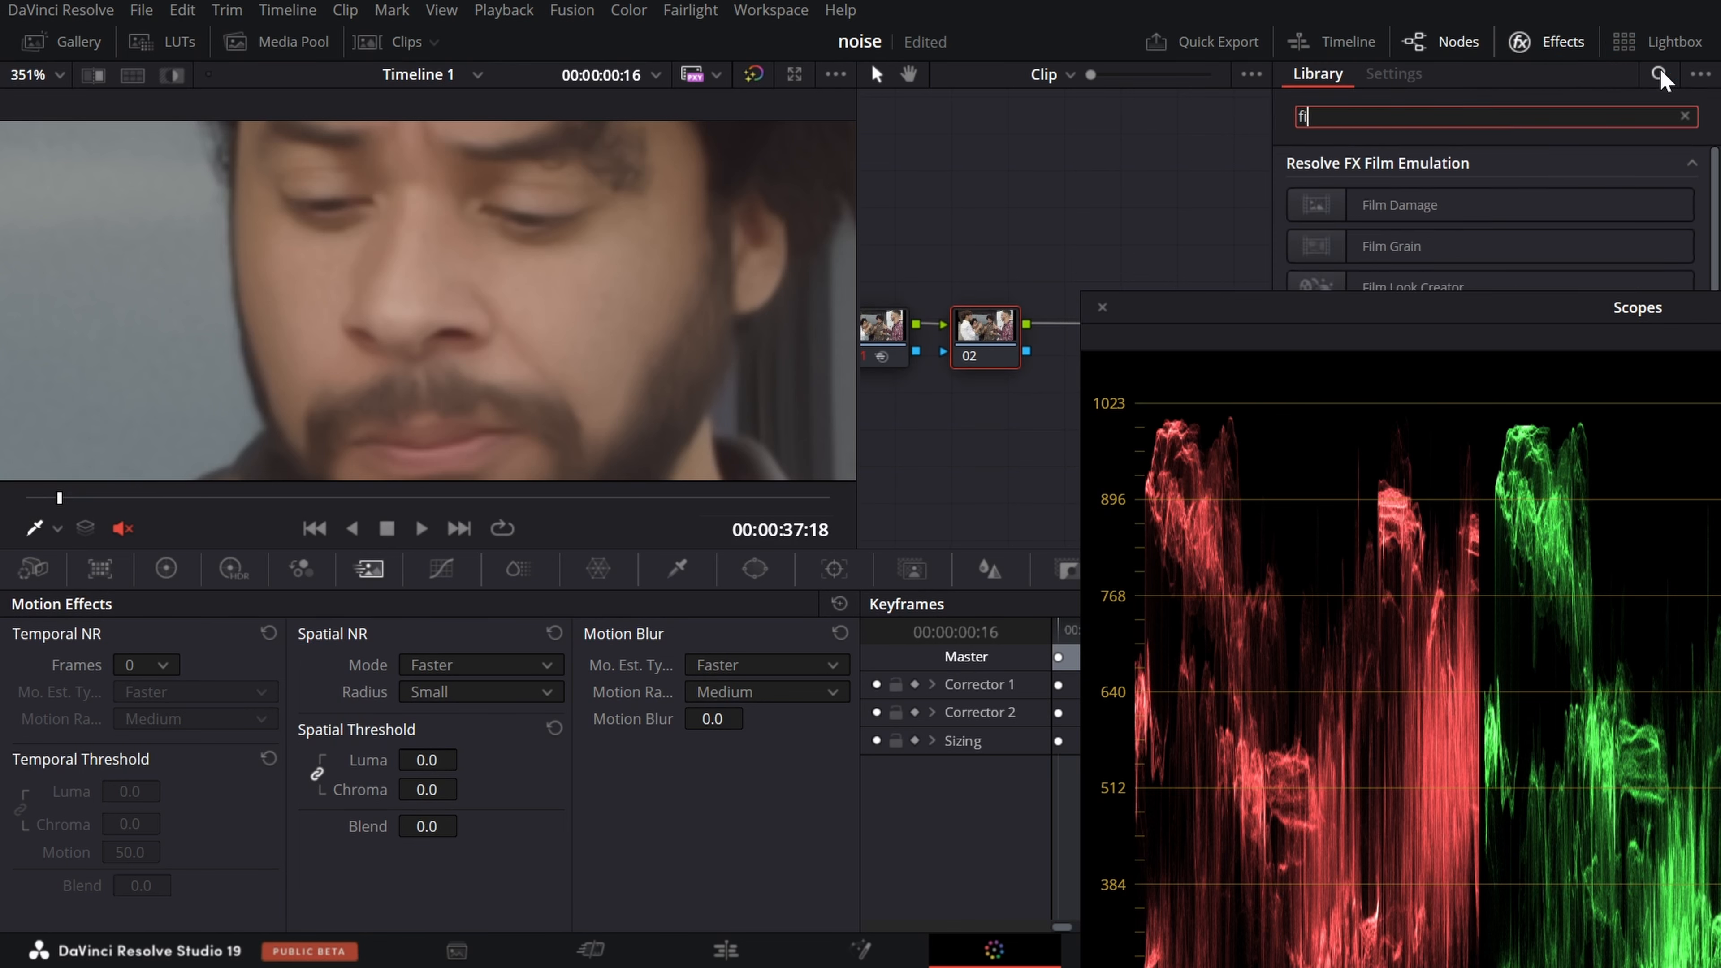
pyautogui.write('lm')
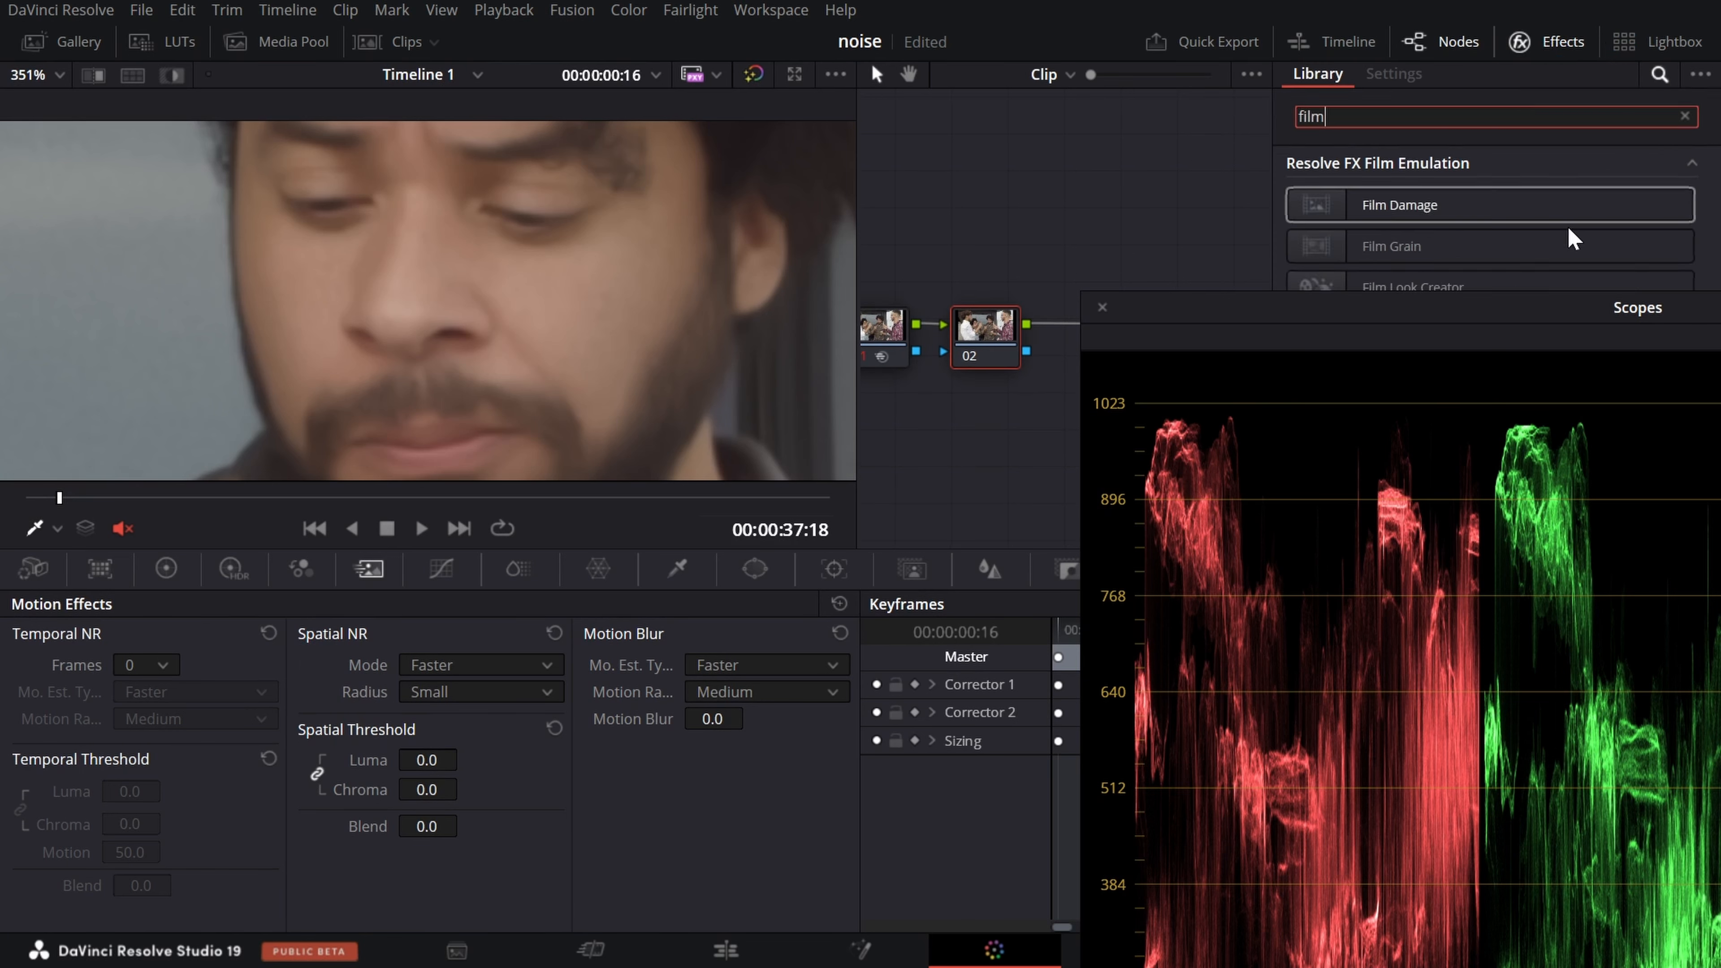
pyautogui.moveTo(1562, 248); pyautogui.dragTo(962, 321)
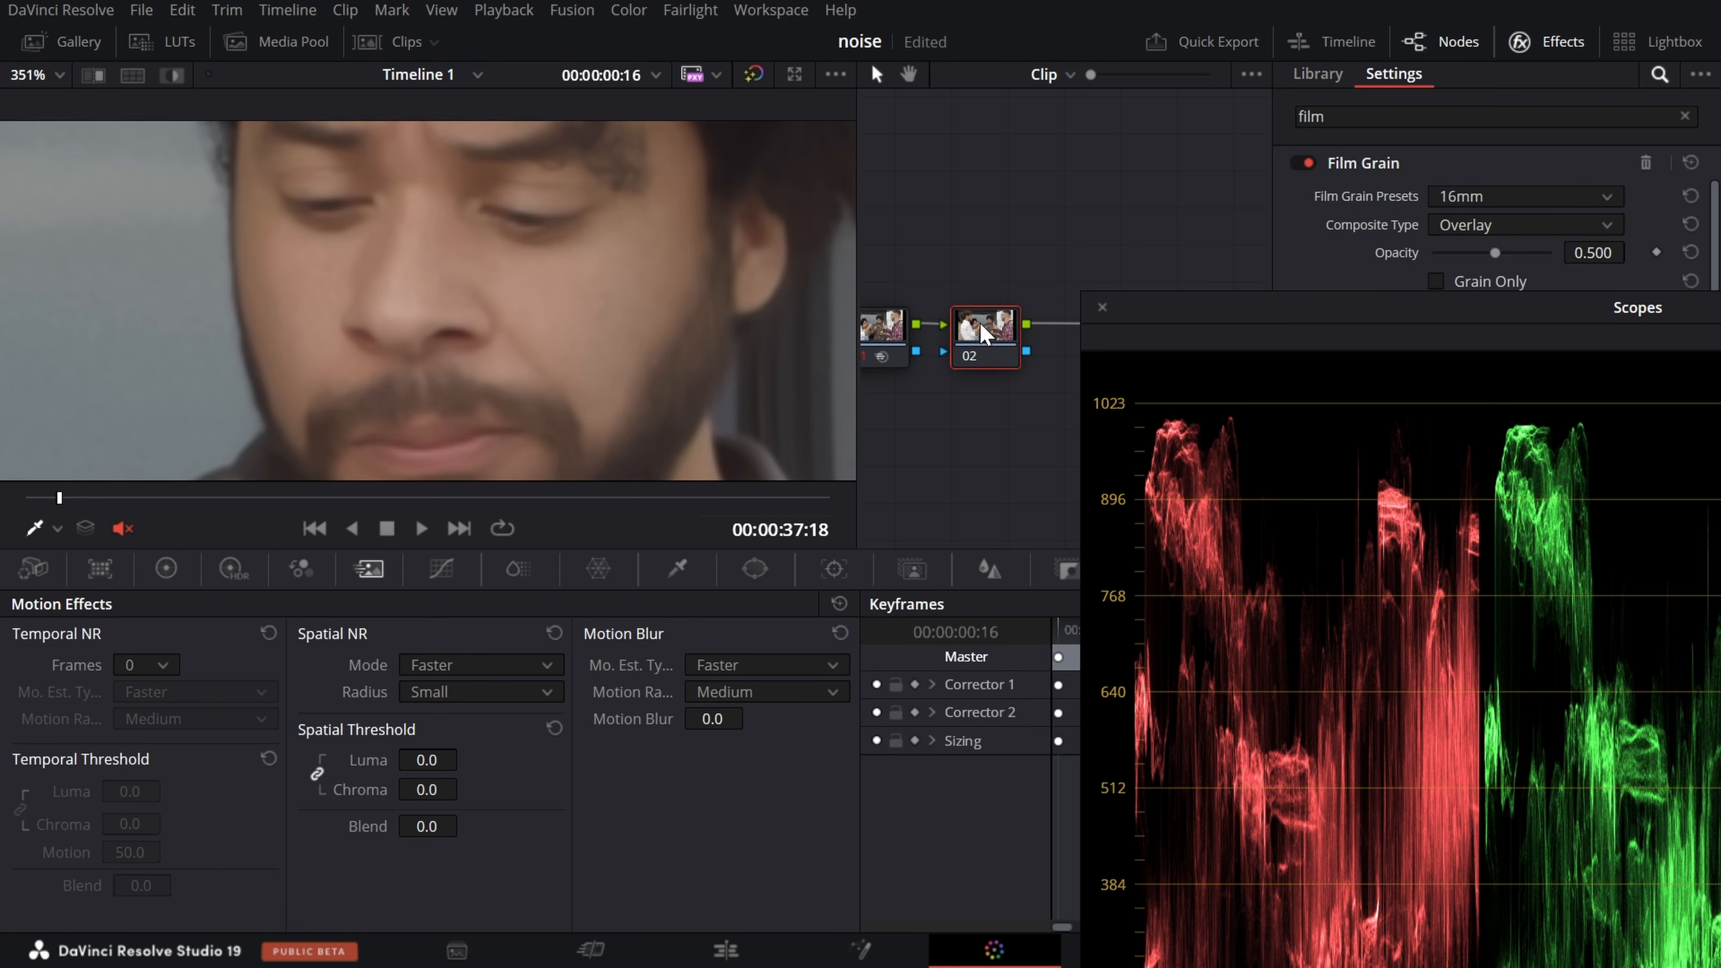
pyautogui.moveTo(1197, 315); pyautogui.dragTo(745, 489)
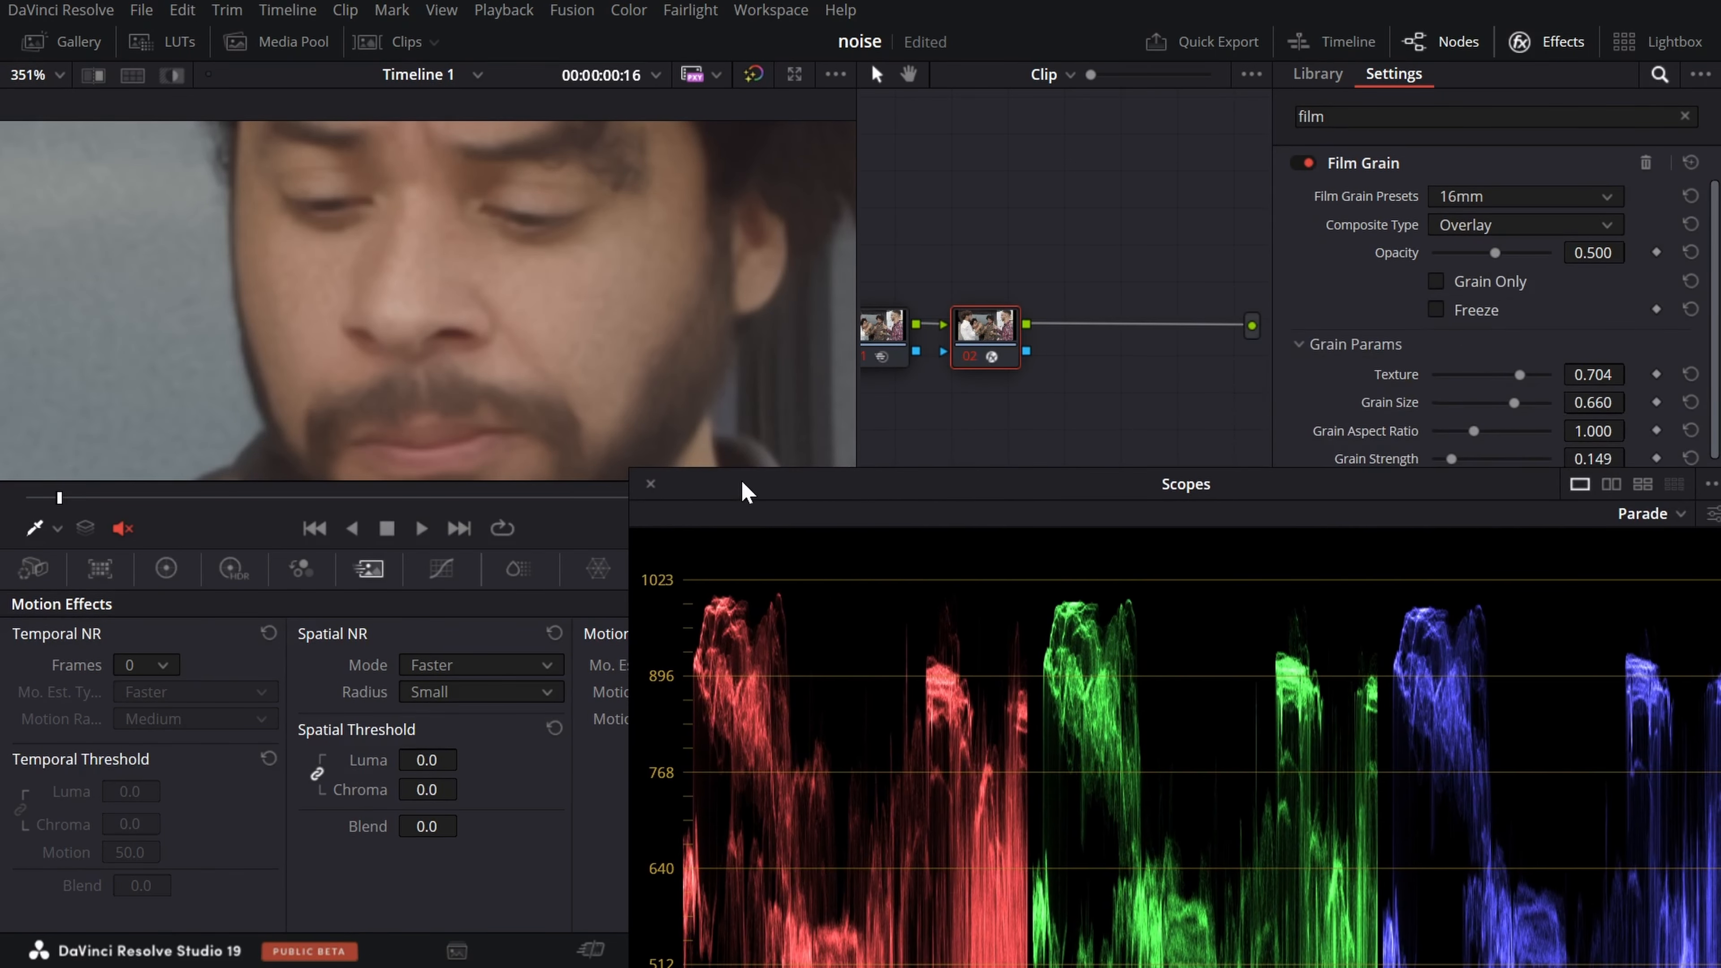
pyautogui.click(650, 484)
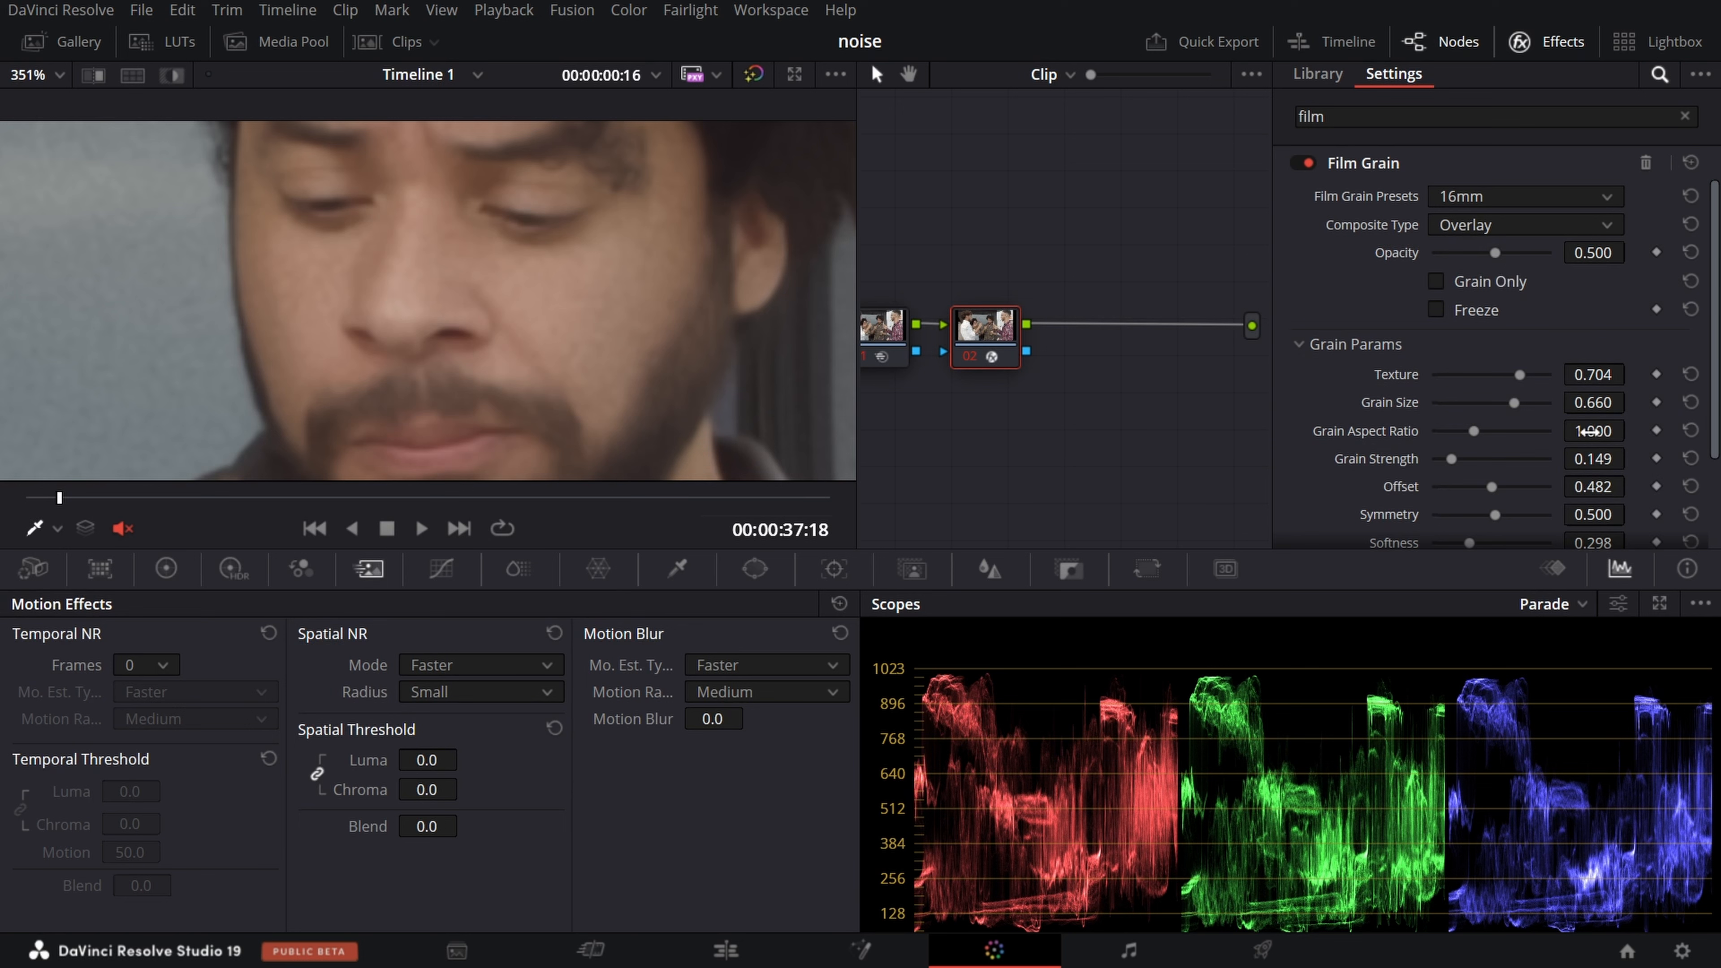
# Try a grain strength of 1.000 on the face and reset the parameter to its default.
pyautogui.scroll(-2, 1589, 433)
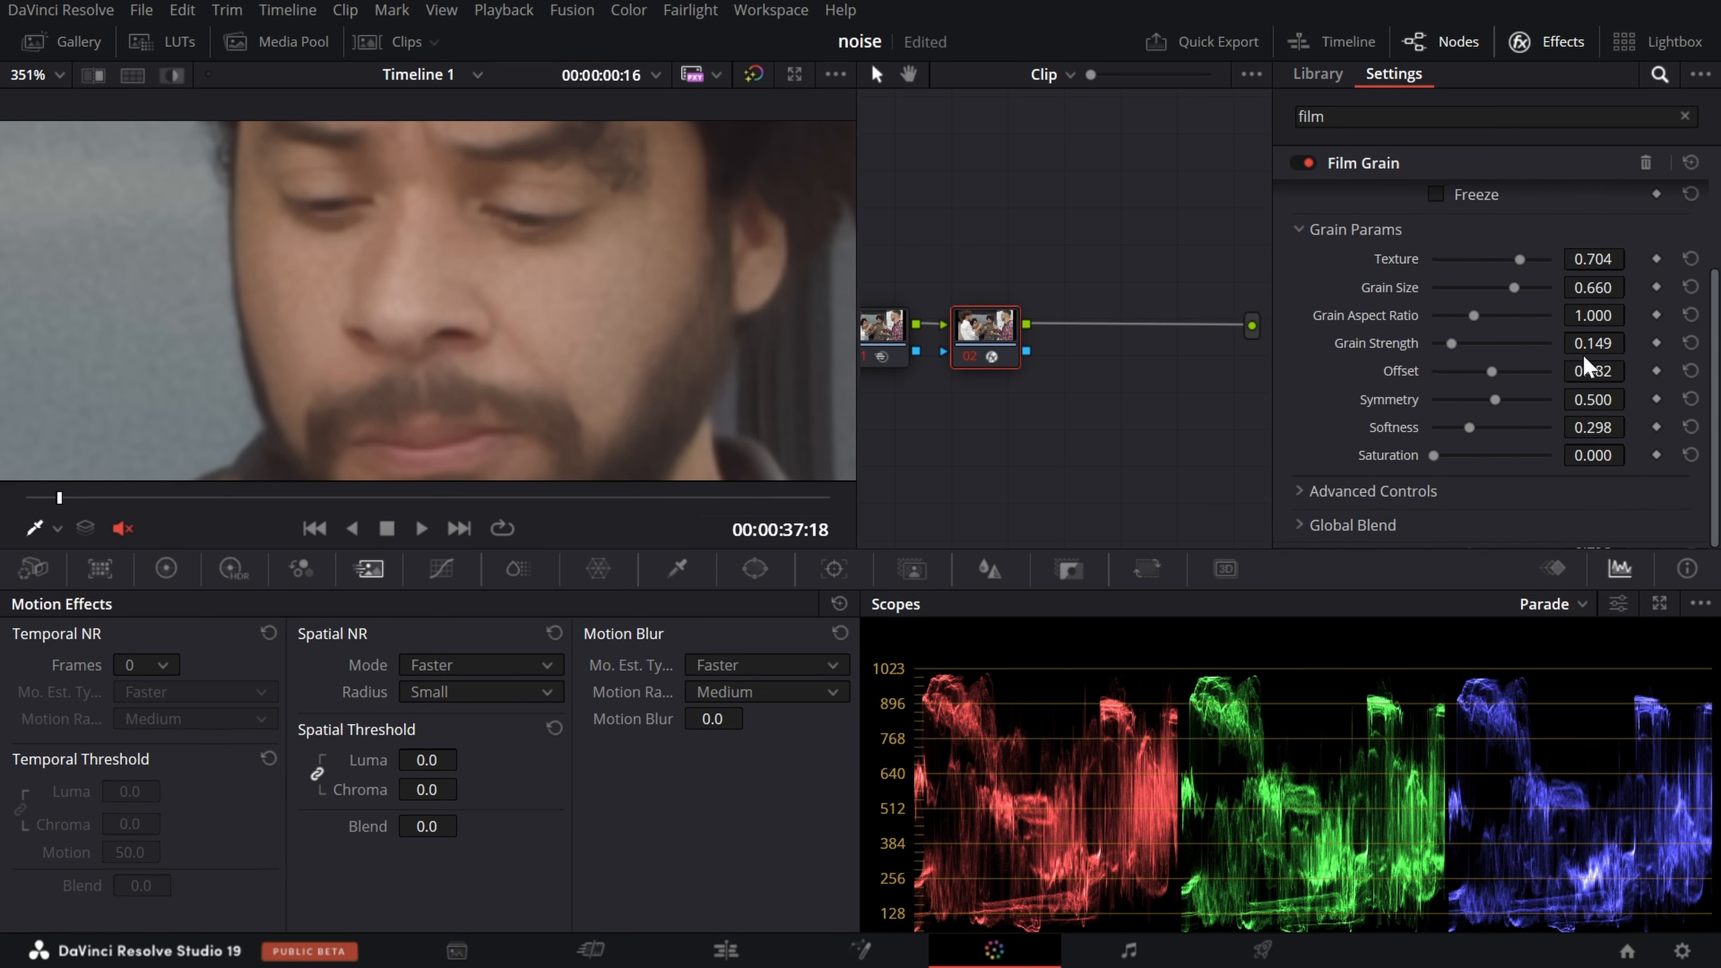
pyautogui.moveTo(1589, 344); pyautogui.dragTo(1631, 341)
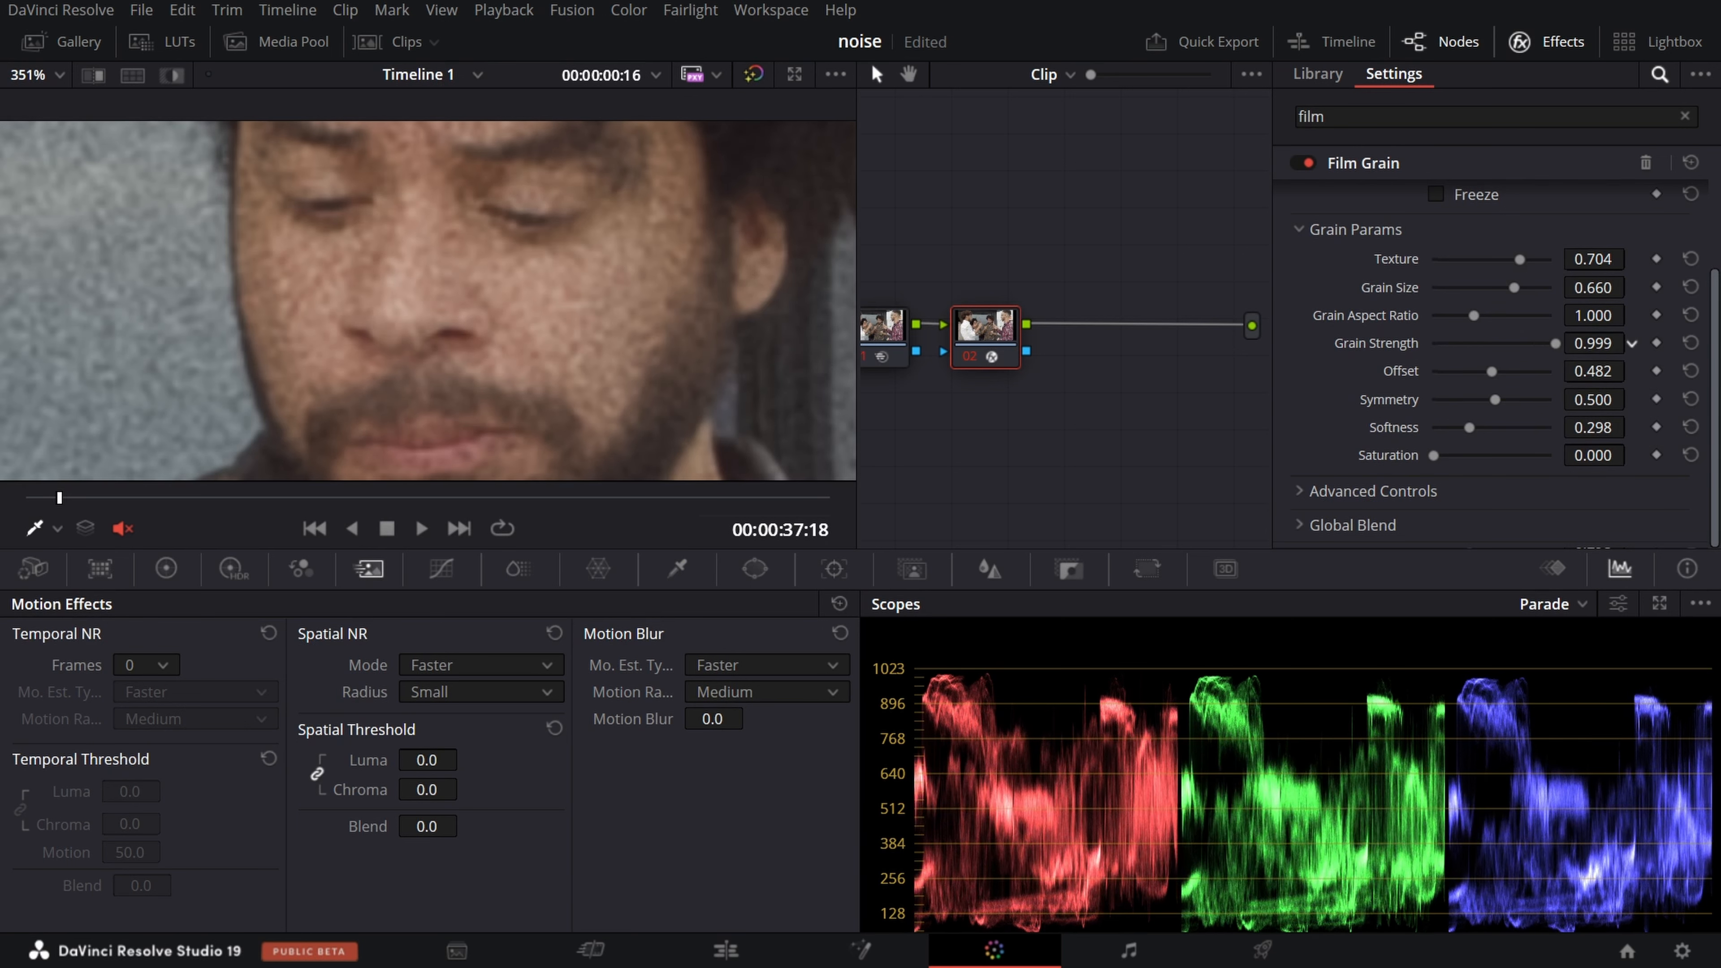
pyautogui.scroll(-5, 606, 325)
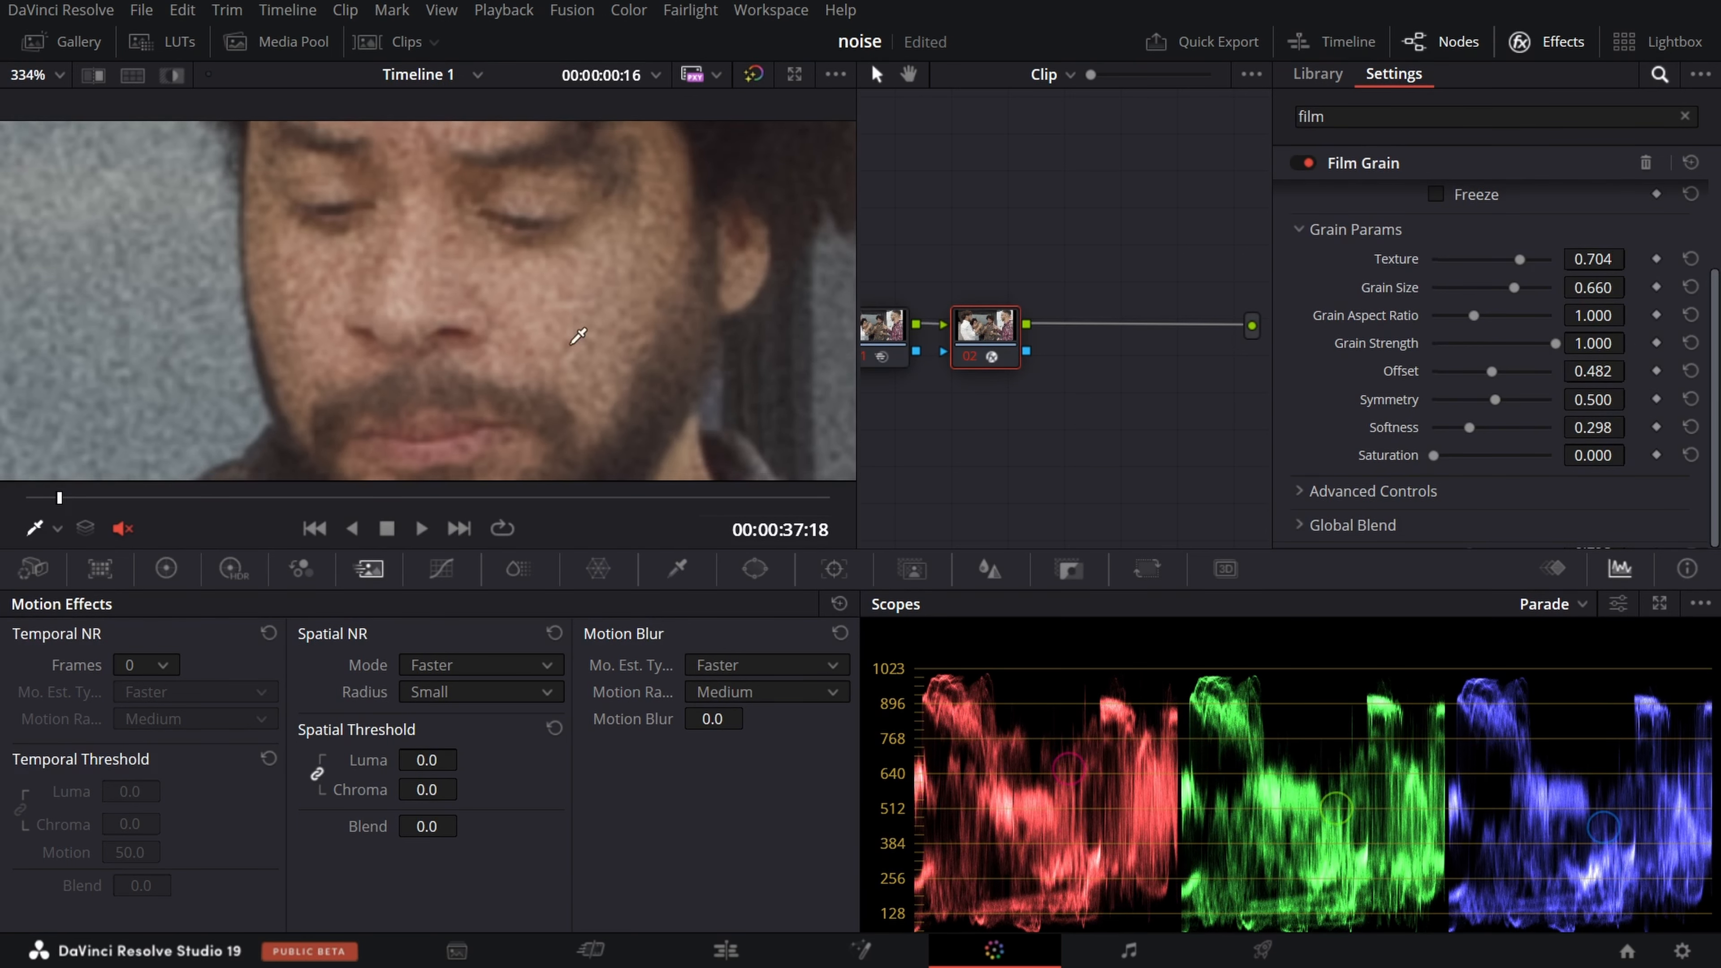
pyautogui.doubleClick(1386, 350)
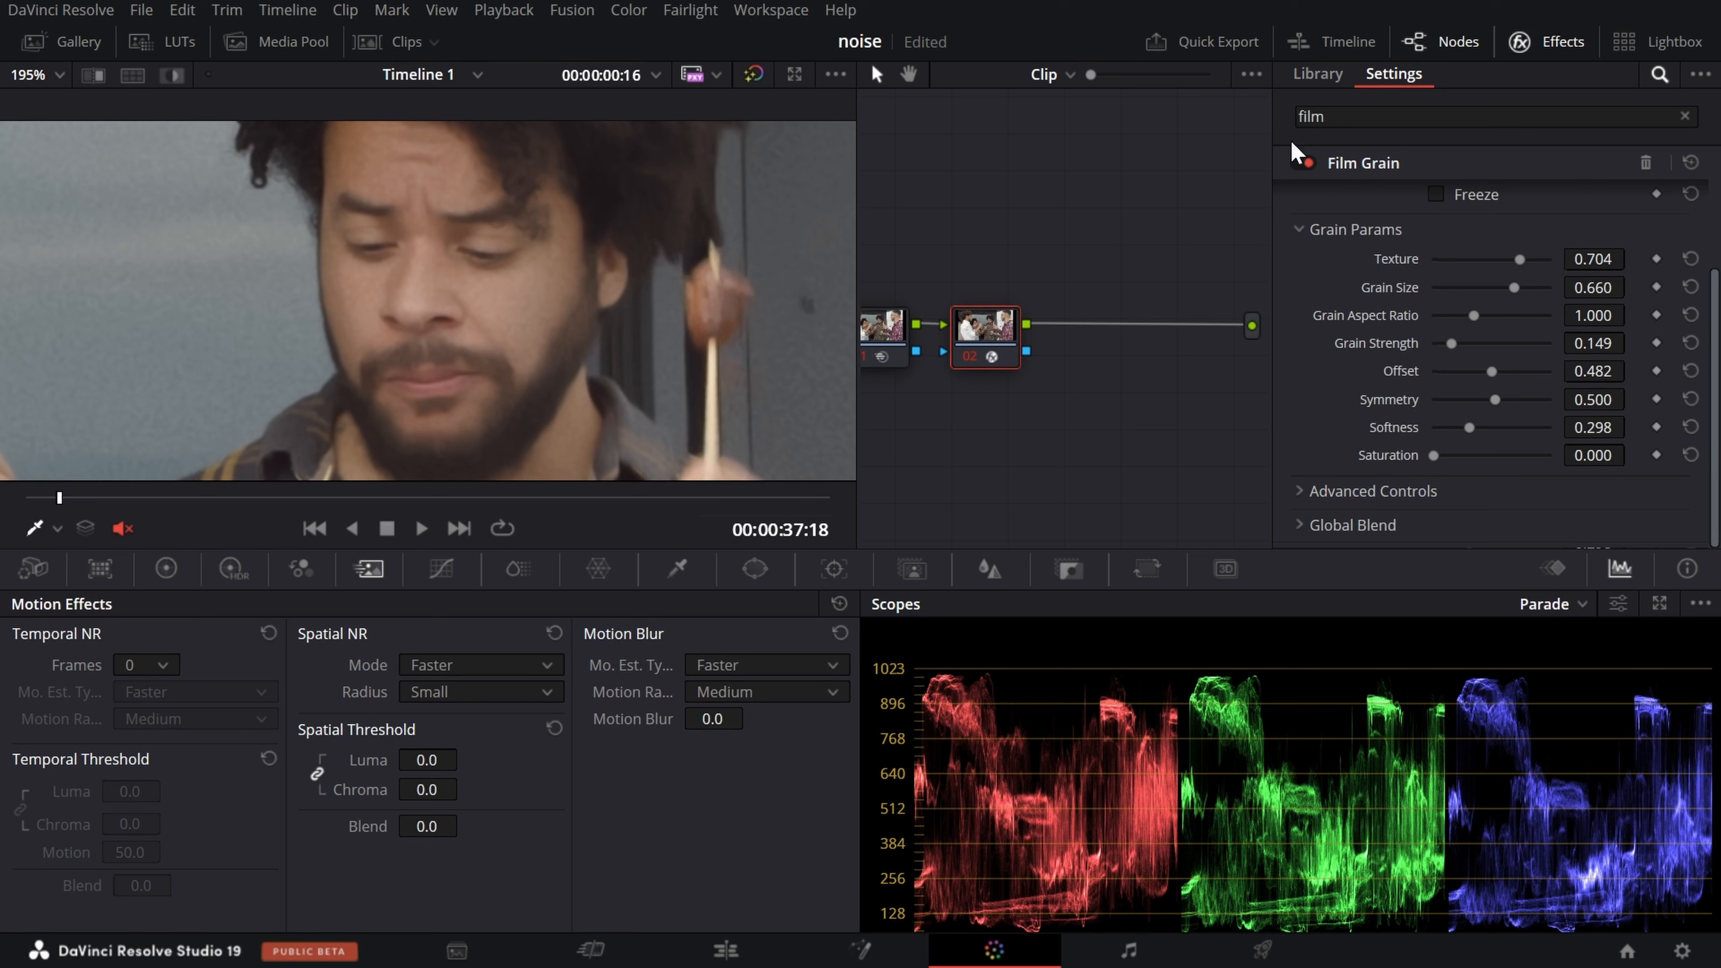
# Compare the magnified skin of the bearded man with Film Grain disabled and enabled.
pyautogui.click(1299, 163)
pyautogui.scroll(3, 569, 285)
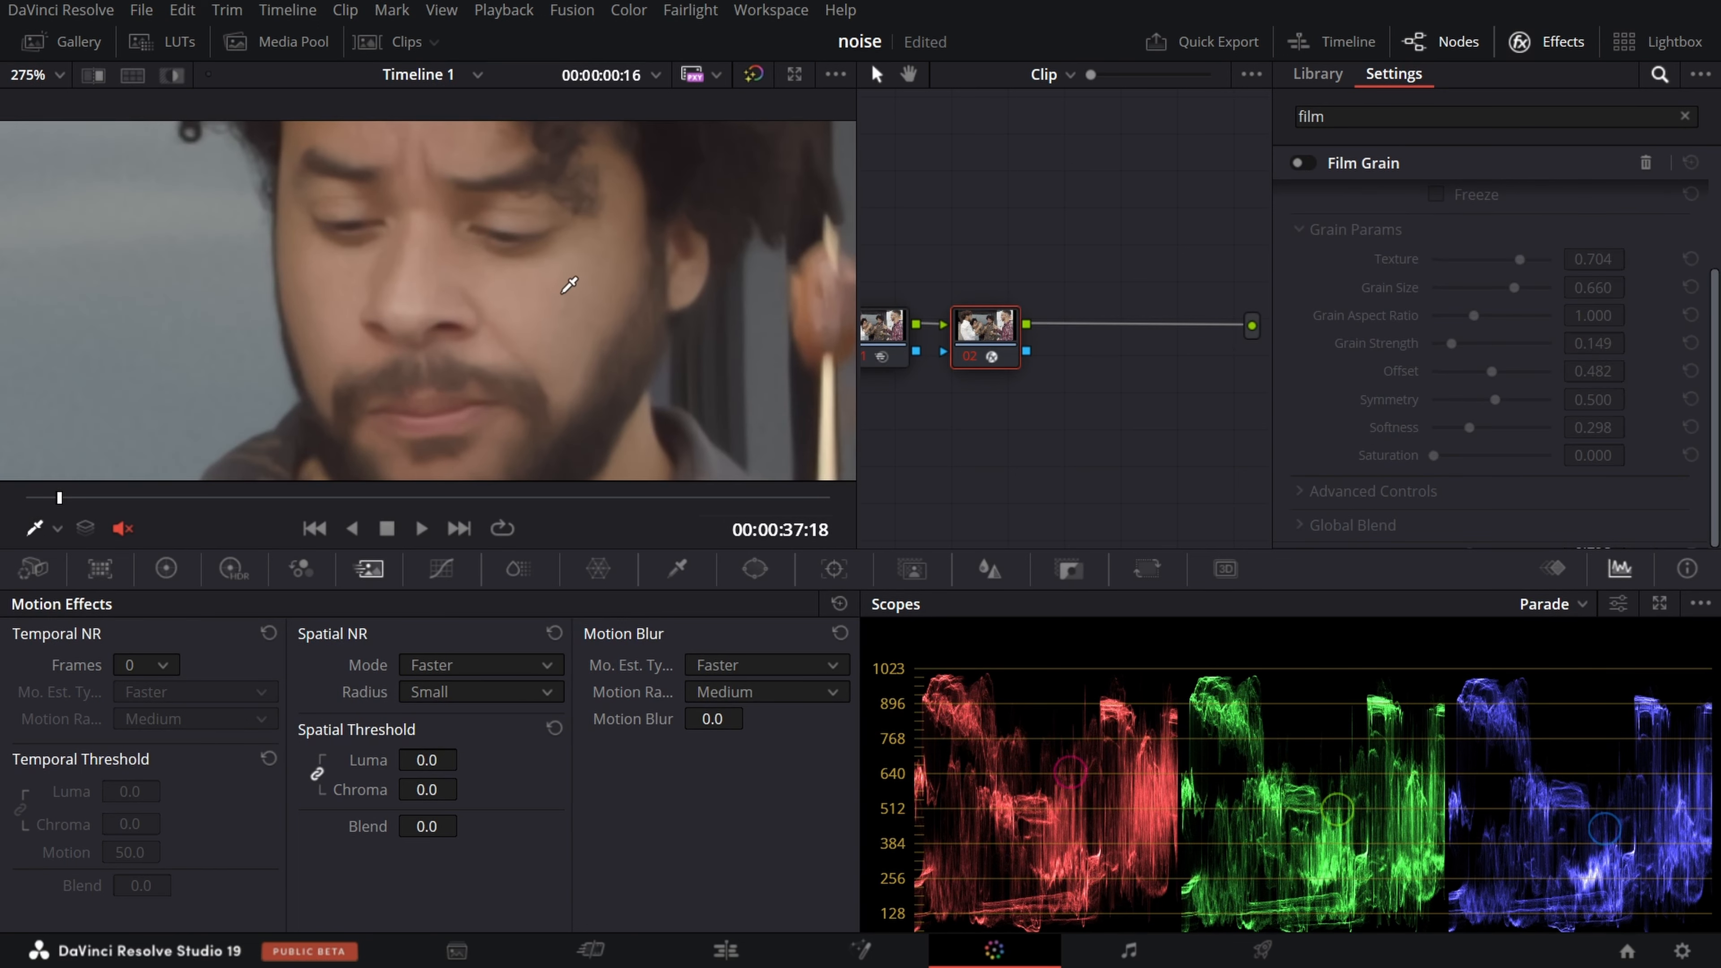
pyautogui.scroll(4, 569, 284)
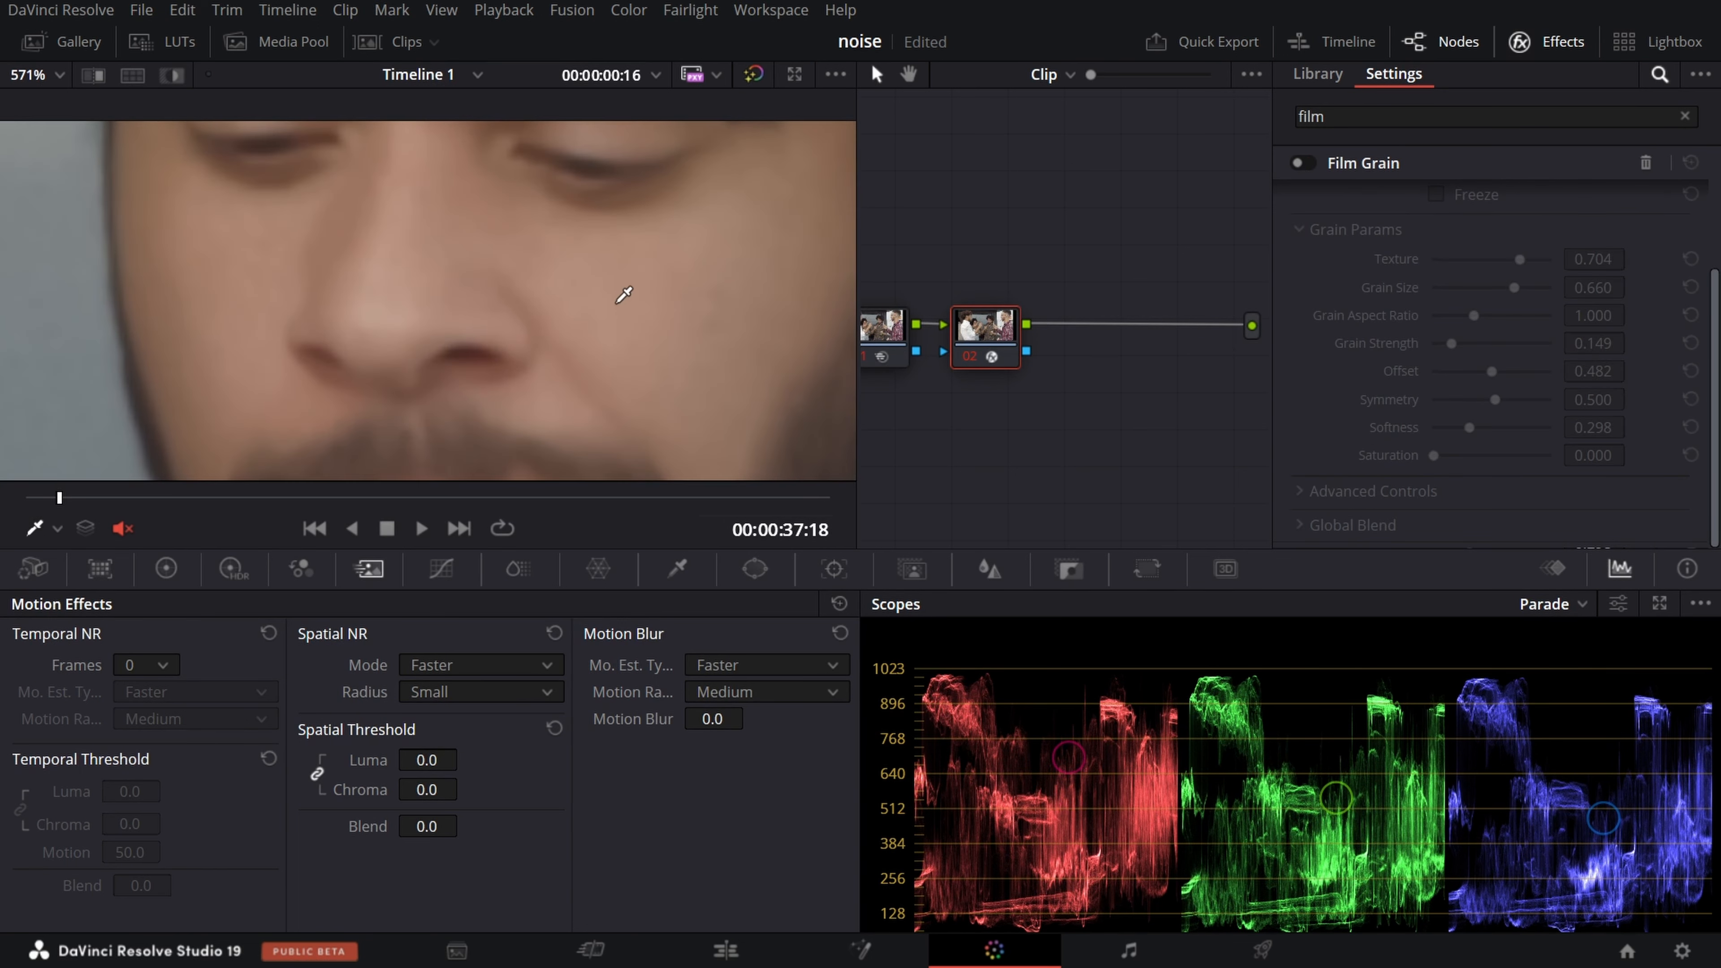
pyautogui.click(1315, 167)
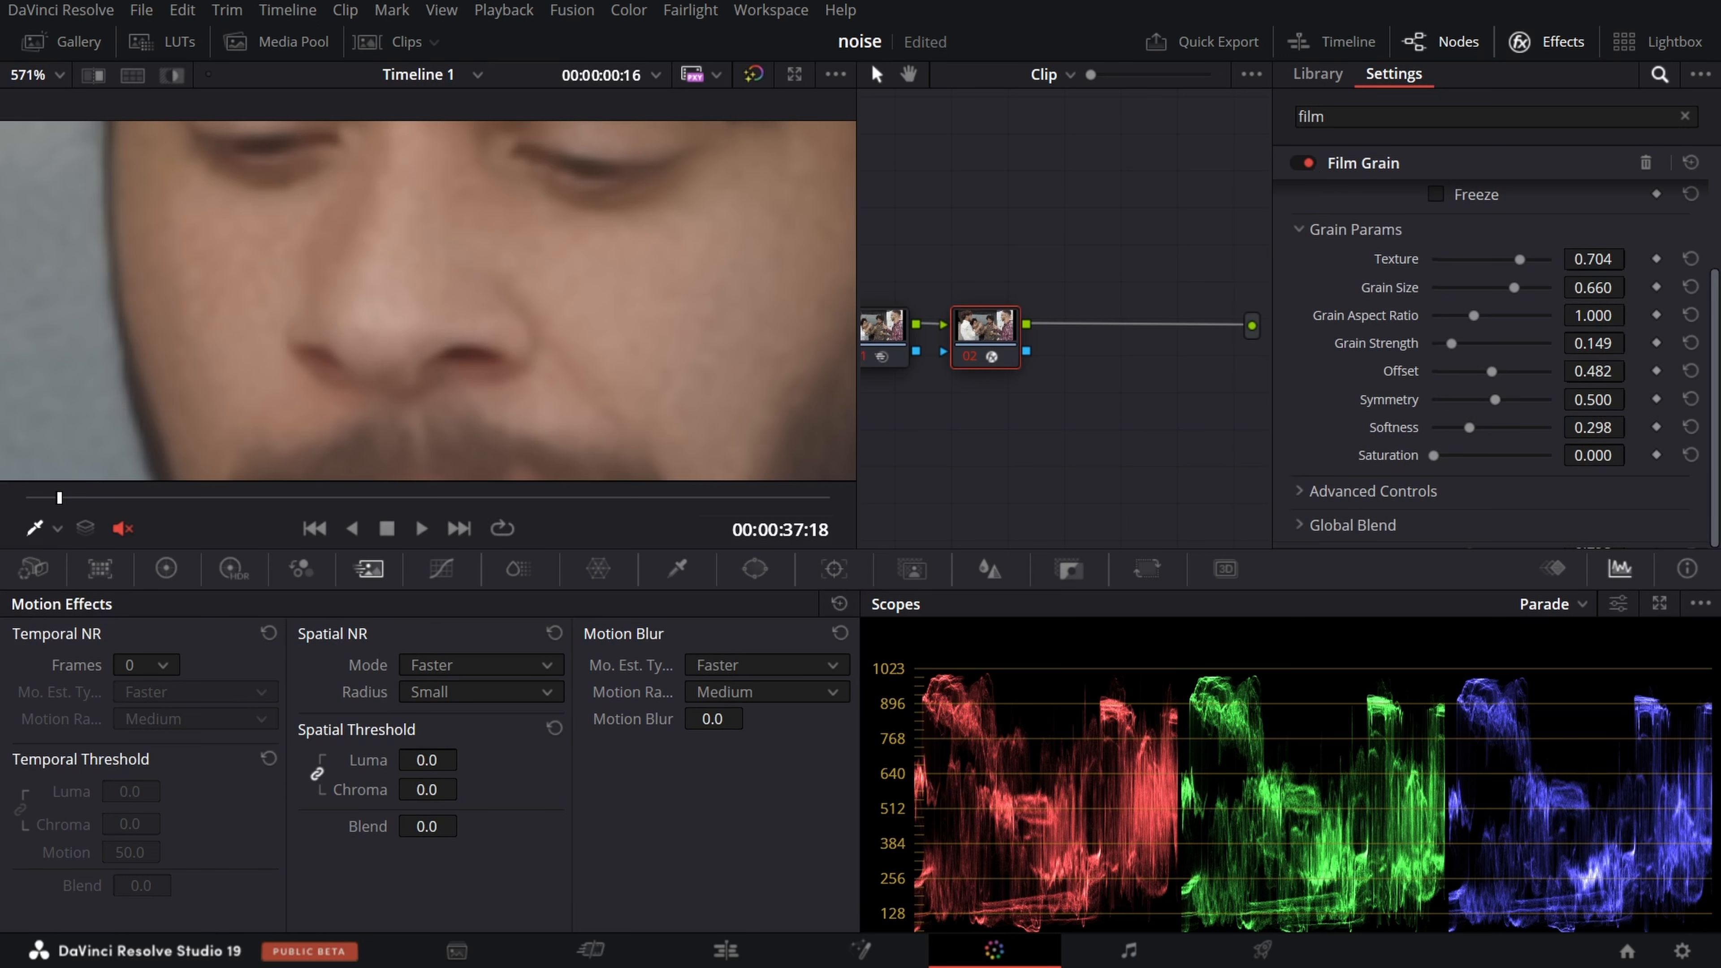
# Set the grain strength to 0.150 and compare the face with Film Grain off and on.
pyautogui.moveTo(1593, 338); pyautogui.dragTo(1598, 344)
pyautogui.click(1586, 349)
pyautogui.write('50')
pyautogui.press('Return')
pyautogui.scroll(-2, 702, 351)
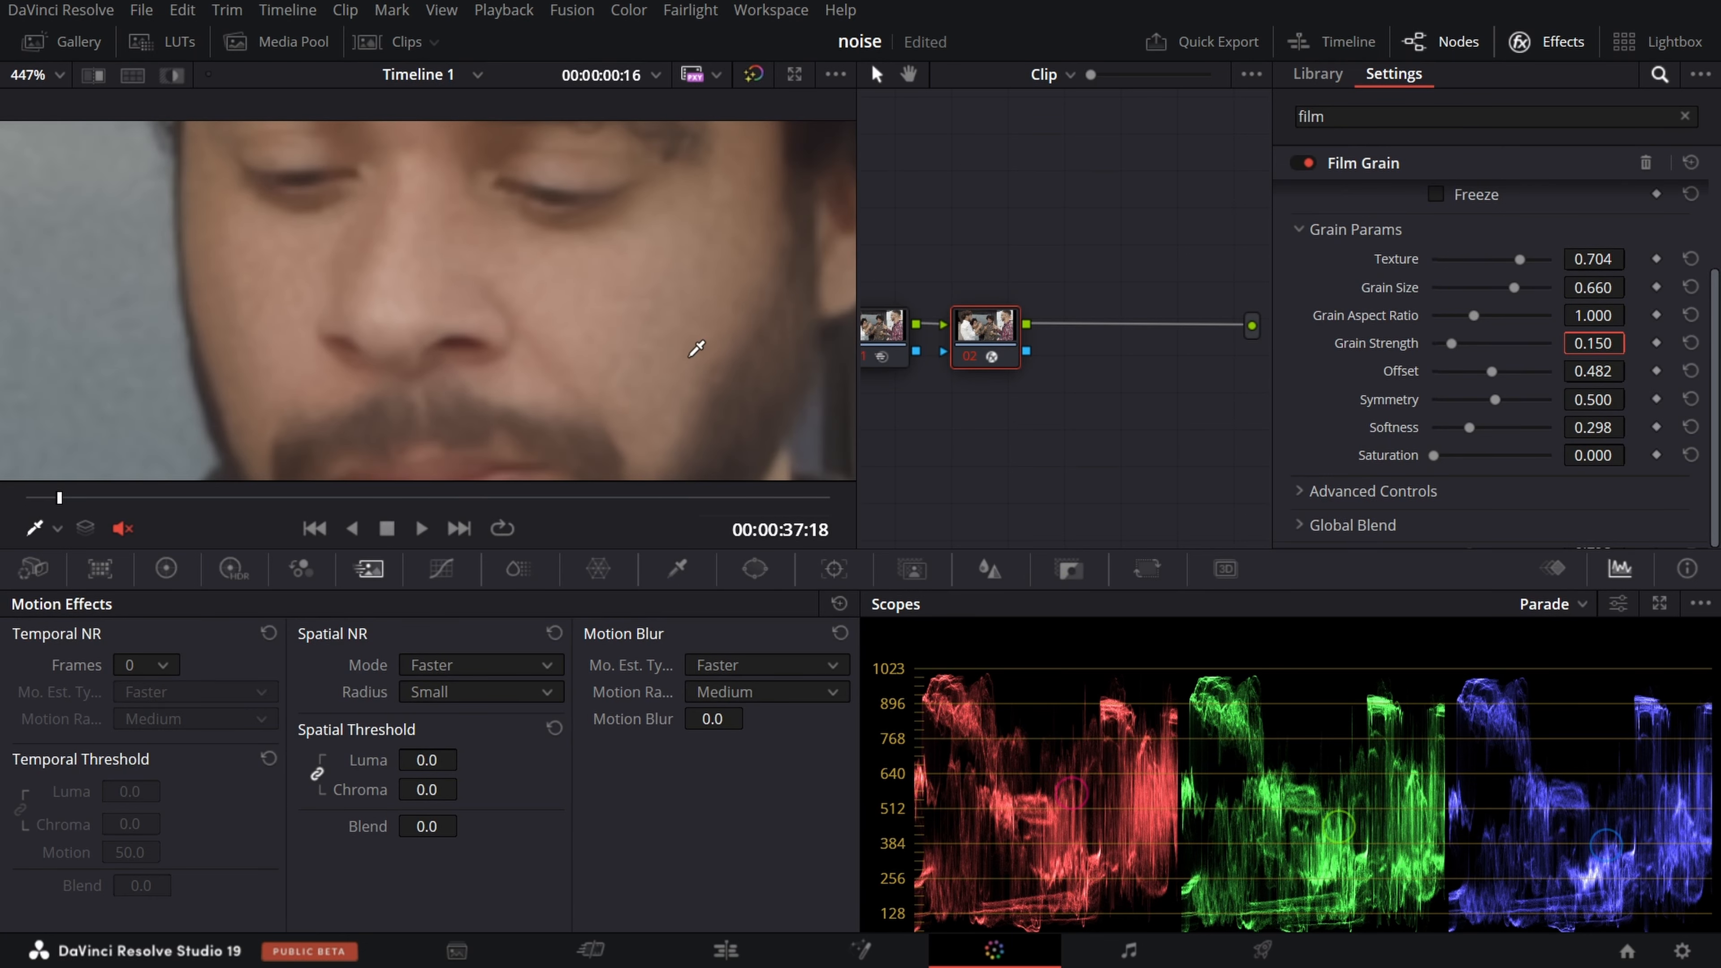
pyautogui.scroll(-2, 696, 349)
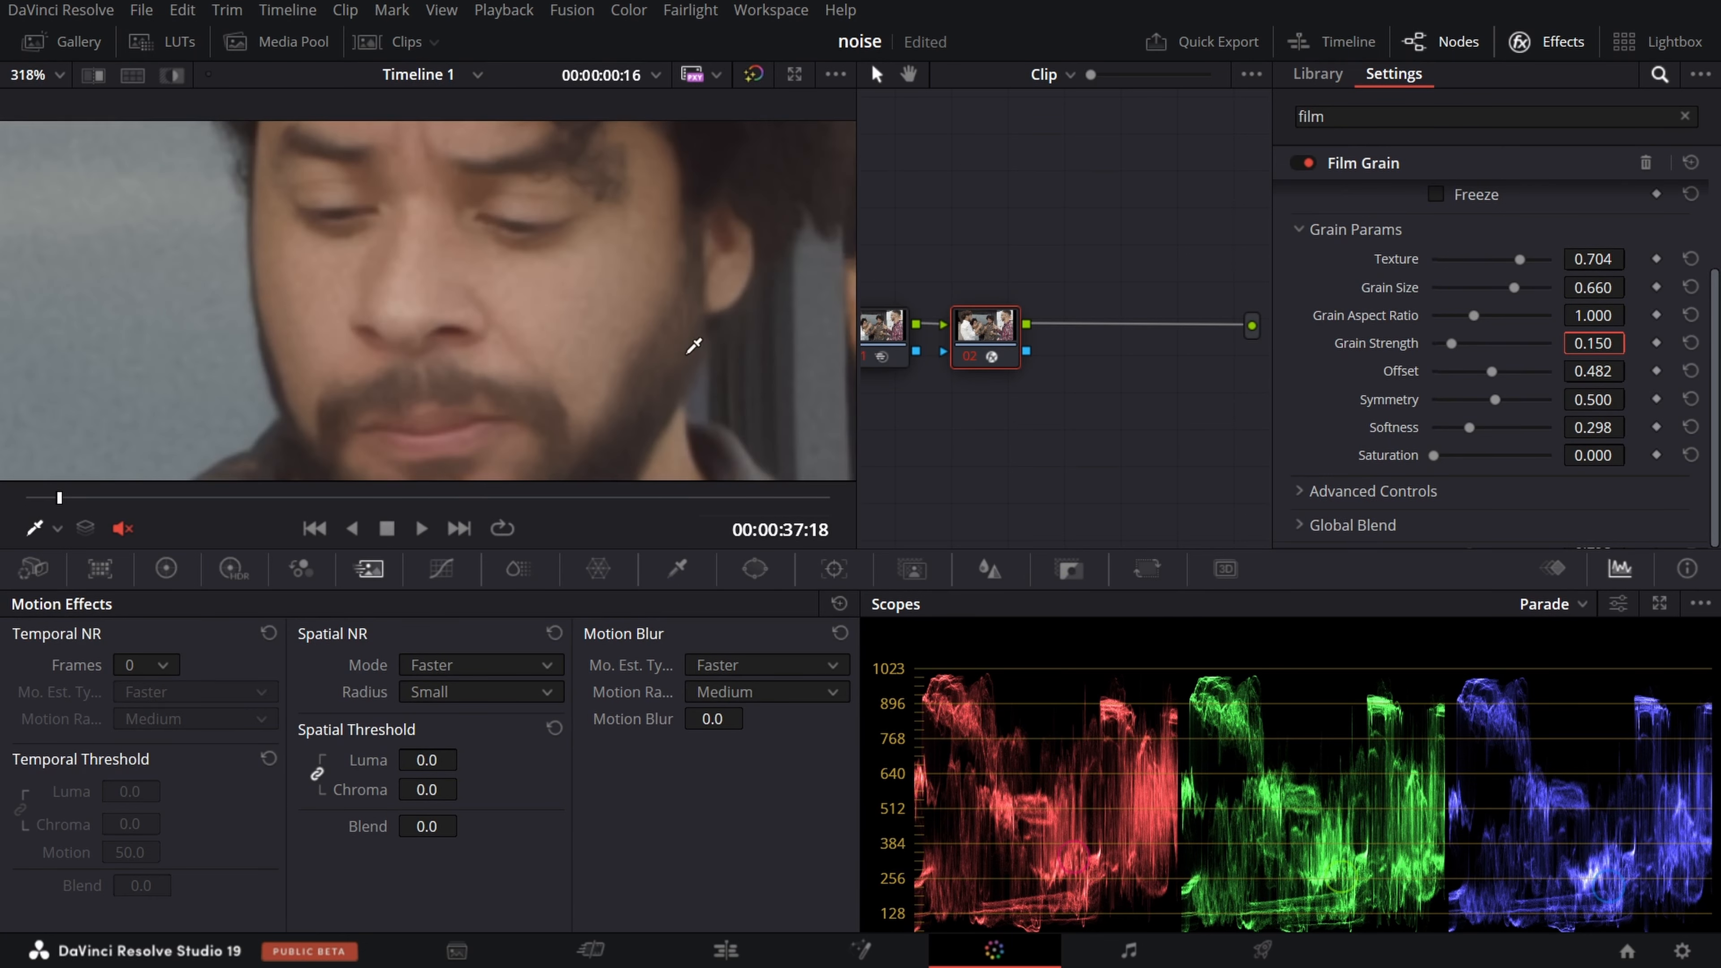
pyautogui.click(1310, 165)
pyautogui.click(1310, 165)
# Lower the grain strength to 0.070 and compare the magnified cheek with Film Grain off and on.
pyautogui.moveTo(1609, 341); pyautogui.dragTo(1631, 340)
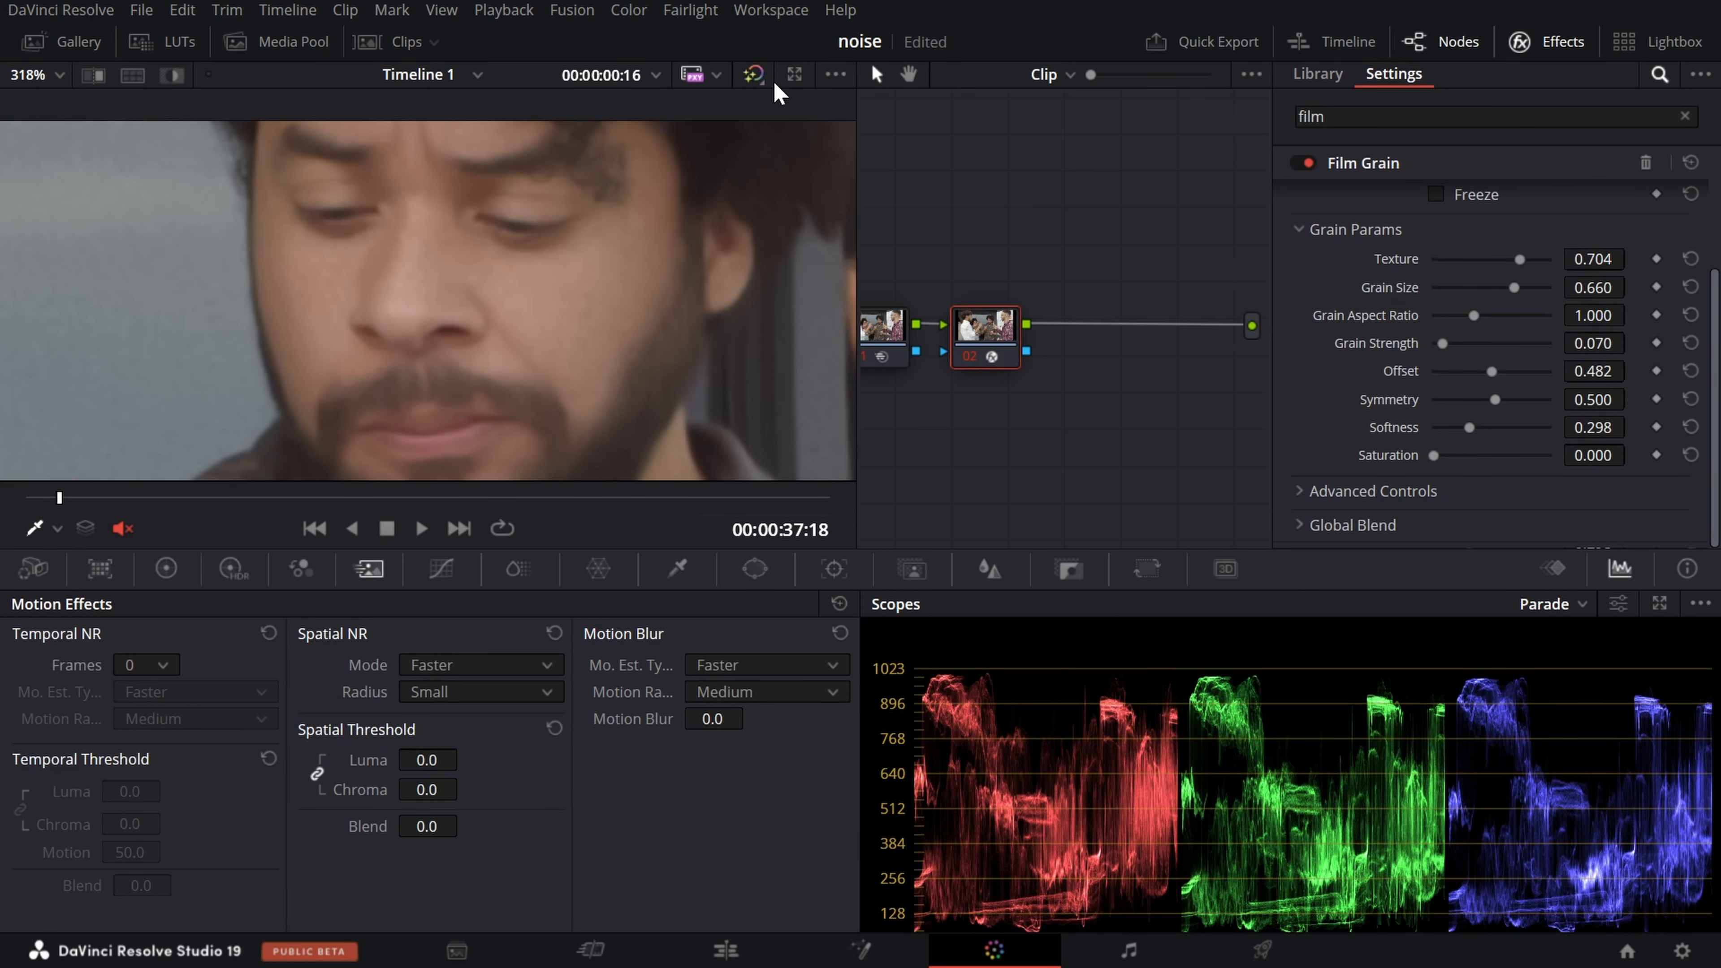
pyautogui.click(1308, 164)
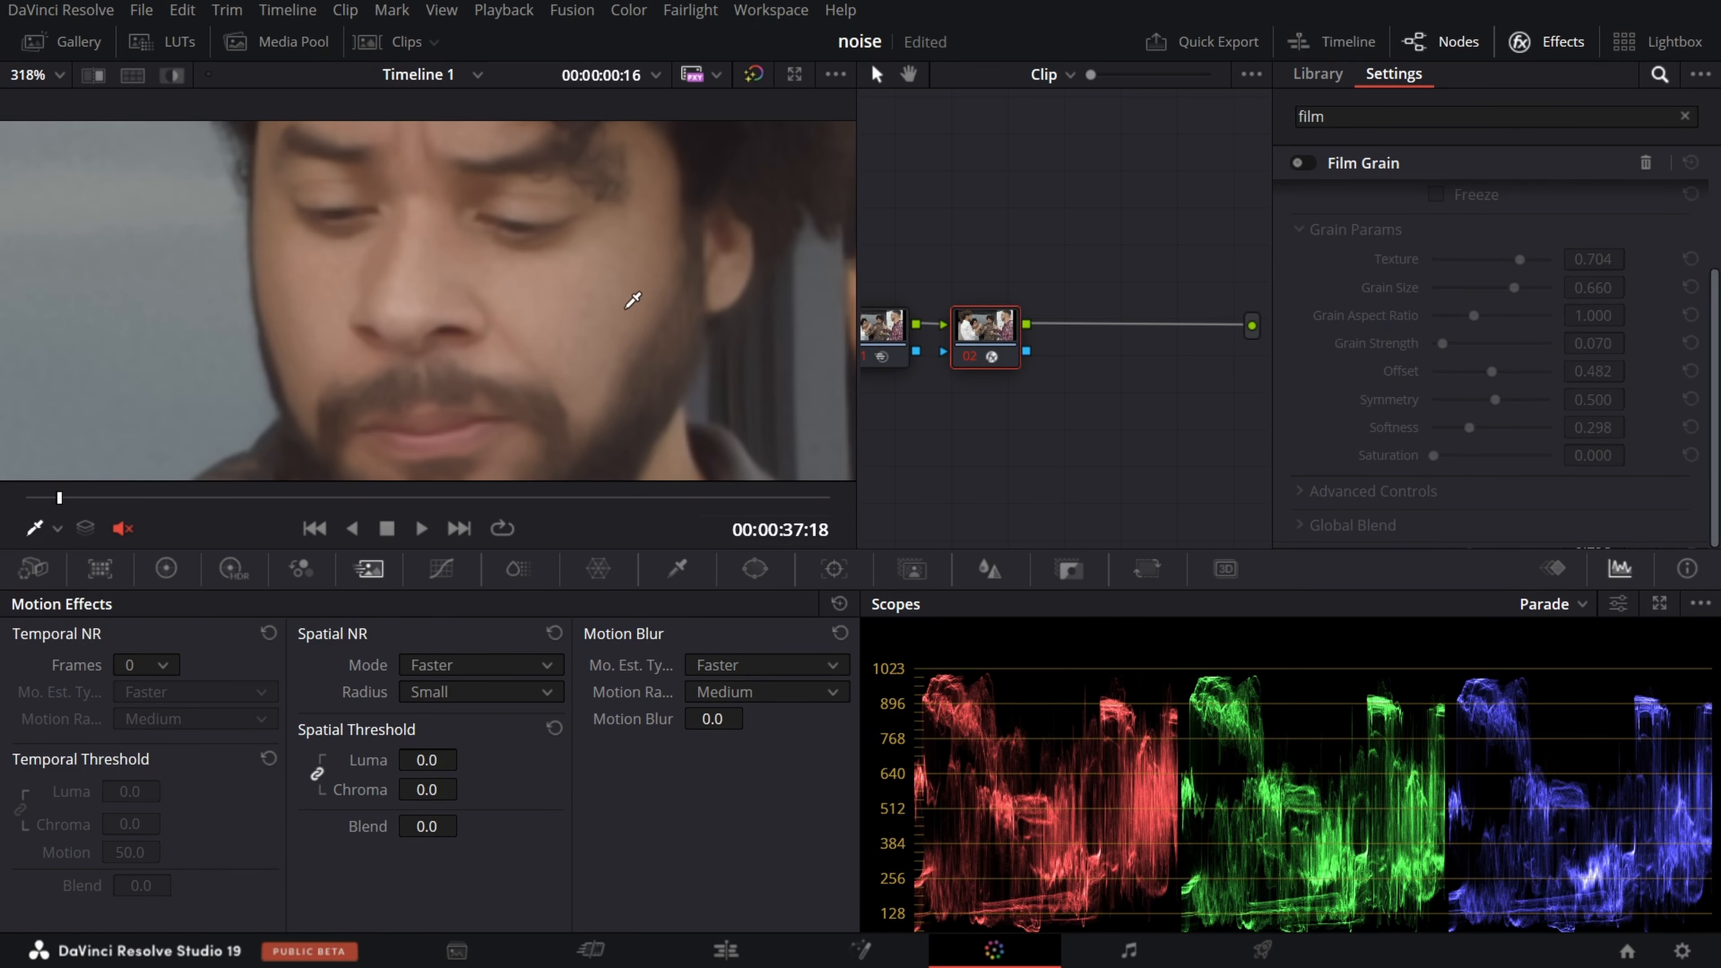
pyautogui.scroll(5, 633, 299)
pyautogui.moveTo(682, 324); pyautogui.dragTo(391, 320)
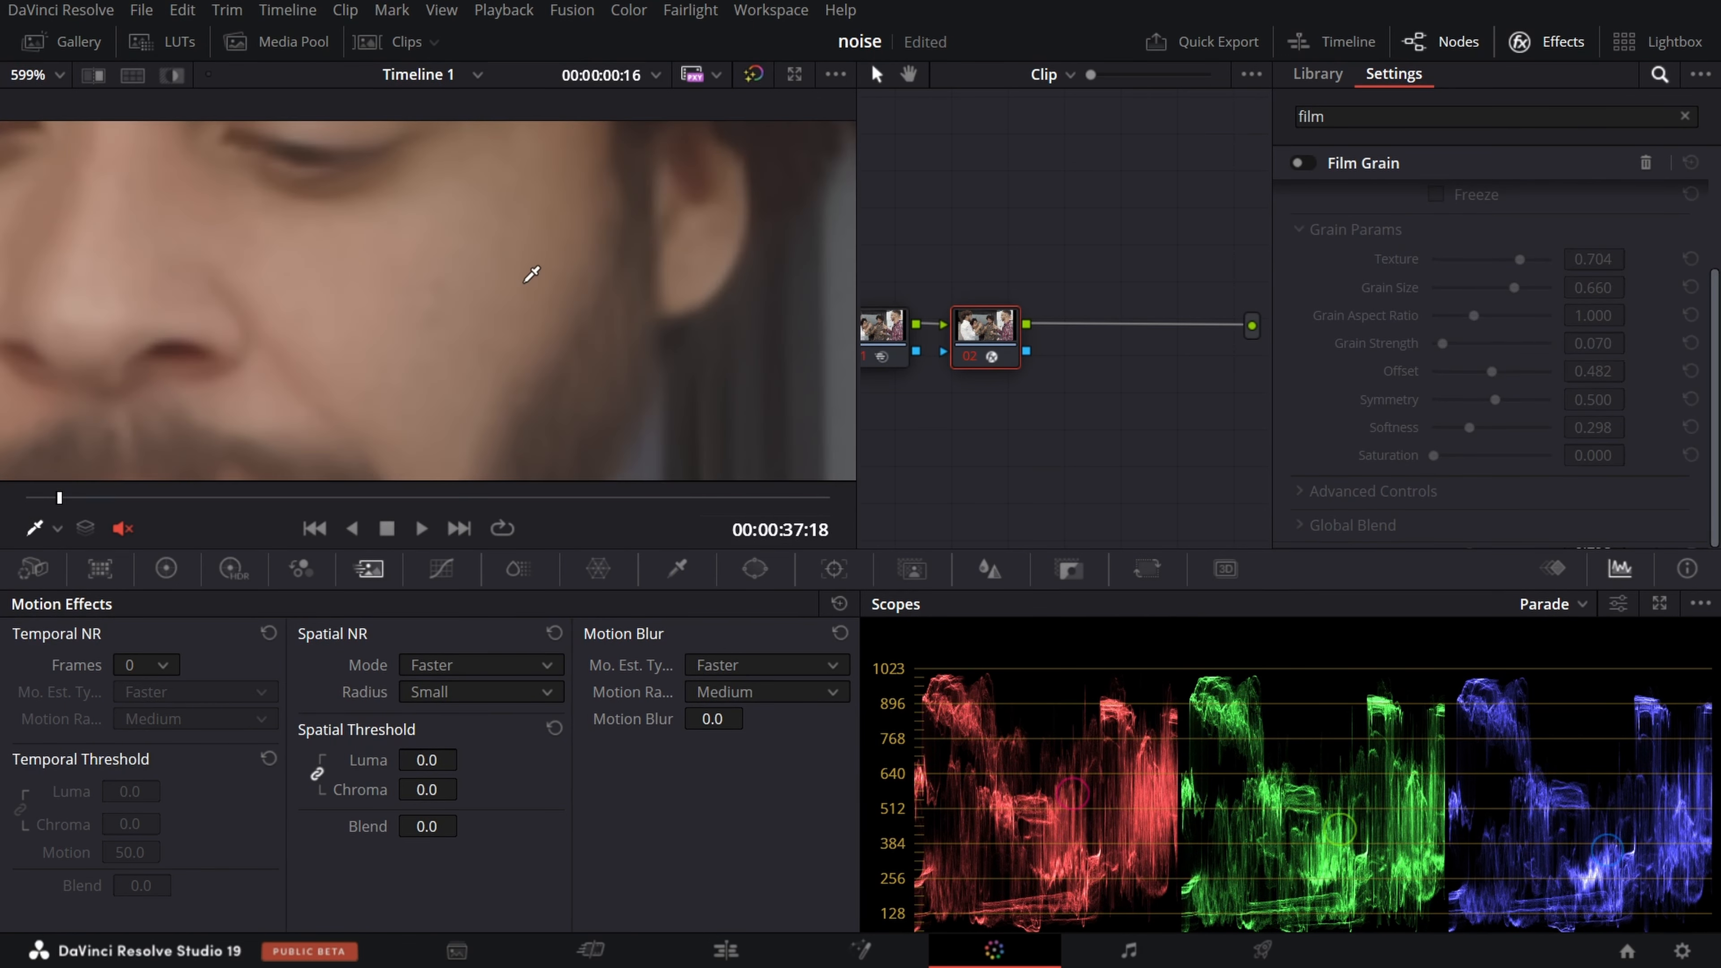
pyautogui.click(1307, 163)
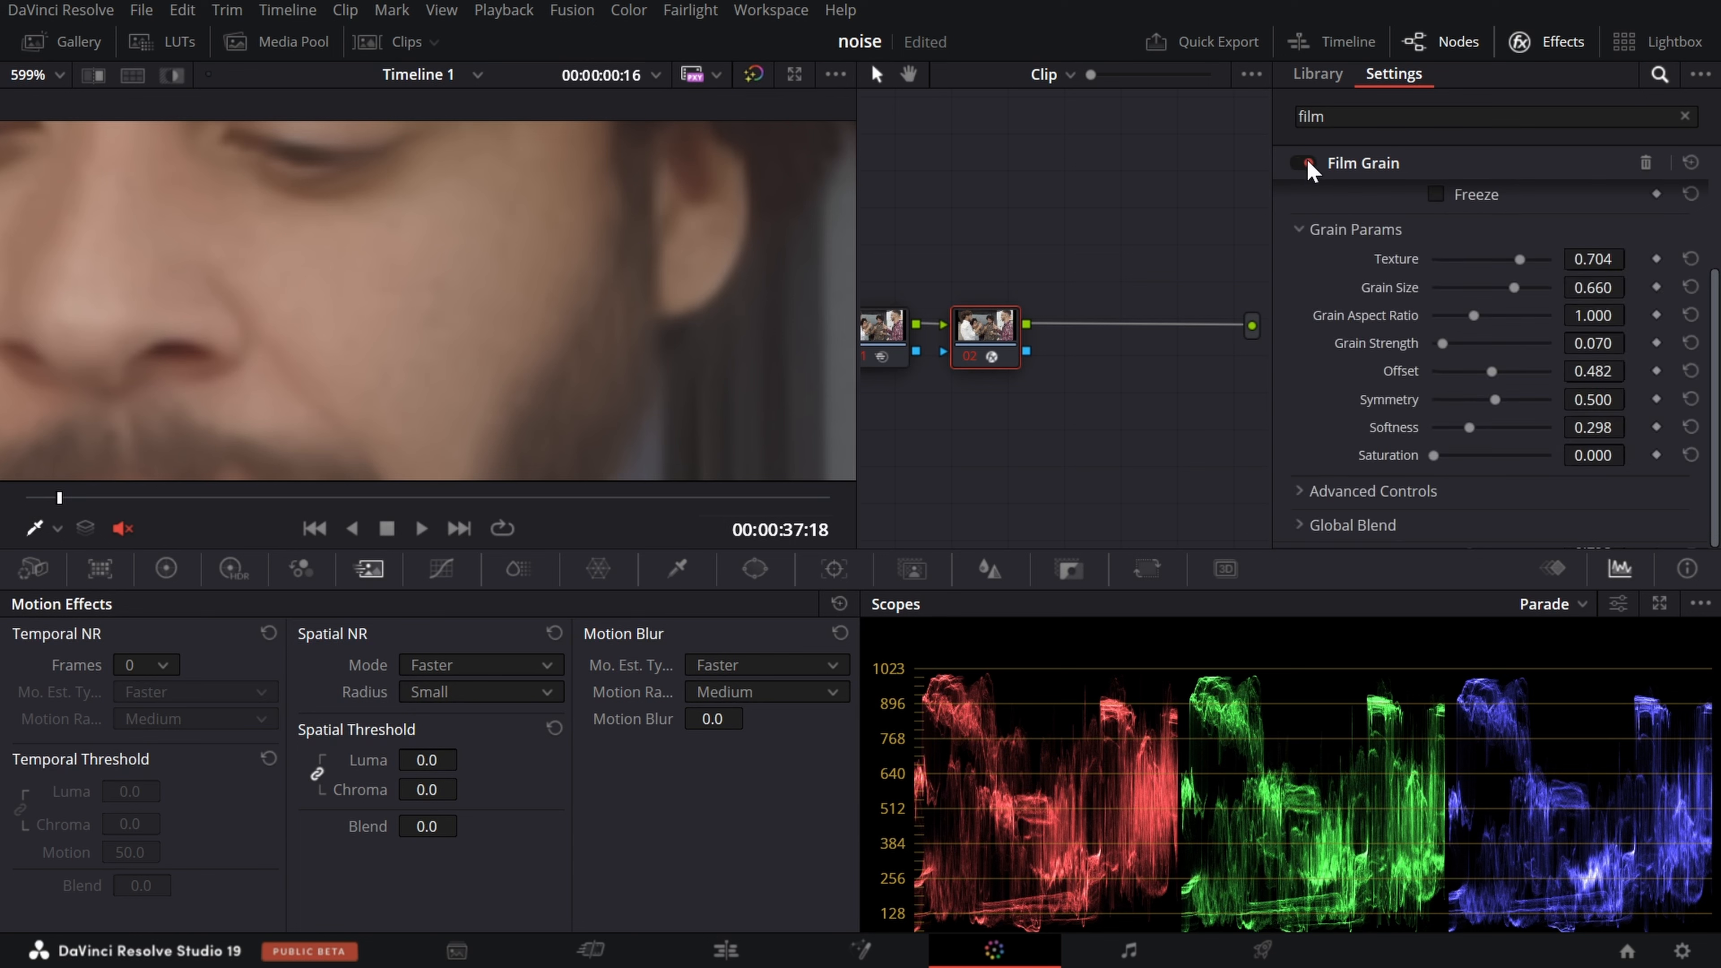
pyautogui.click(1308, 164)
pyautogui.click(1307, 163)
# Set the grain strength to 0.080 and compare the cheek with the grade bypassed and with Film Grain disabled.
pyautogui.moveTo(1583, 340); pyautogui.dragTo(1592, 340)
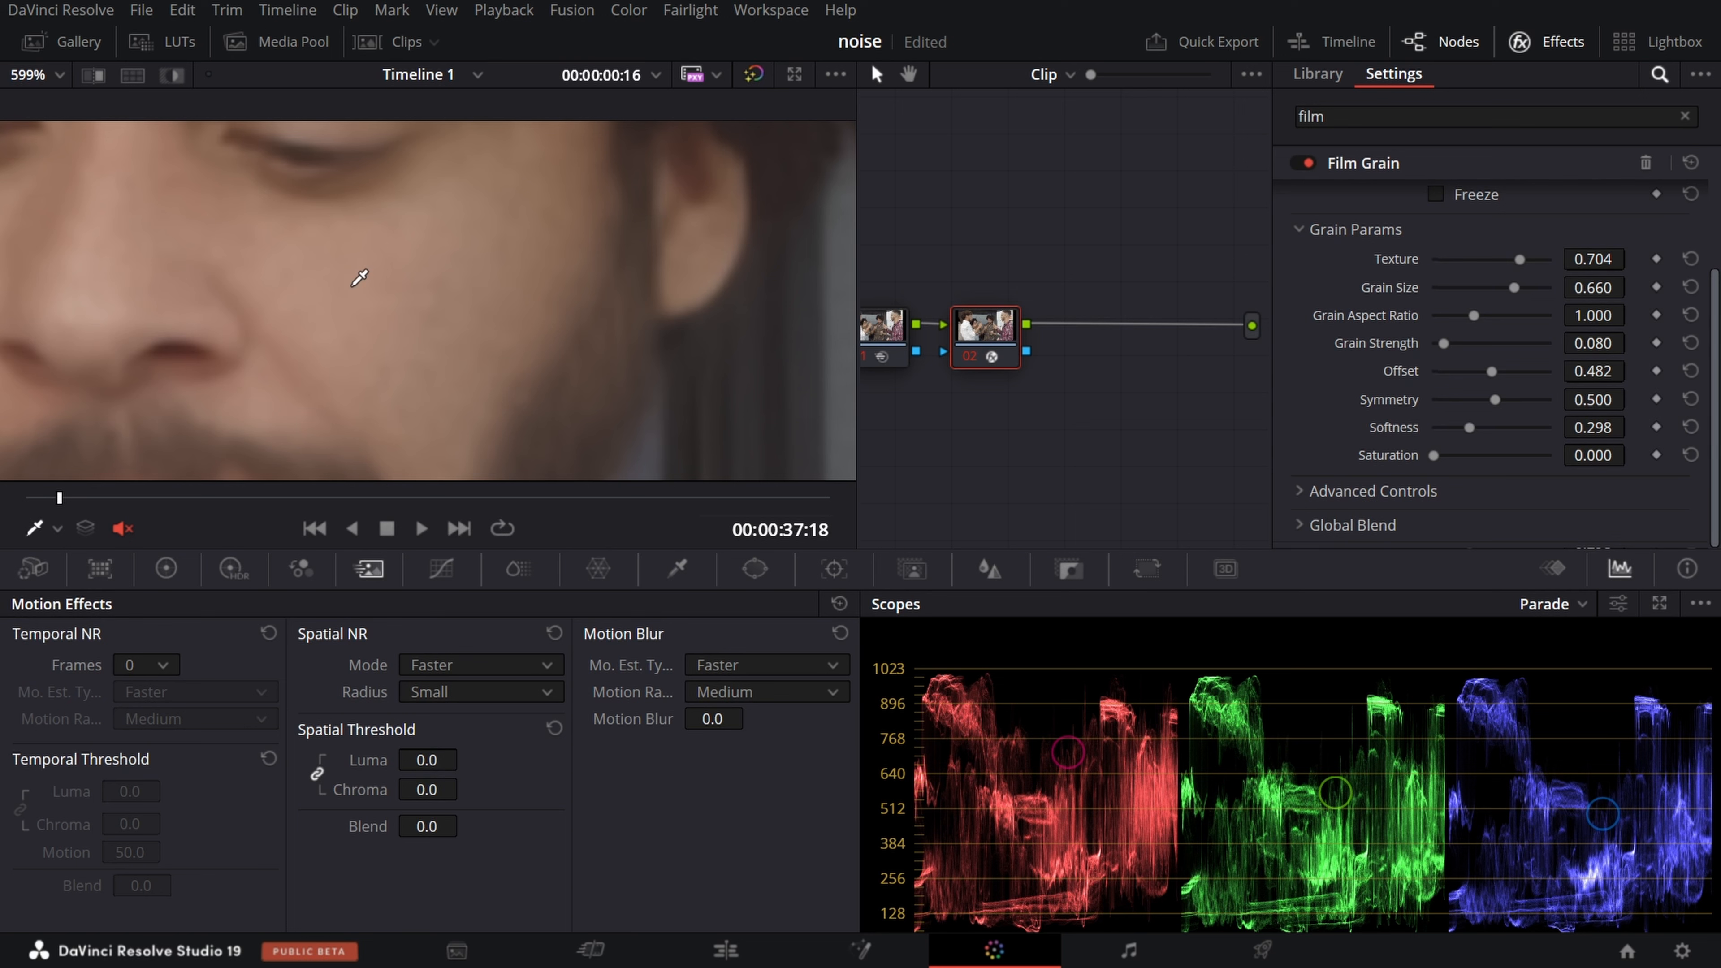
pyautogui.click(751, 76)
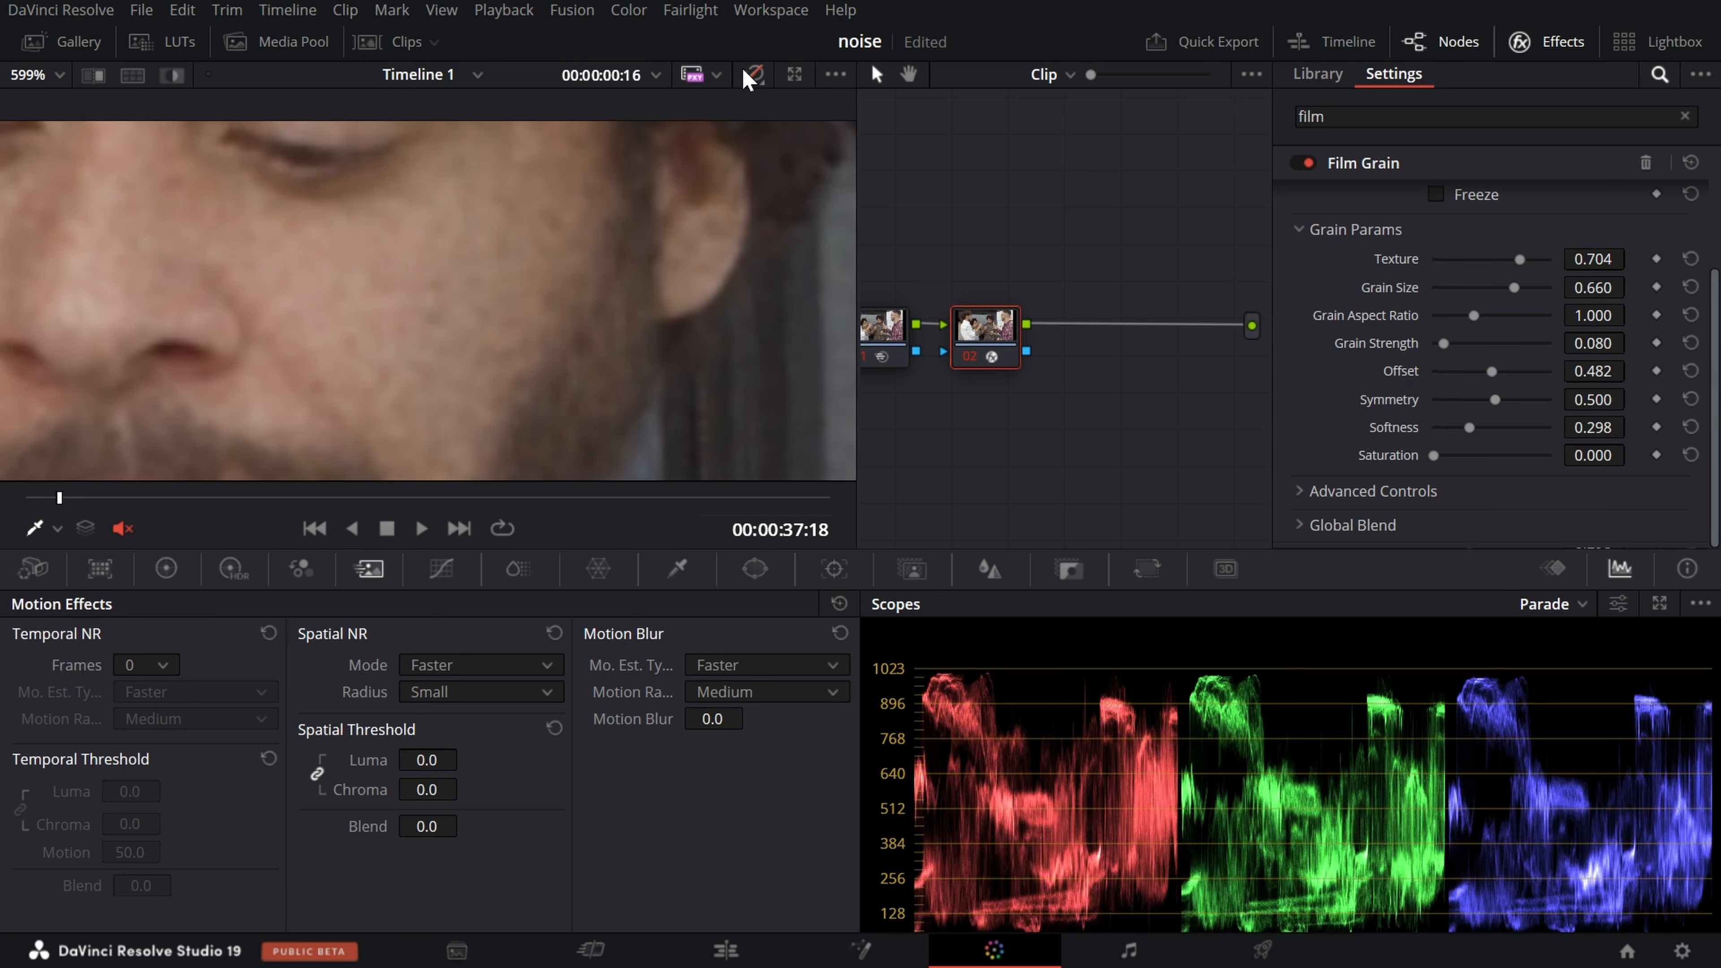
pyautogui.click(751, 75)
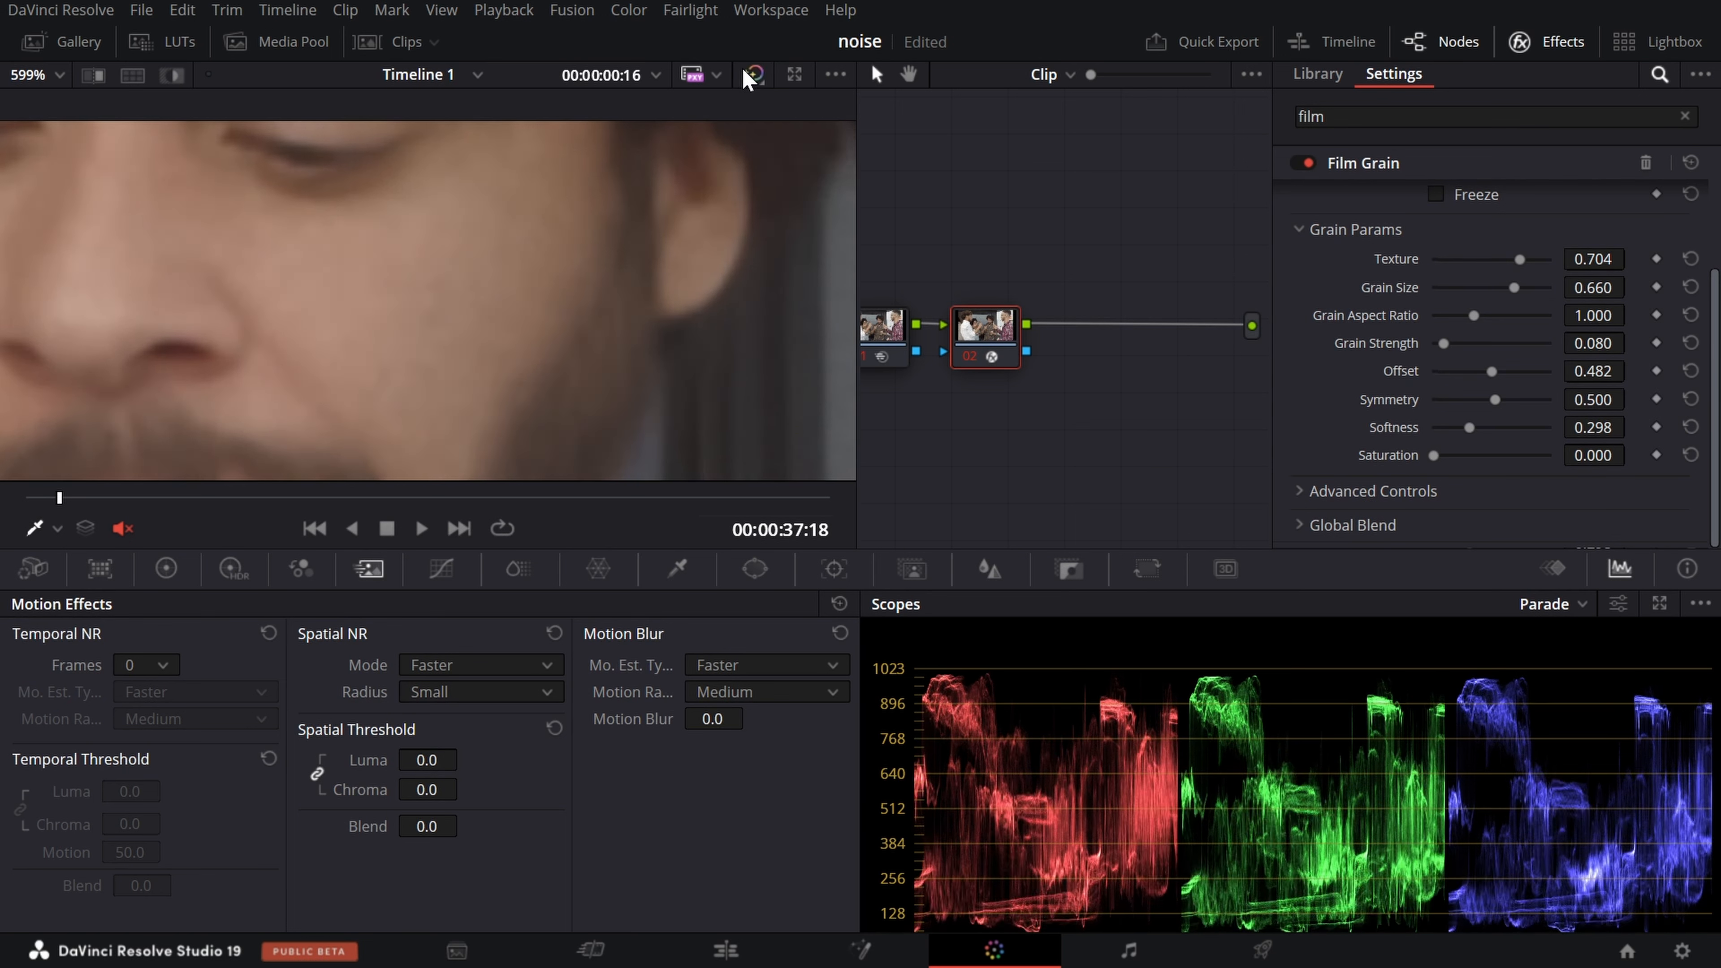
pyautogui.click(1302, 165)
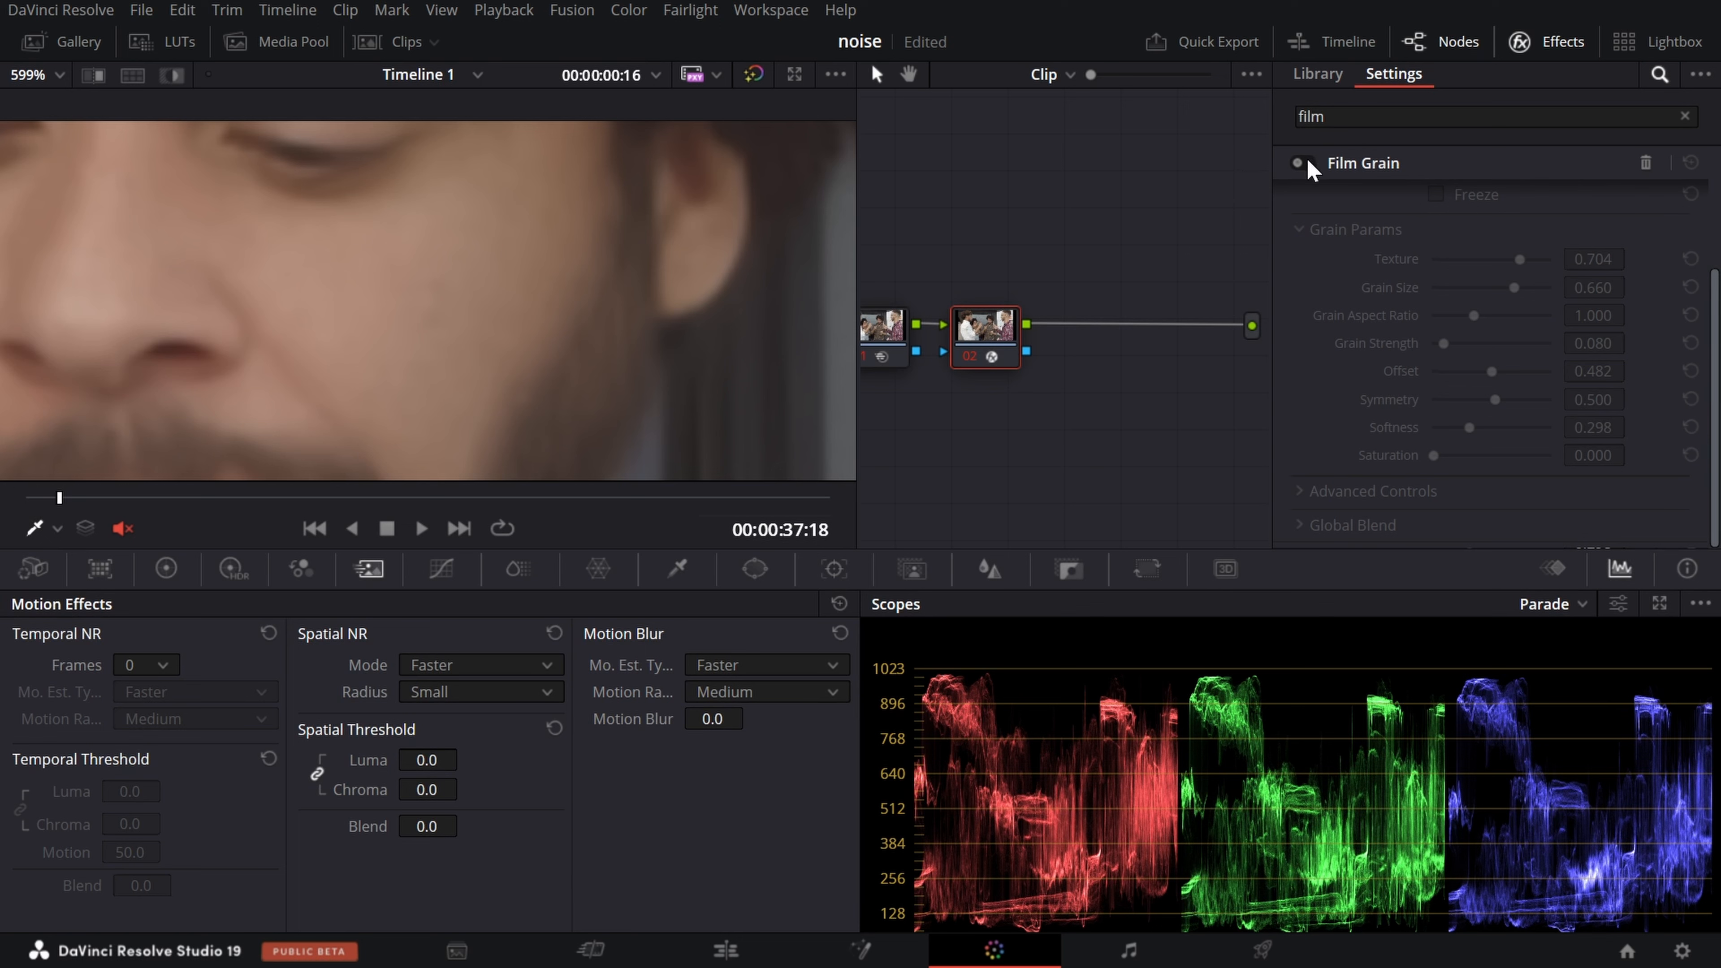
pyautogui.click(1303, 163)
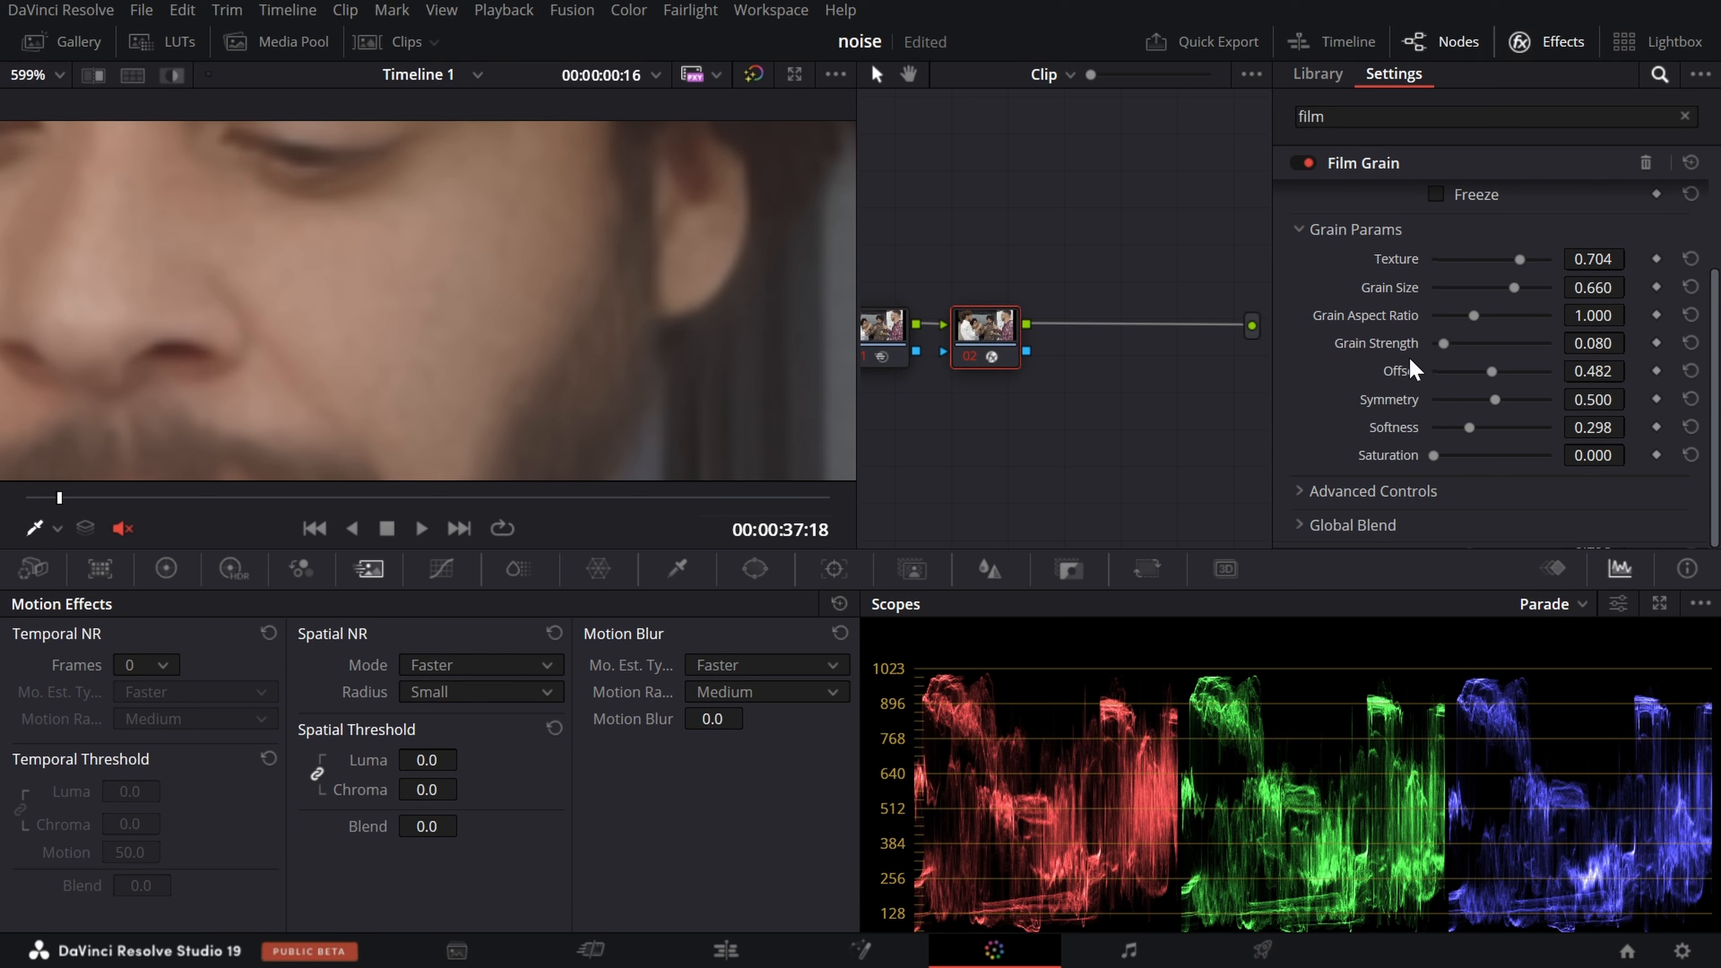
# Save the project and bring both corrector nodes into view.
pyautogui.scroll(3, 1491, 361)
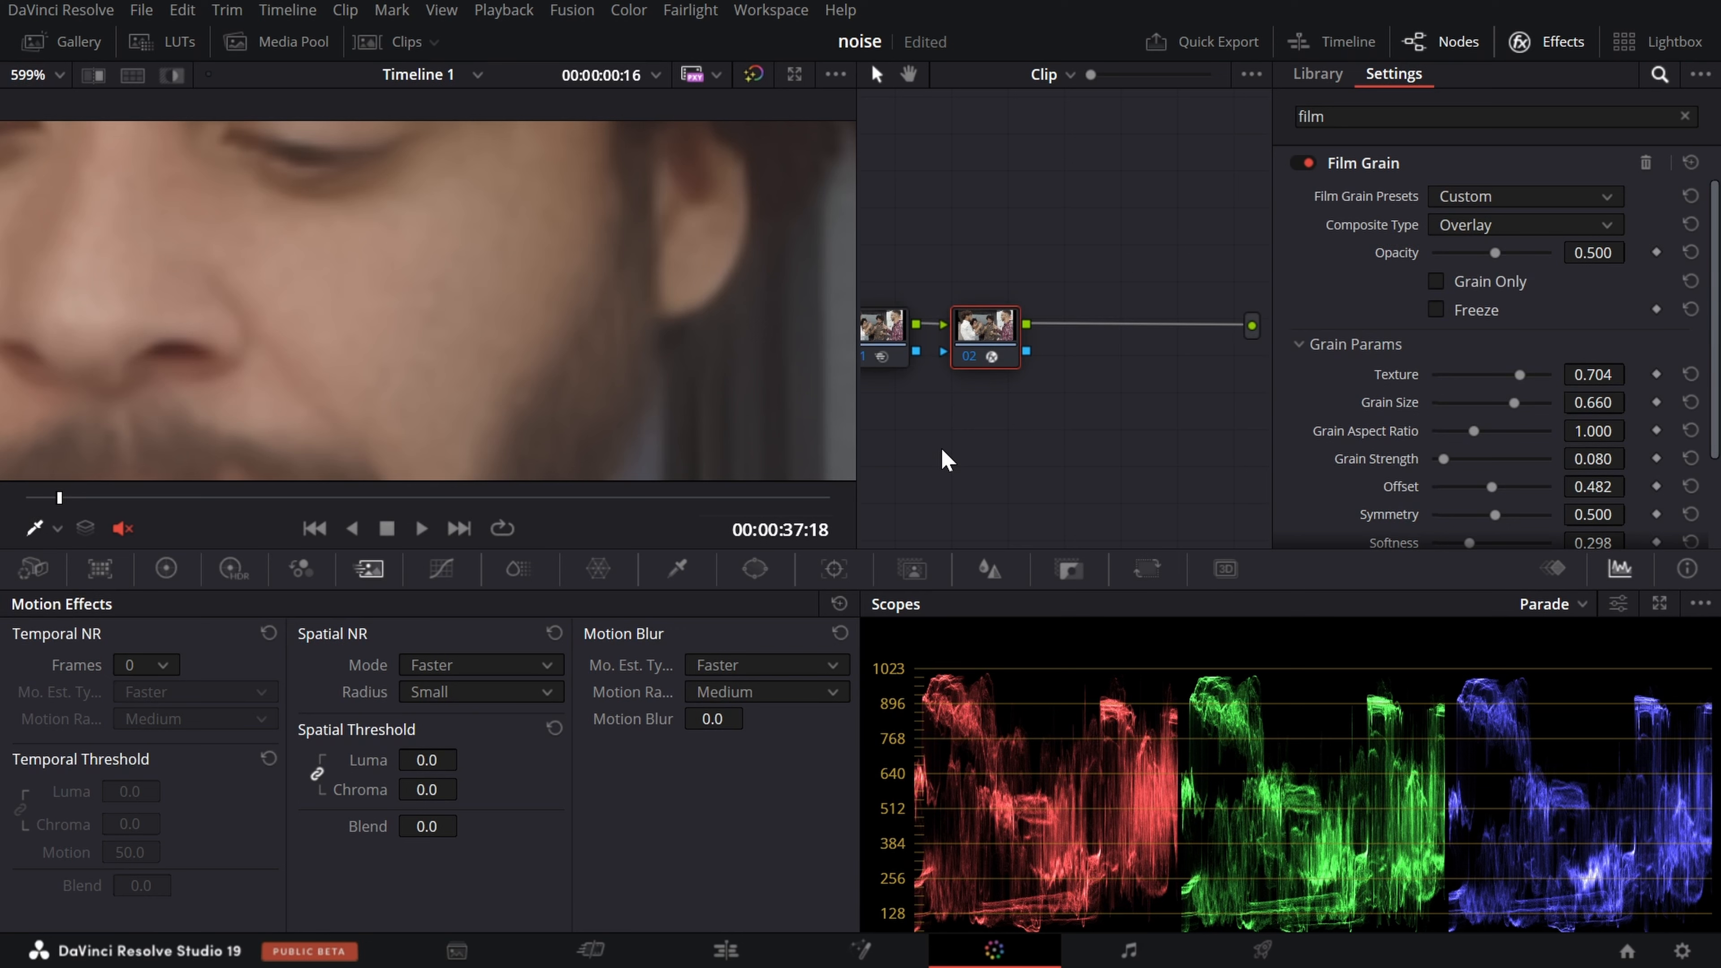
pyautogui.hotkey('ctrl', 's')
pyautogui.moveTo(944, 466); pyautogui.dragTo(993, 484)
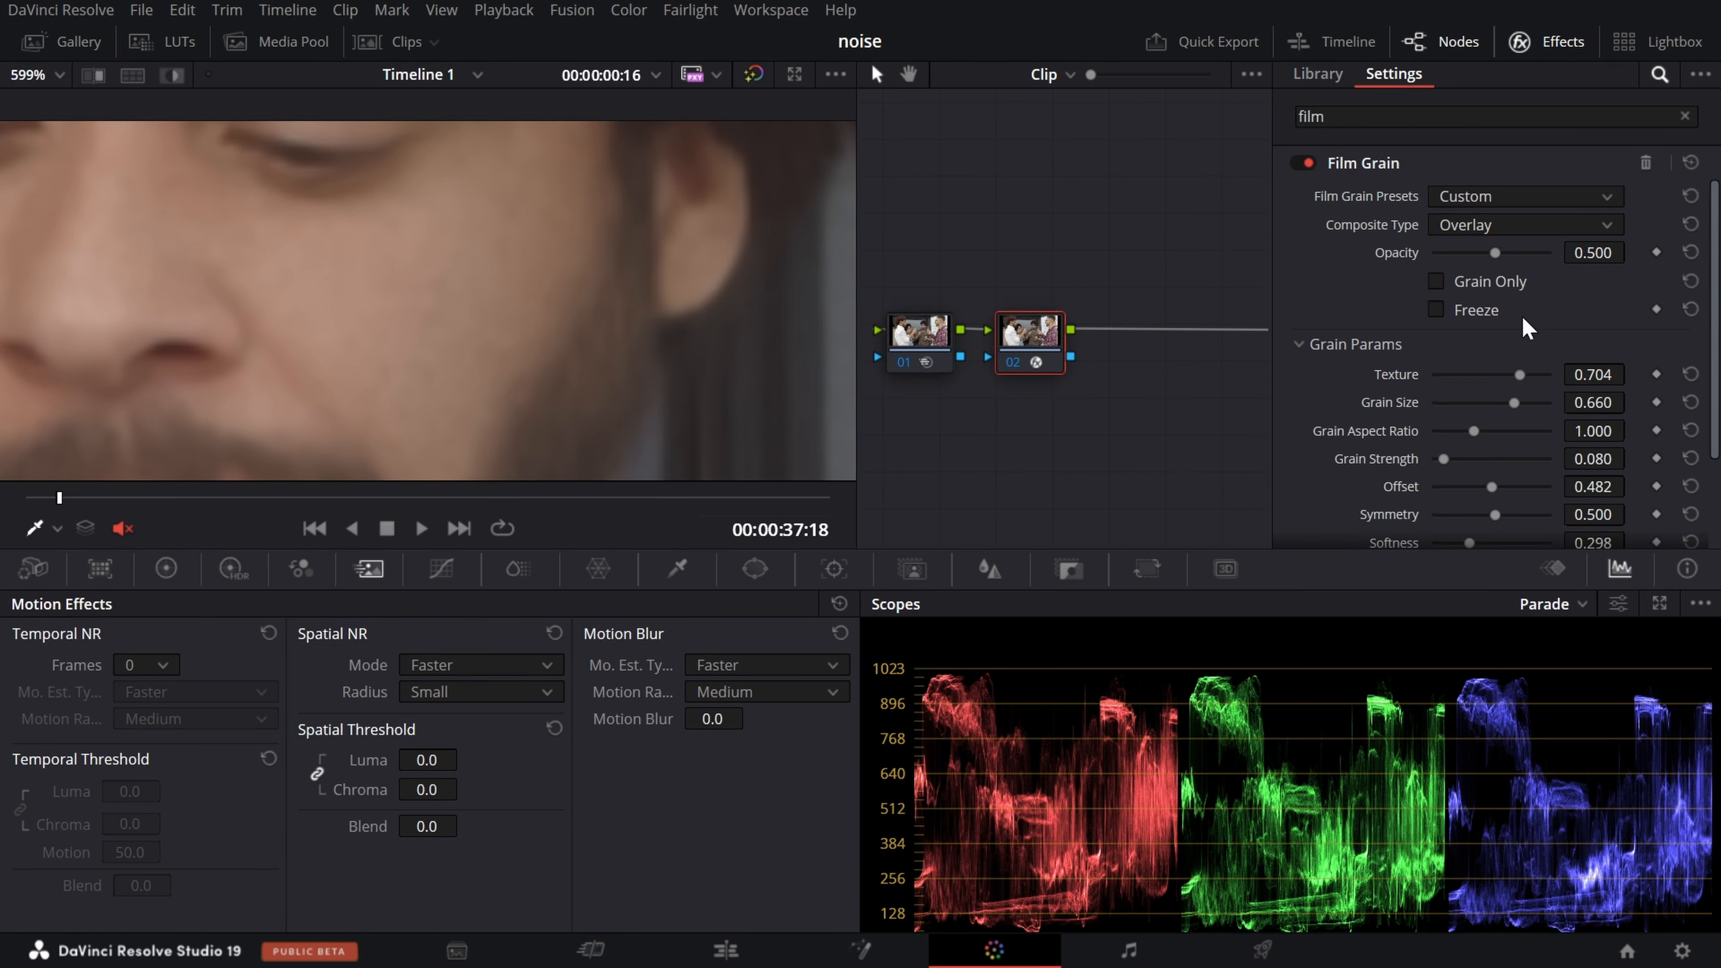
# Review the Film Grain parameters and expand the advanced controls for color channels and tonal ranges.
pyautogui.scroll(-3, 1531, 292)
pyautogui.scroll(3, 1538, 259)
pyautogui.scroll(-2, 1463, 407)
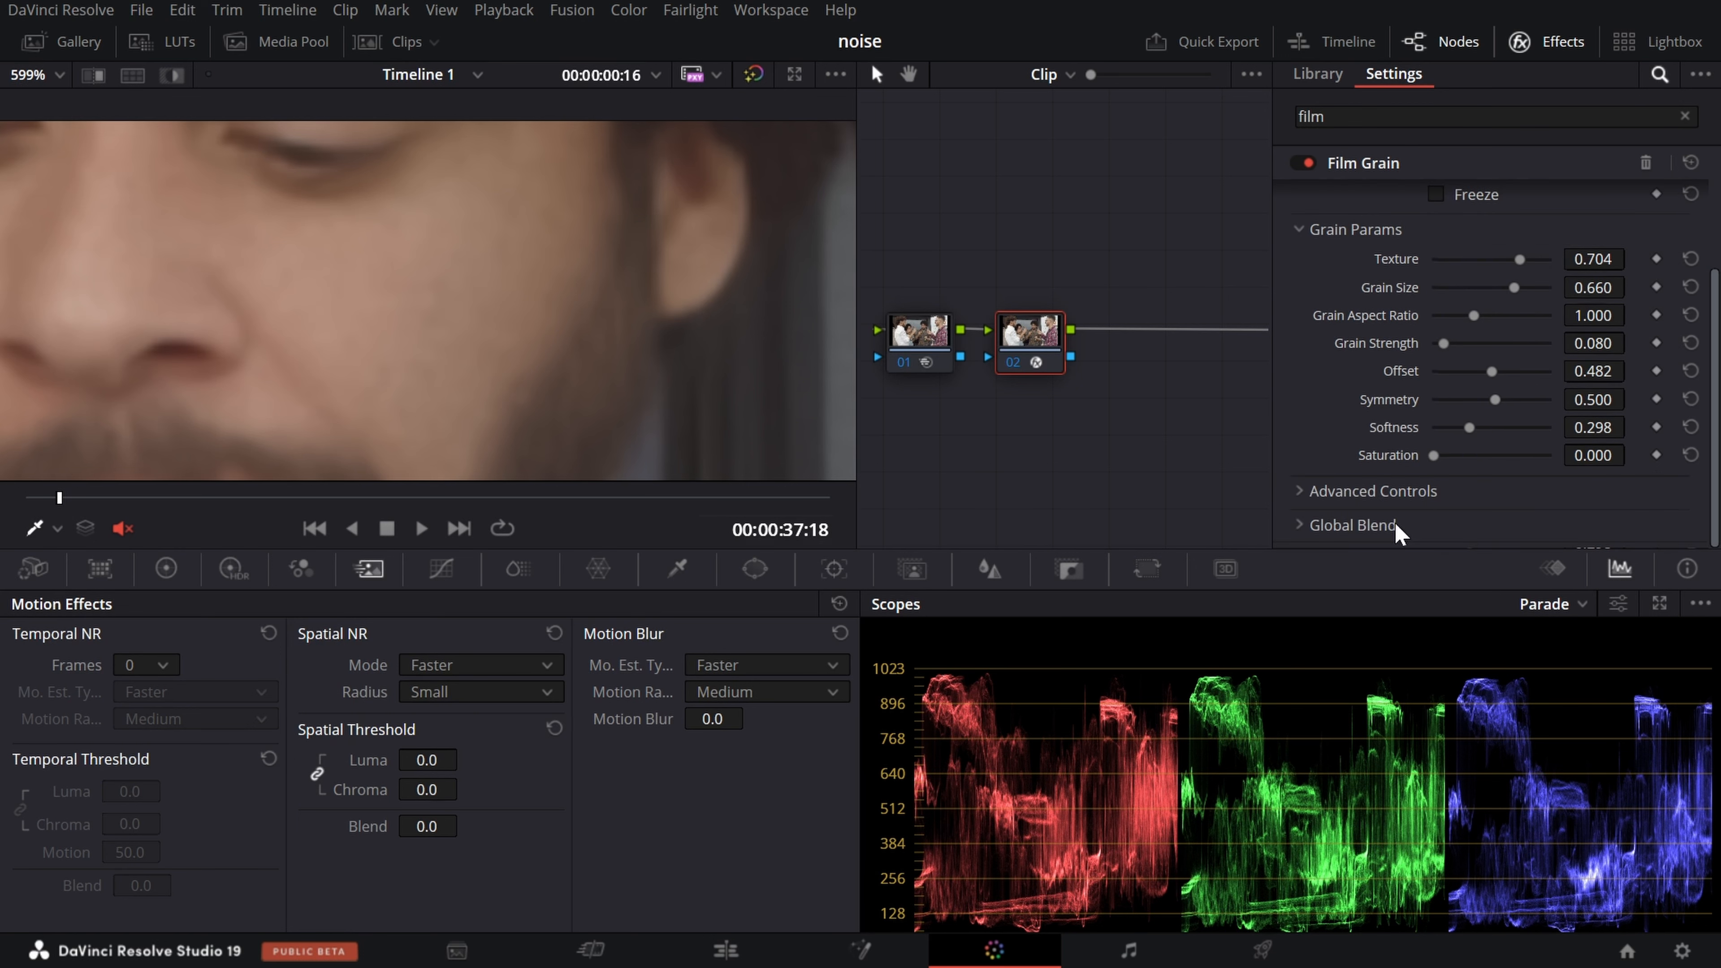
pyautogui.click(1383, 490)
pyautogui.scroll(-4, 1435, 474)
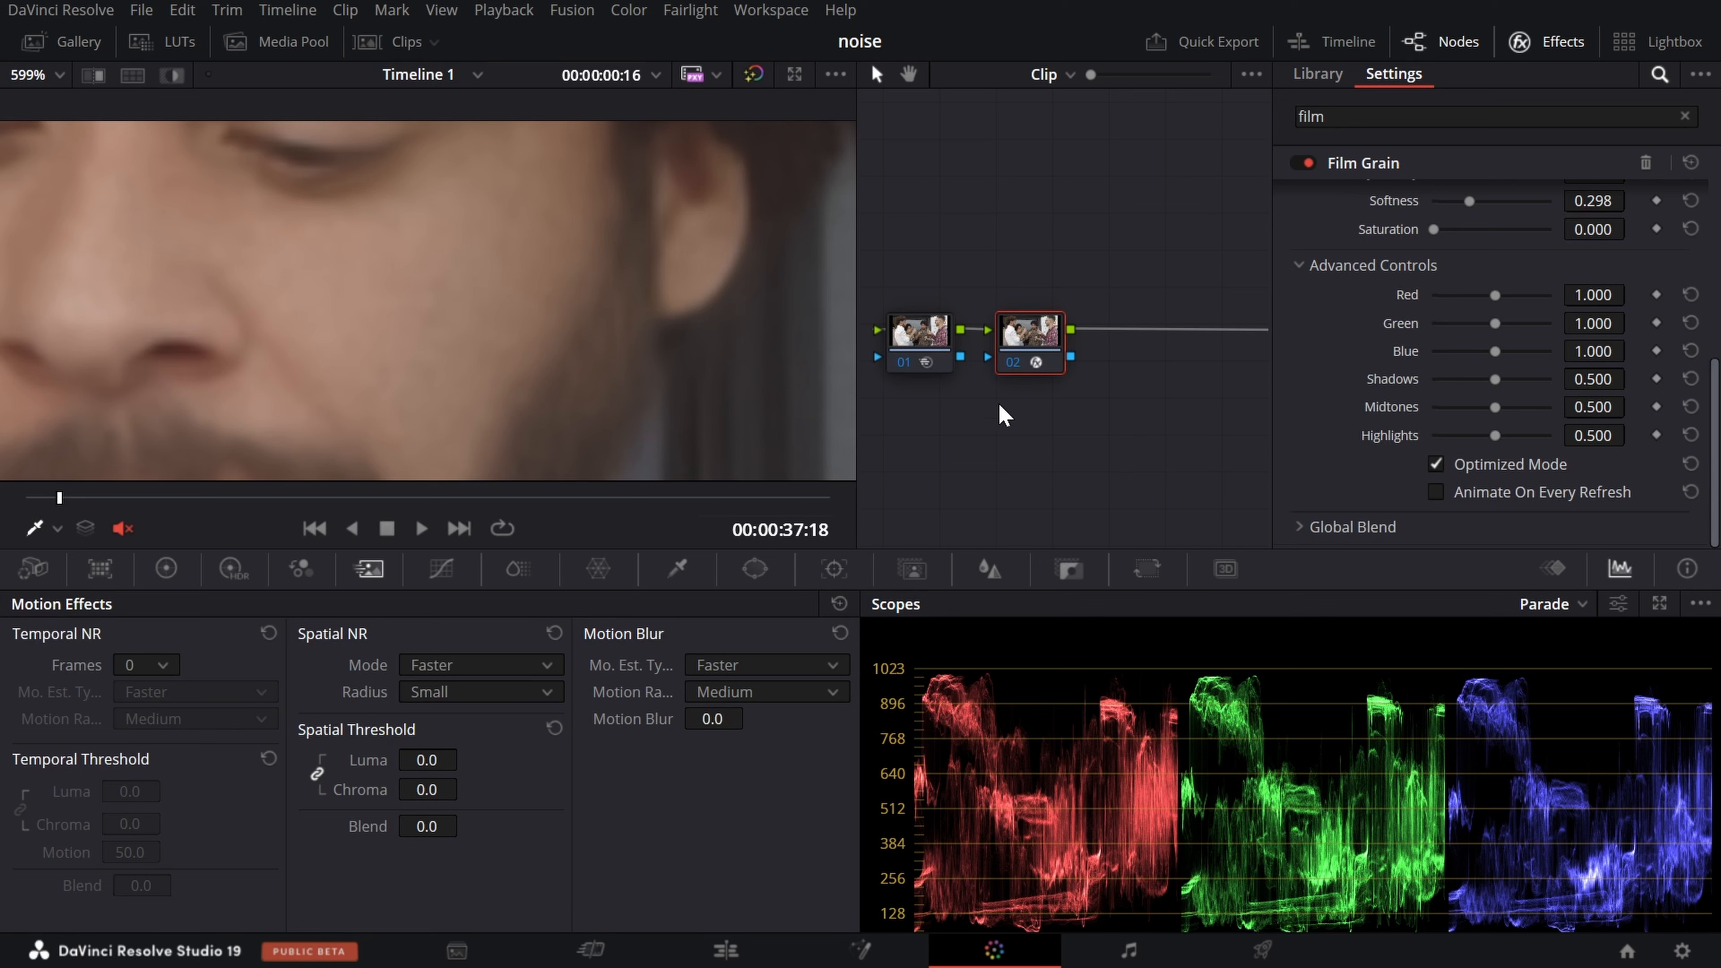
# Add a Splitter node and insert it on the connection after node 02.
pyautogui.rightClick(1111, 215)
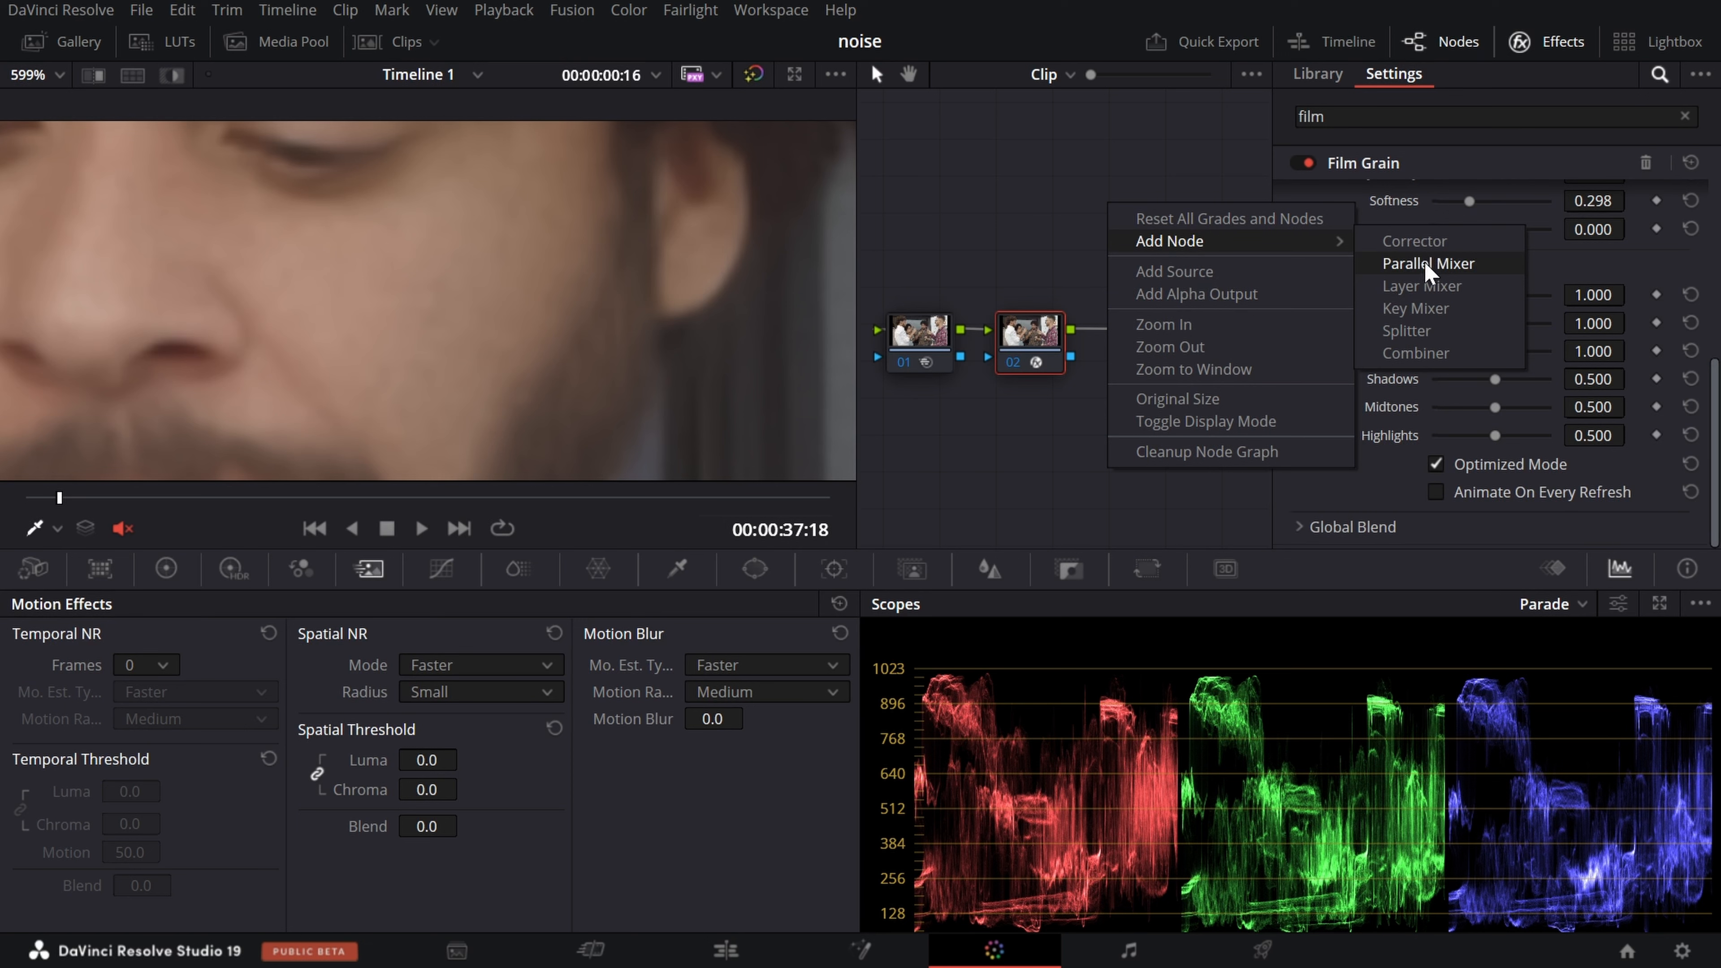
pyautogui.click(1431, 330)
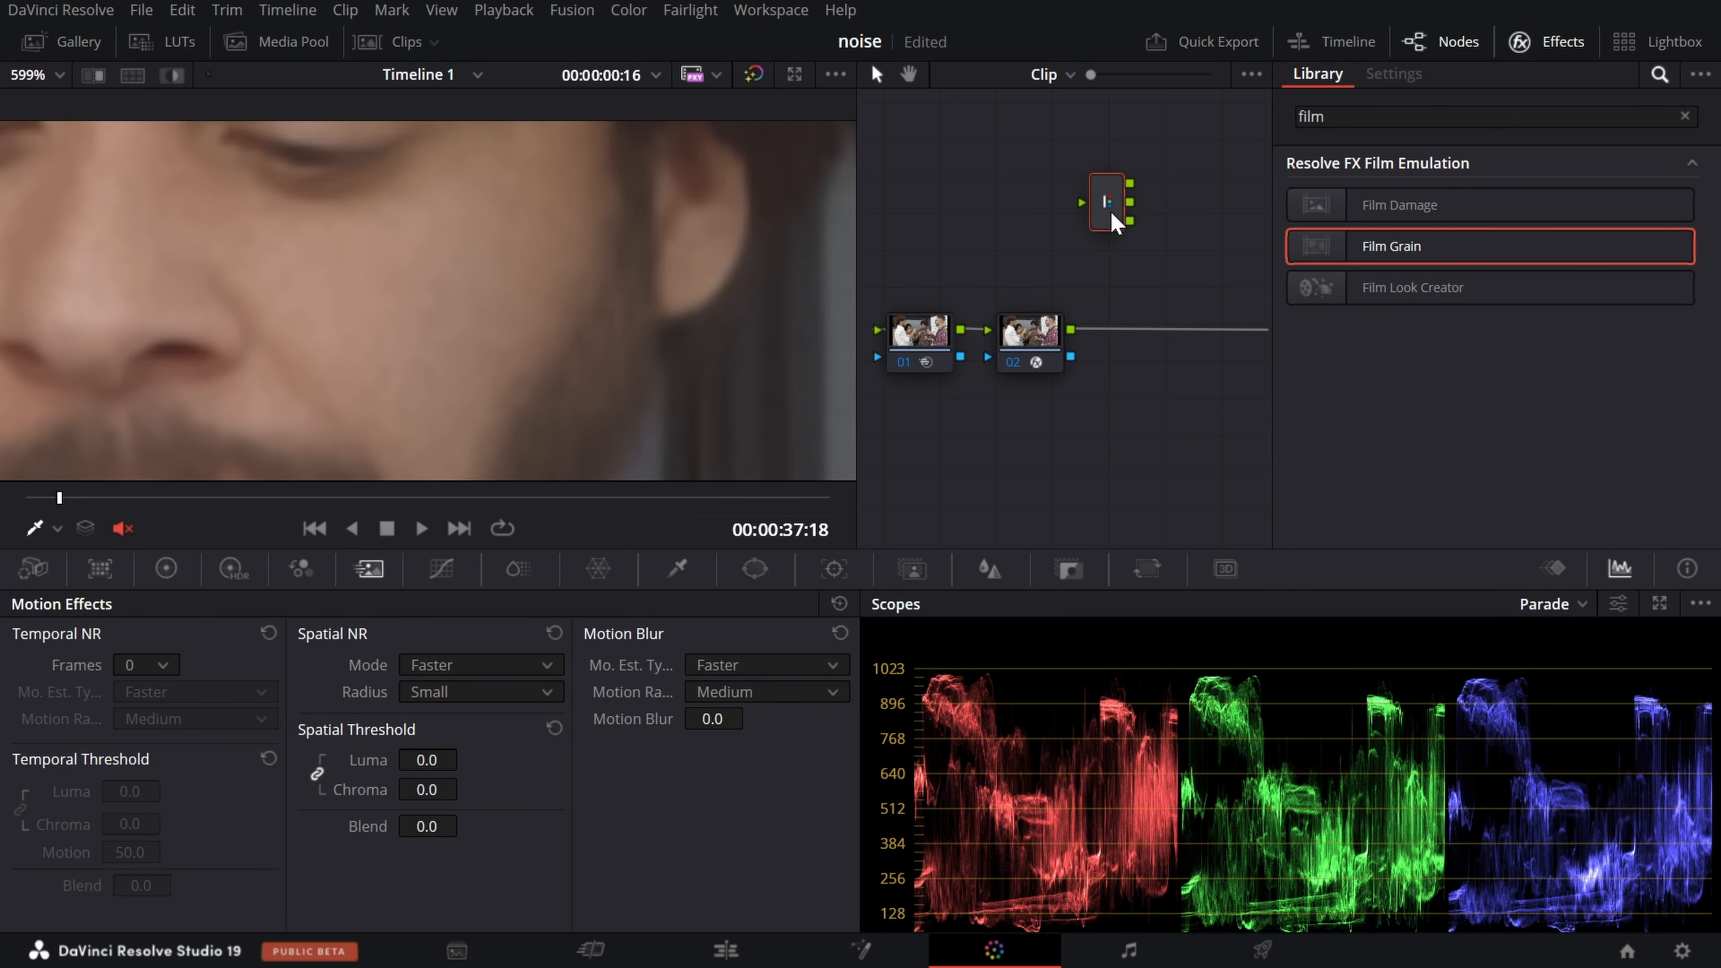
pyautogui.moveTo(1141, 264); pyautogui.dragTo(1139, 325)
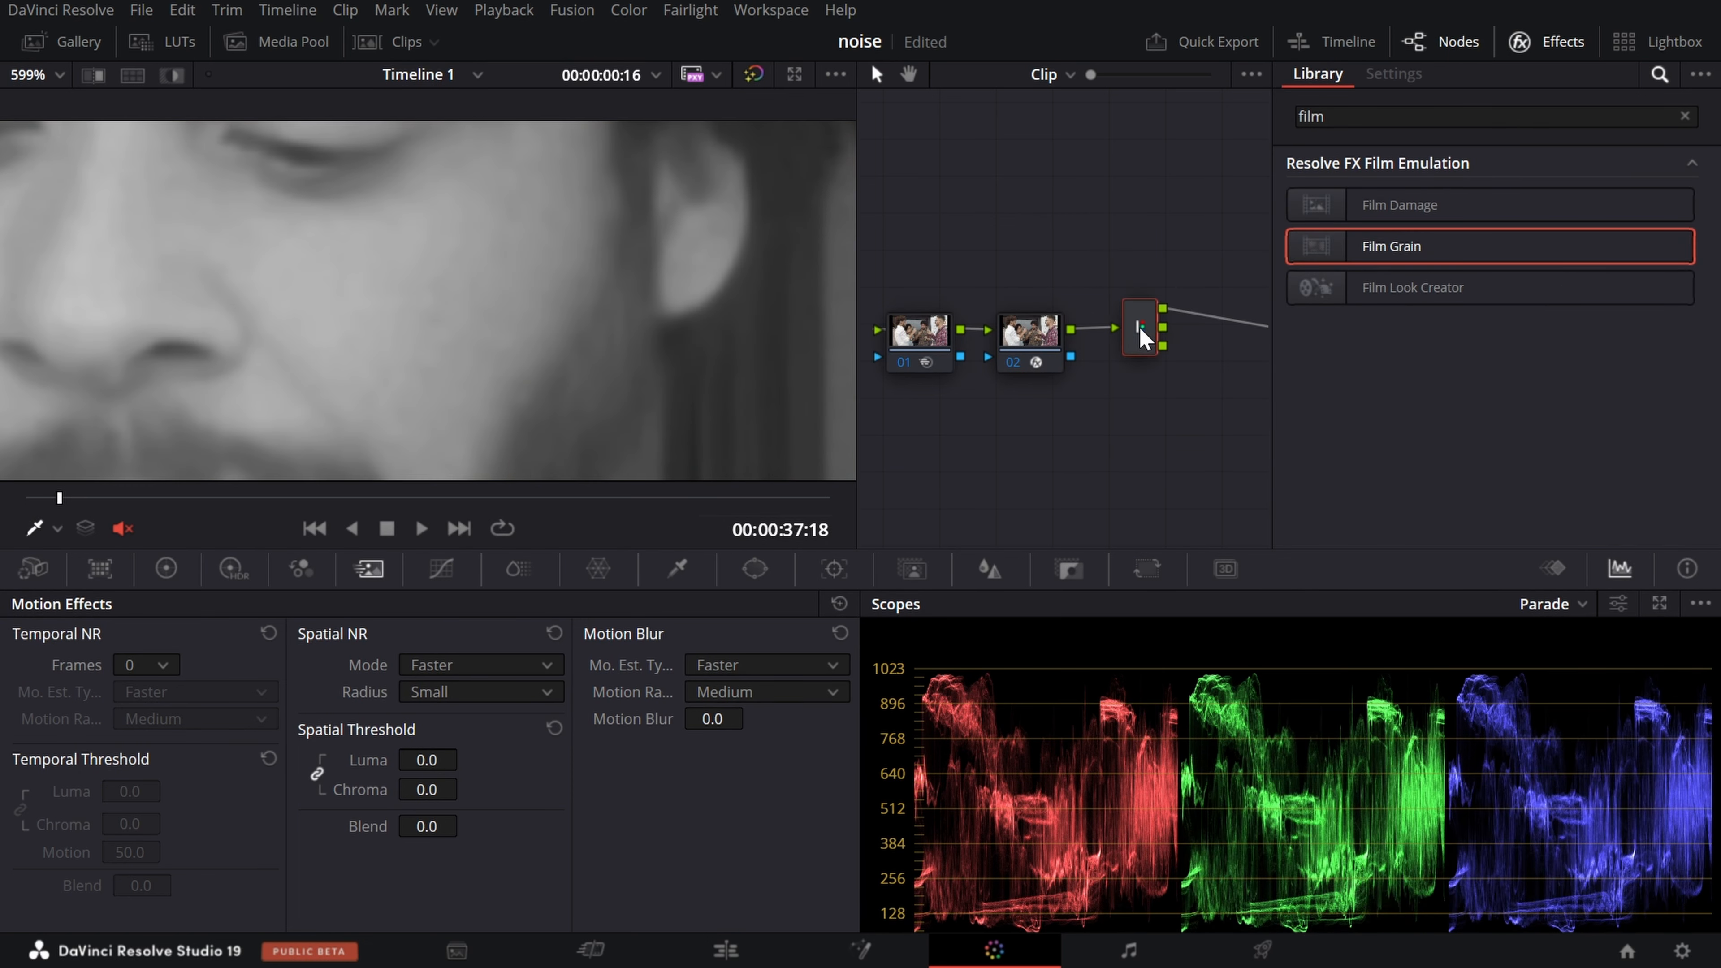
# Close the effects library and append three serial corrector nodes after the Splitter.
pyautogui.click(1561, 46)
pyautogui.hotkey('alt', 's')
pyautogui.hotkey('alt', 's')
pyautogui.hotkey('alt', 's')
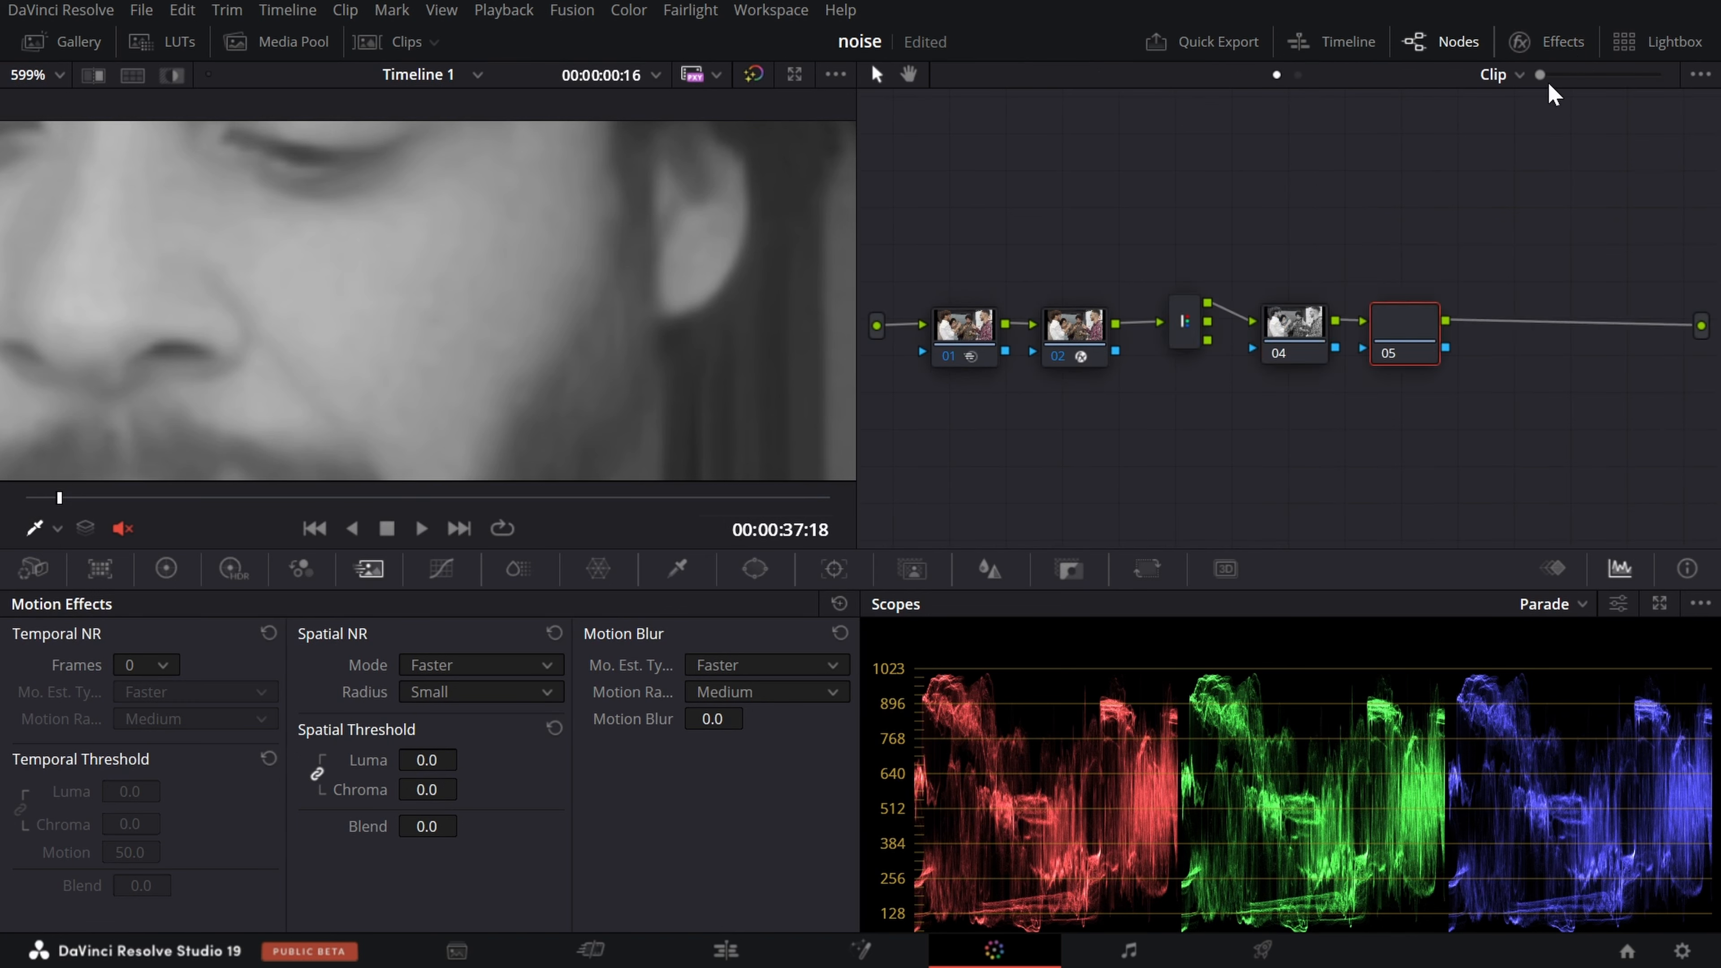
# Stack corrector nodes 04, 05 and 06 vertically and feed each from its own Splitter output.
pyautogui.moveTo(1277, 343); pyautogui.dragTo(1274, 218)
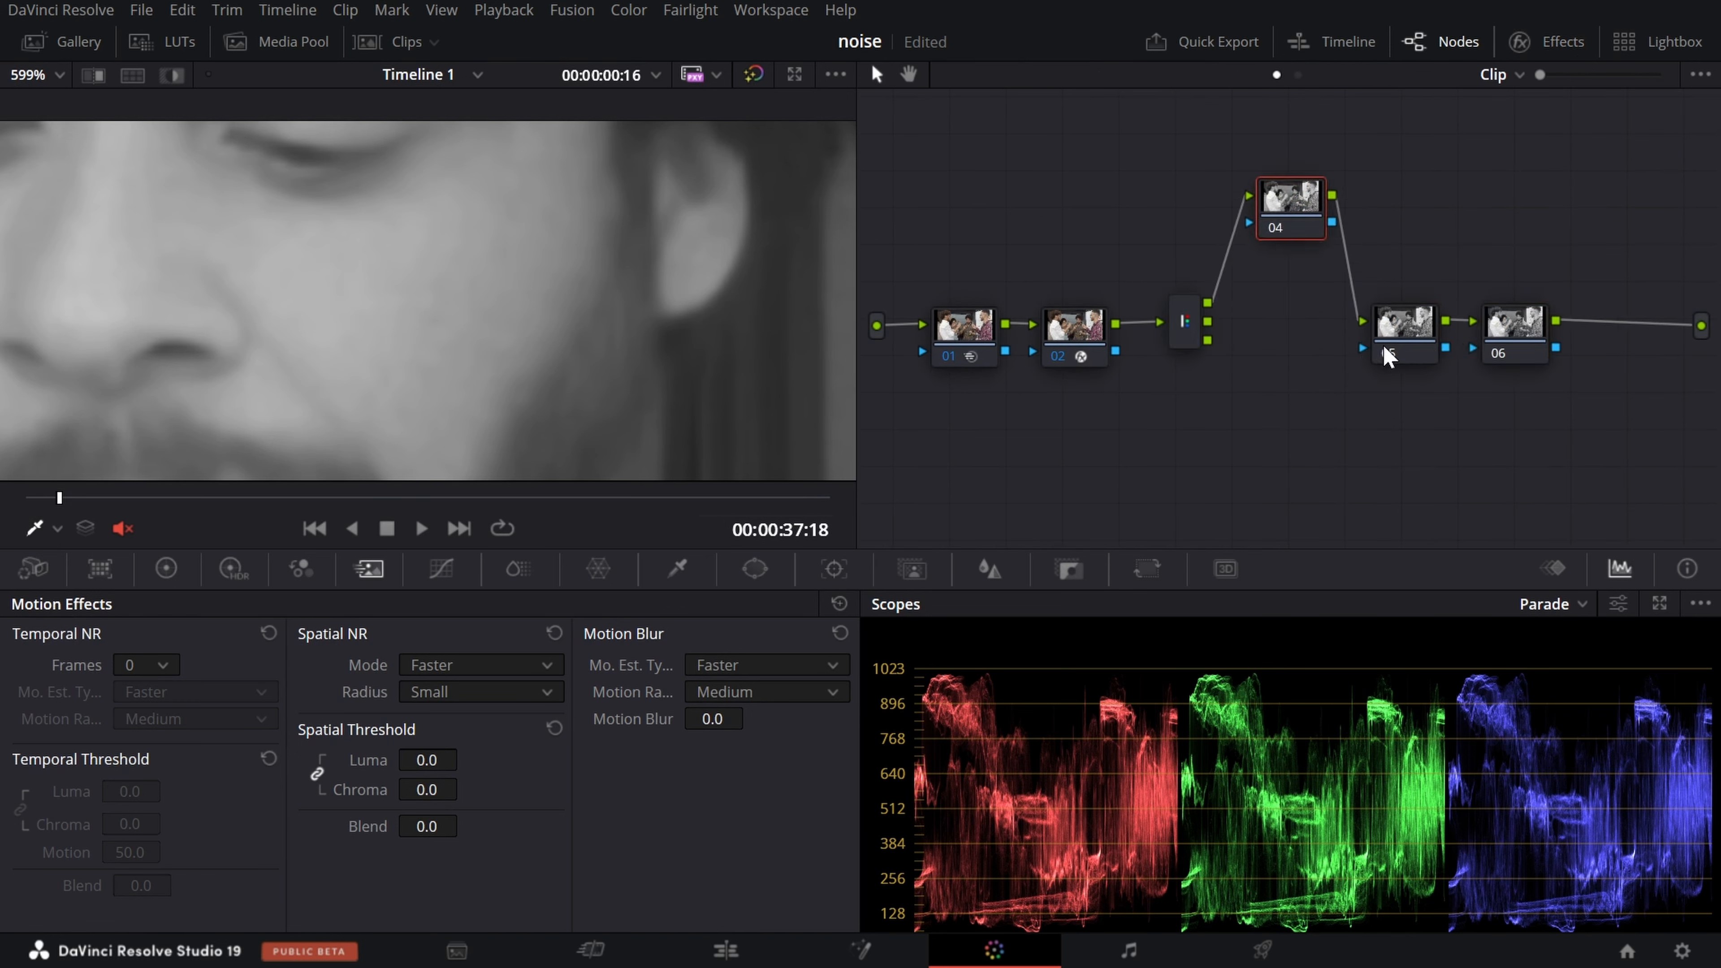
pyautogui.moveTo(1387, 356); pyautogui.dragTo(1212, 323)
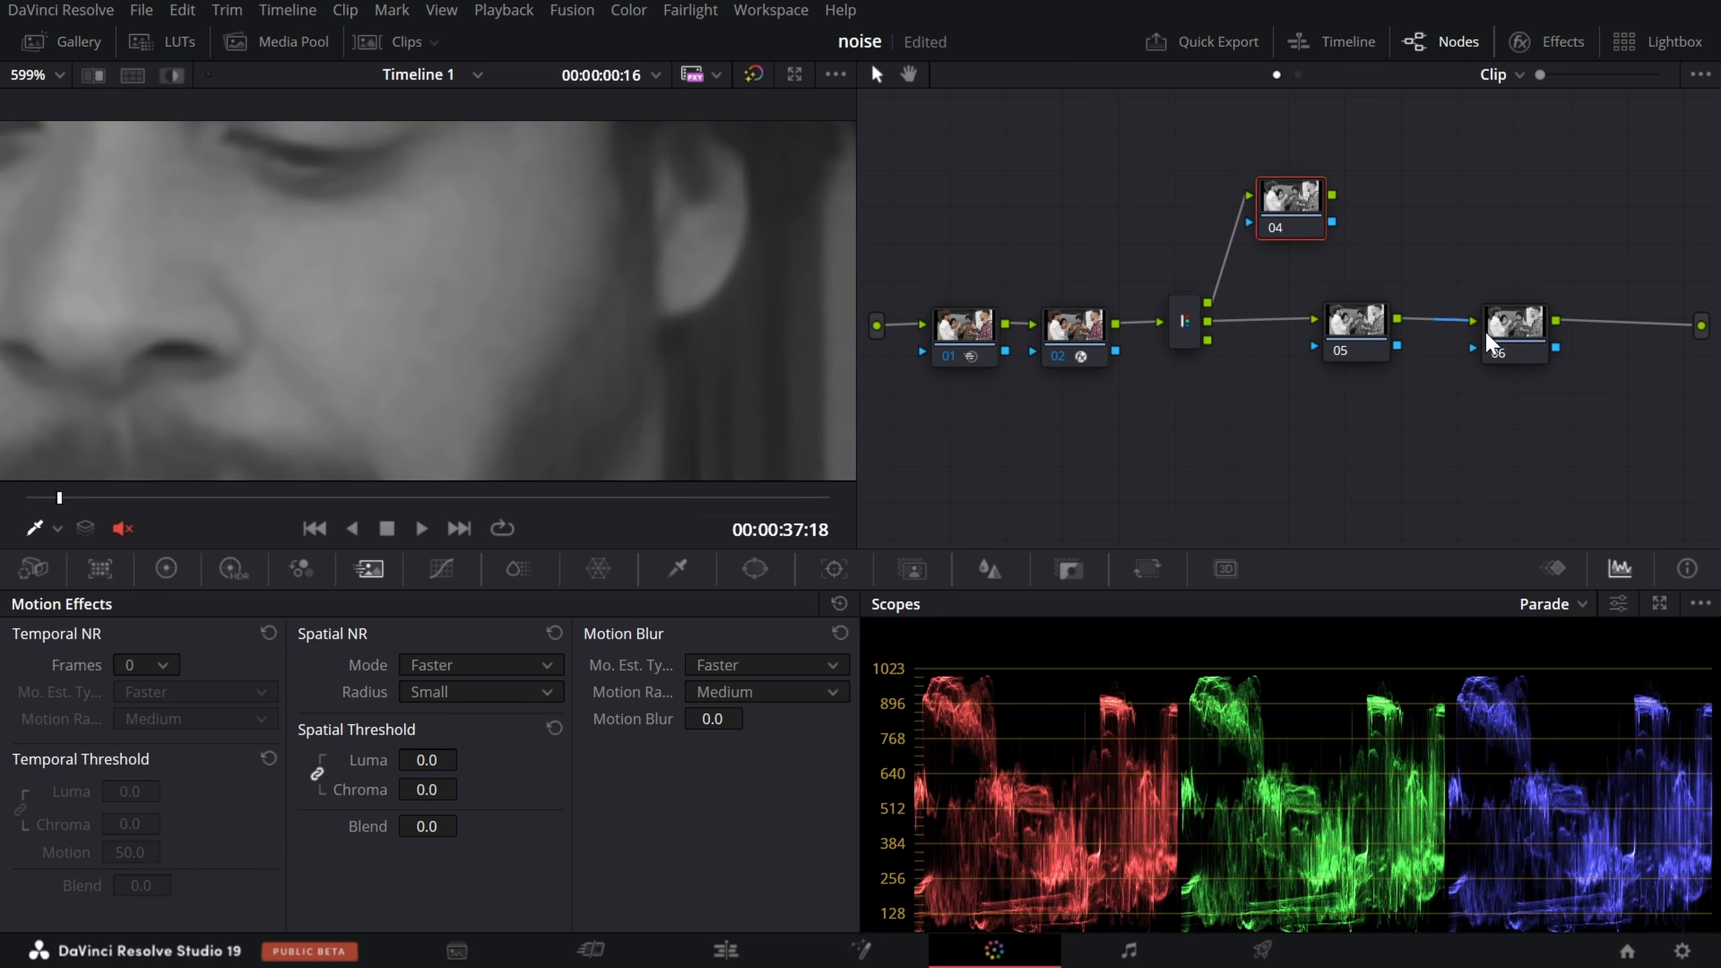
pyautogui.moveTo(1511, 324); pyautogui.dragTo(1259, 415)
pyautogui.moveTo(1355, 337); pyautogui.dragTo(1290, 333)
# Add a Combiner node and route the outputs of nodes 04, 05 and 06 through it to the final output.
pyautogui.rightClick(1420, 131)
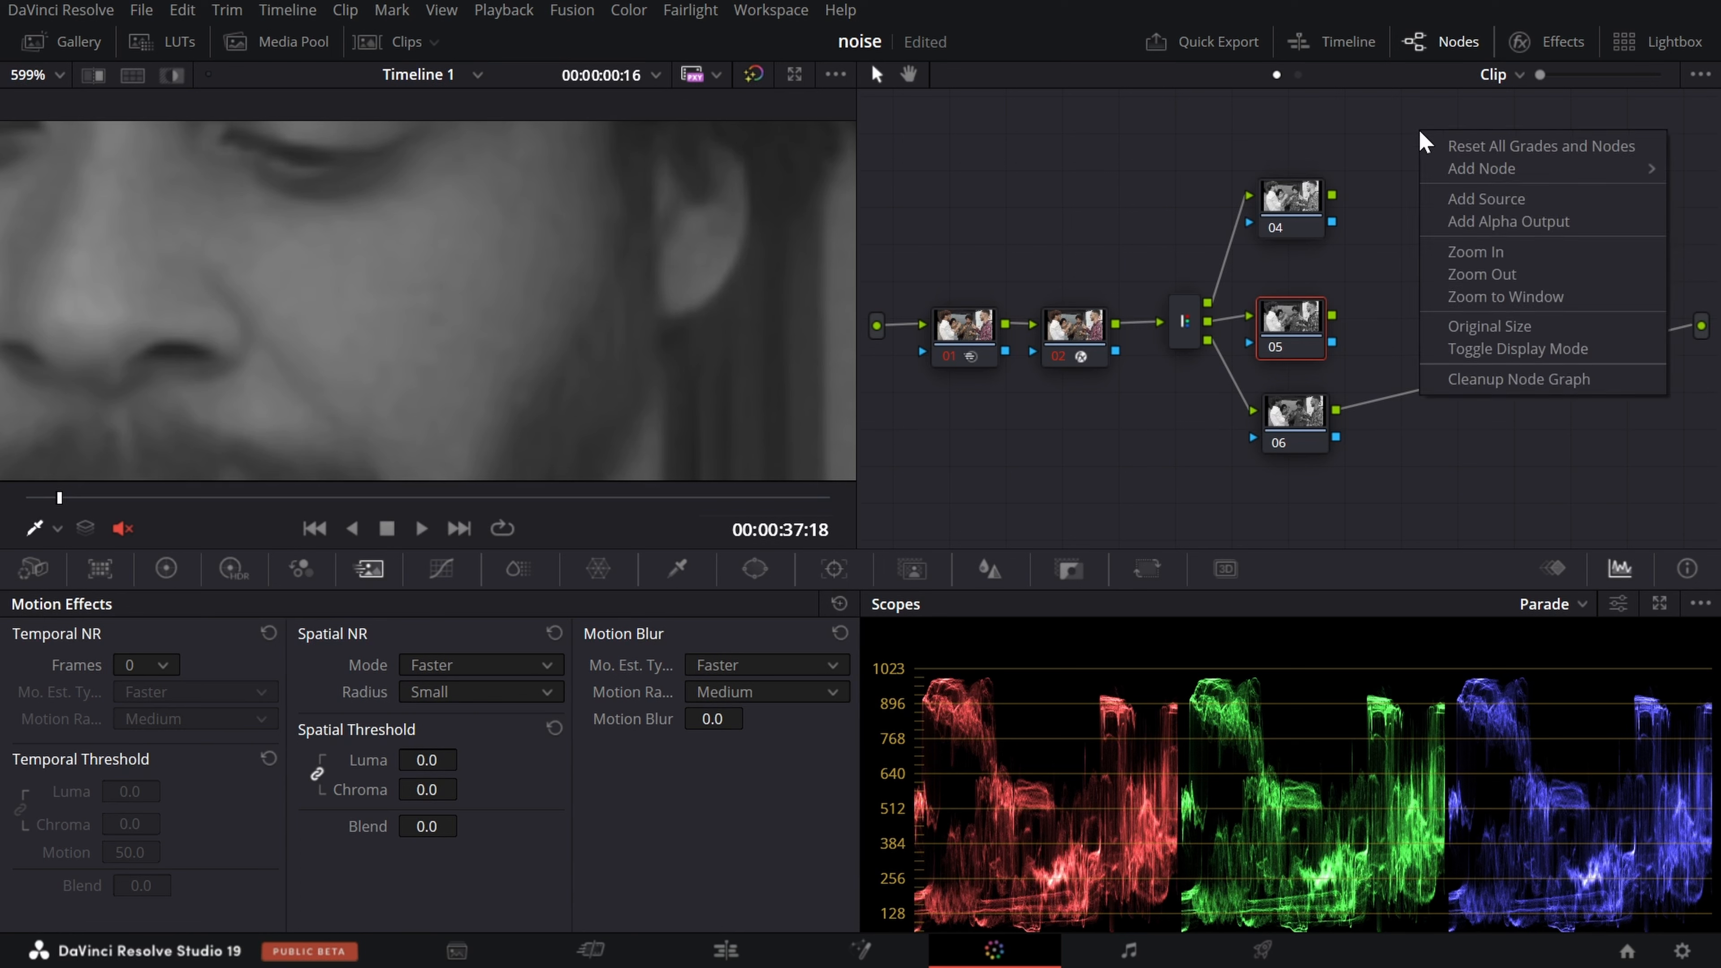
pyautogui.moveTo(1484, 169)
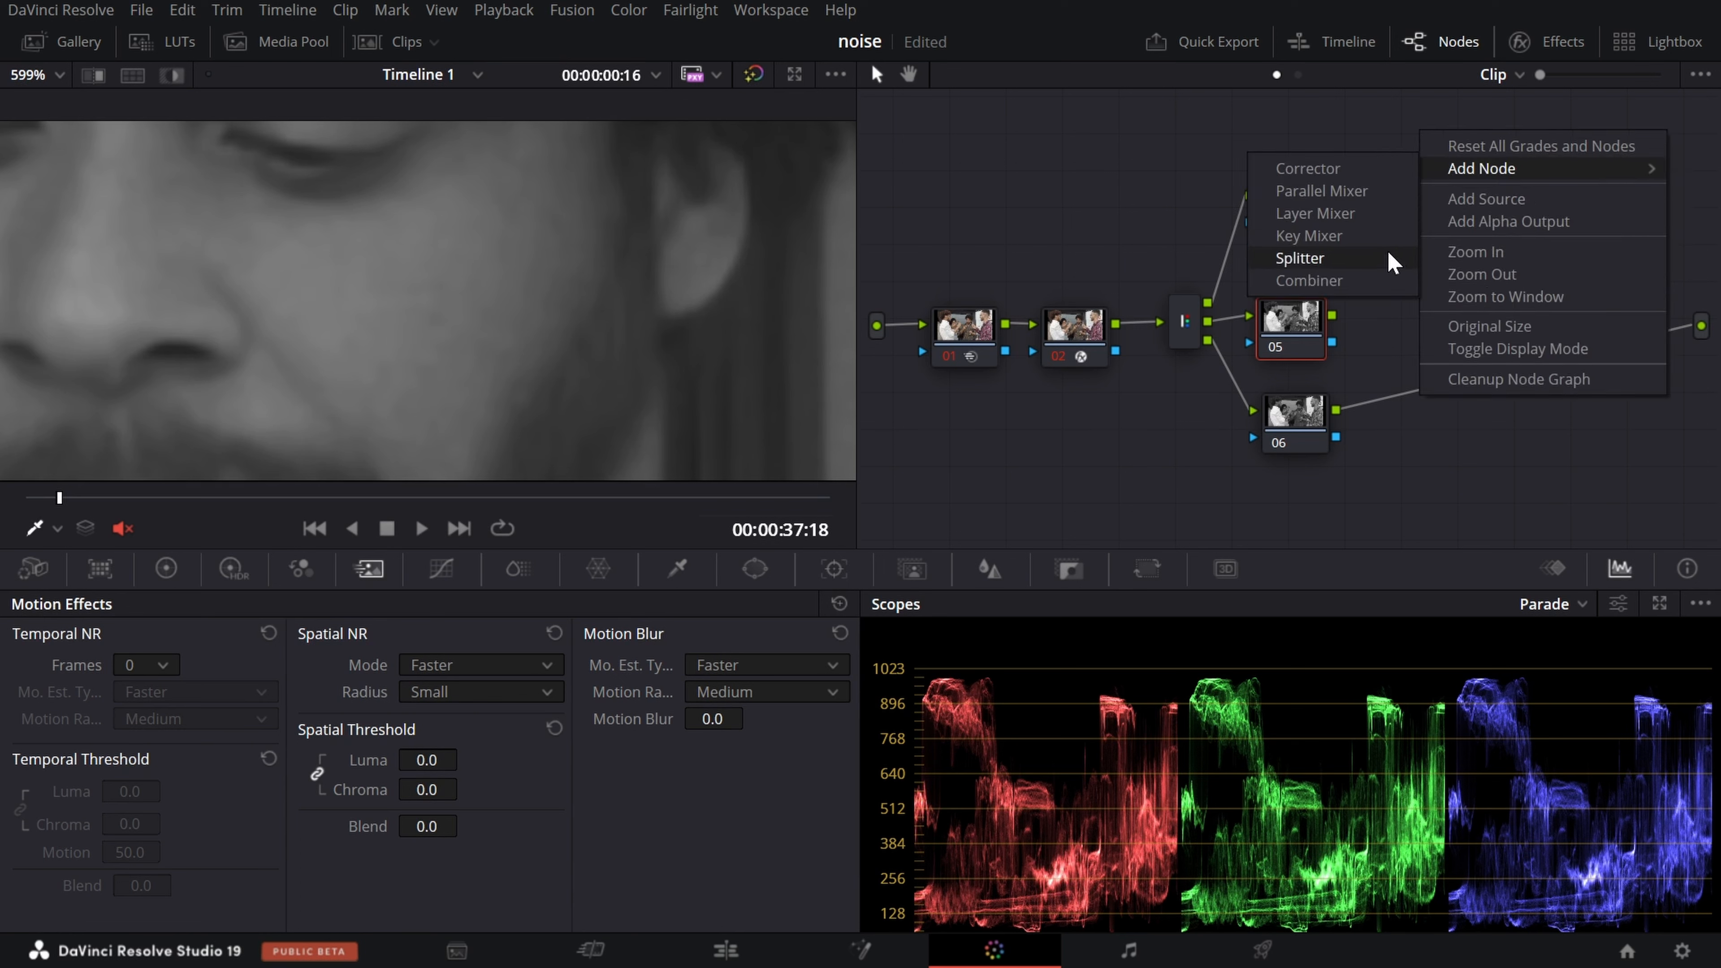
pyautogui.click(1379, 281)
pyautogui.moveTo(1422, 136); pyautogui.dragTo(1333, 317)
pyautogui.moveTo(1331, 195); pyautogui.dragTo(1461, 261)
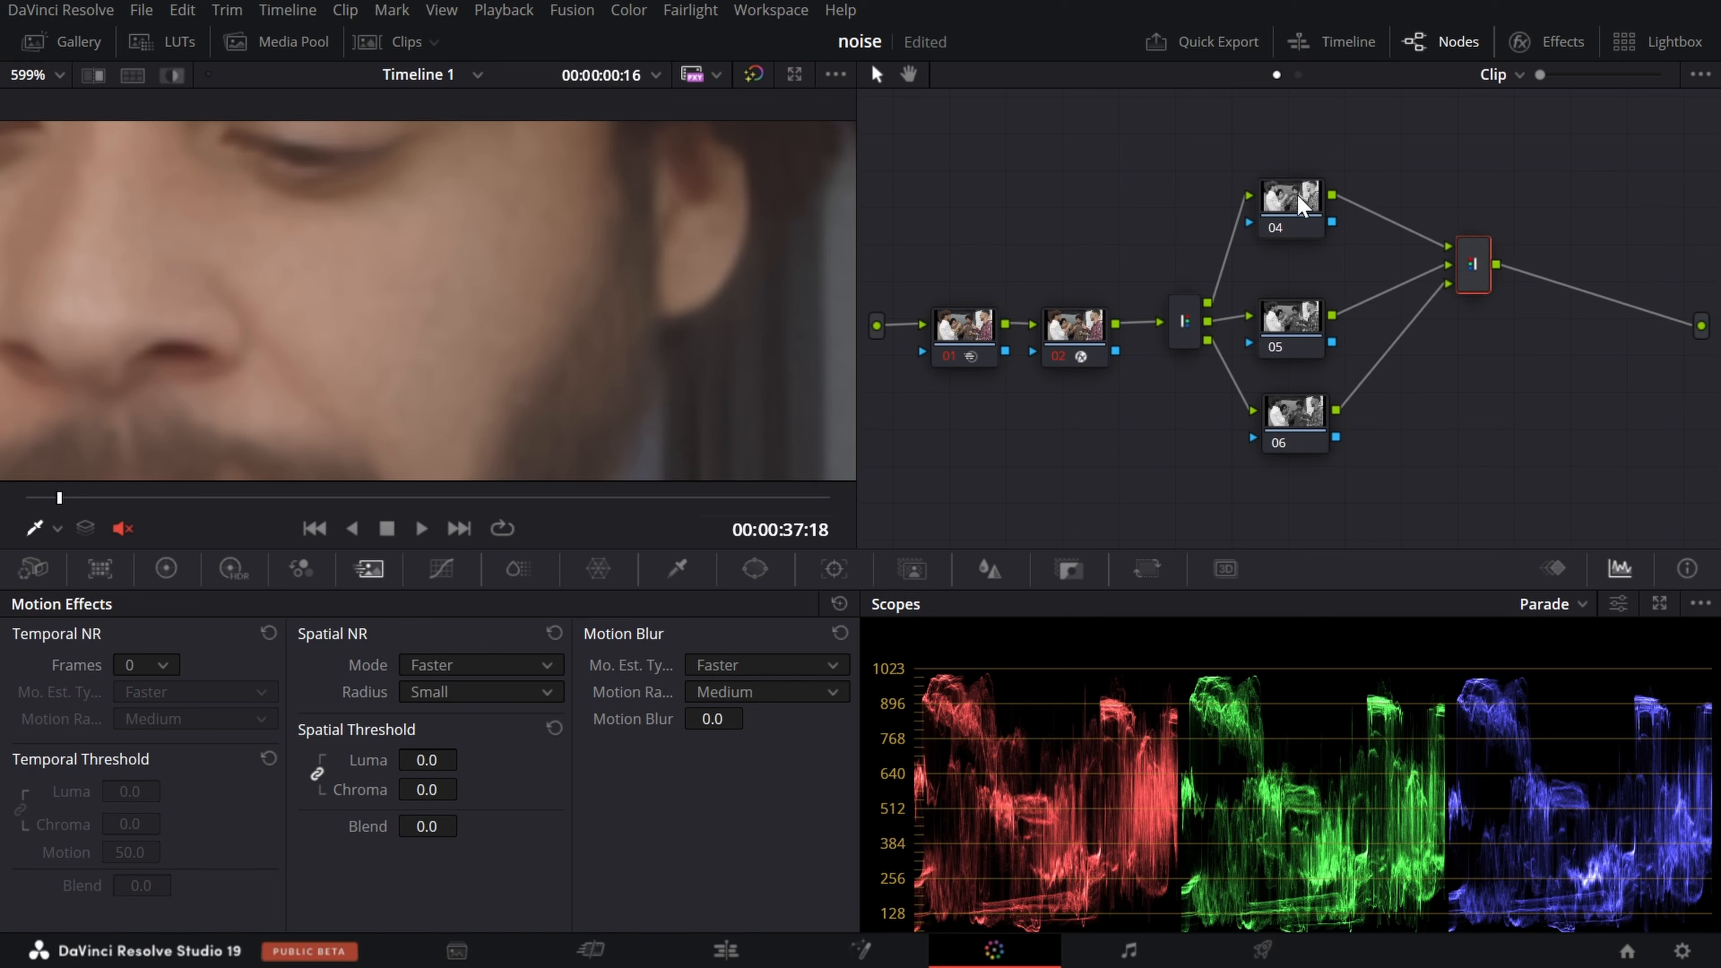
# Highlight the three channel nodes in turn and compare their noise on the magnified cheek with the full-color image of node 02.
pyautogui.click(1297, 329)
pyautogui.click(1303, 437)
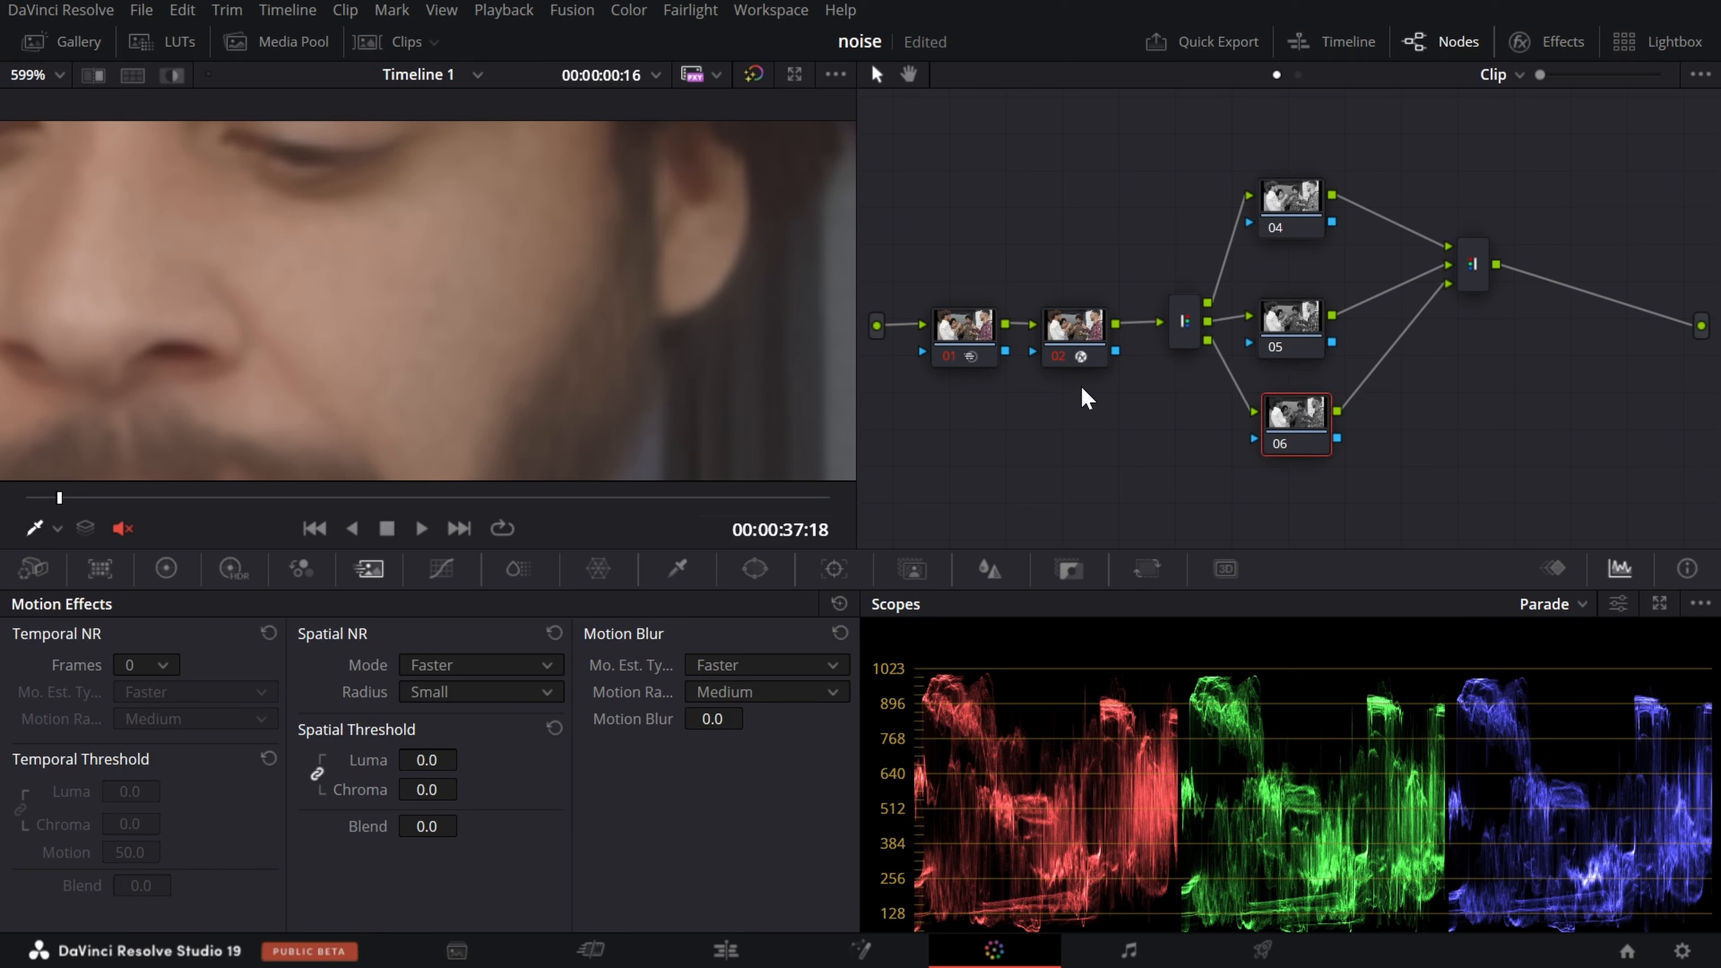
pyautogui.click(1076, 335)
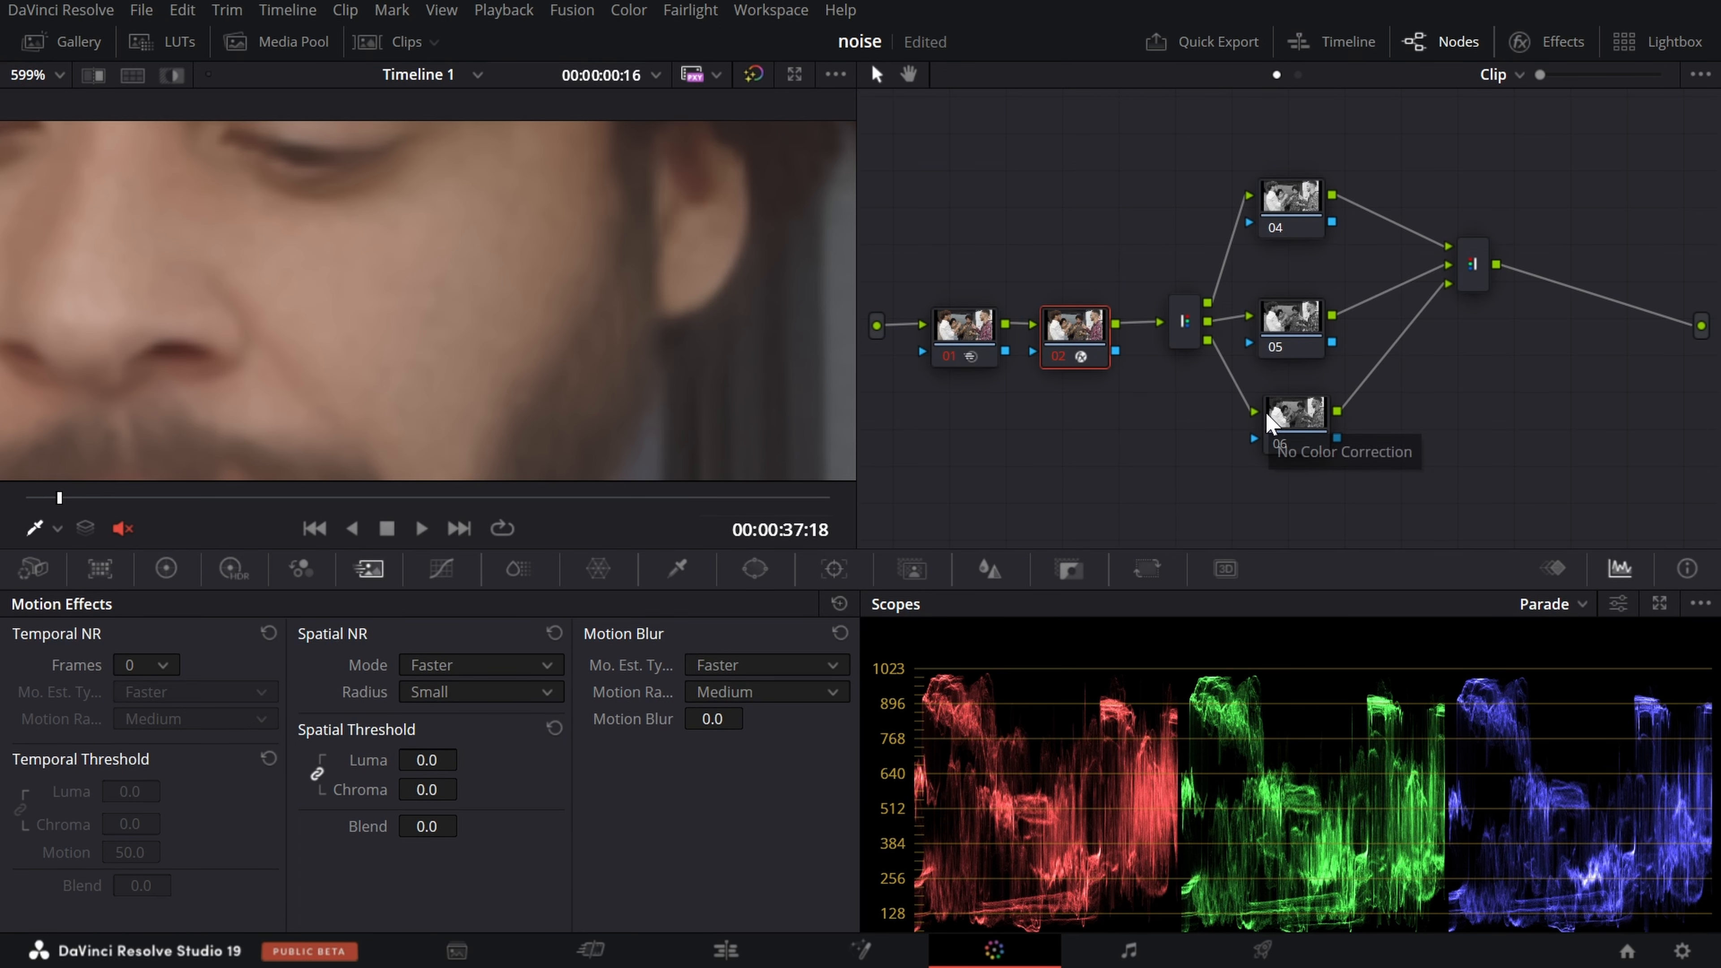
pyautogui.click(1304, 325)
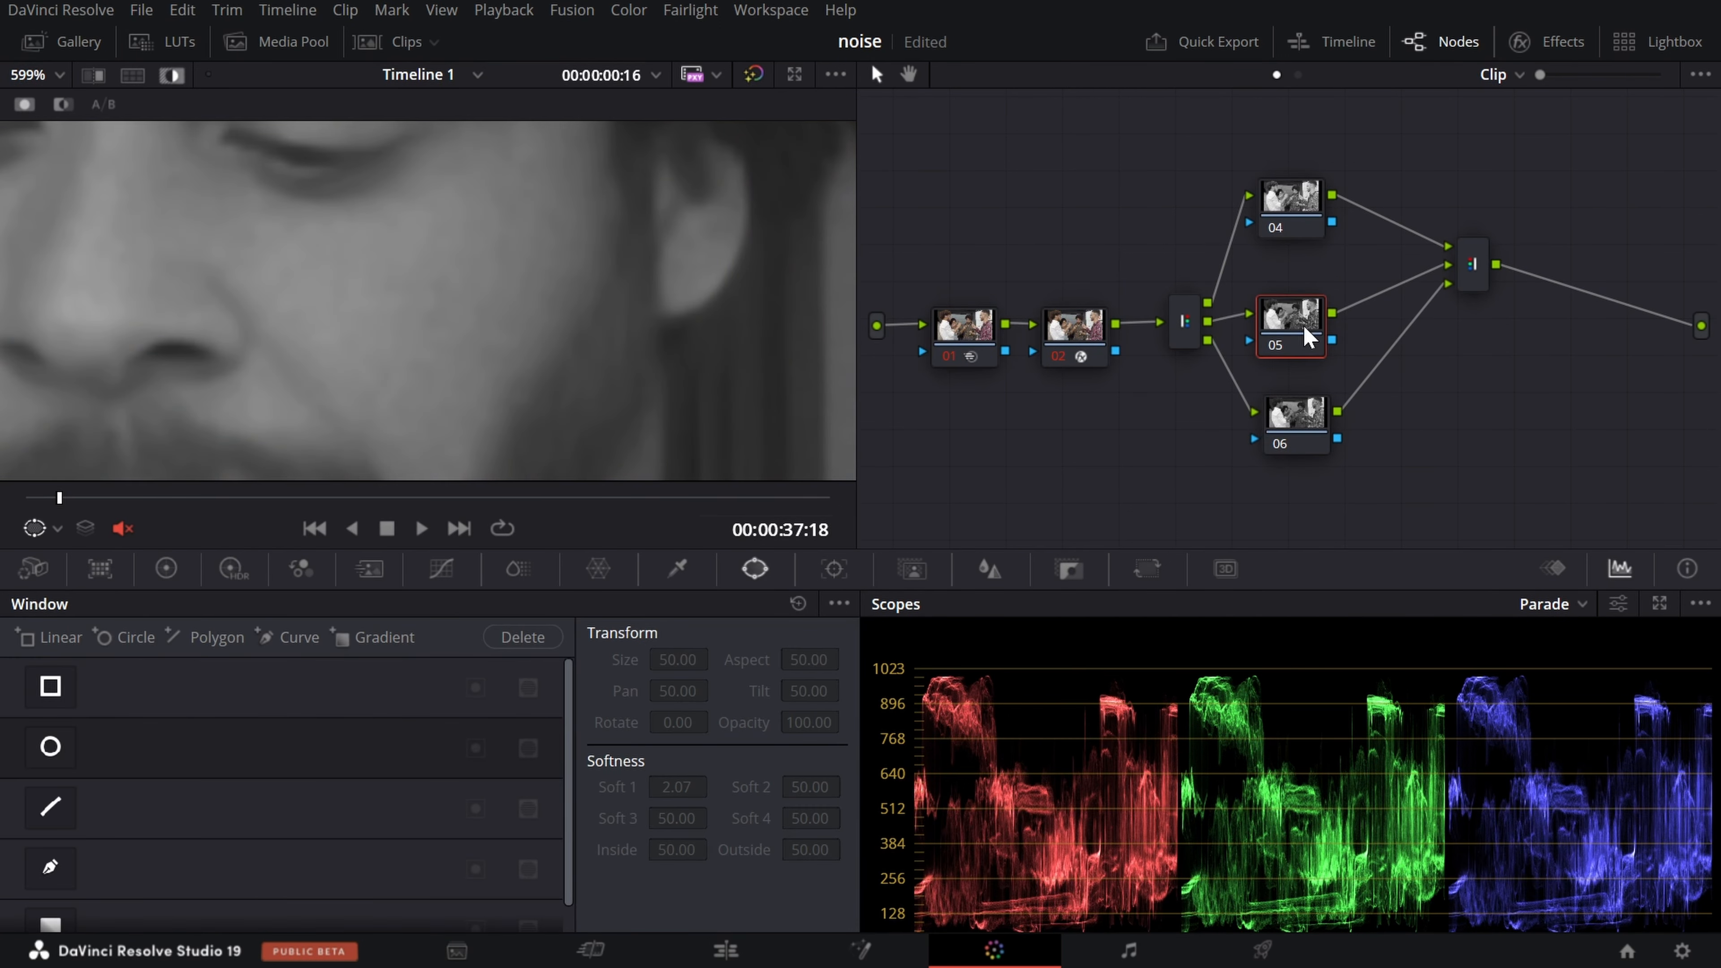
pyautogui.click(1089, 334)
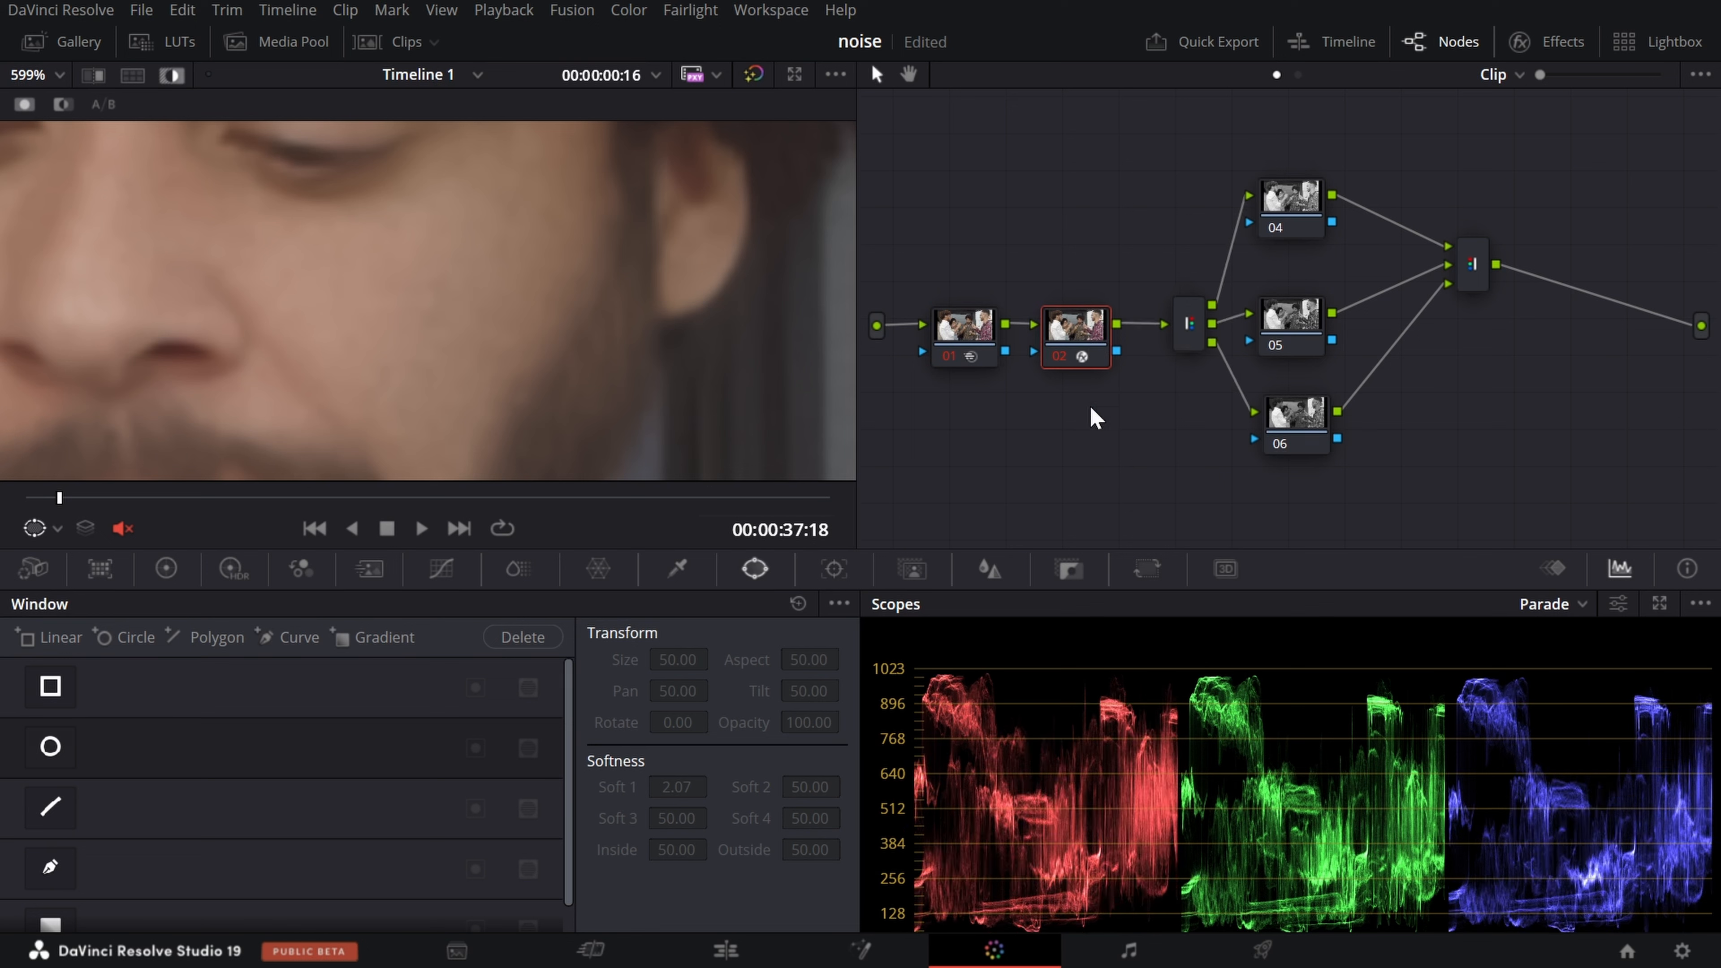
pyautogui.click(1197, 335)
pyautogui.click(1288, 210)
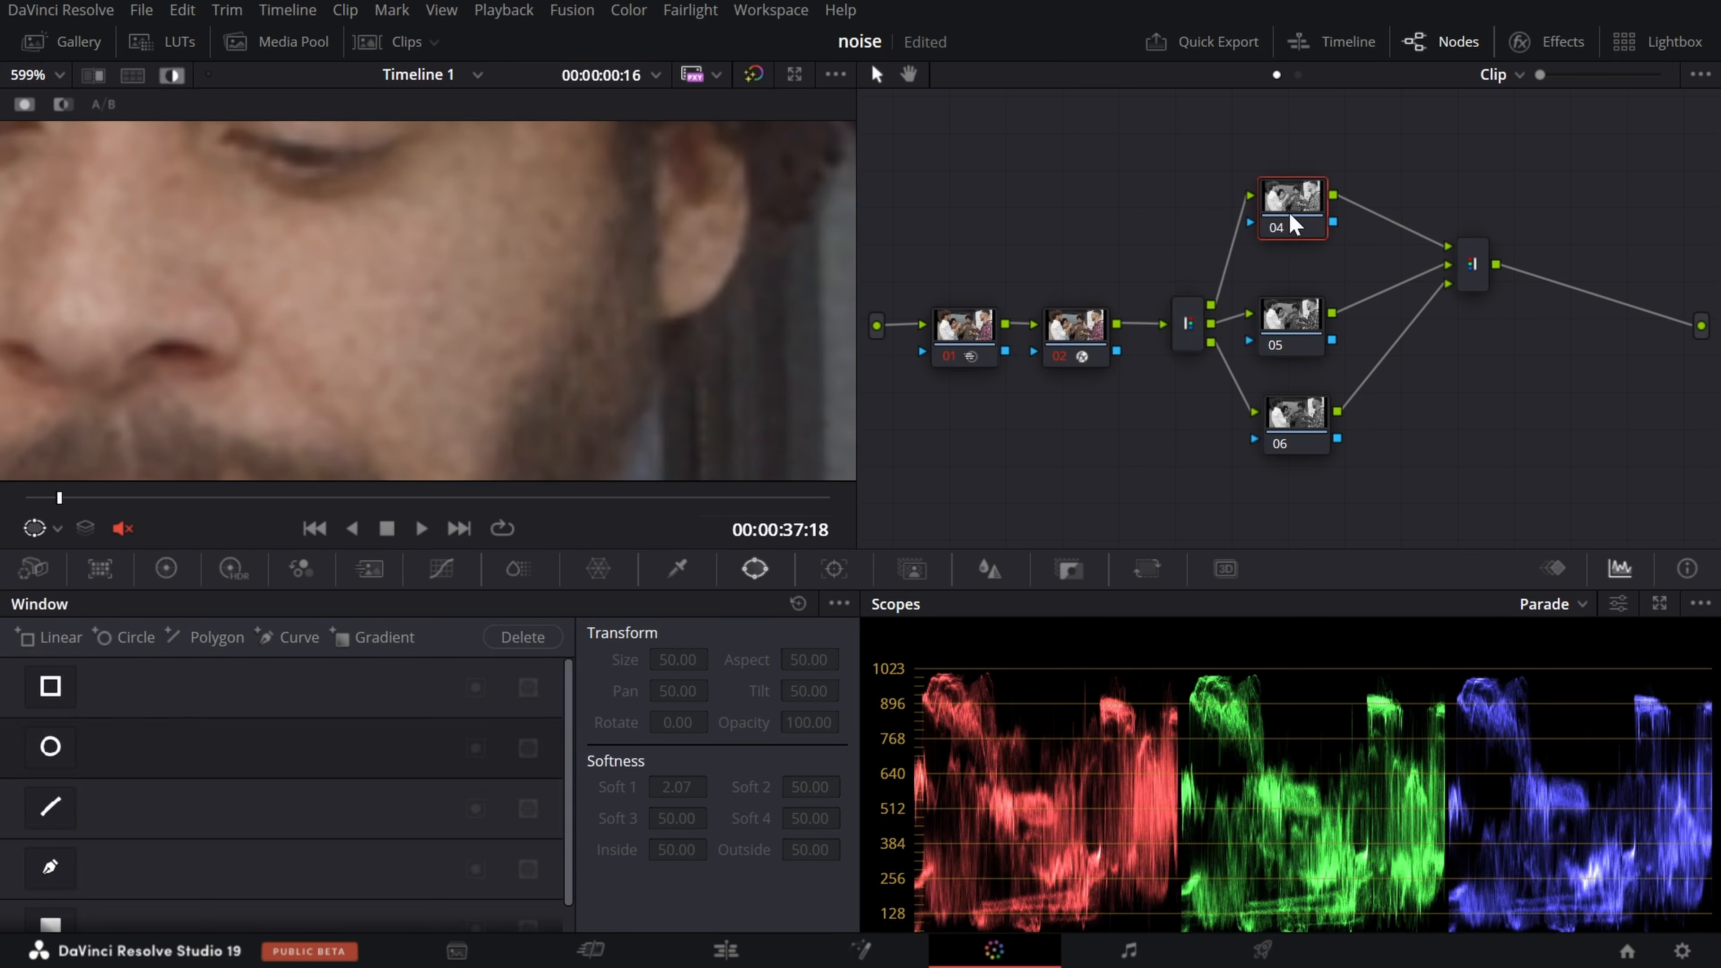
pyautogui.click(1286, 336)
pyautogui.click(1302, 201)
pyautogui.click(1300, 345)
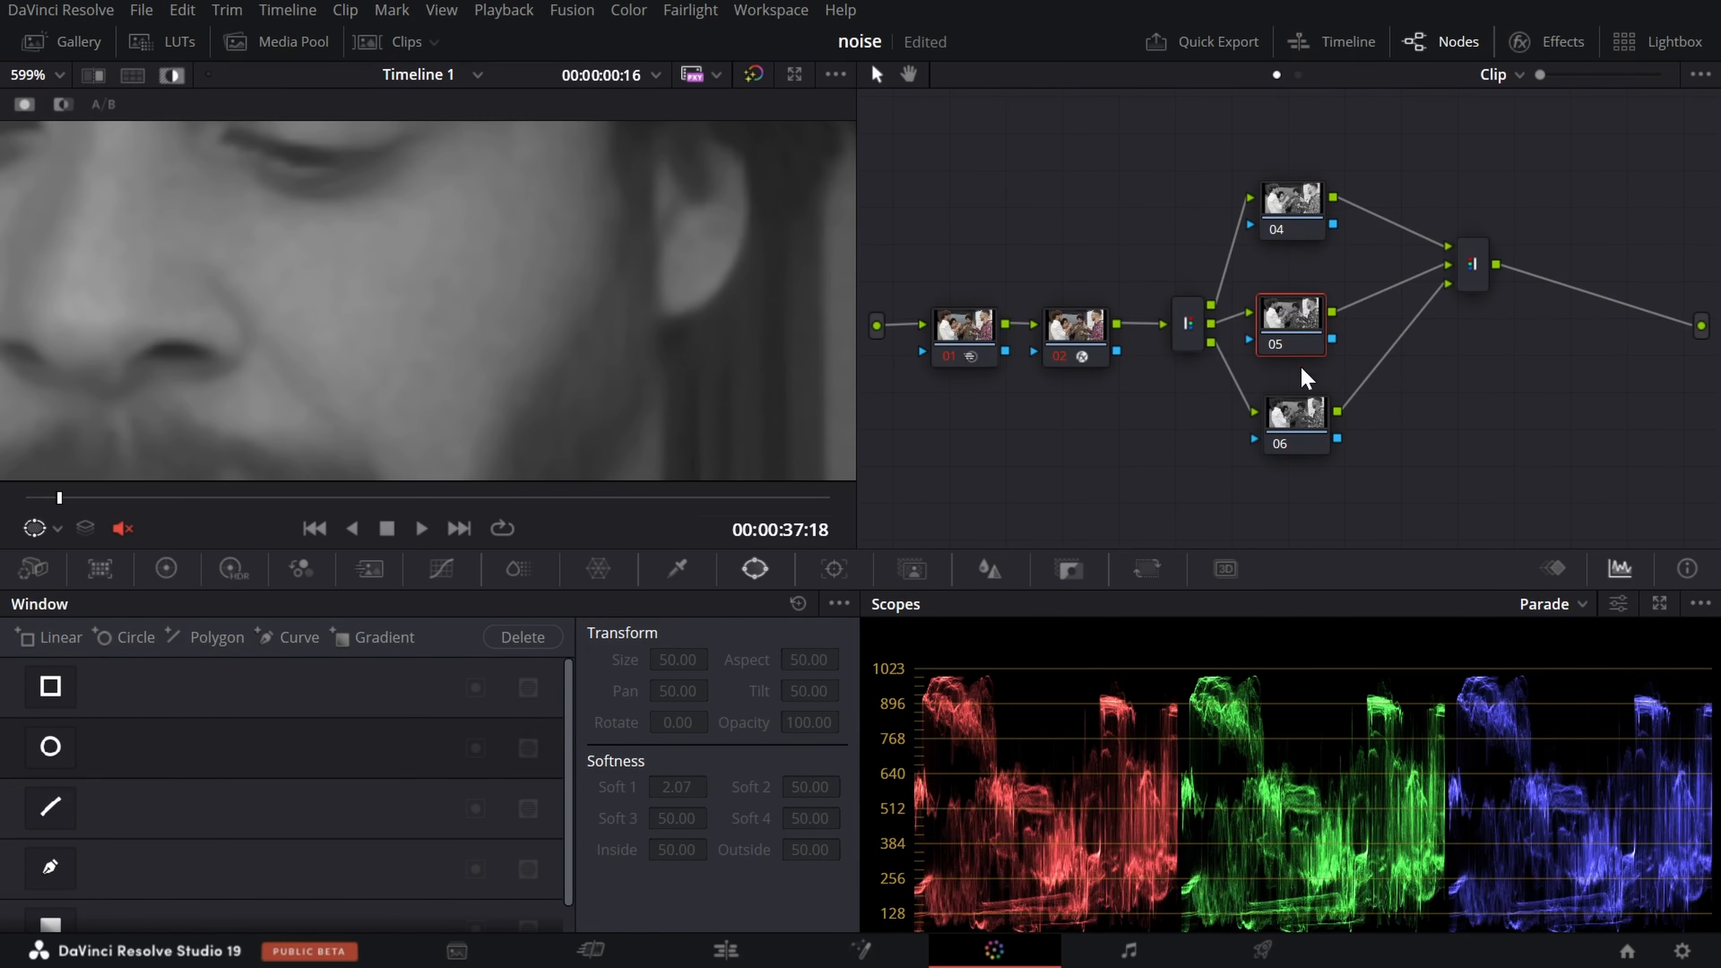
pyautogui.click(1317, 425)
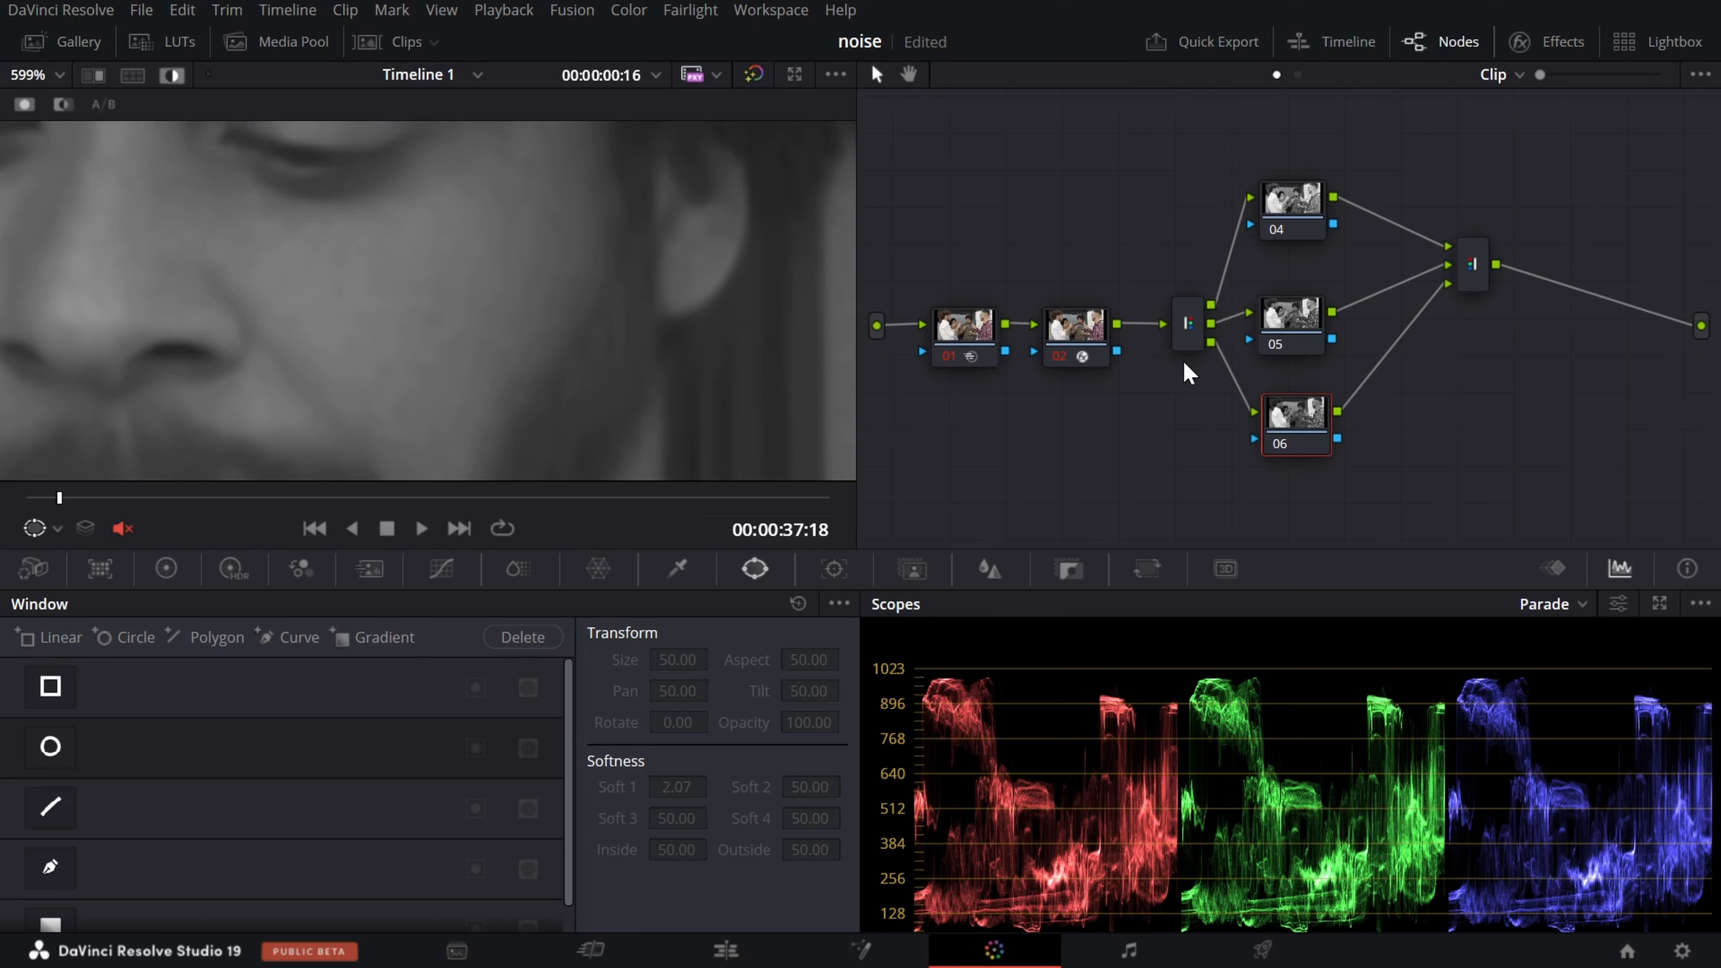
# Display the primary color wheels and compare the noise in channel nodes 04, 05 and 06 across the man's whole face.
pyautogui.scroll(-5, 494, 298)
pyautogui.scroll(4, 474, 299)
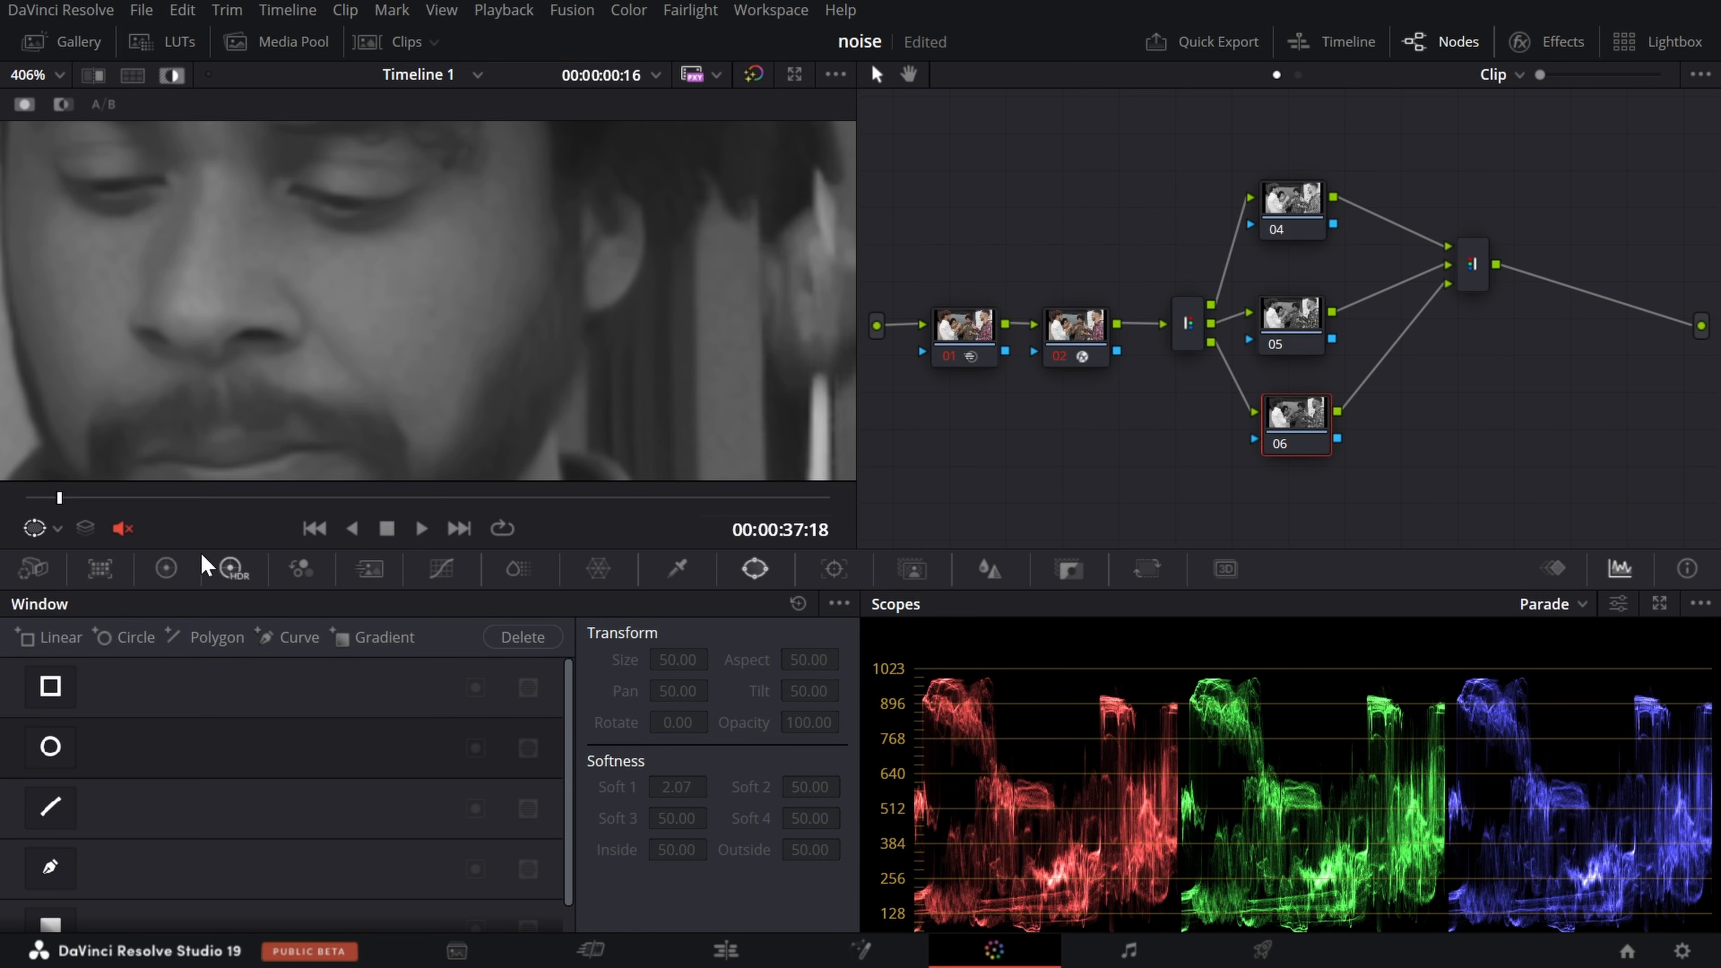
pyautogui.click(166, 568)
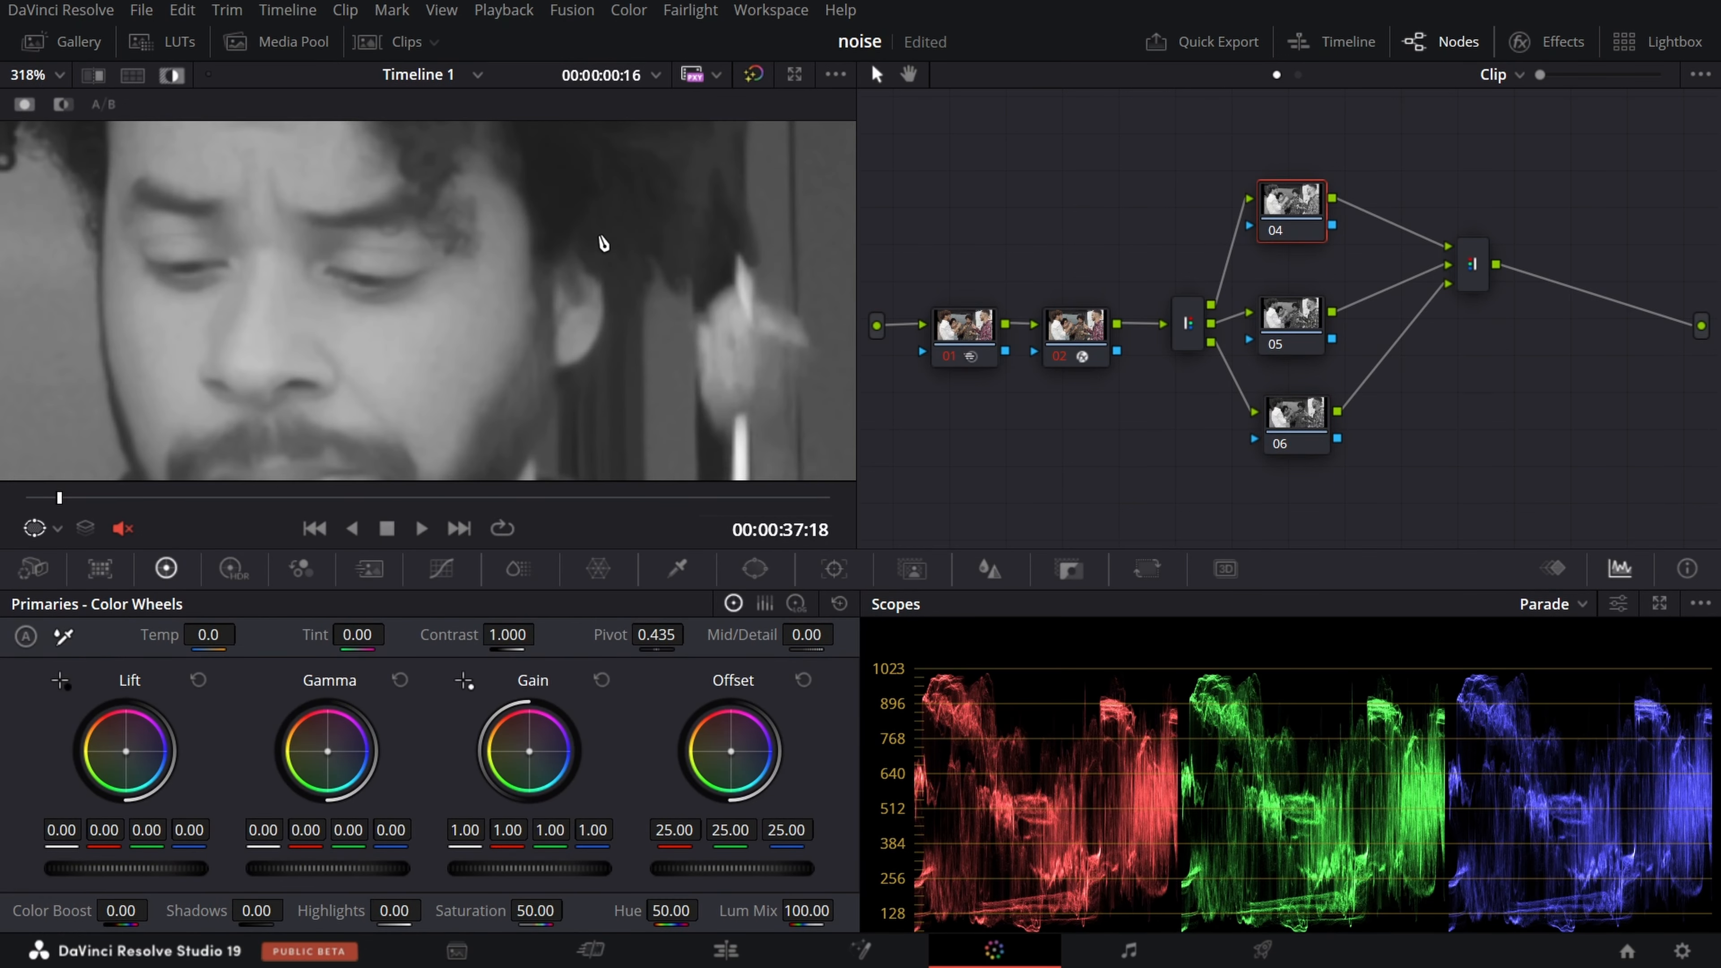
pyautogui.click(1283, 317)
pyautogui.click(1291, 420)
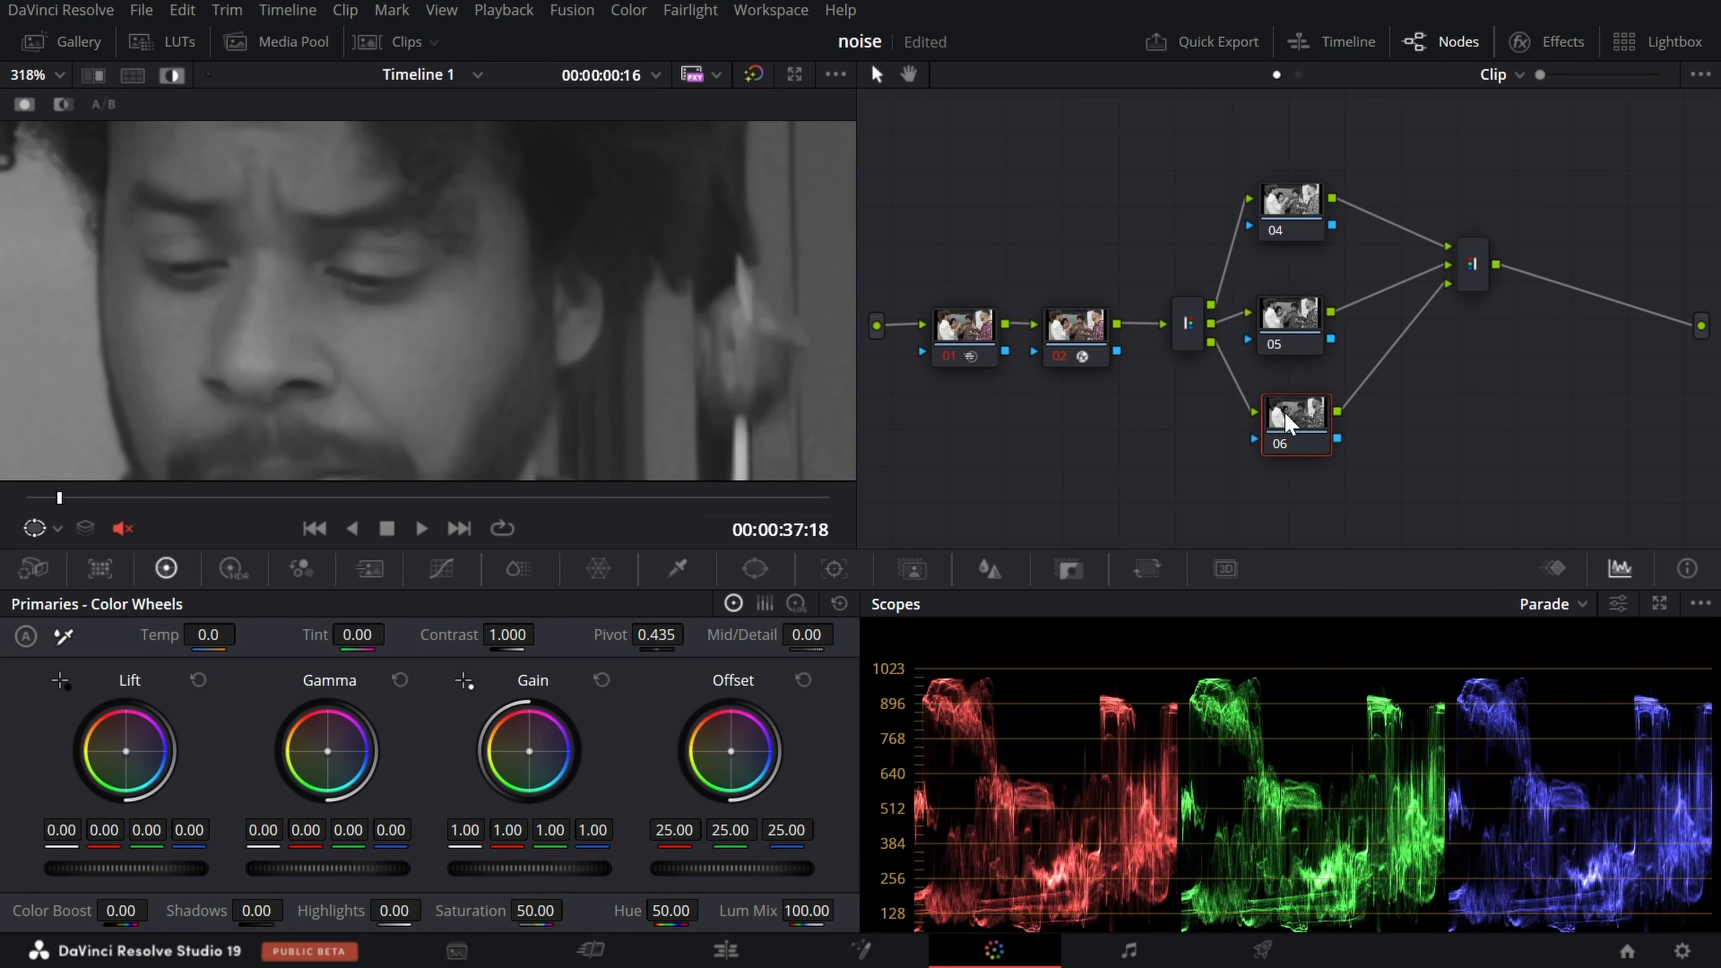
pyautogui.click(1277, 301)
pyautogui.click(1300, 196)
pyautogui.click(1298, 335)
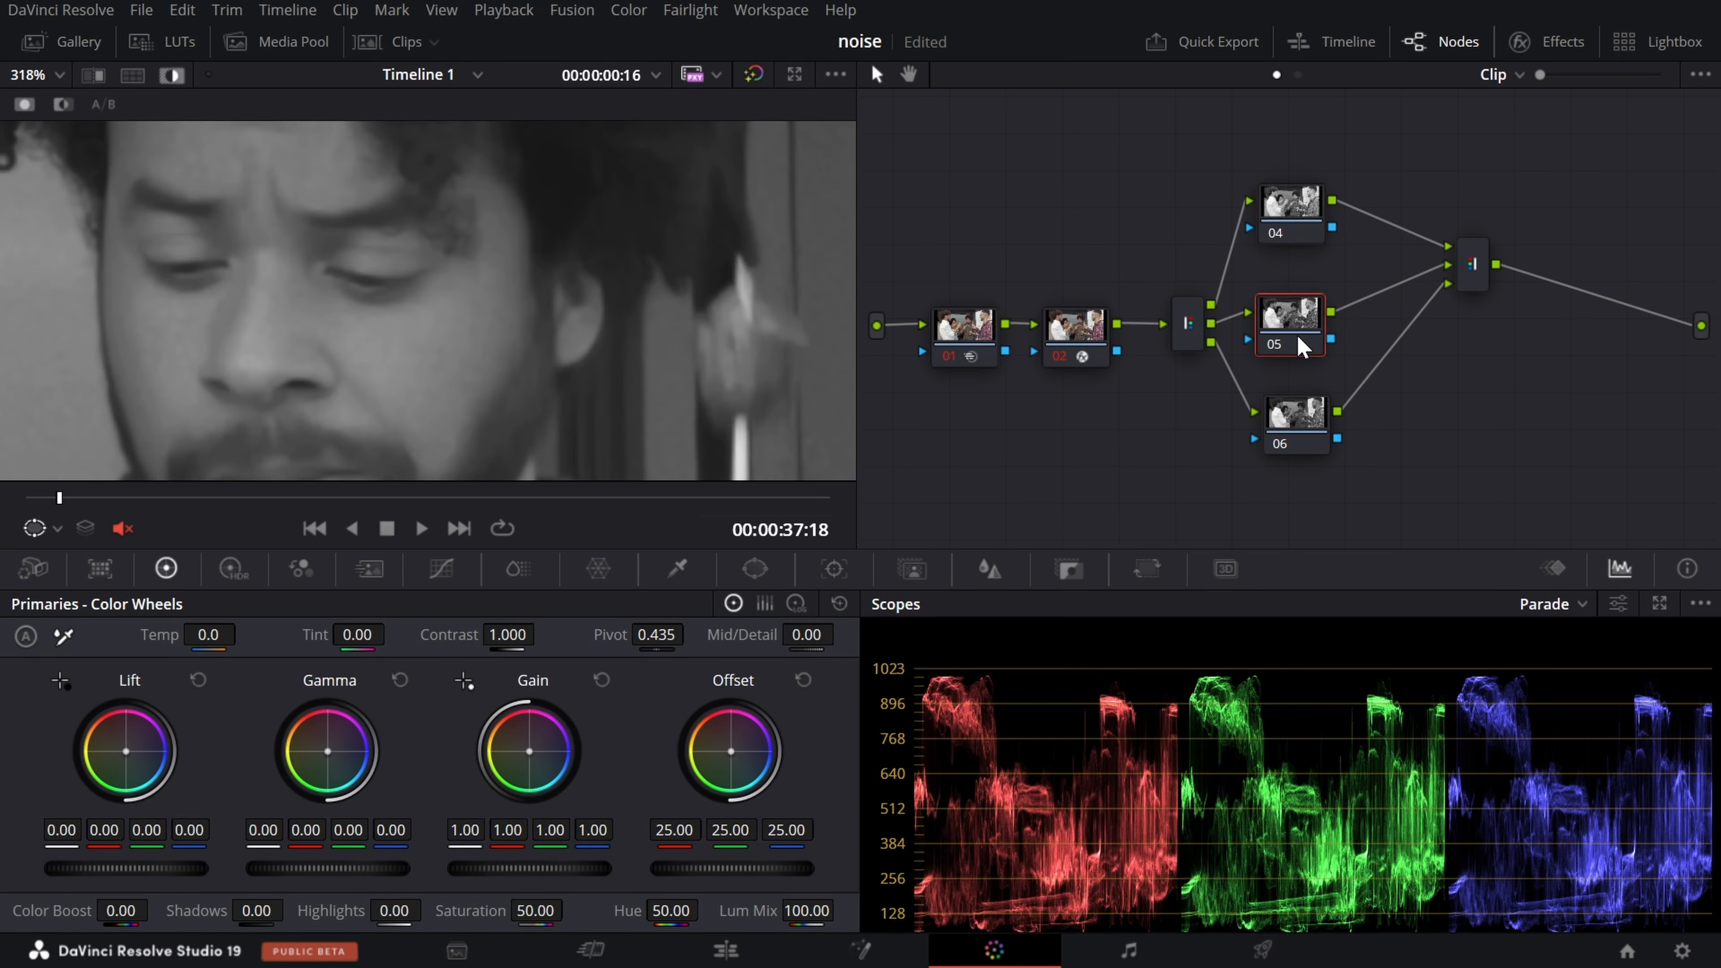
pyautogui.click(1293, 424)
# Examine the red, green and blue channel nodes and node 02 in a wider view of the shot.
pyautogui.scroll(-5, 474, 353)
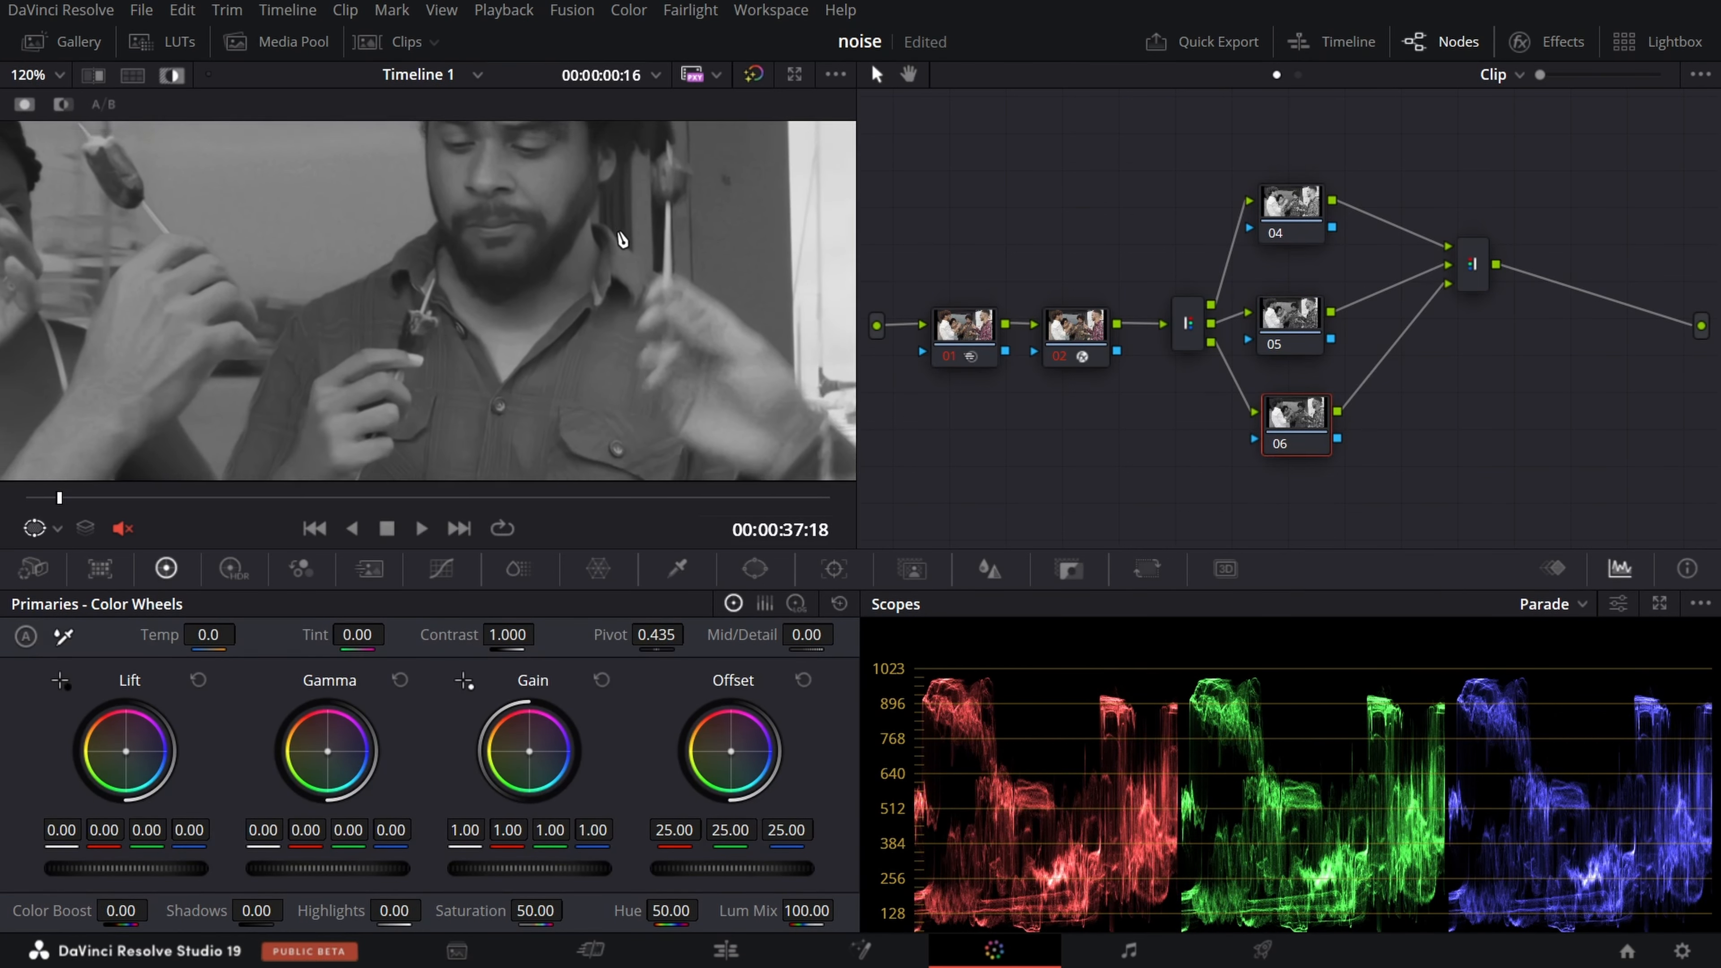
pyautogui.click(1291, 302)
pyautogui.click(1316, 198)
pyautogui.click(1317, 347)
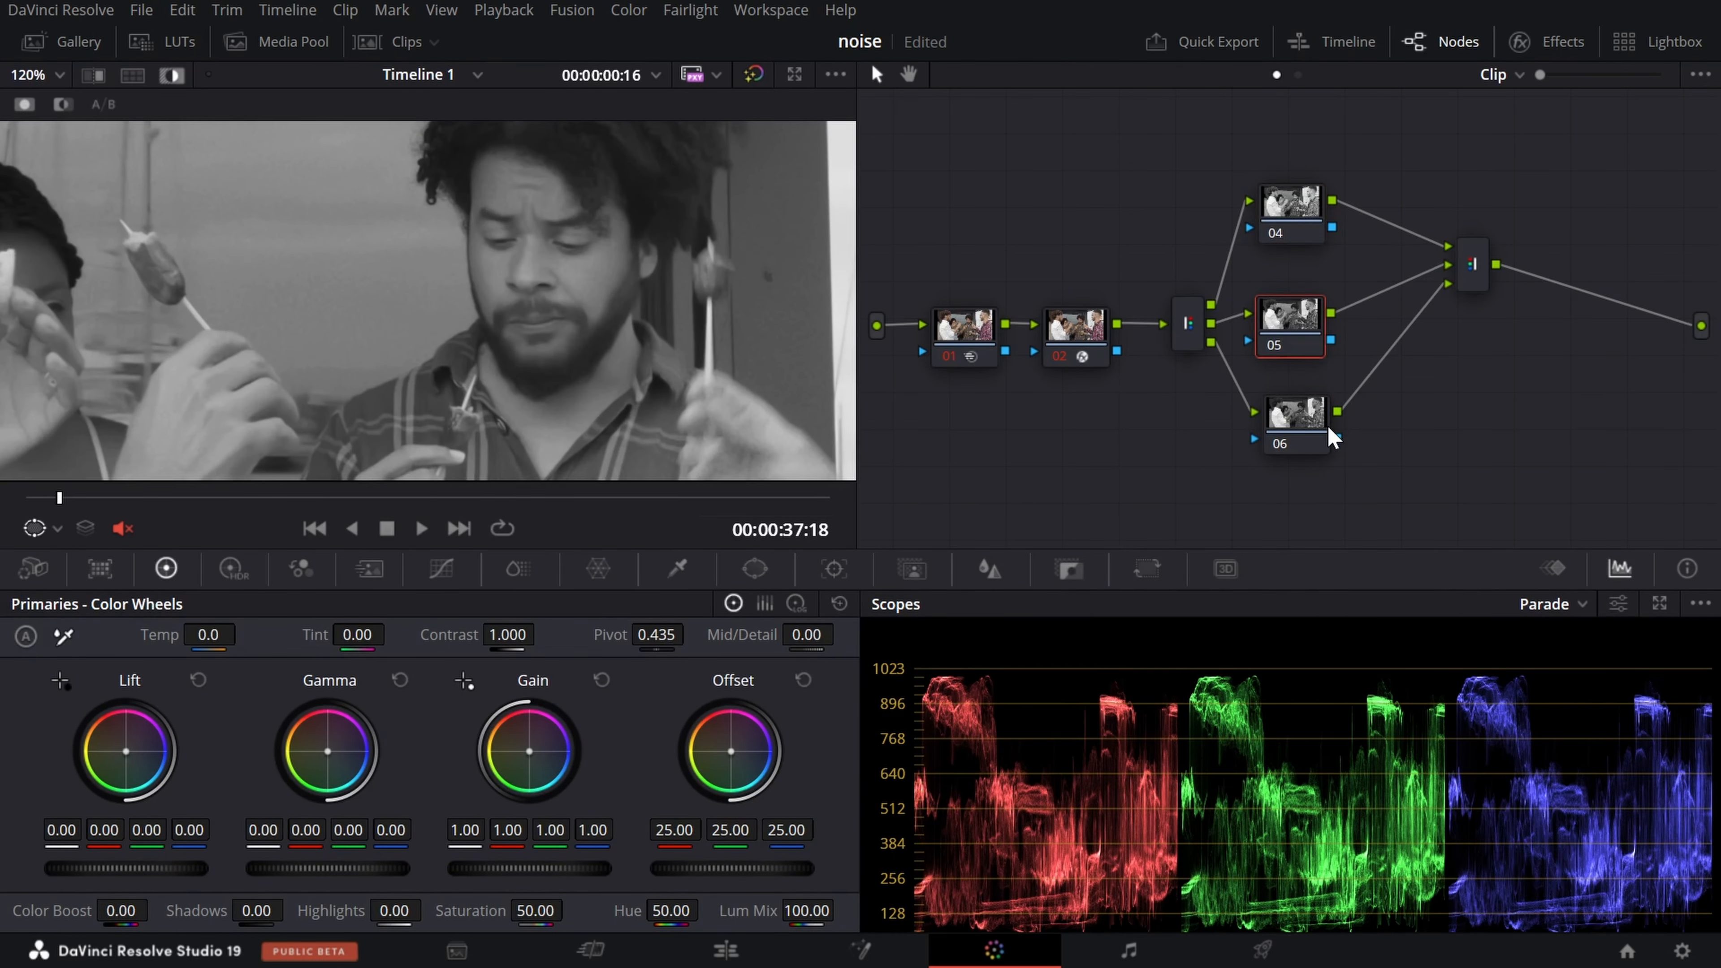
pyautogui.click(1317, 427)
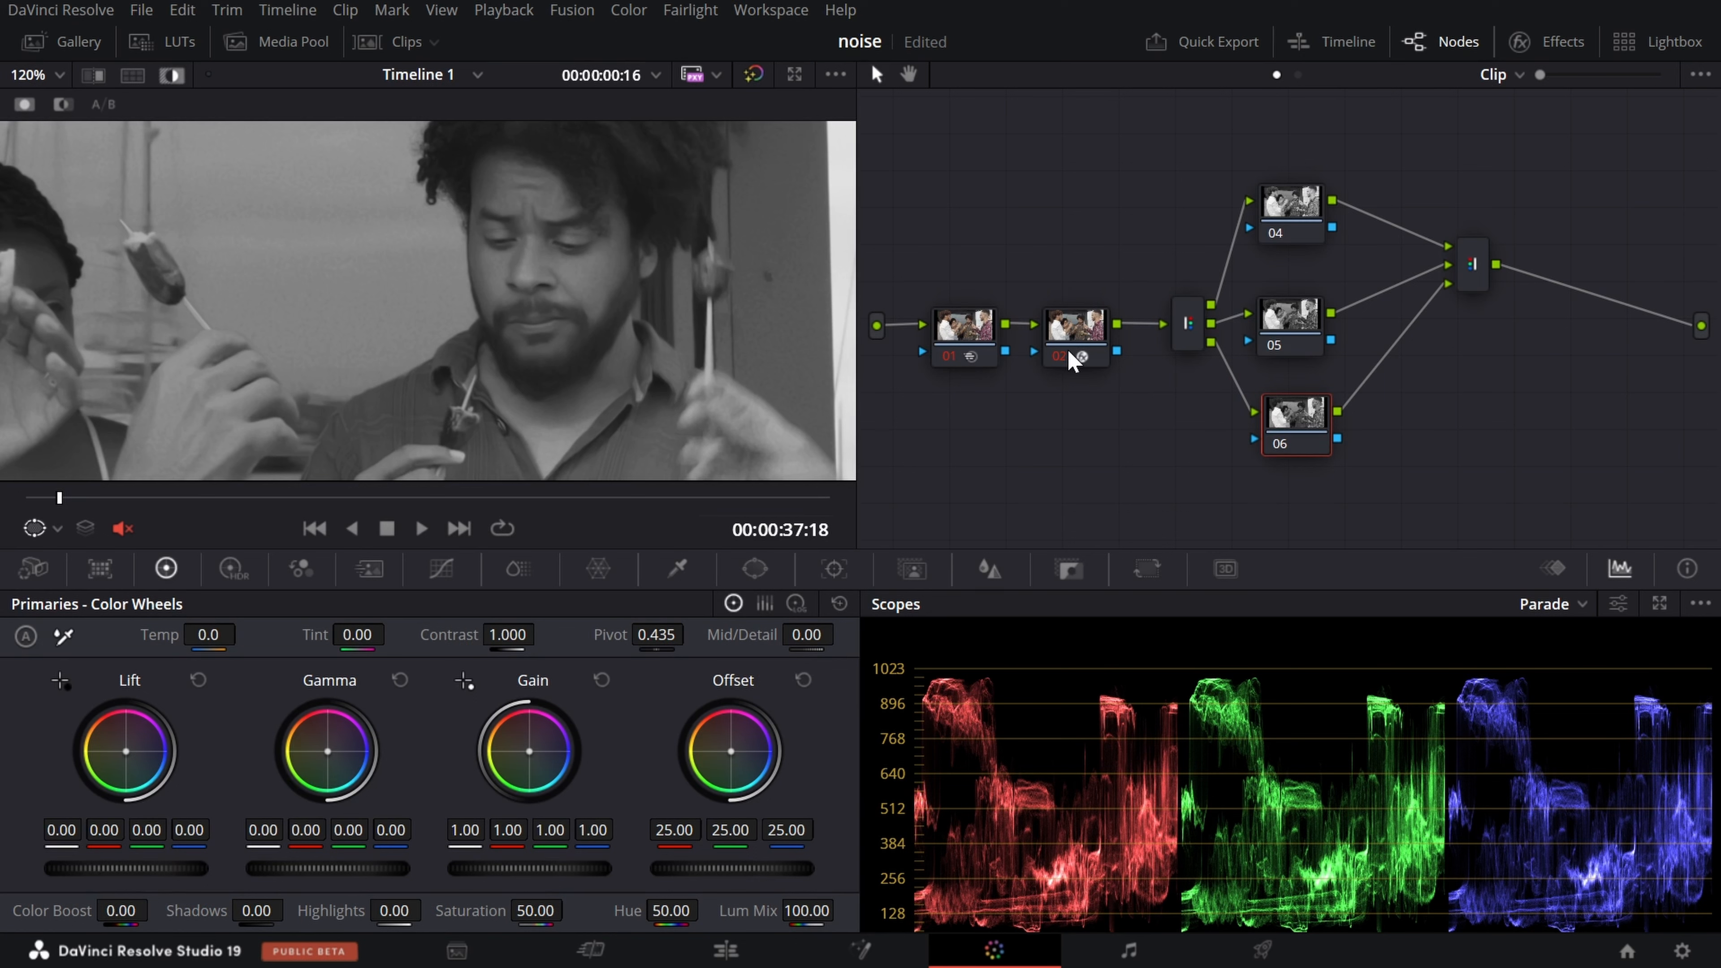
pyautogui.click(1084, 341)
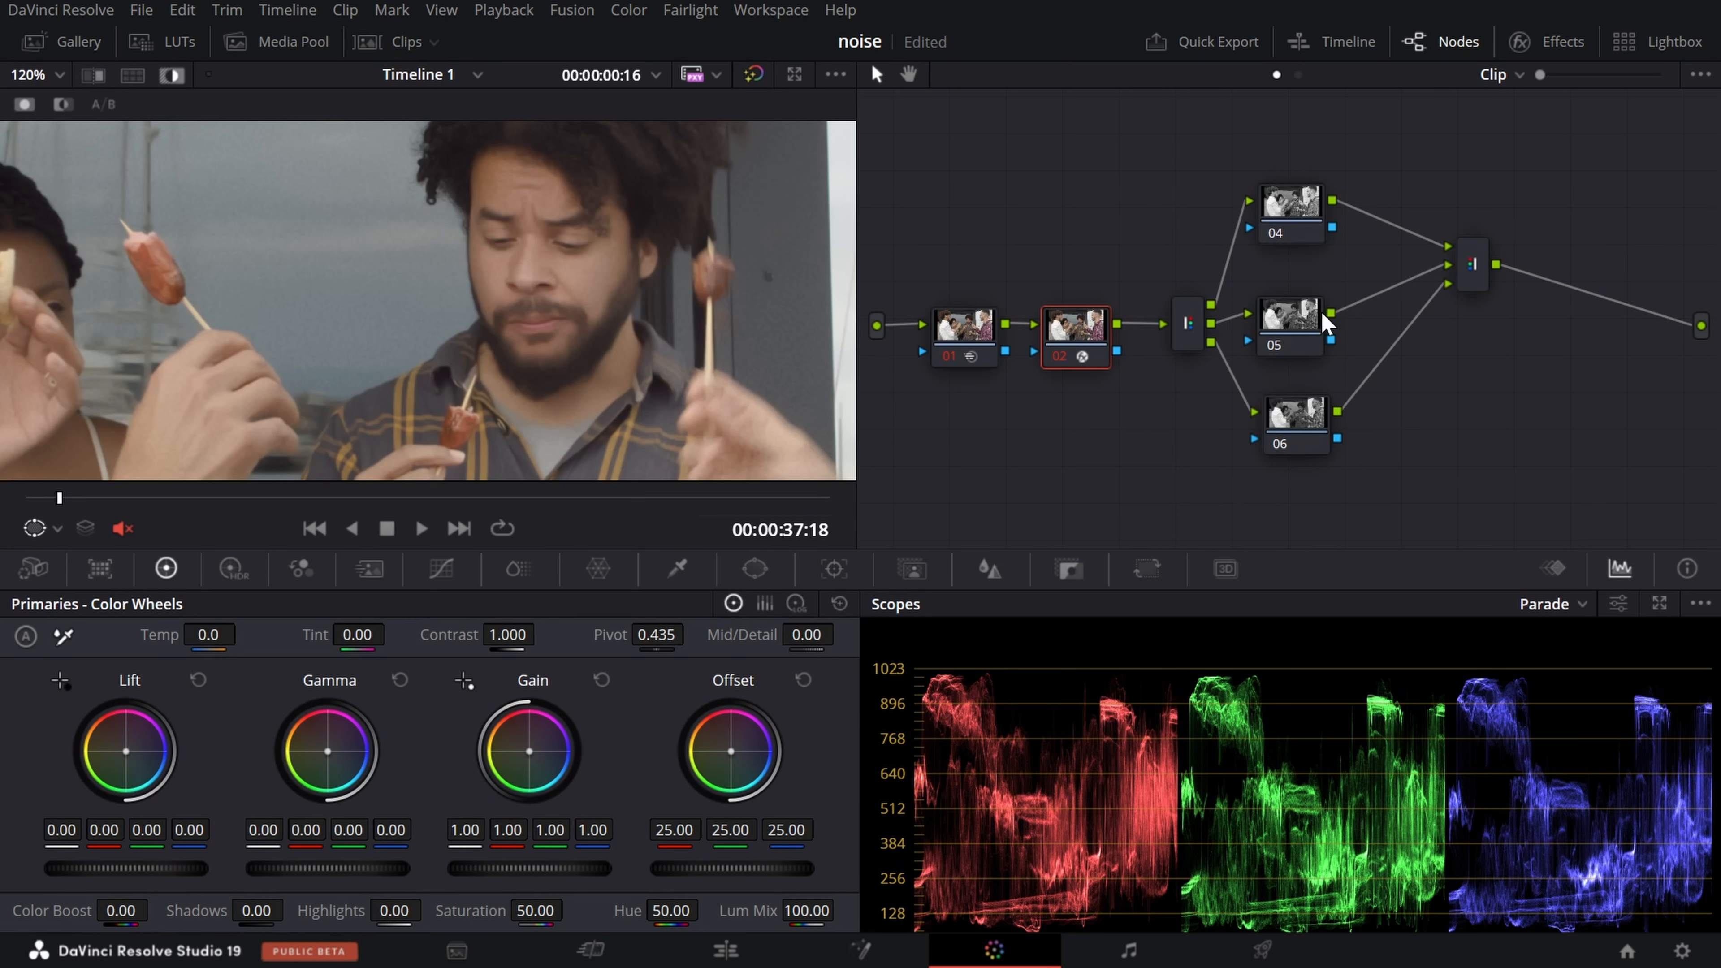
pyautogui.click(1311, 211)
pyautogui.click(1308, 346)
pyautogui.click(1317, 438)
pyautogui.scroll(-2, 711, 323)
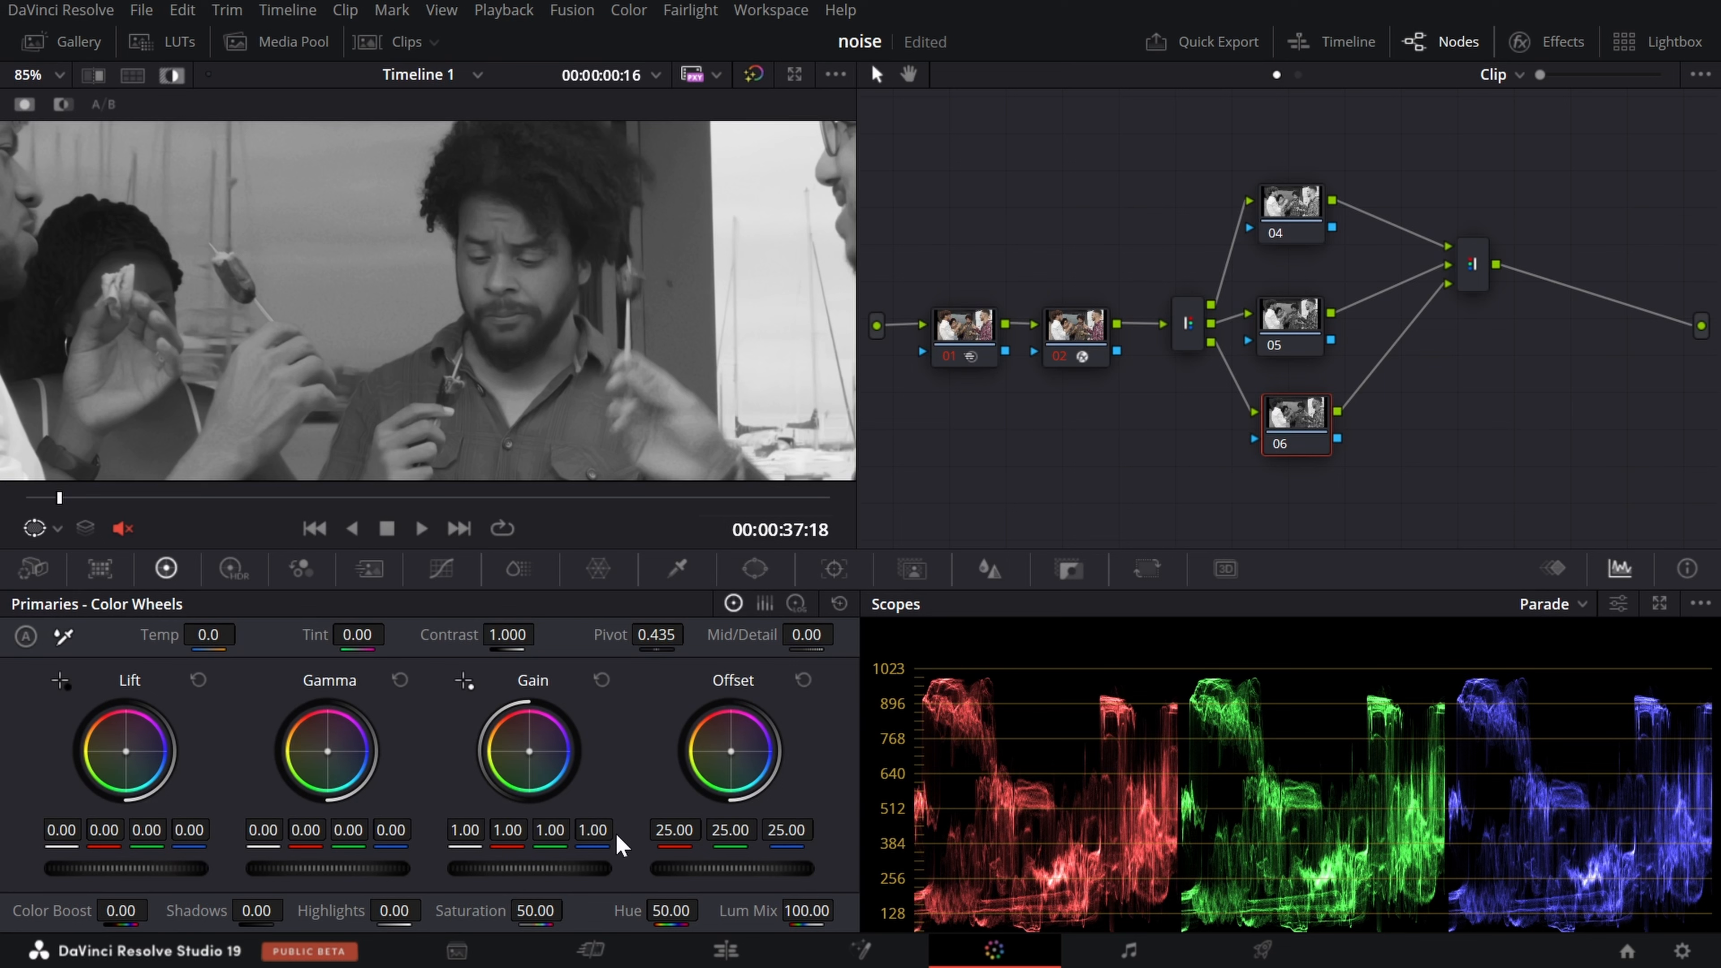
# Reposition the Combiner node so it lines up beside node 05.
pyautogui.click(1293, 943)
pyautogui.moveTo(1471, 263); pyautogui.dragTo(1479, 372)
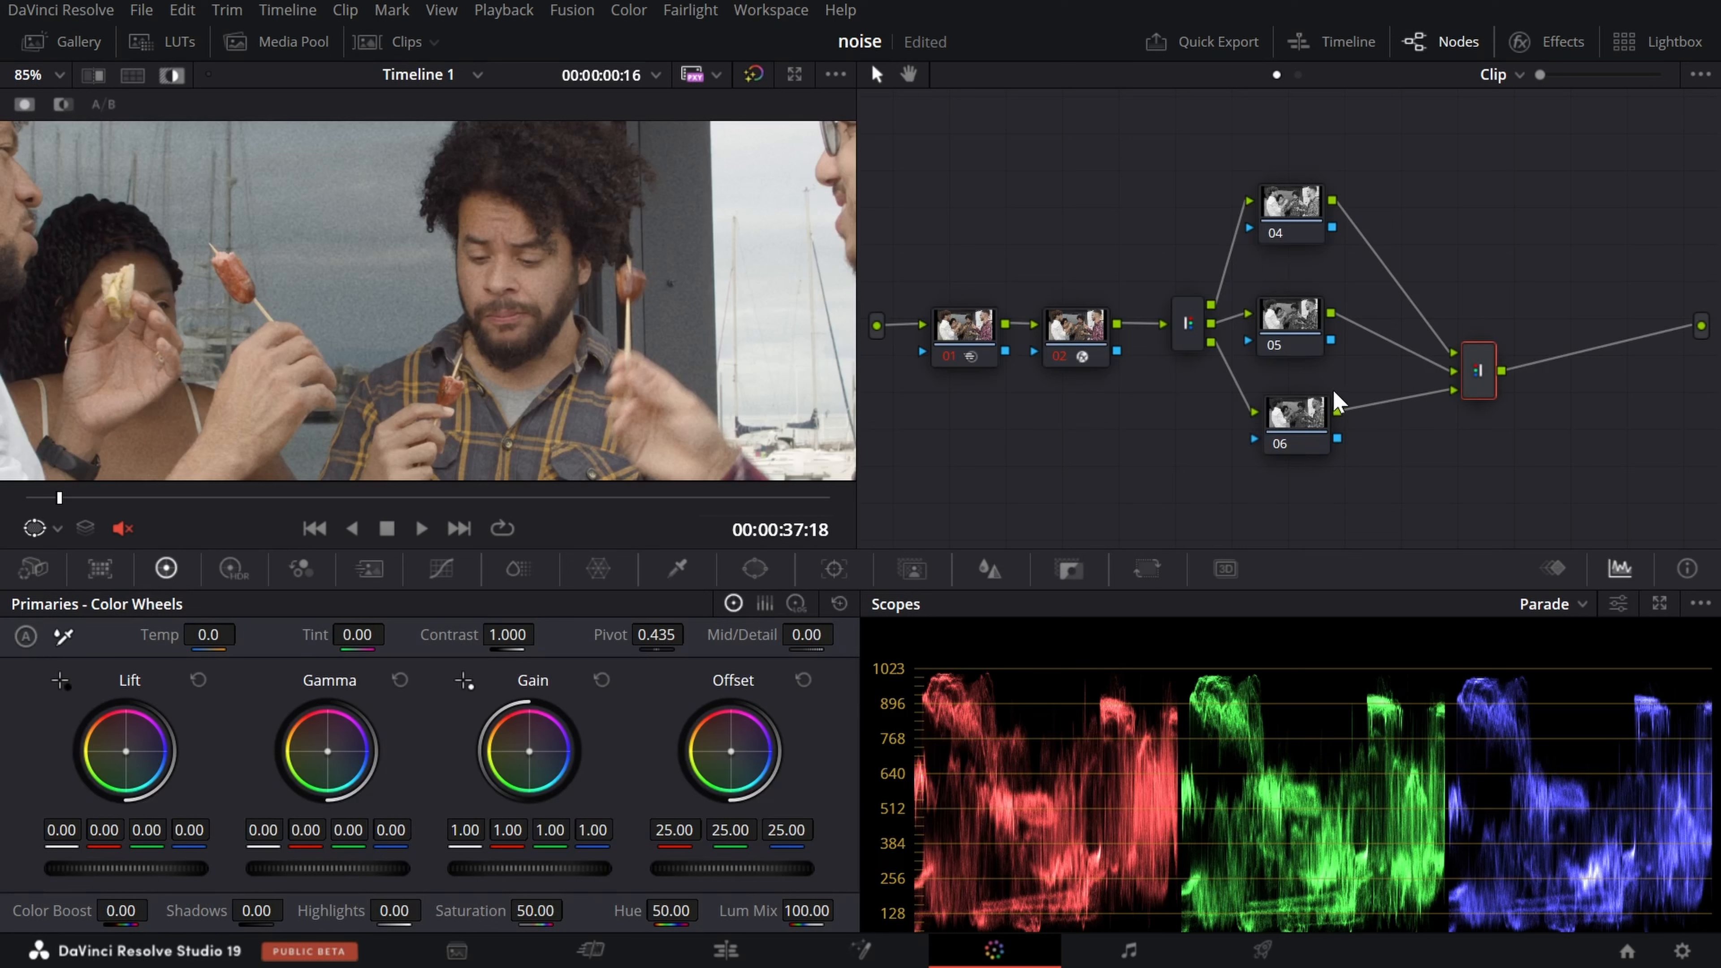
pyautogui.moveTo(1488, 394); pyautogui.dragTo(1459, 326)
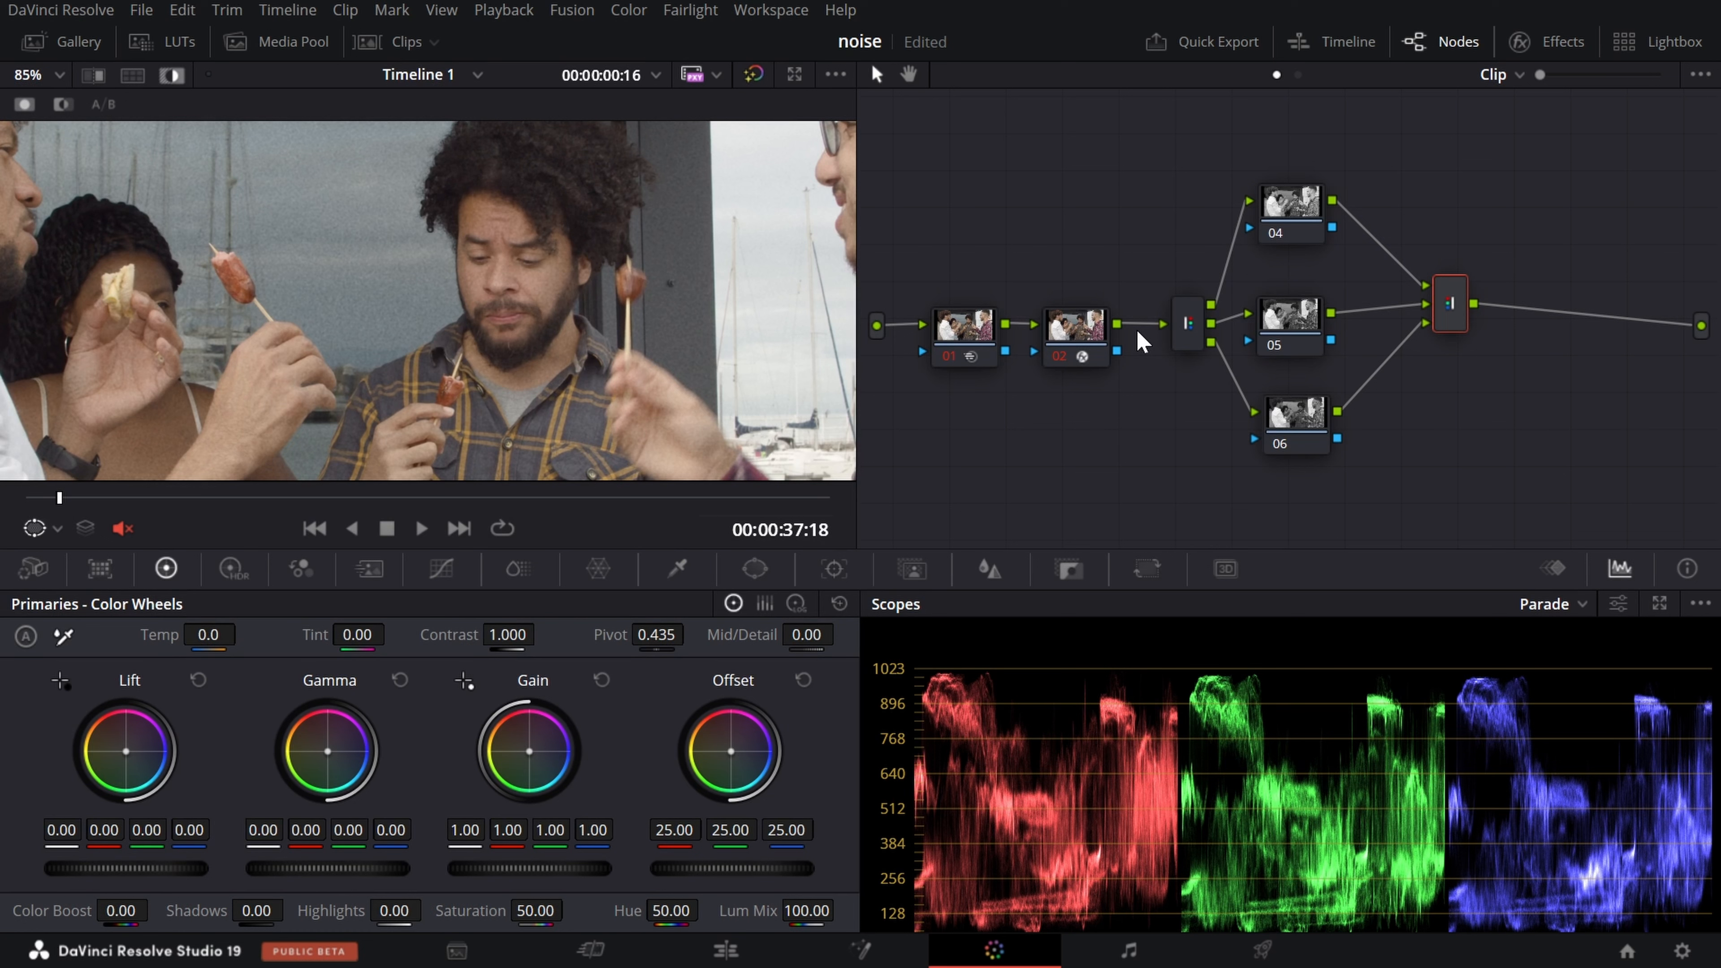
# Save the project and switch to the red bus clip 04 on track V2.
pyautogui.hotkey('ctrl', 's')
pyautogui.click(389, 45)
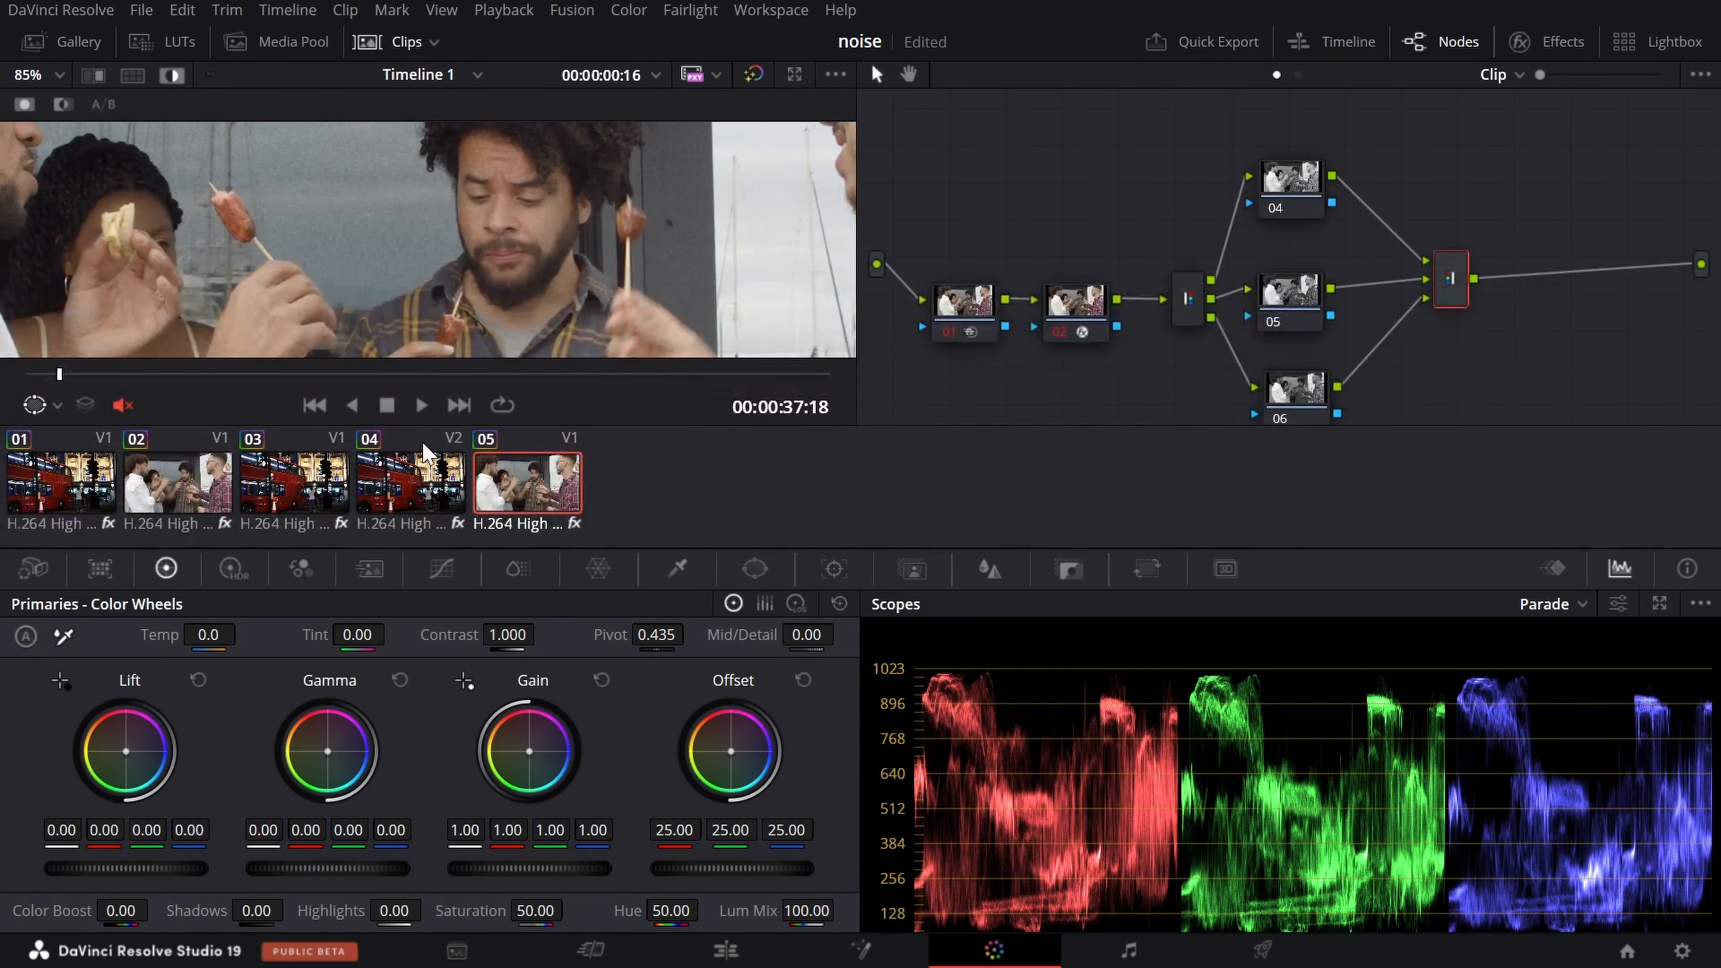
pyautogui.press('Up')
pyautogui.click(396, 44)
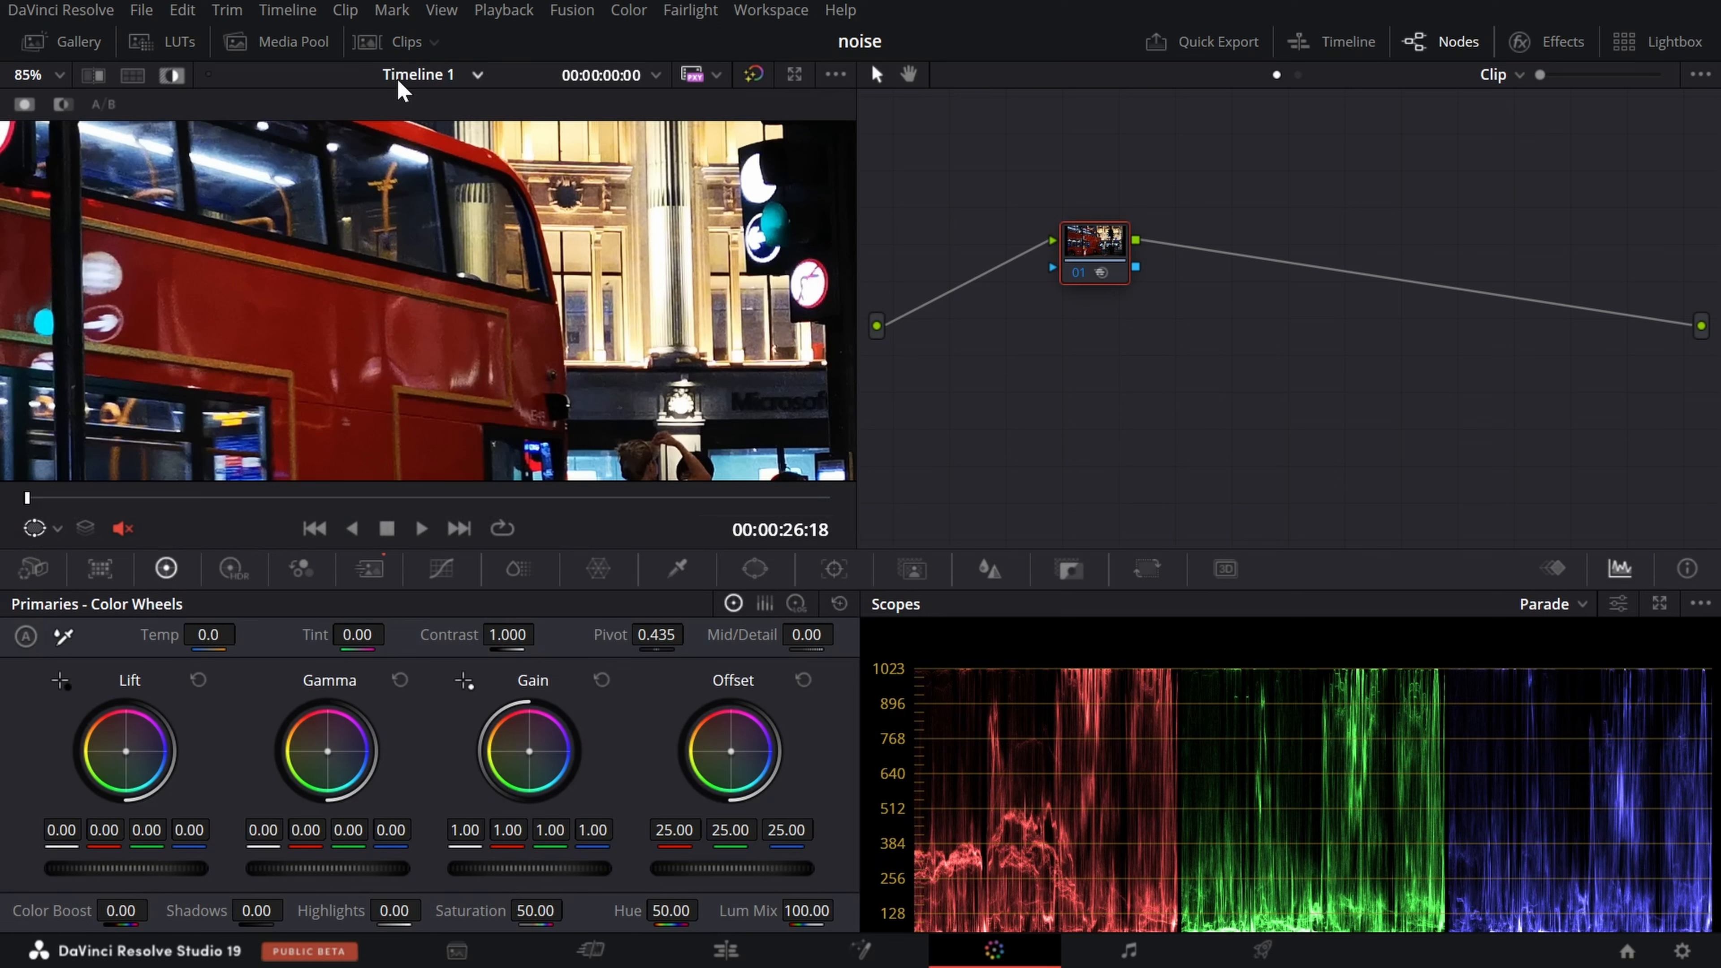
# Sample the red bus body with the HSL Qualifier and inspect the noisy edge of the highlighted selection at high magnification.
pyautogui.click(678, 554)
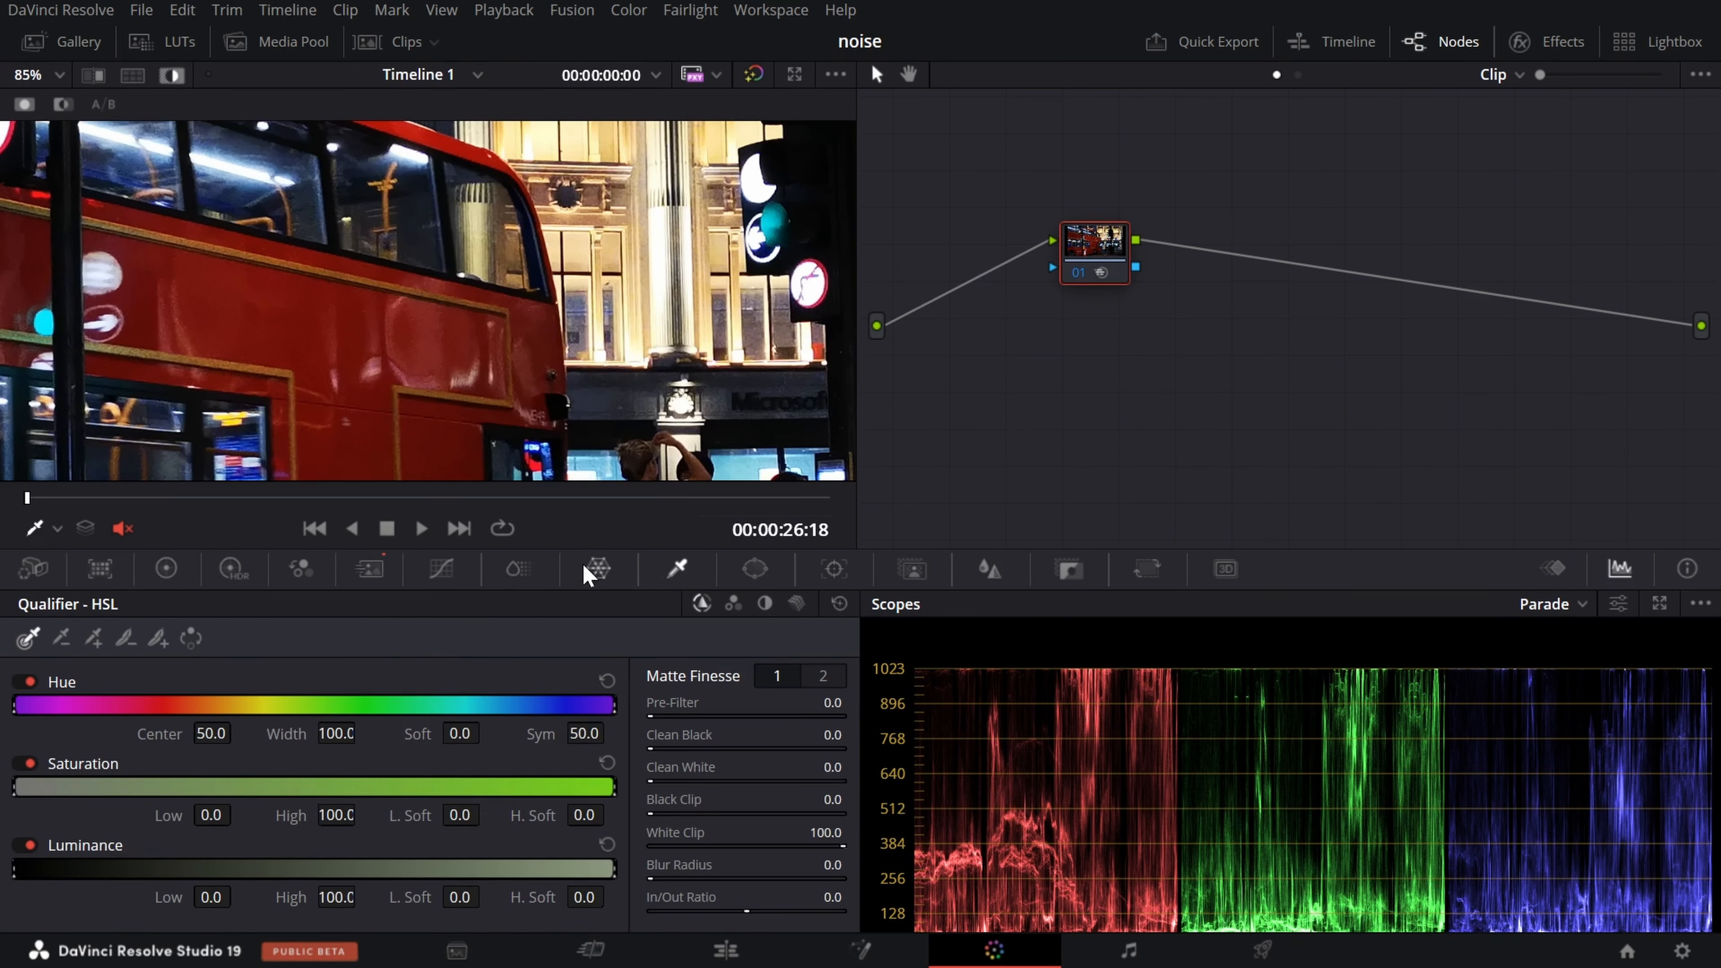
pyautogui.click(323, 282)
pyautogui.scroll(4, 622, 308)
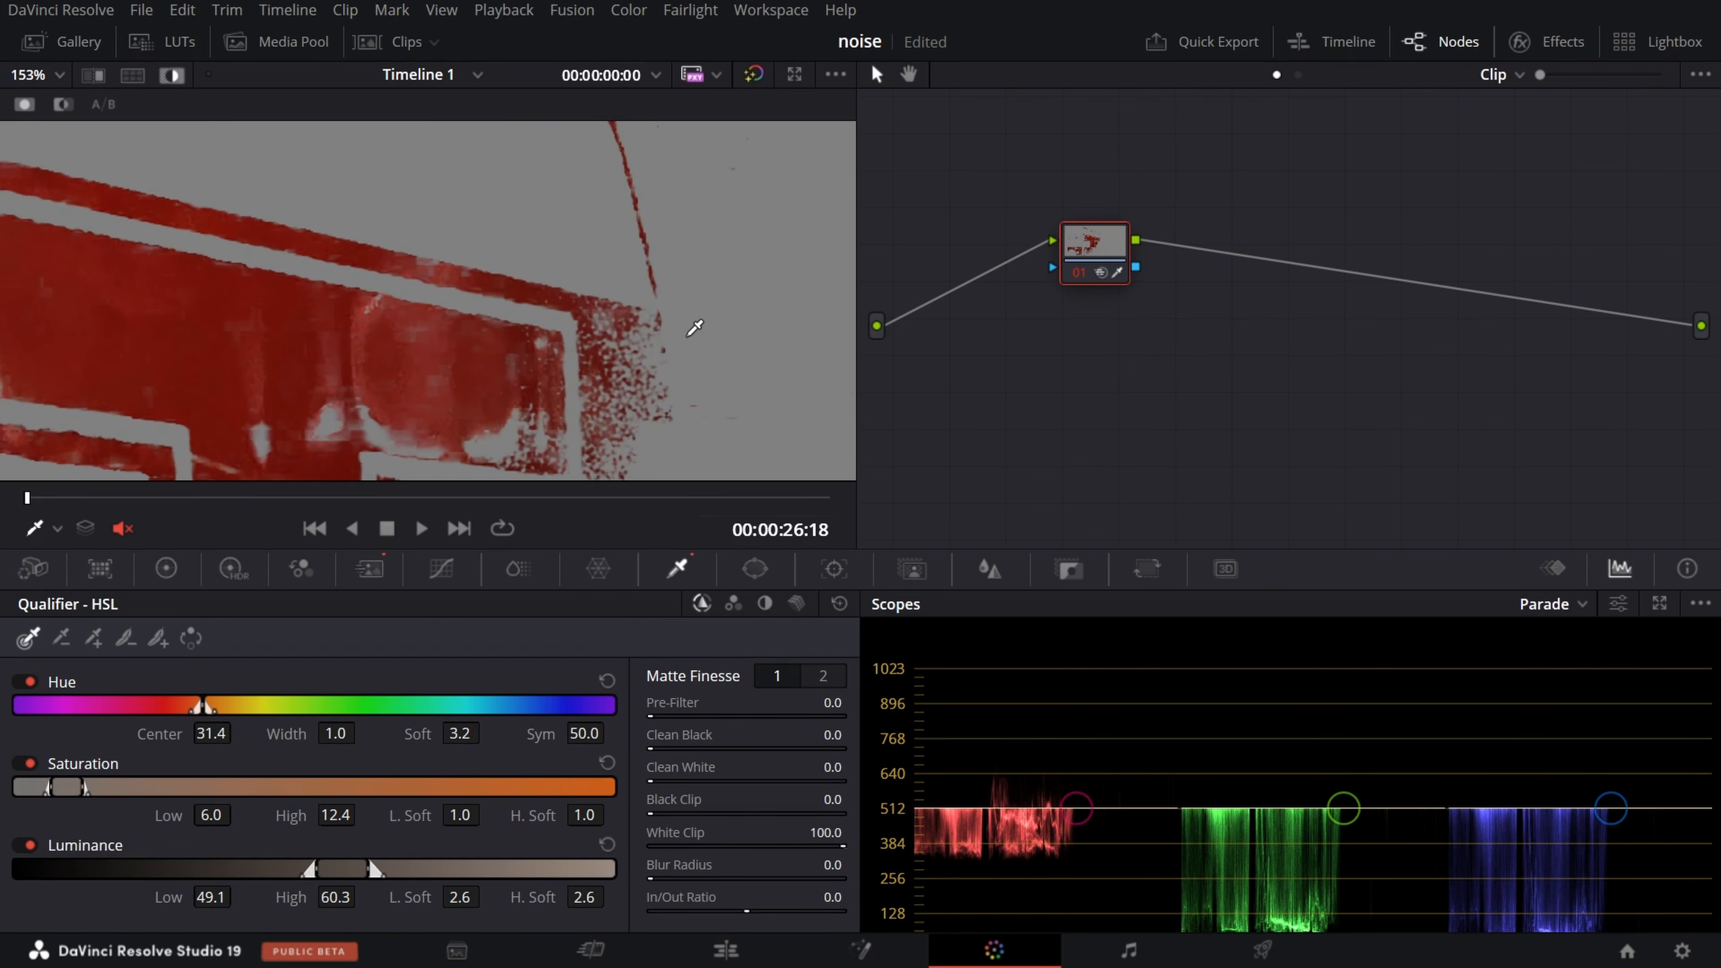
pyautogui.scroll(2, 694, 328)
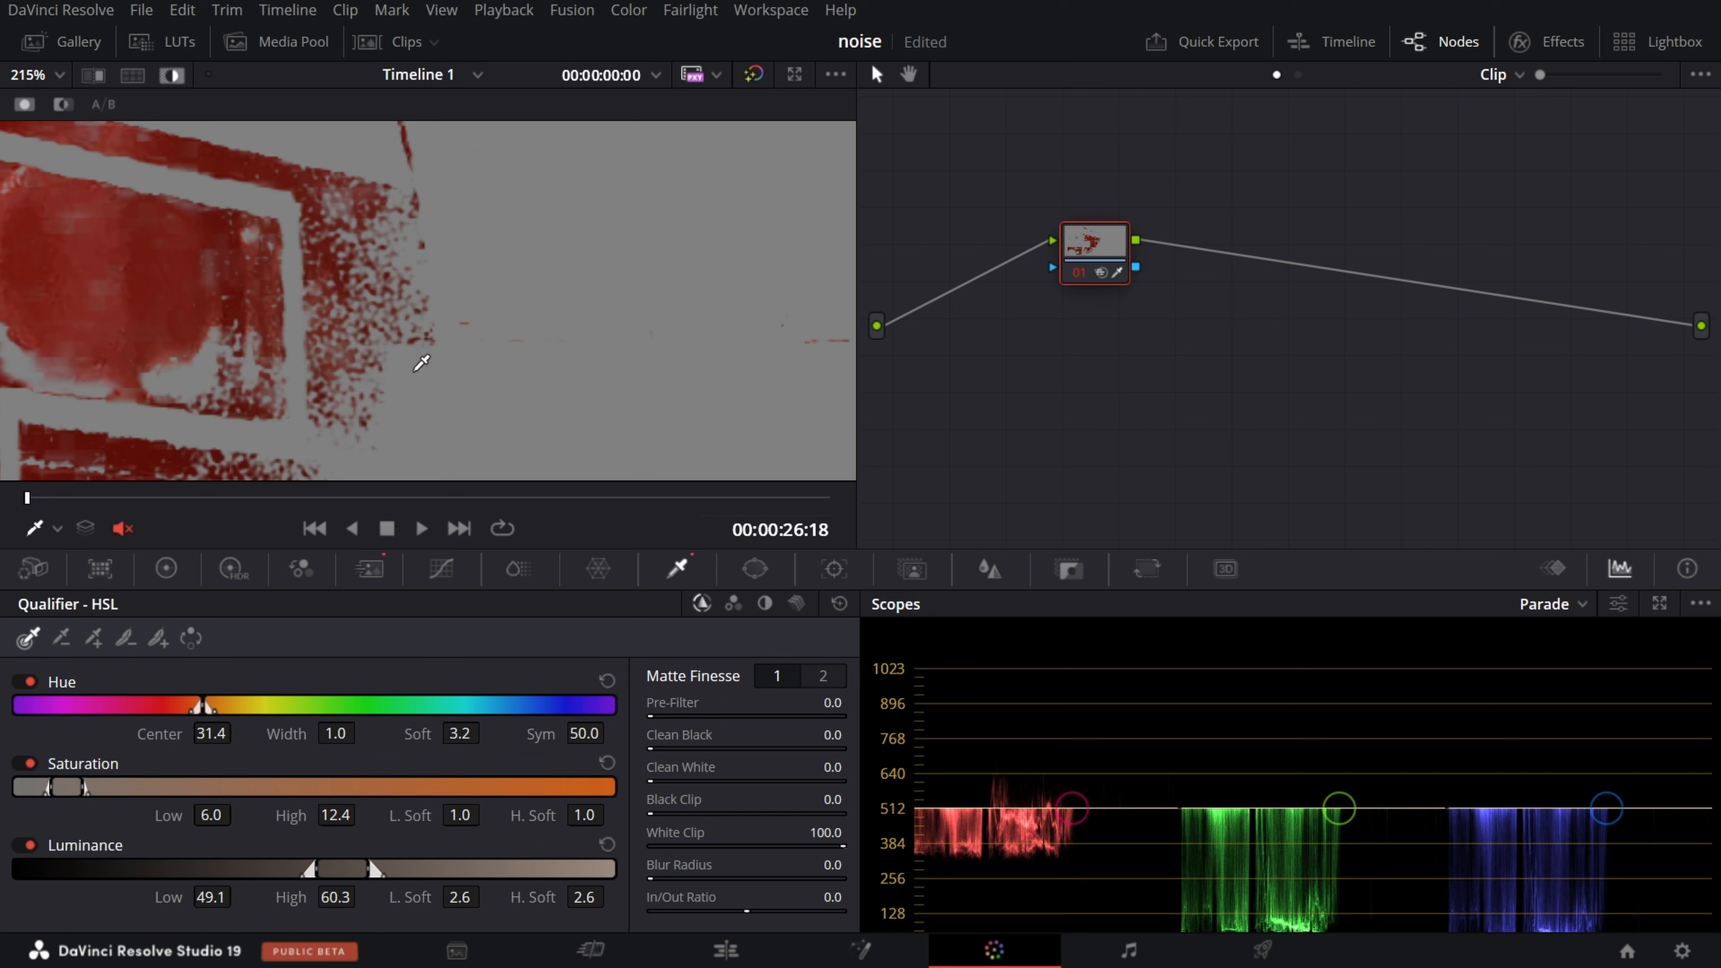
pyautogui.scroll(2, 420, 360)
pyautogui.scroll(5, 423, 359)
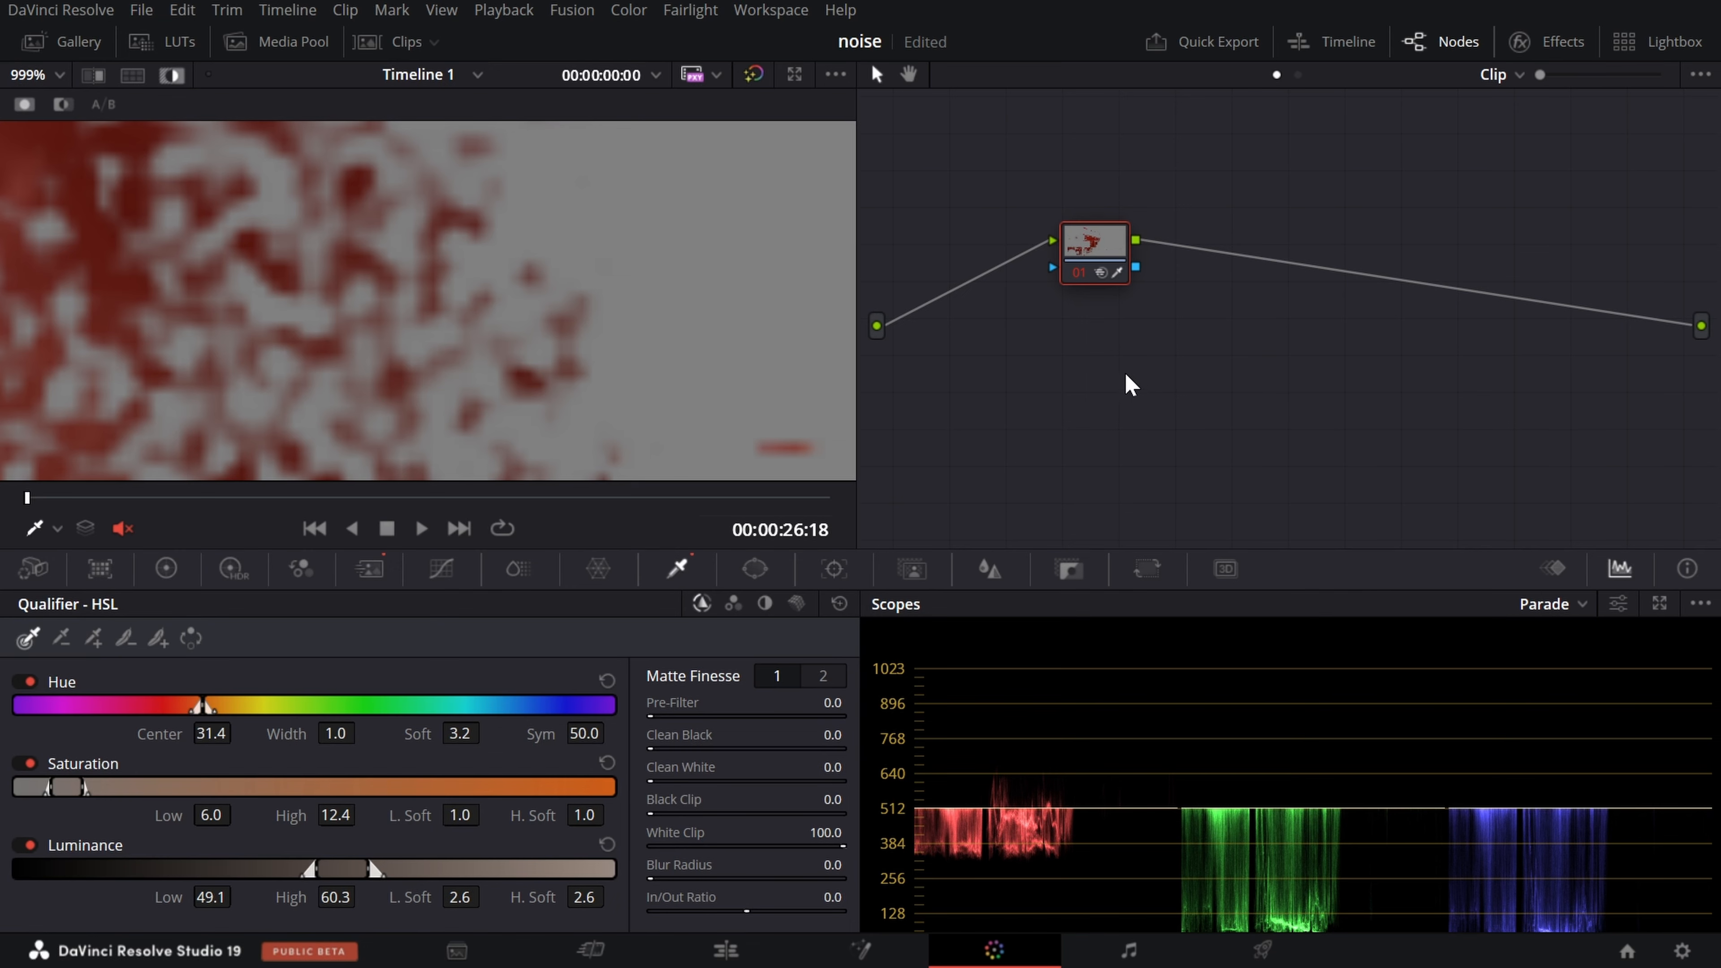
# Return to clip 05 of the people eating and view the man's face at 215%.
pyautogui.moveTo(858, 249)
pyautogui.mouseDown()
pyautogui.moveTo(838, 242)
pyautogui.moveTo(866, 247)
pyautogui.mouseUp()
pyautogui.click(390, 42)
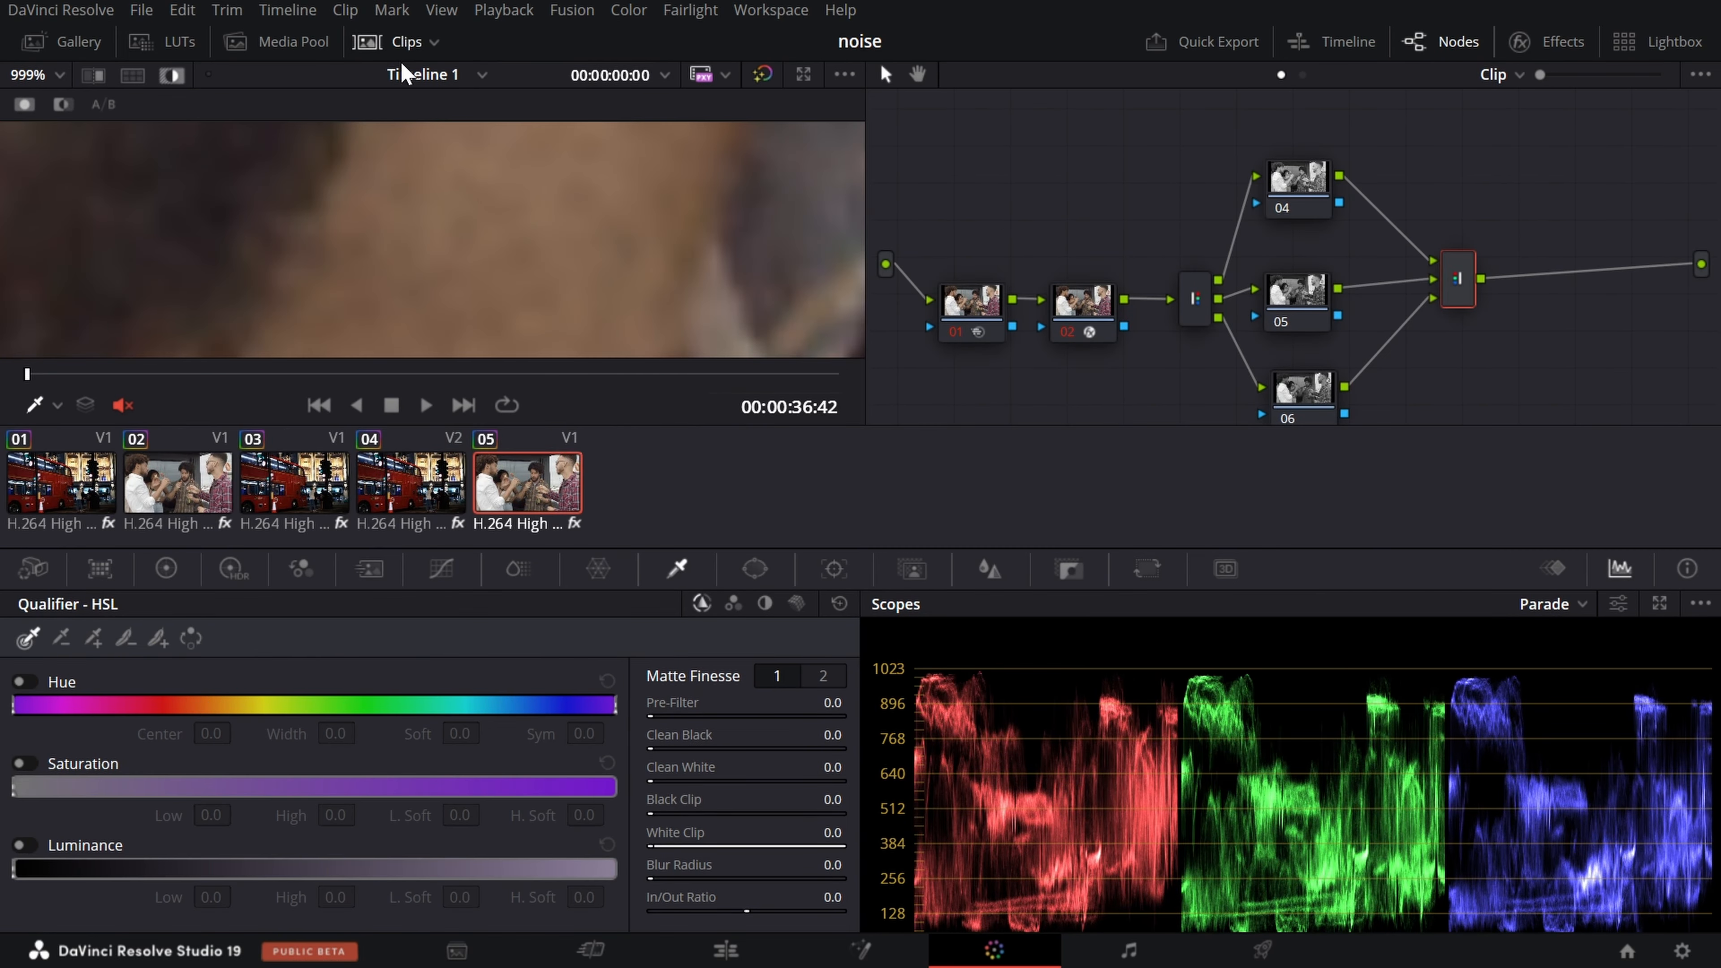
pyautogui.click(403, 42)
pyautogui.scroll(-8, 612, 325)
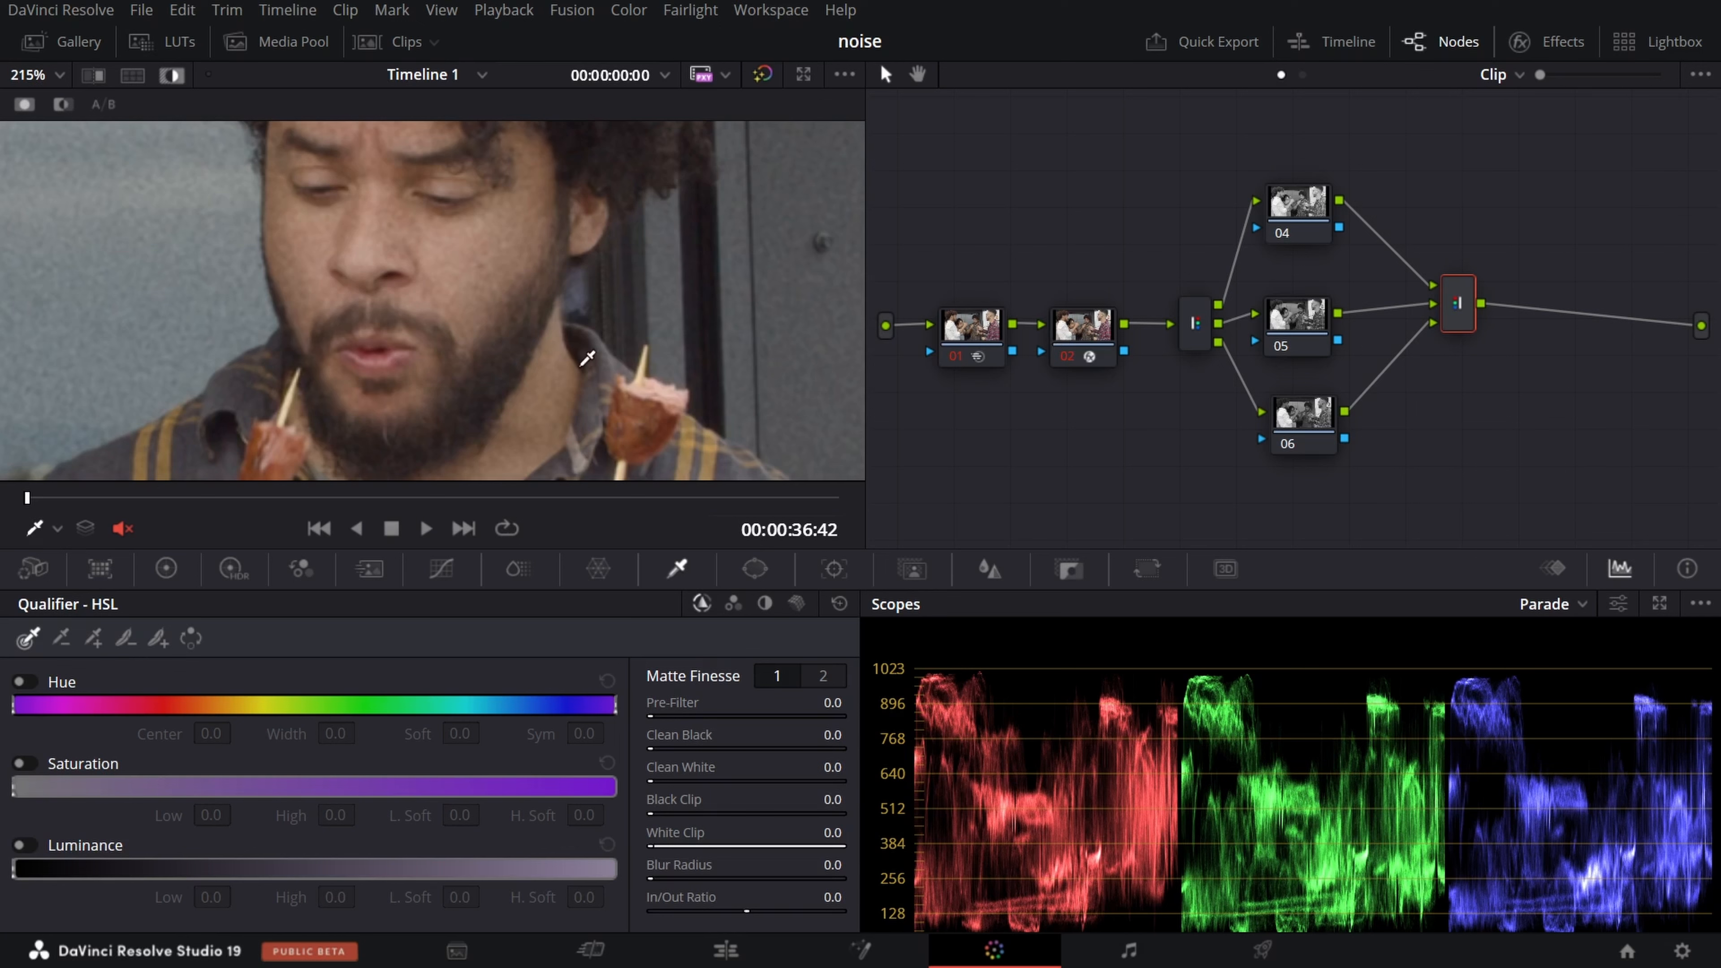
# Try a circular window on node 02, shrinking it around the curly-haired man's face, and turn the window off again.
pyautogui.scroll(-1, 448, 293)
pyautogui.scroll(-1, 441, 305)
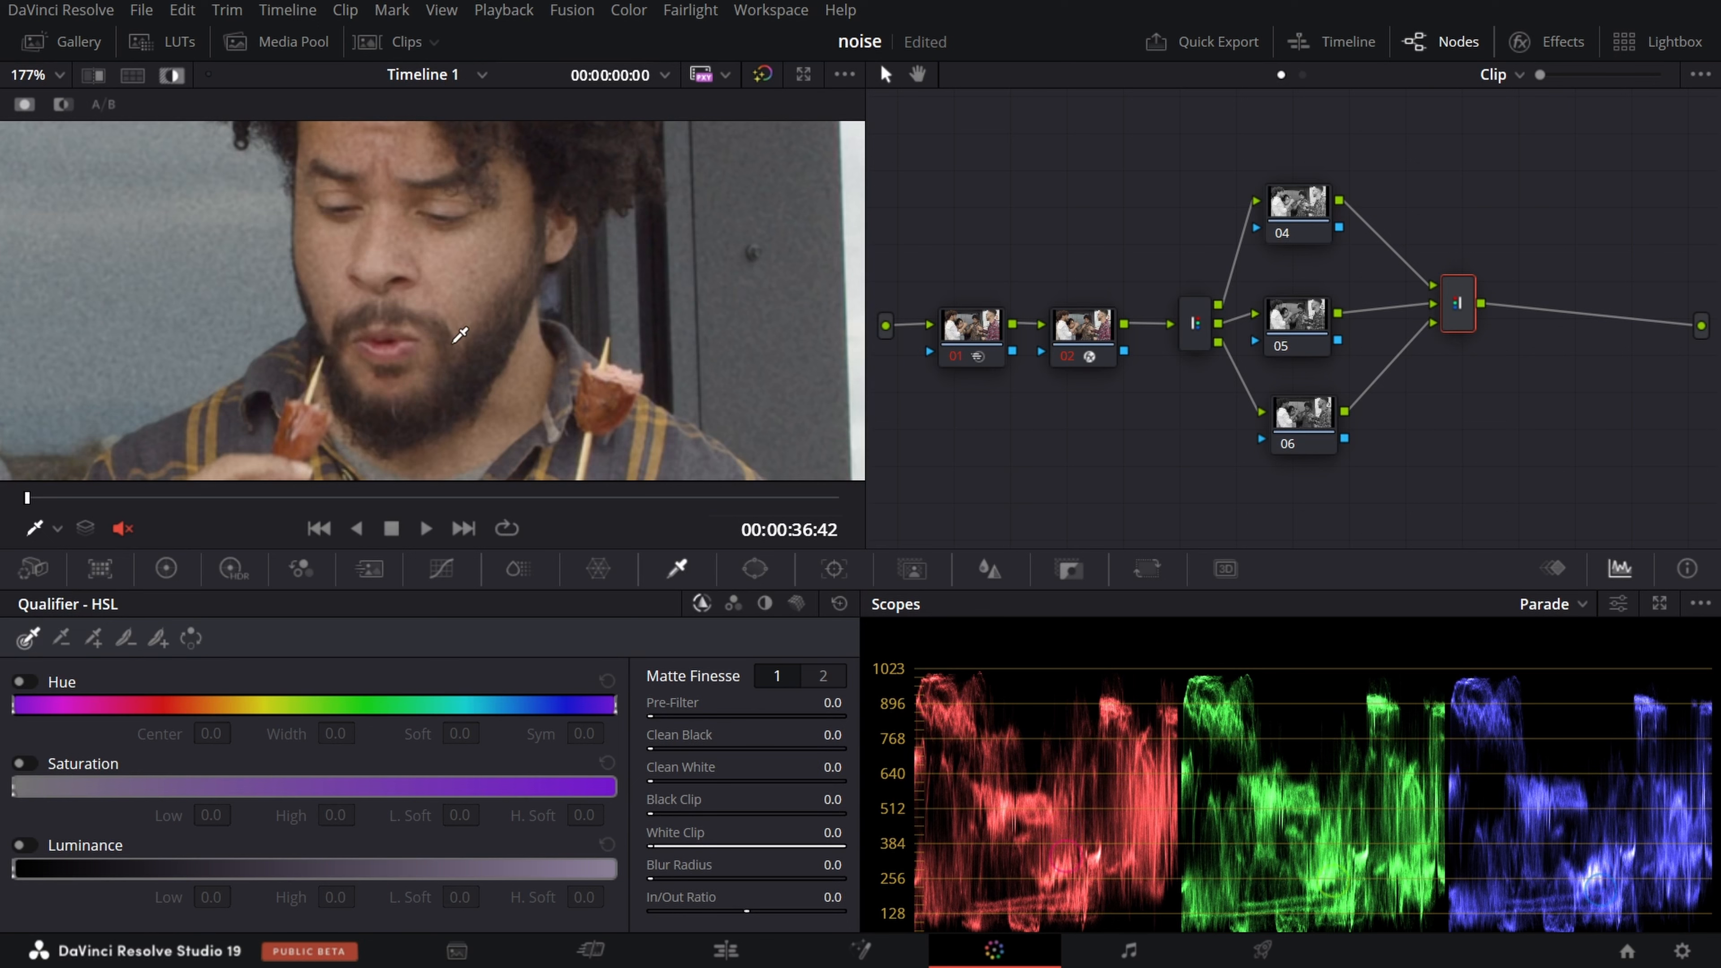
pyautogui.scroll(-6, 630, 238)
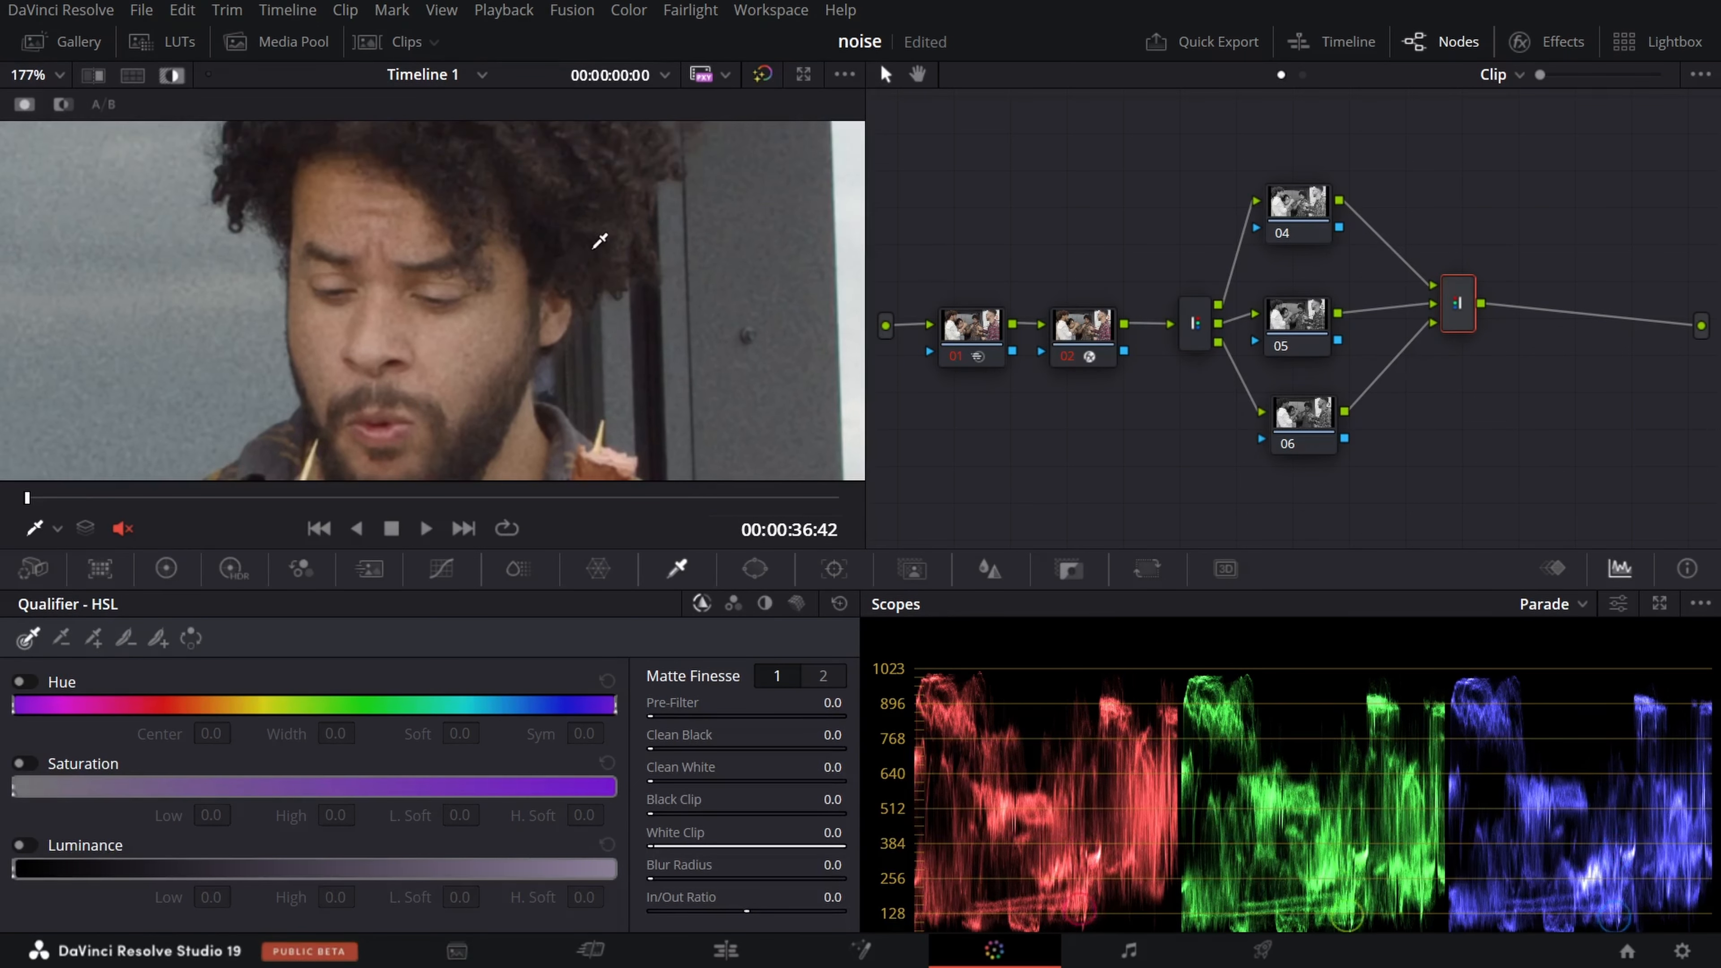
pyautogui.scroll(-2, 465, 350)
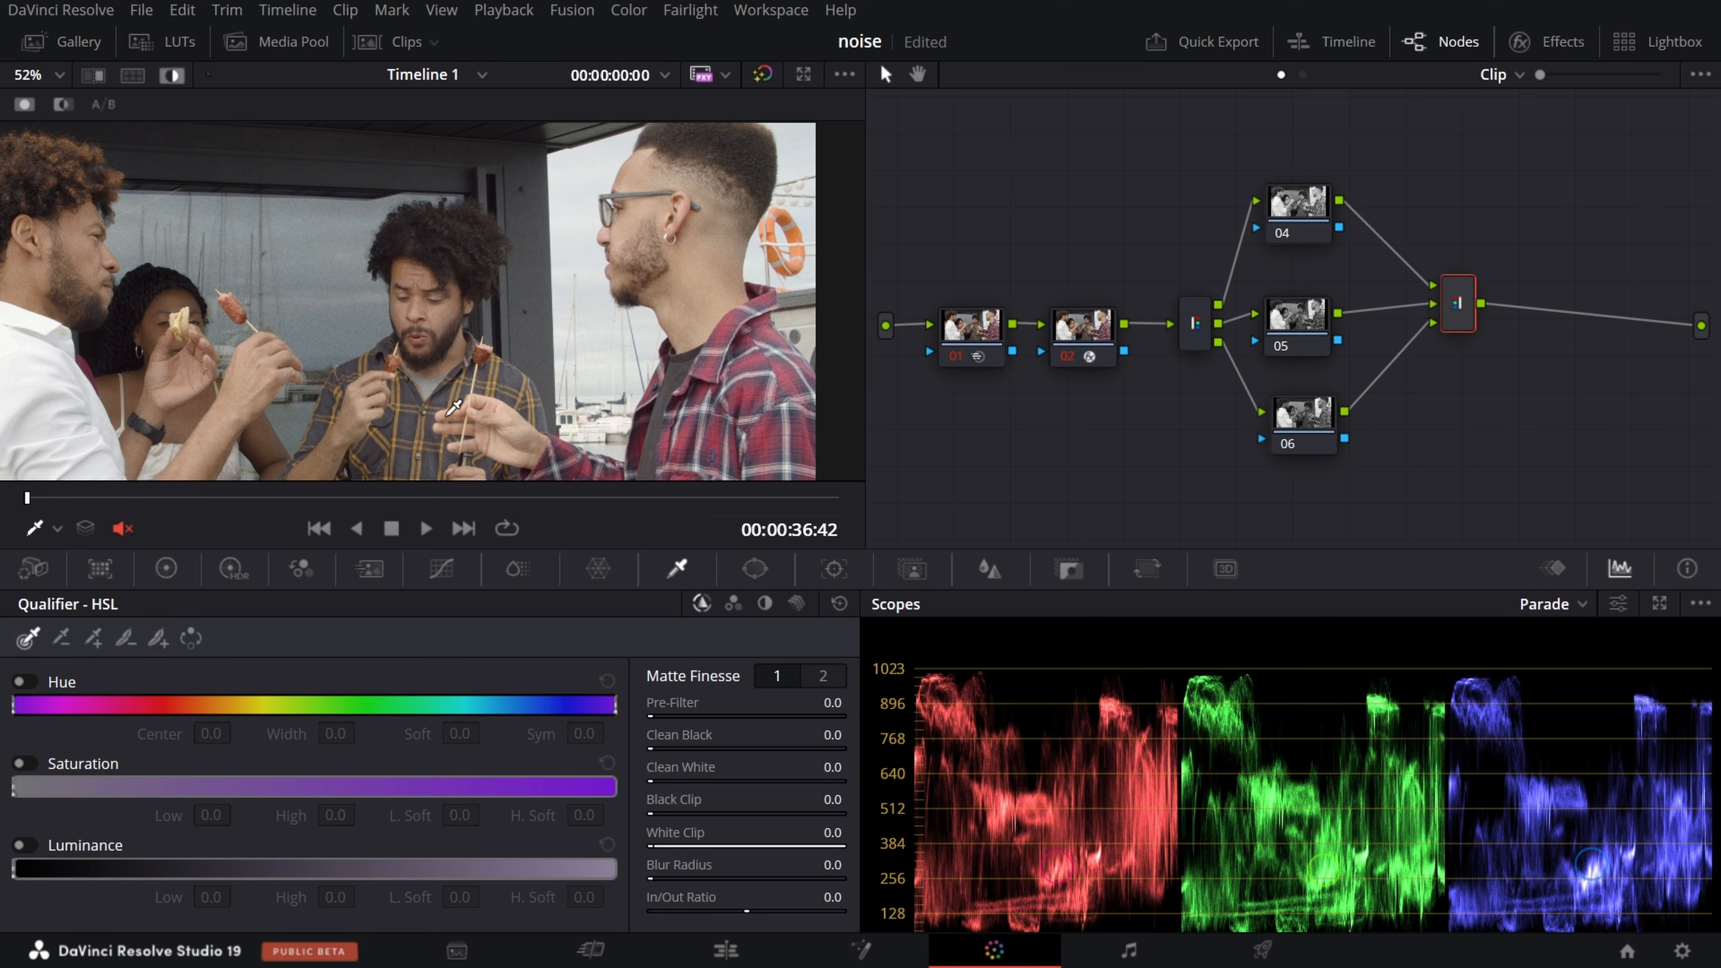
pyautogui.click(754, 569)
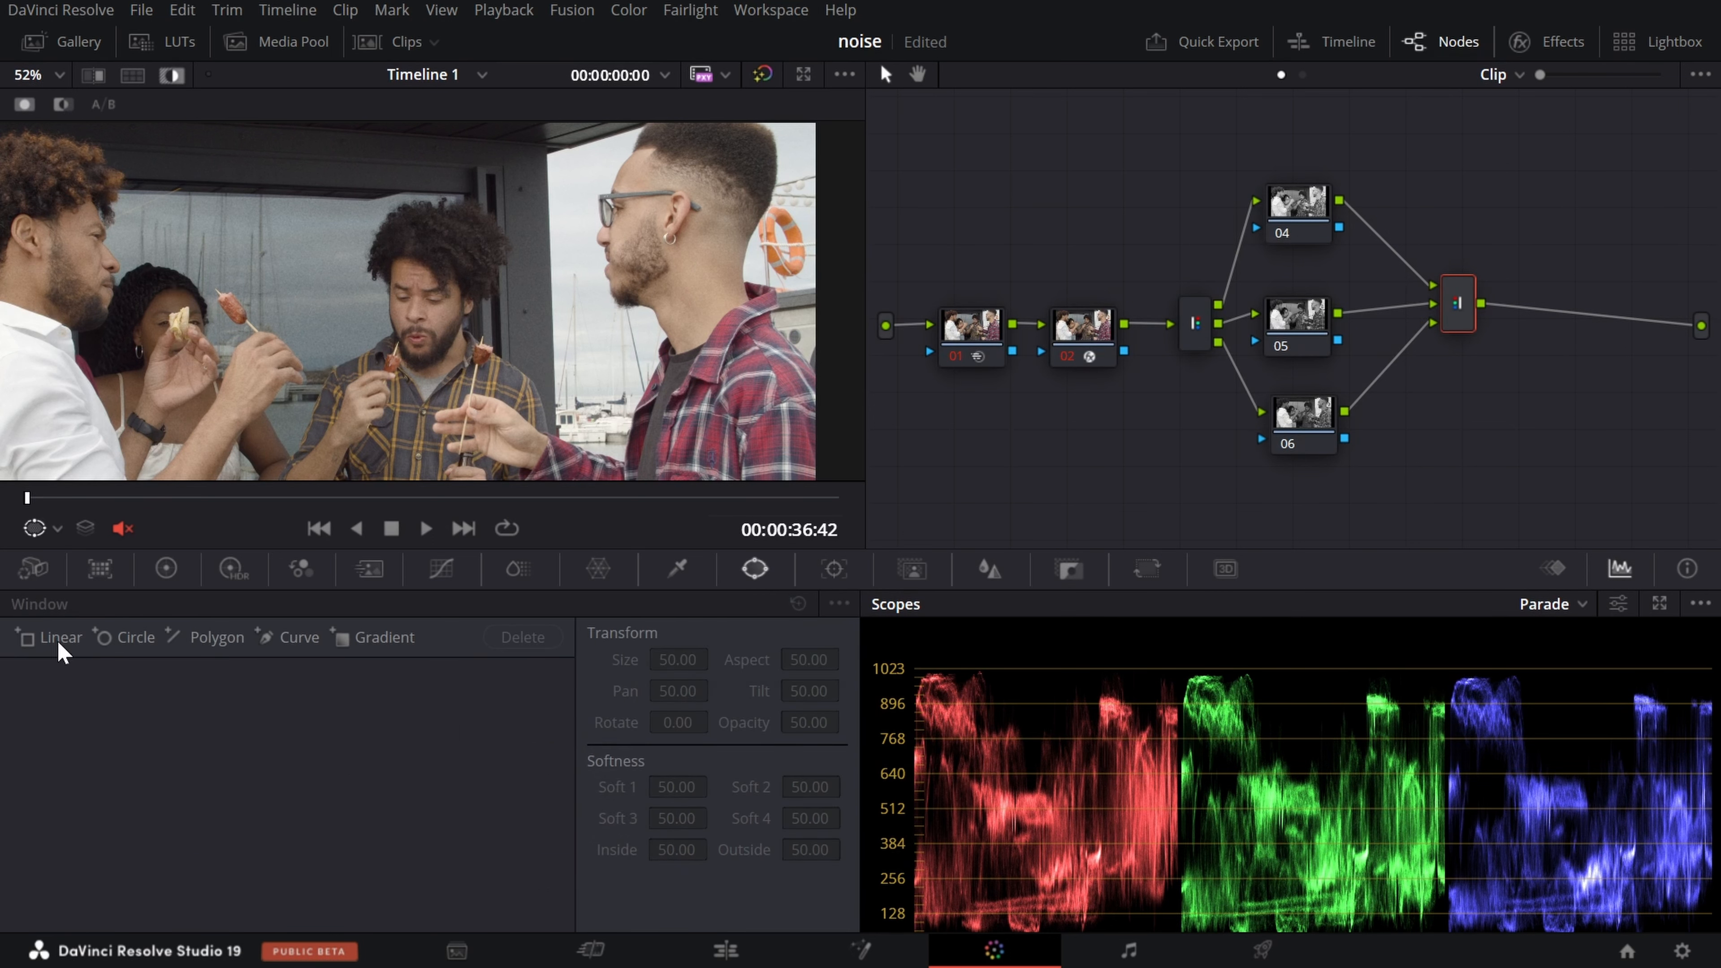
pyautogui.click(1084, 344)
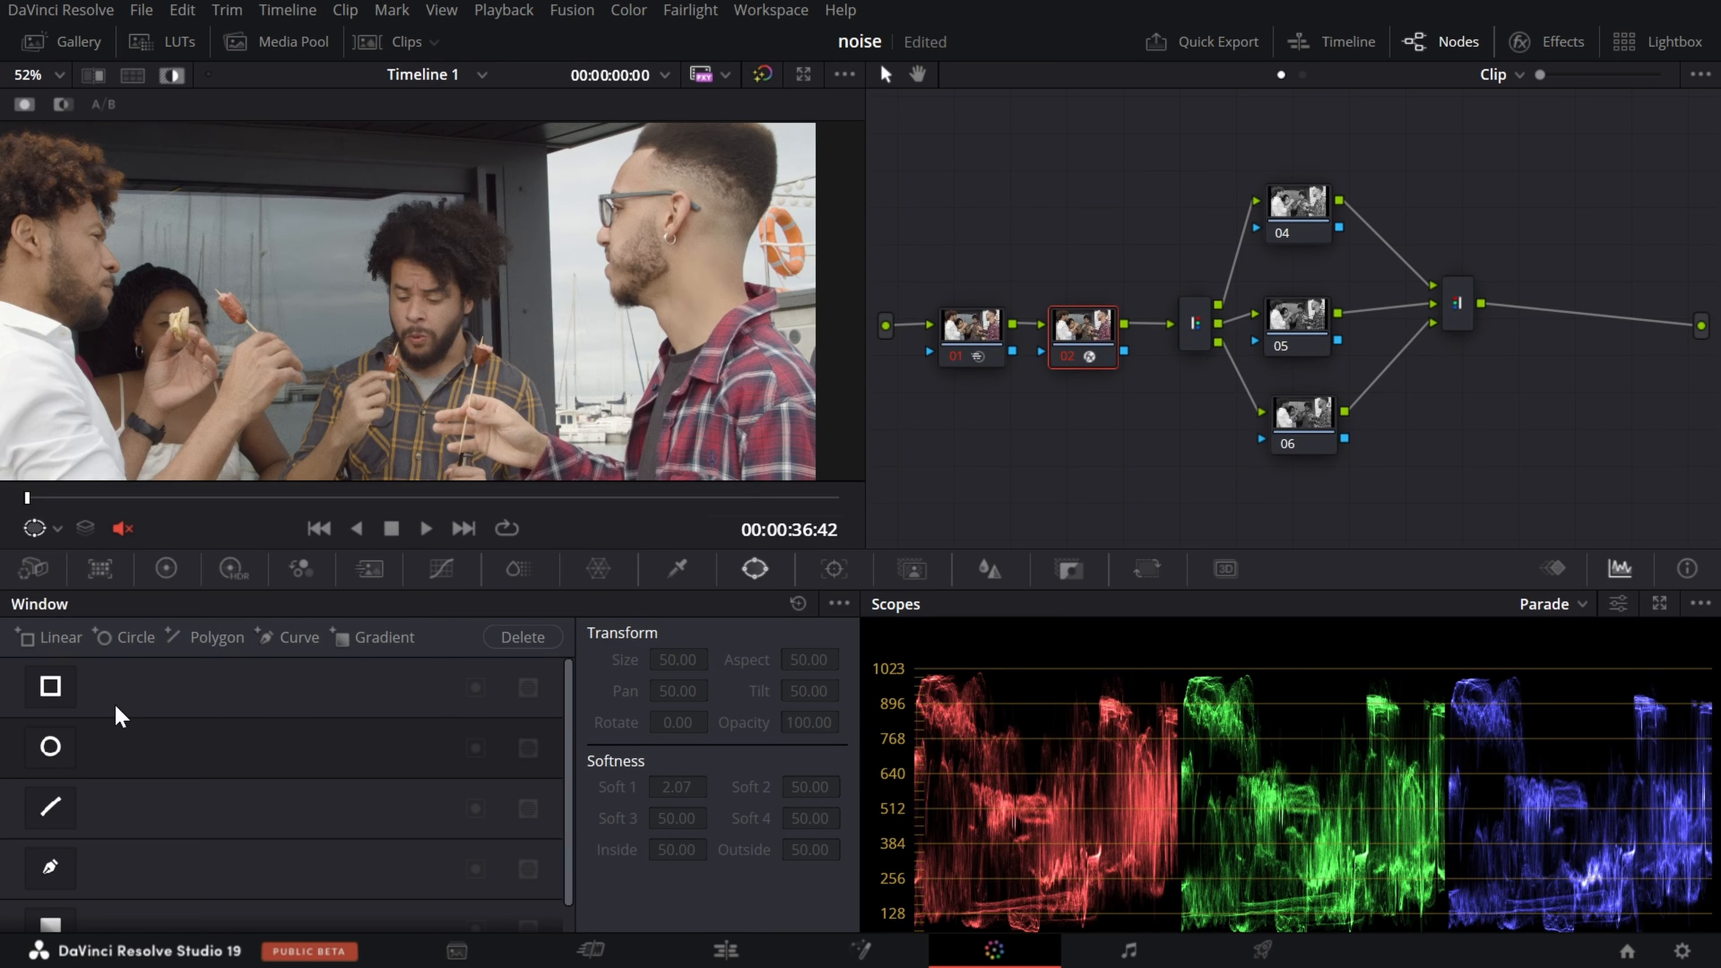
pyautogui.click(50, 746)
pyautogui.moveTo(408, 350); pyautogui.dragTo(417, 340)
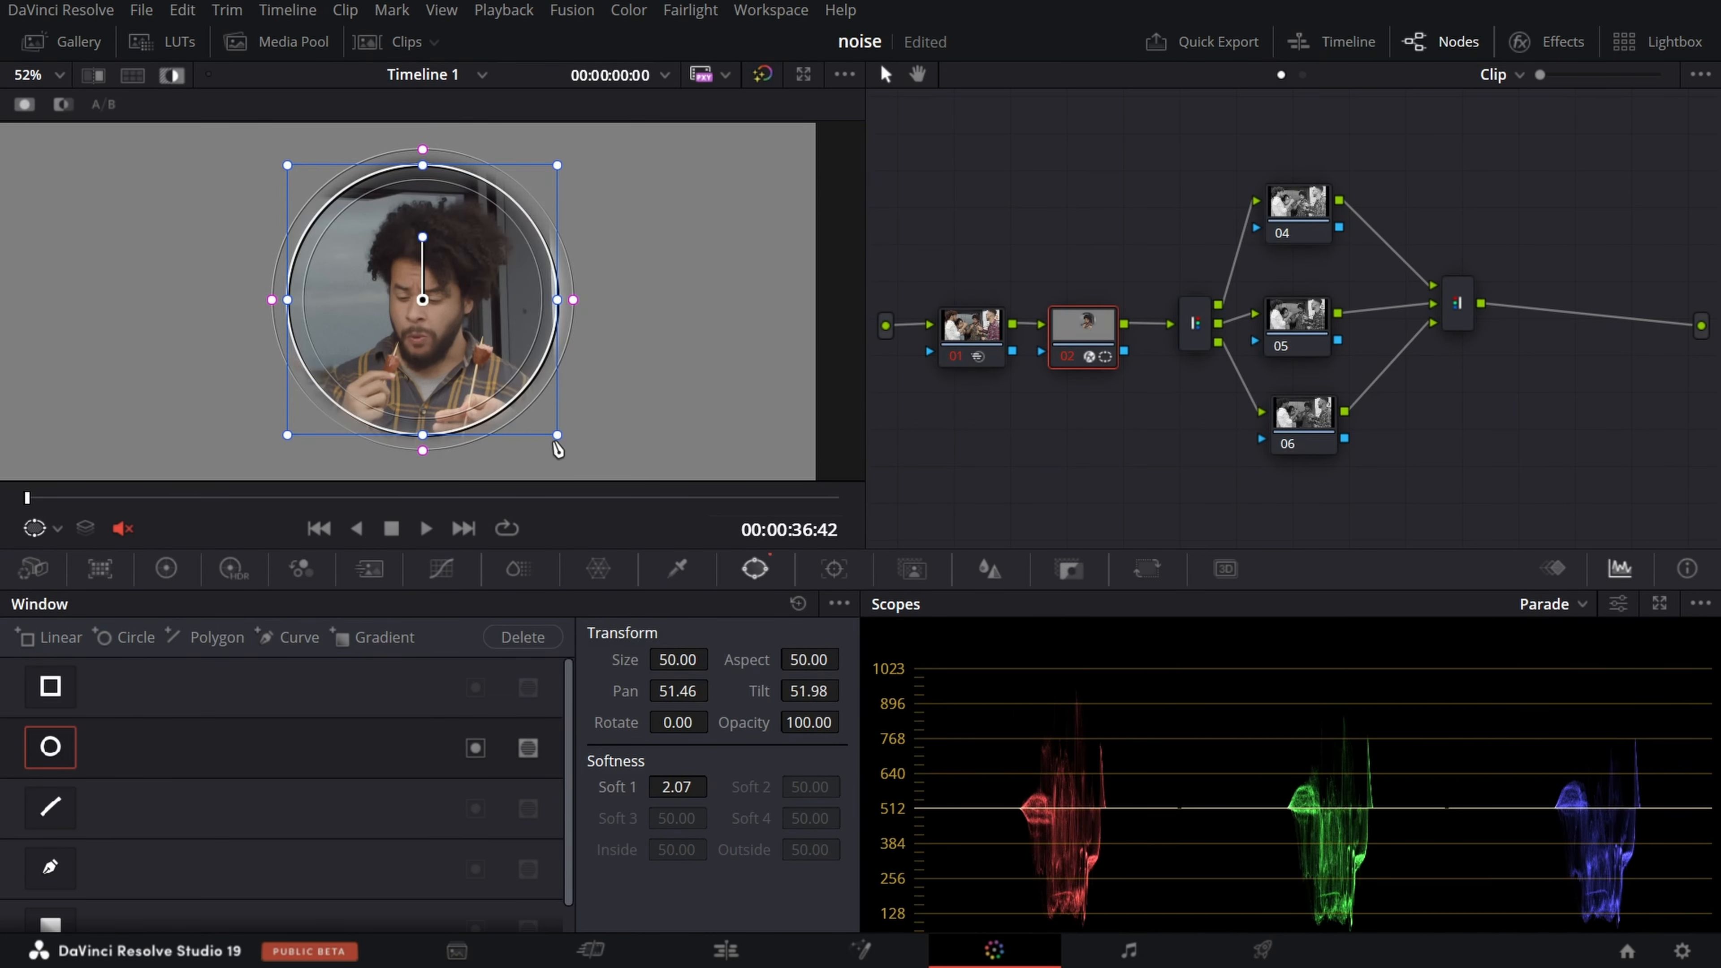
pyautogui.moveTo(554, 442); pyautogui.dragTo(561, 386)
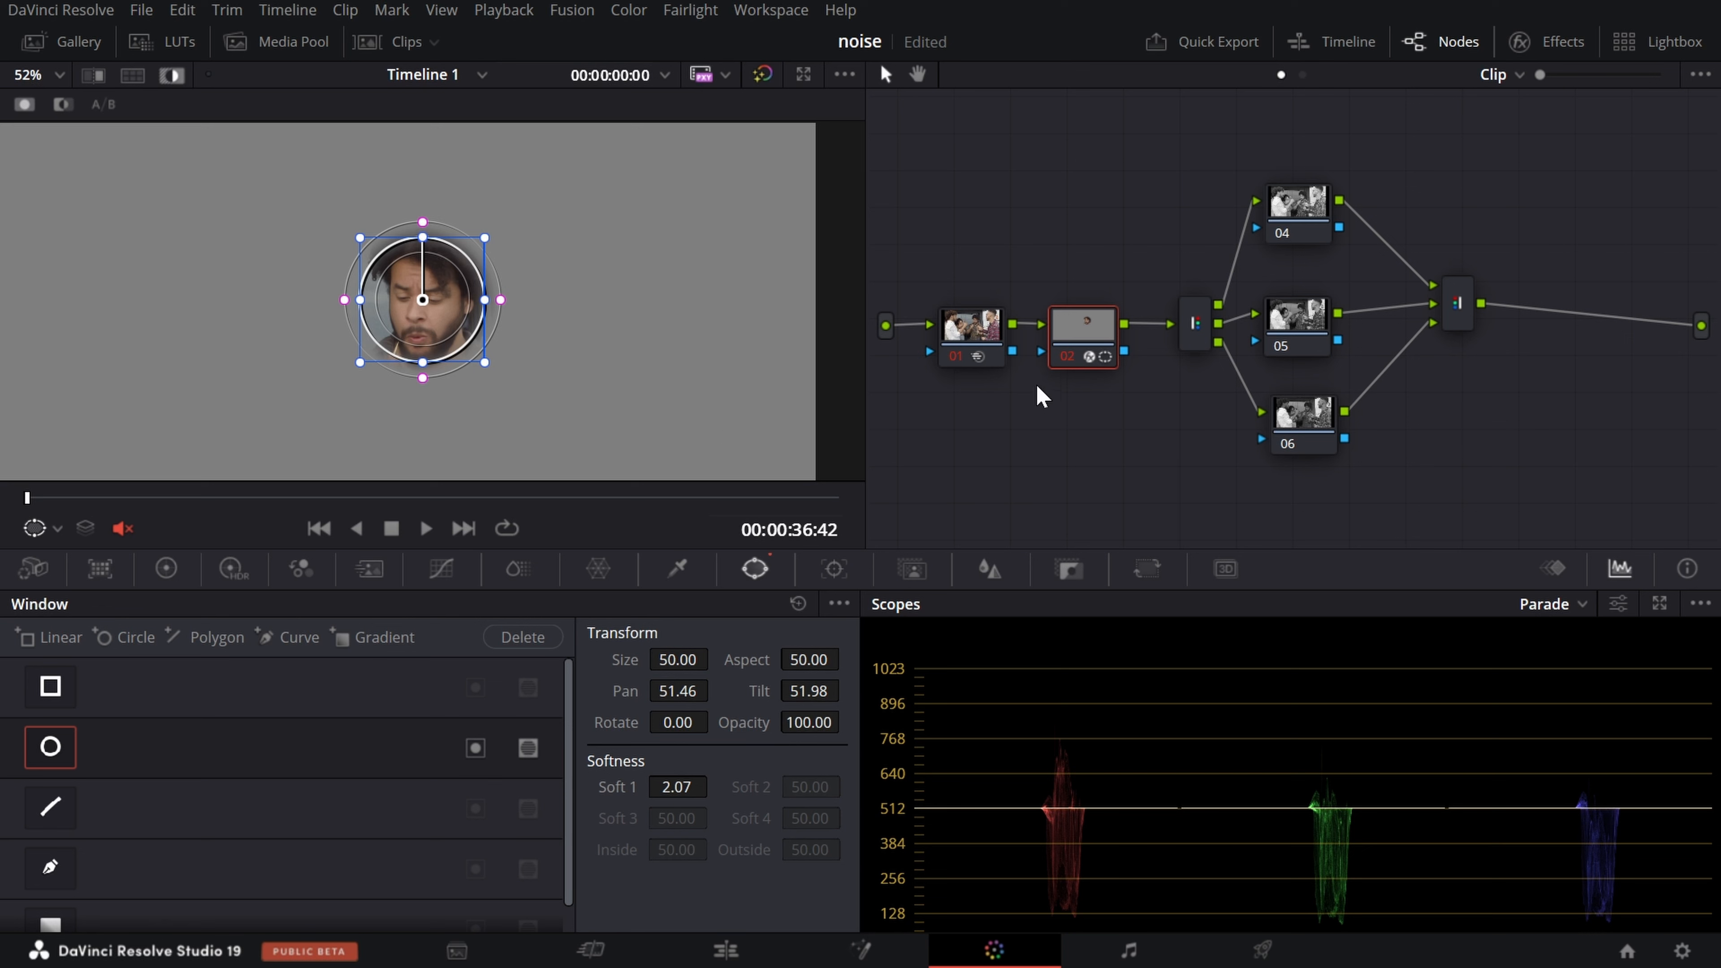
pyautogui.click(66, 747)
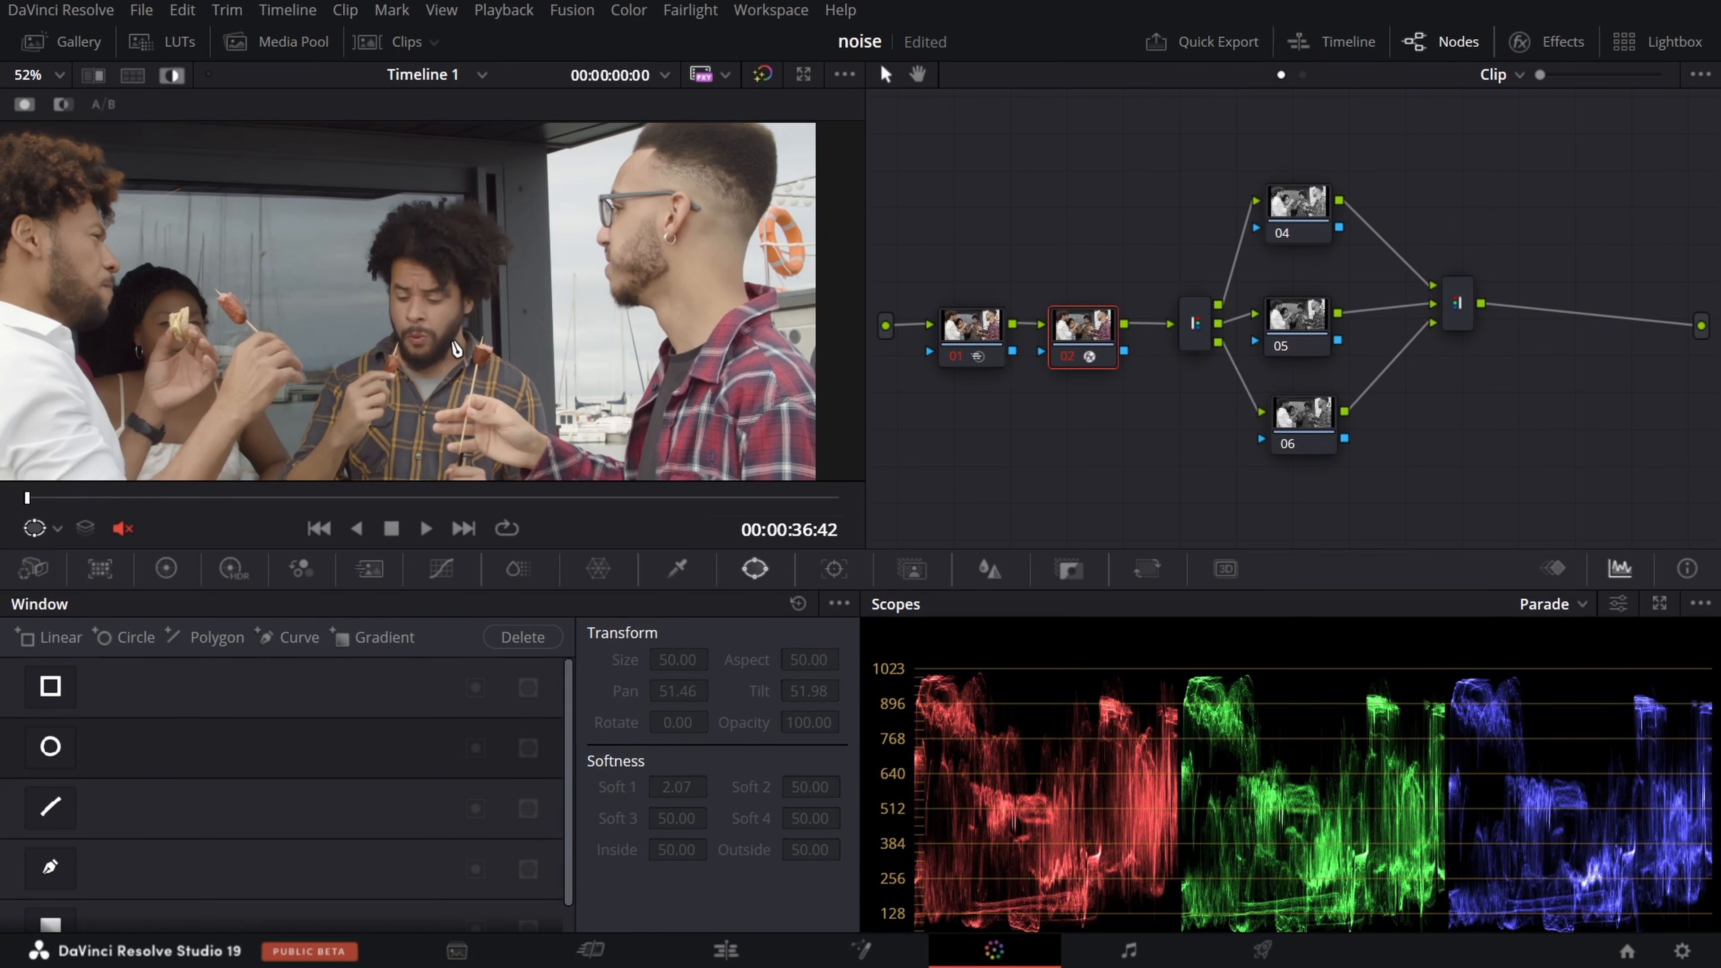
pyautogui.click(982, 570)
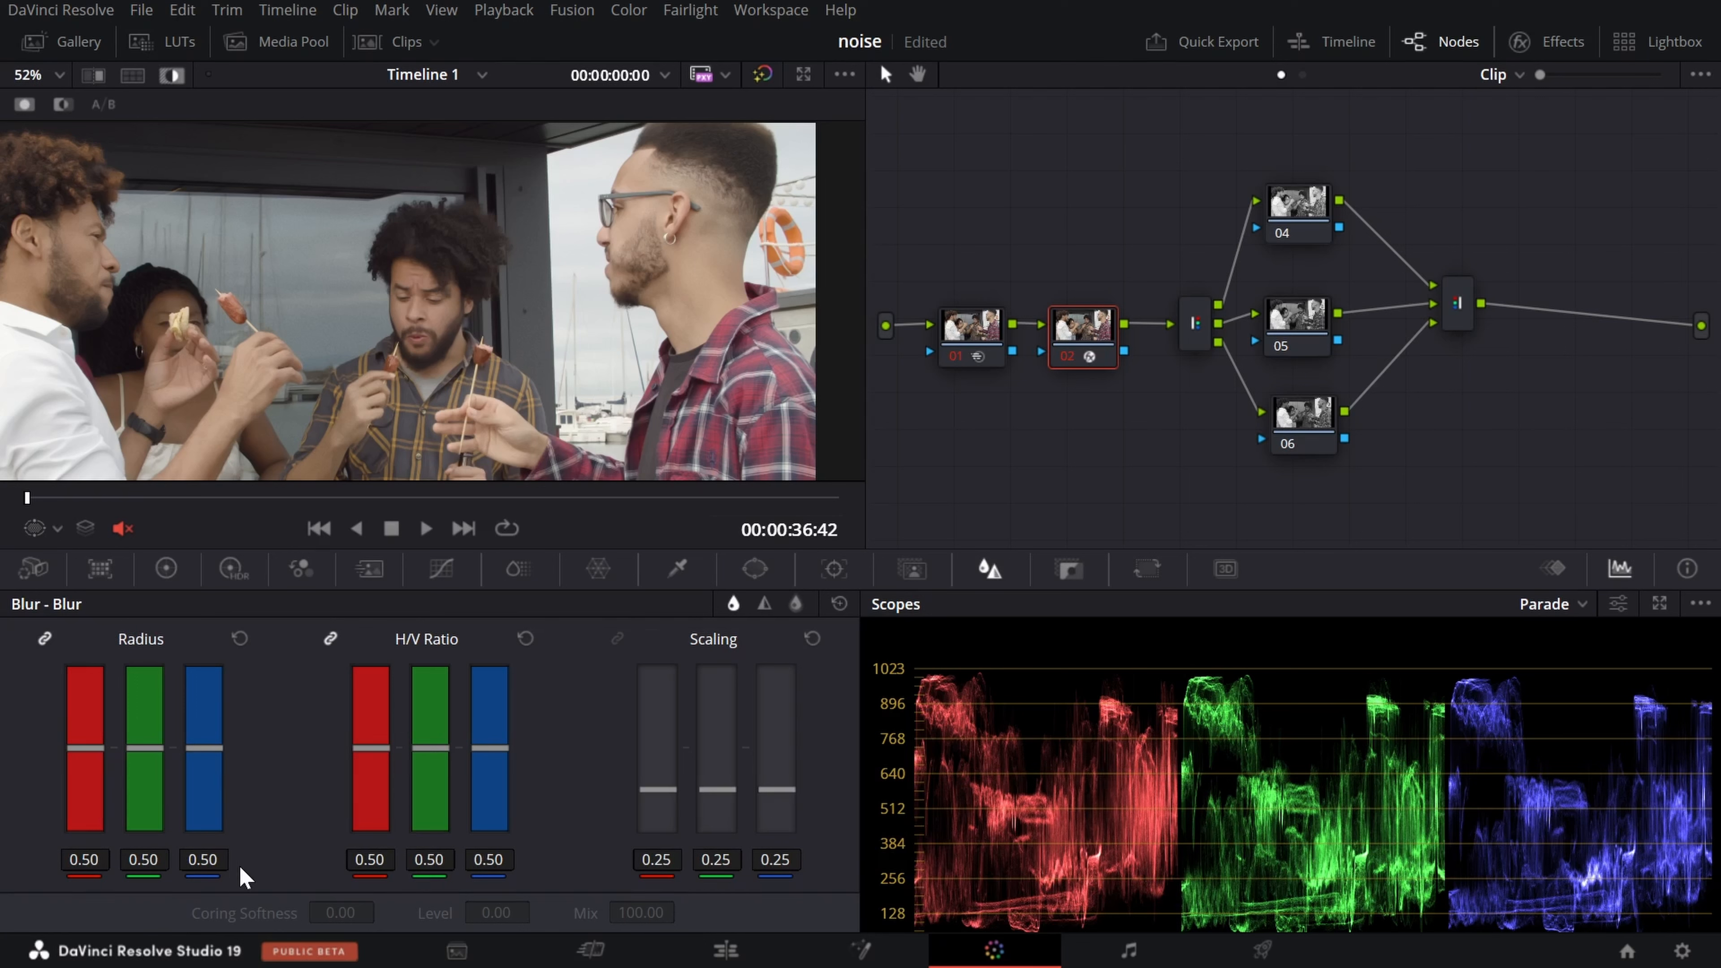
pyautogui.click(166, 568)
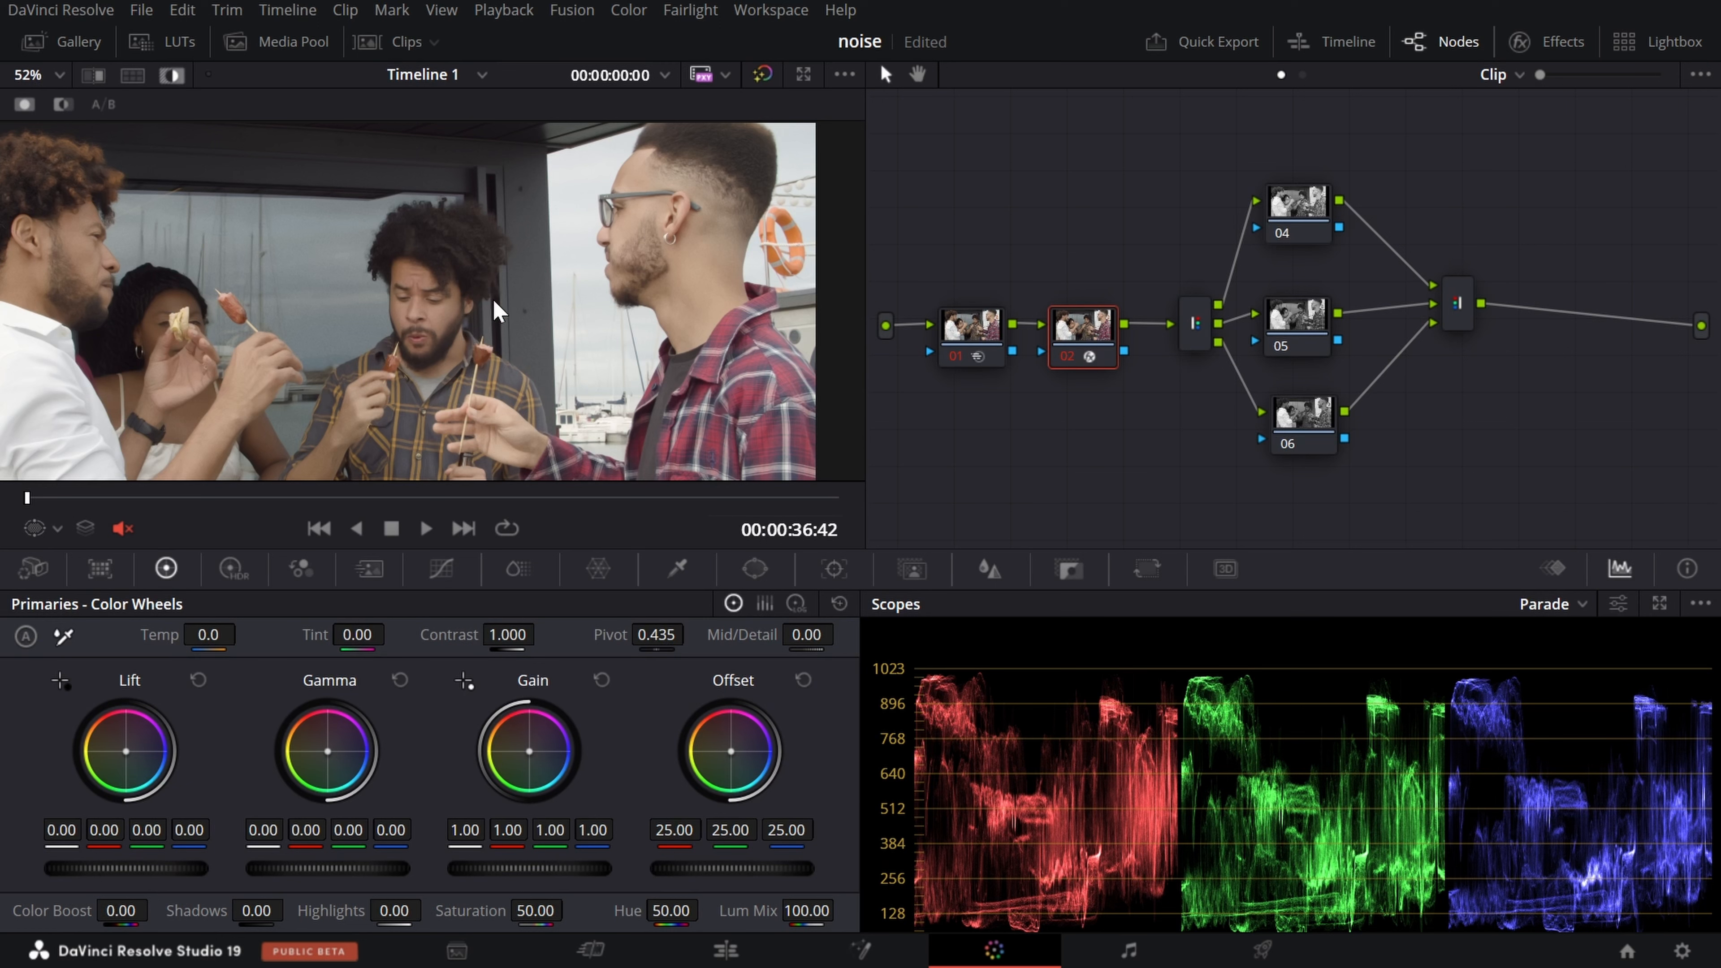
pyautogui.click(678, 569)
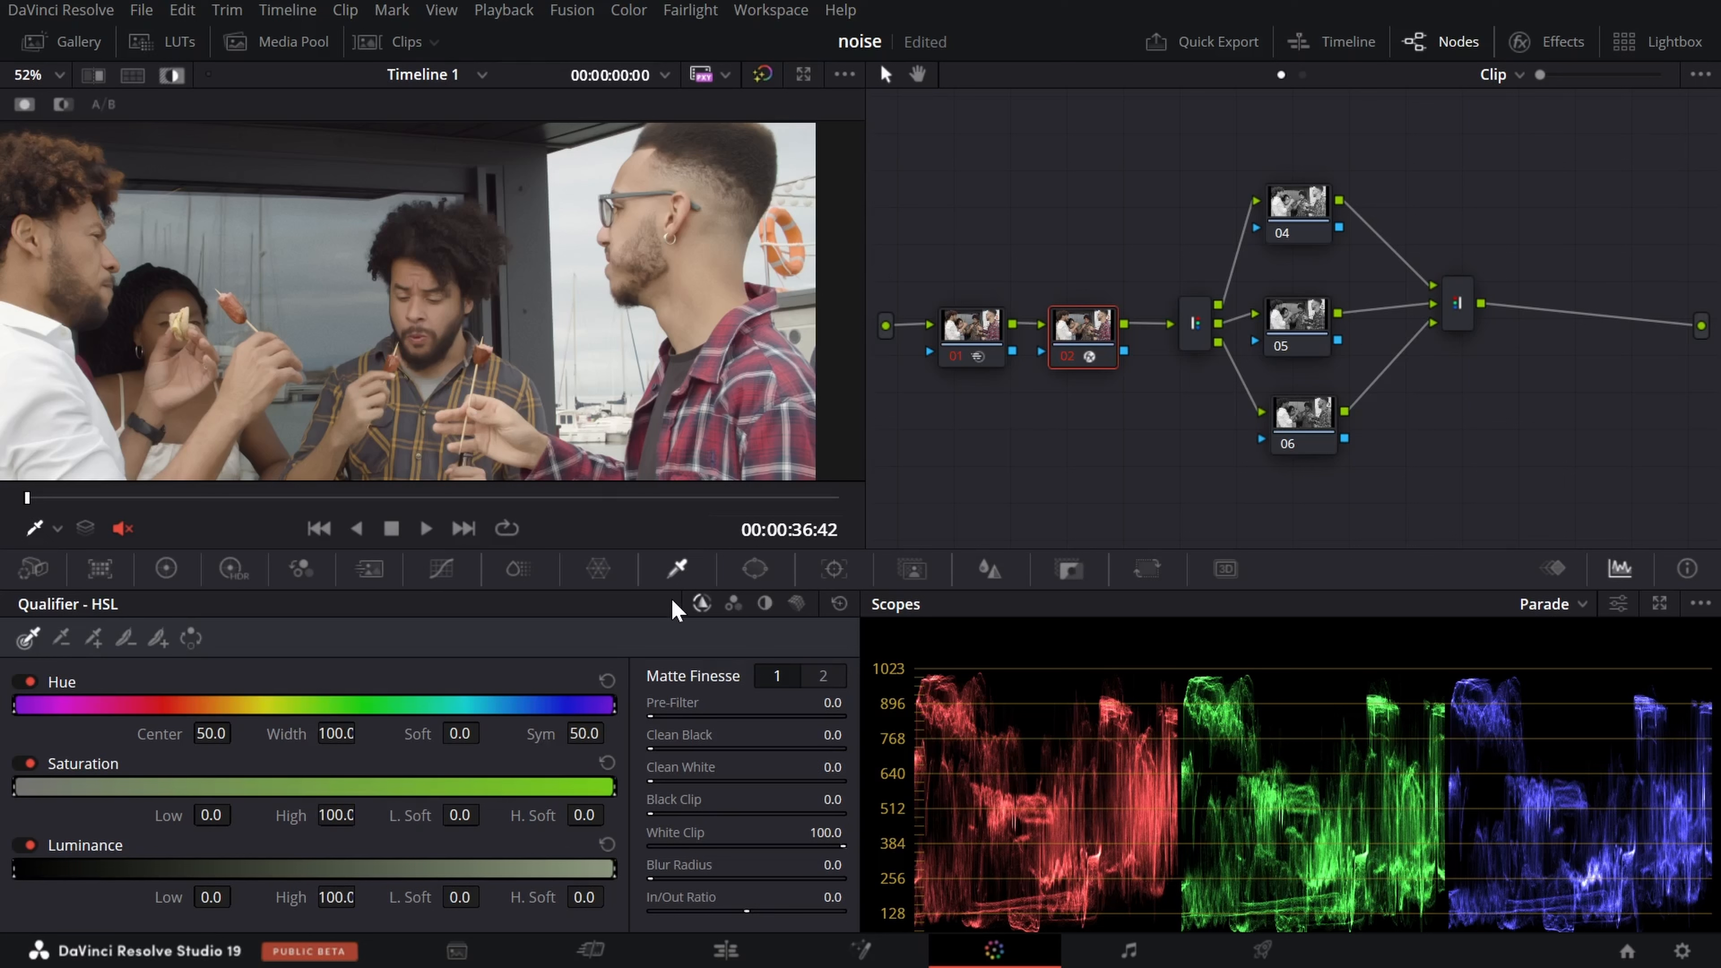
pyautogui.click(597, 568)
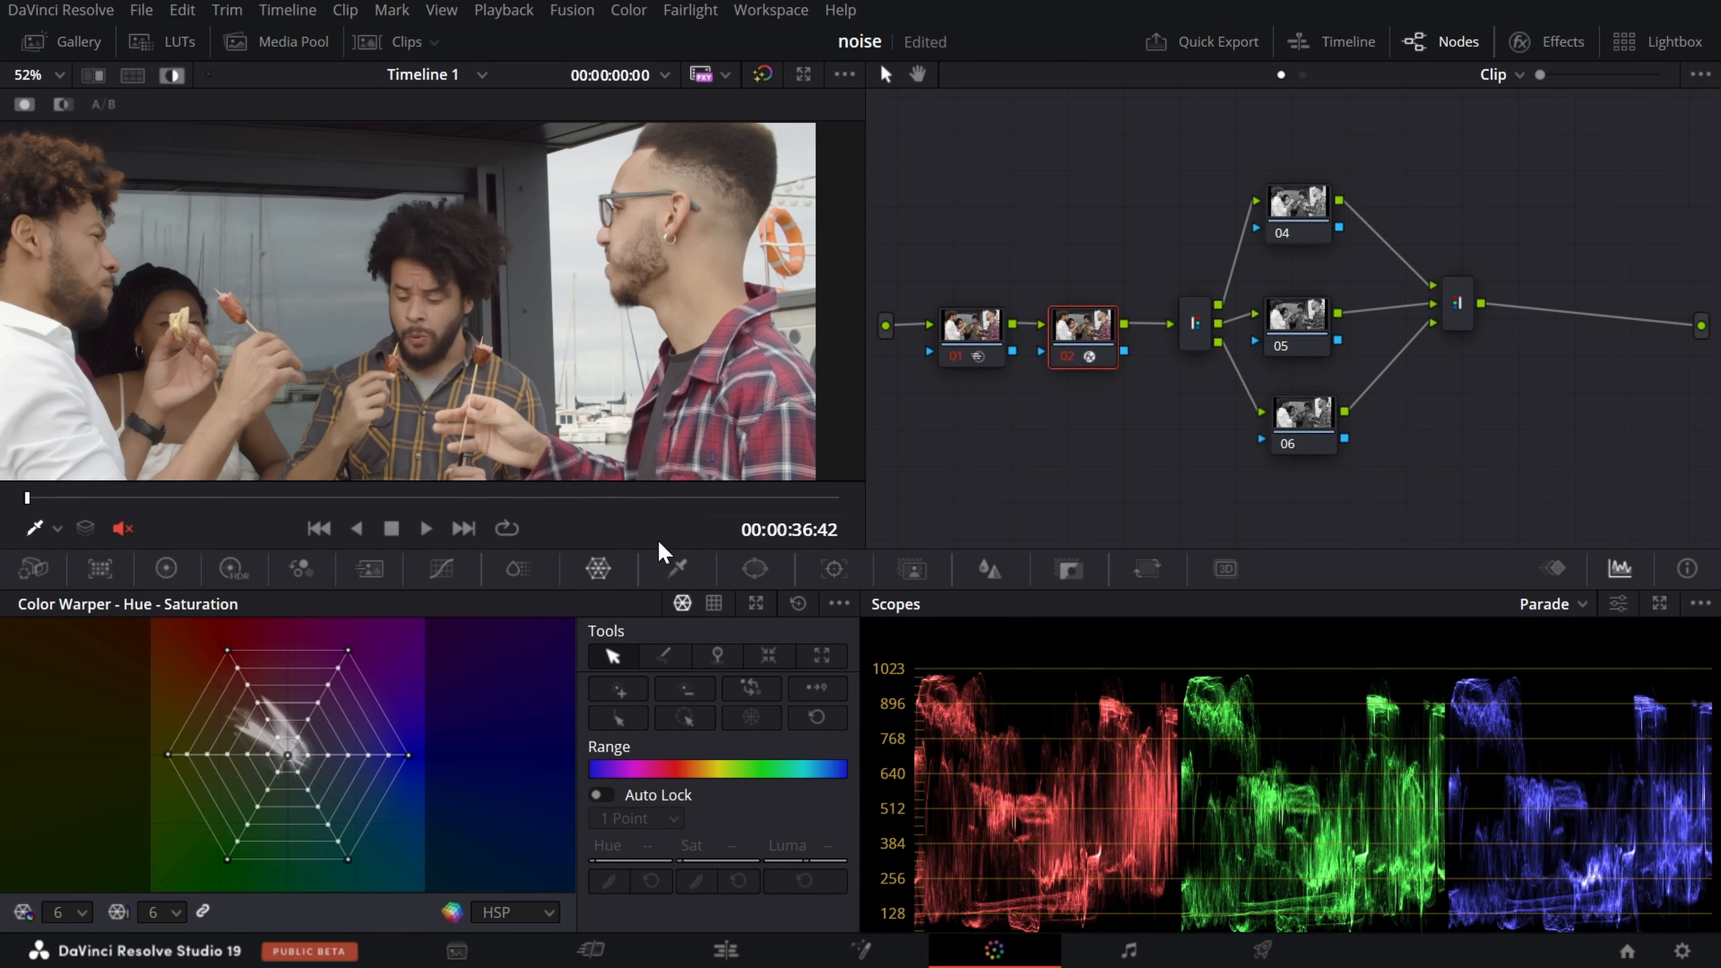